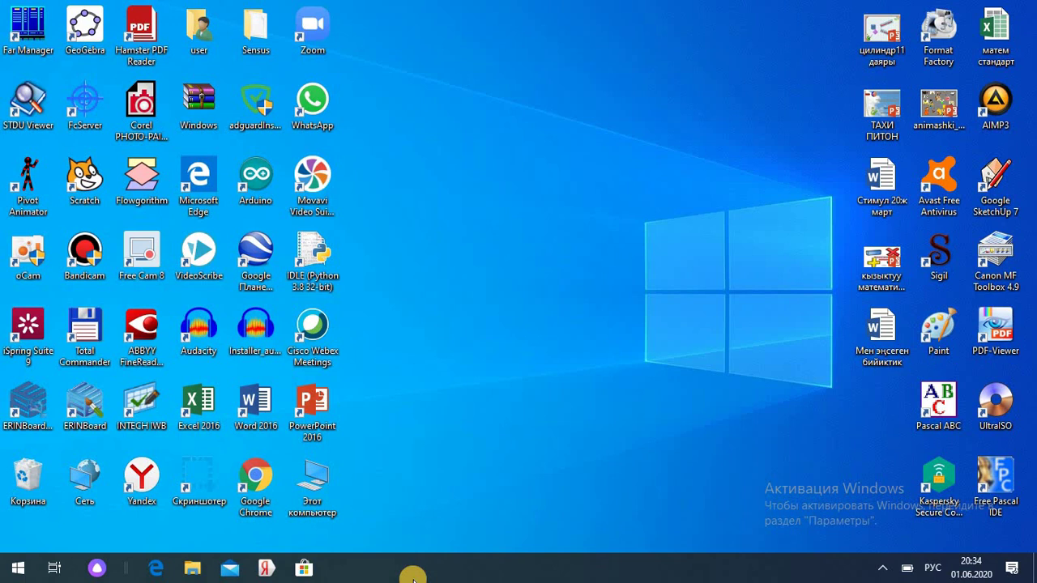
Open Word, maximize its window and create a blank document.
double_click(265, 414)
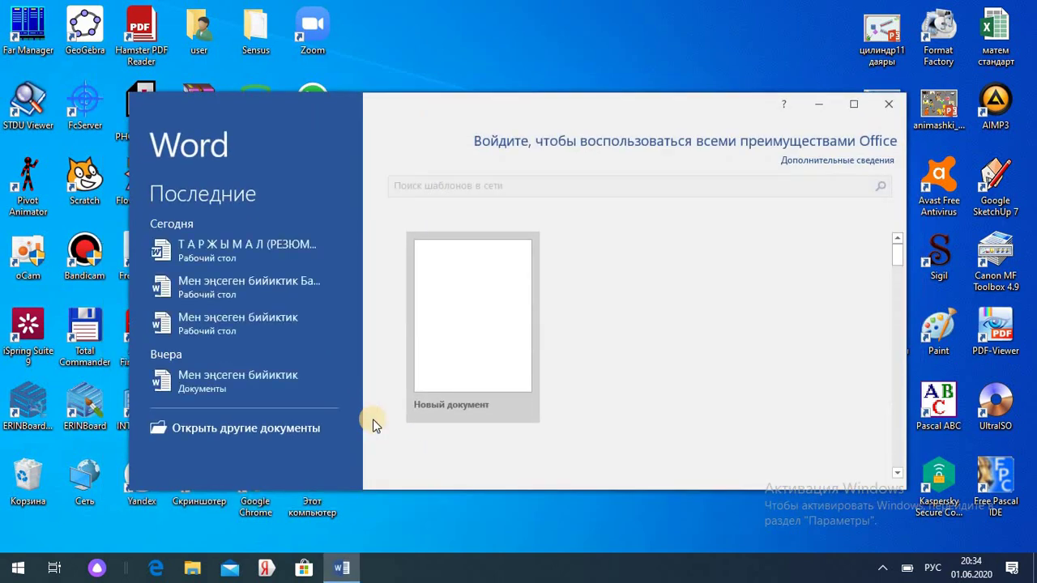
left_click(858, 108)
left_click(351, 178)
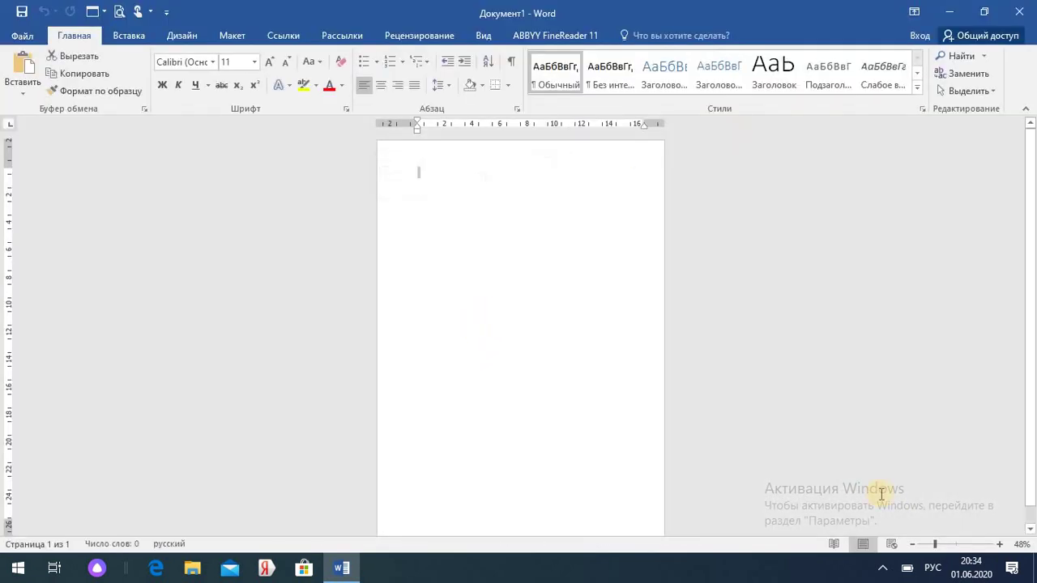
left_click(1002, 545)
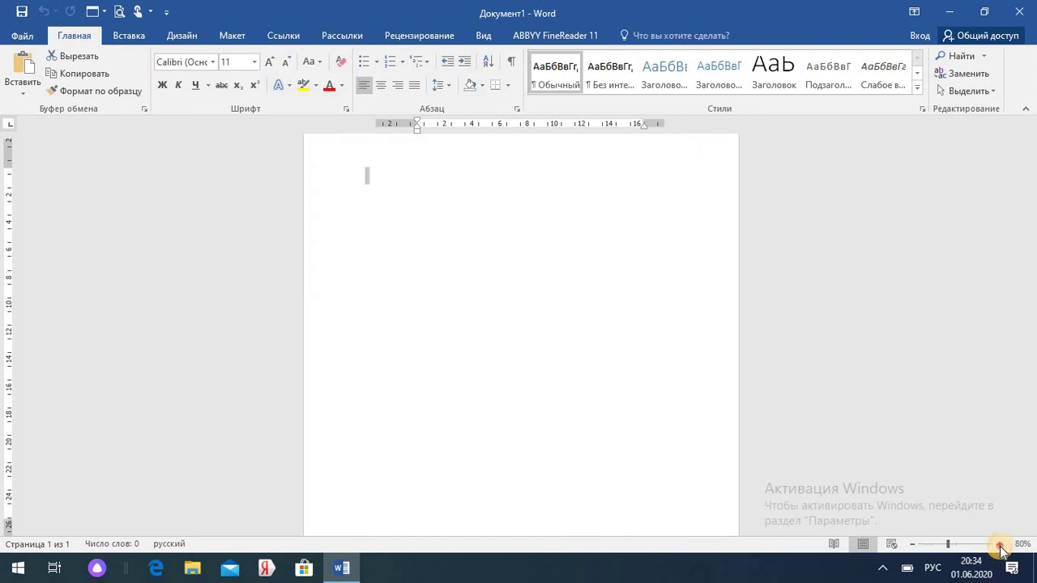
left_click(1001, 544)
left_click(1002, 545)
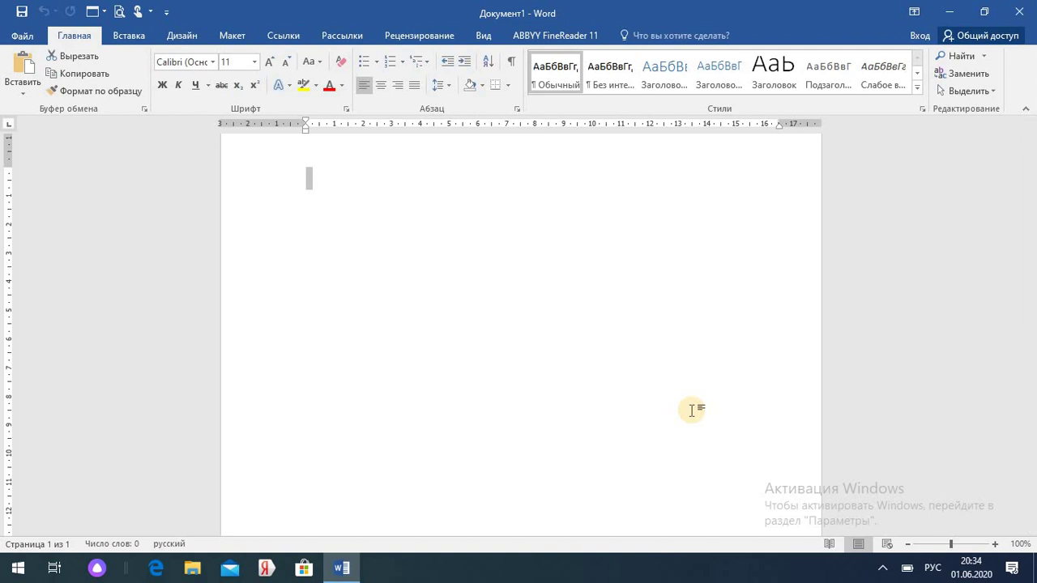
left_click(321, 185)
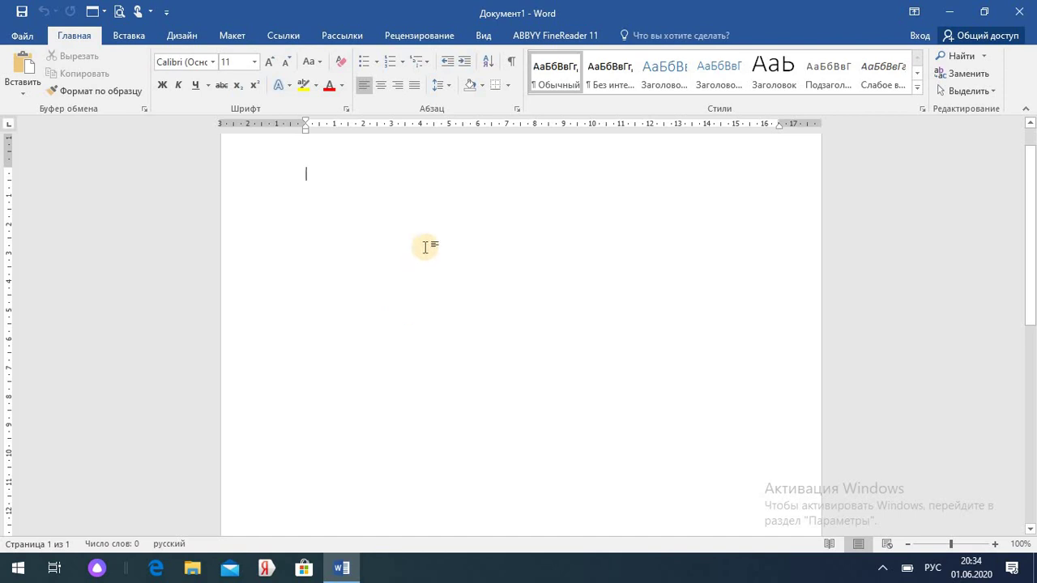
Insert a new drawing canvas at the start of the document.
left_click(129, 37)
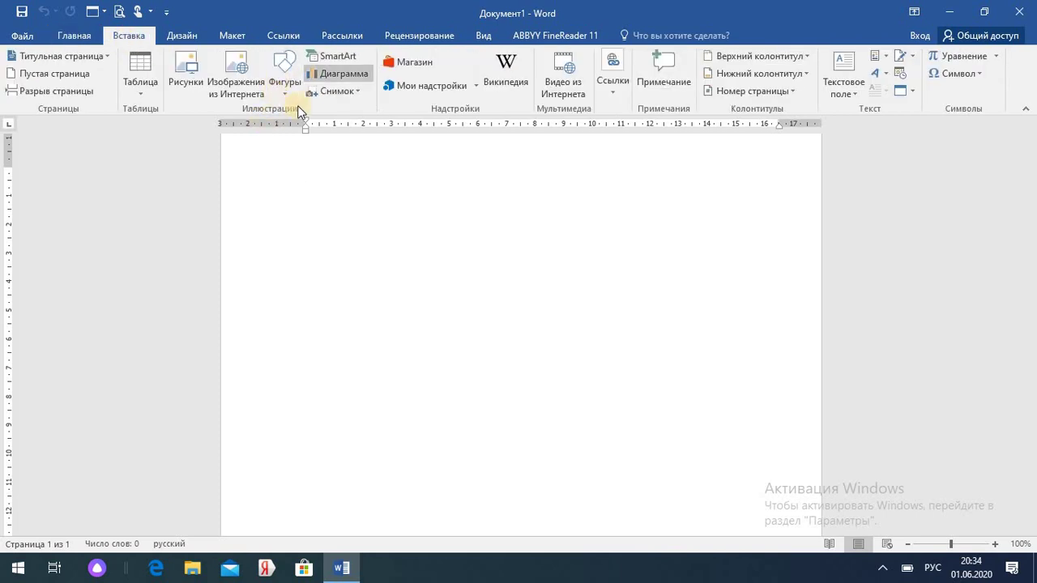
left_click(284, 91)
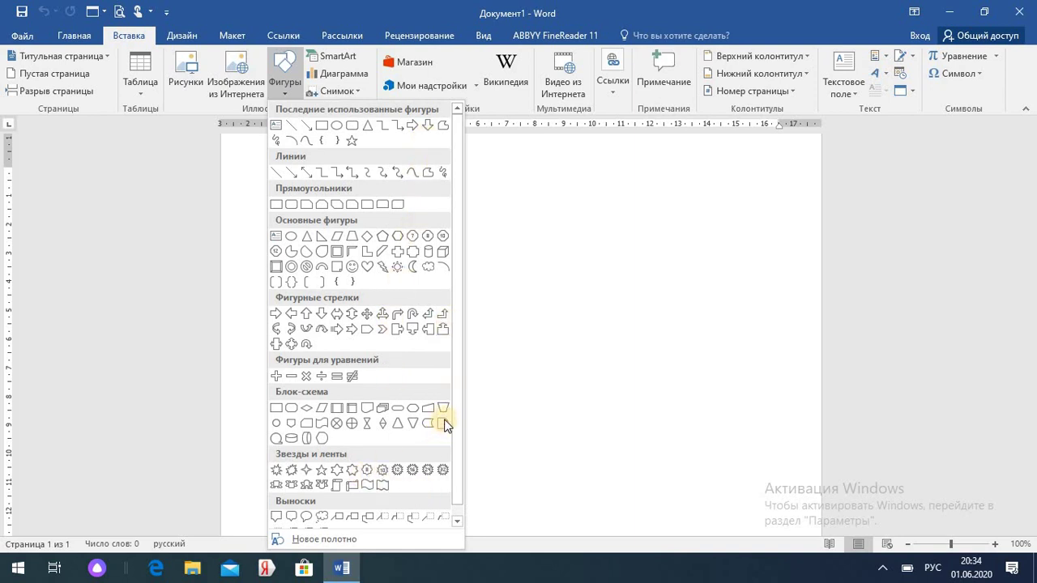
scroll(459, 453, "down", 1)
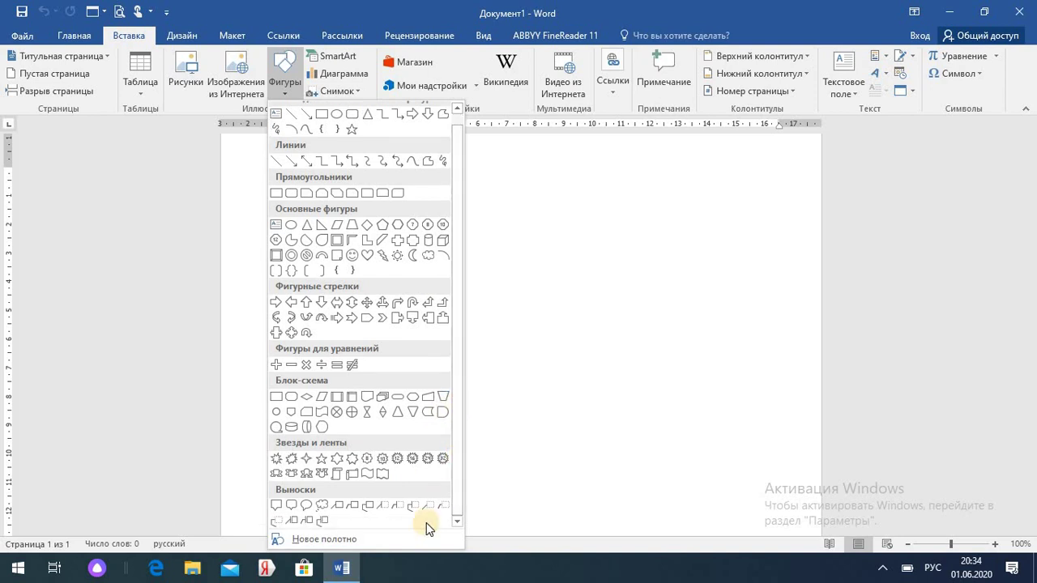
left_click(348, 541)
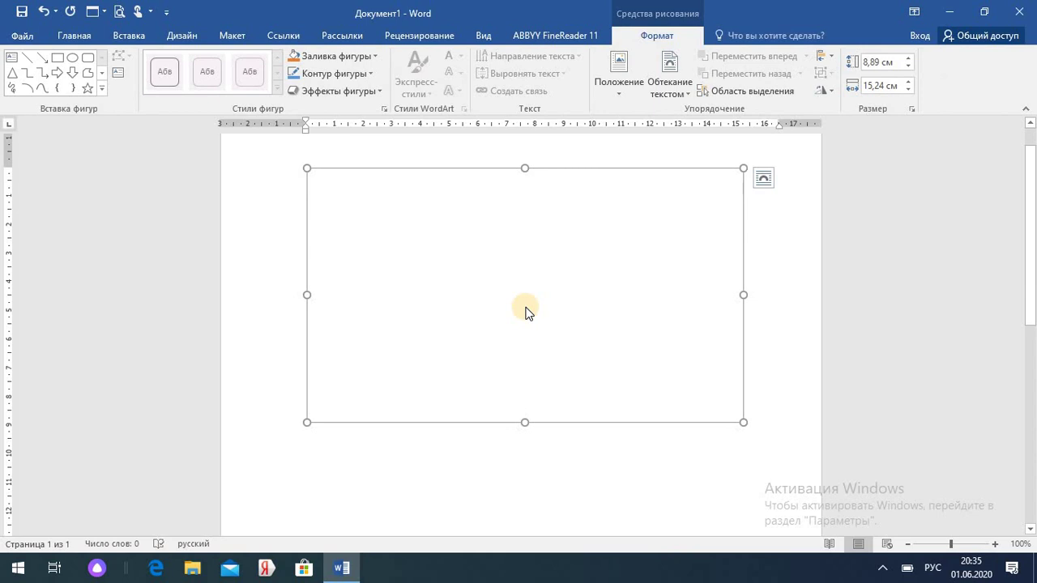
Draw a sun shape about 2.33 cm high and 2.75 cm wide in the canvas's upper-left area.
left_click(133, 40)
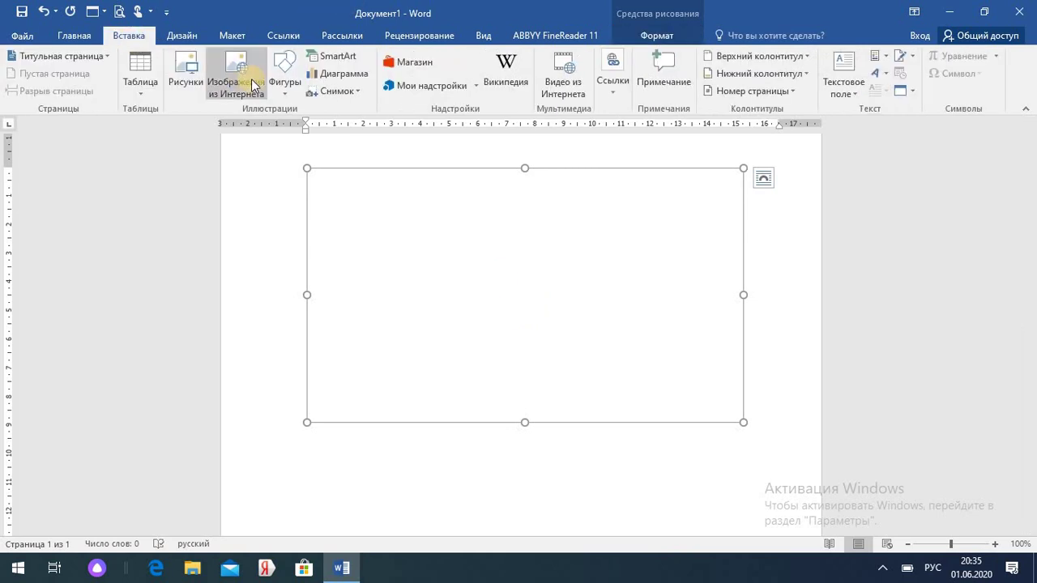
left_click(283, 88)
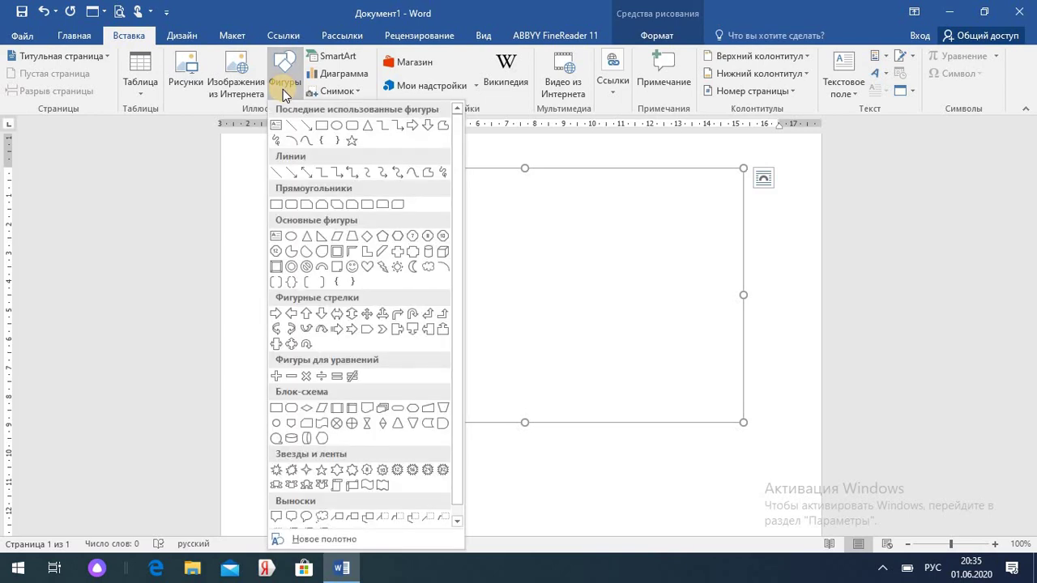
left_click(397, 266)
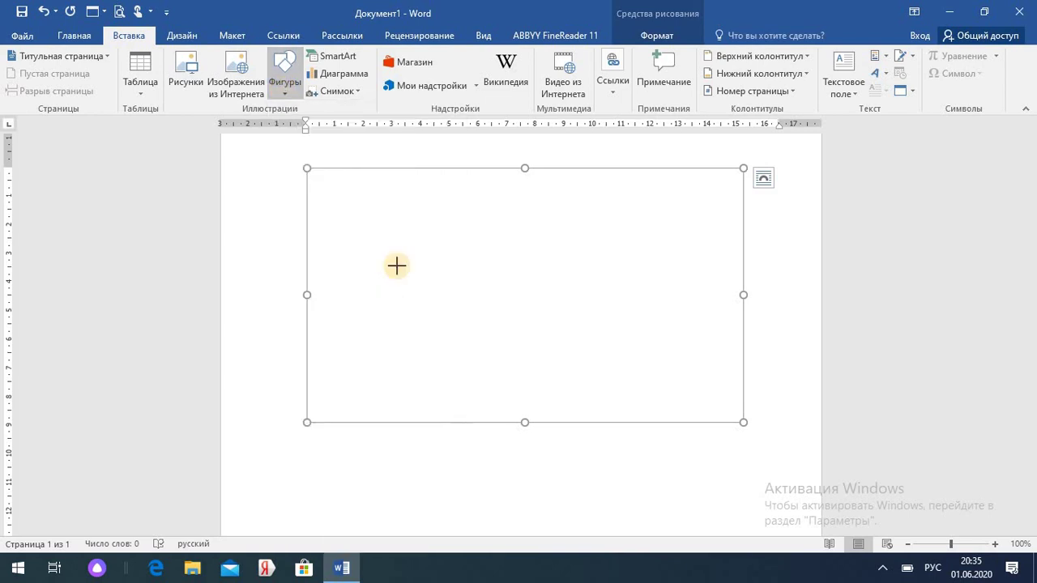
mouse_move(345, 189)
left_mouse_down()
mouse_move(417, 232)
mouse_move(426, 258)
left_mouse_up()
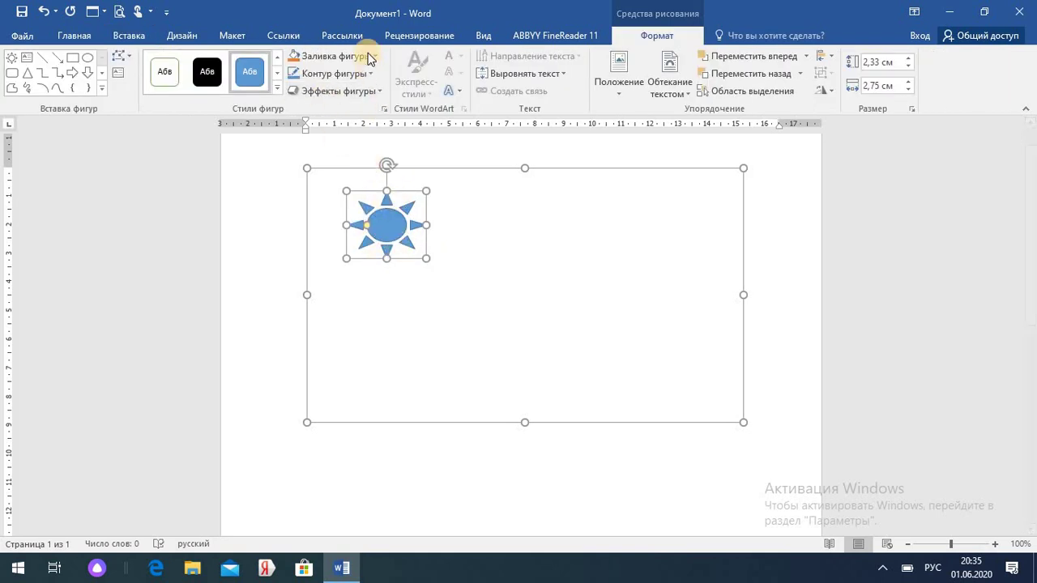
left_click(374, 57)
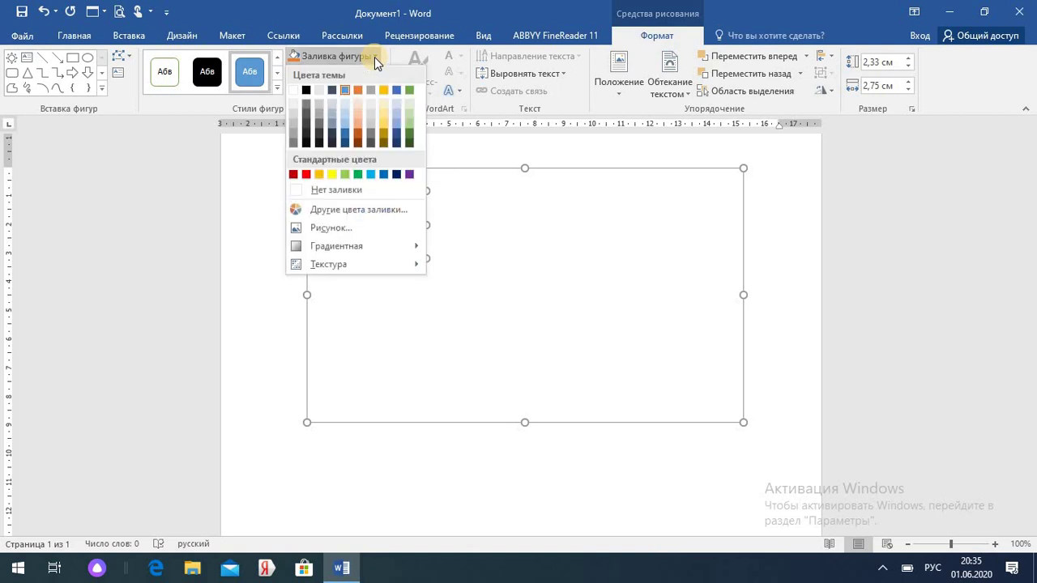
left_click(276, 89)
left_click(275, 89)
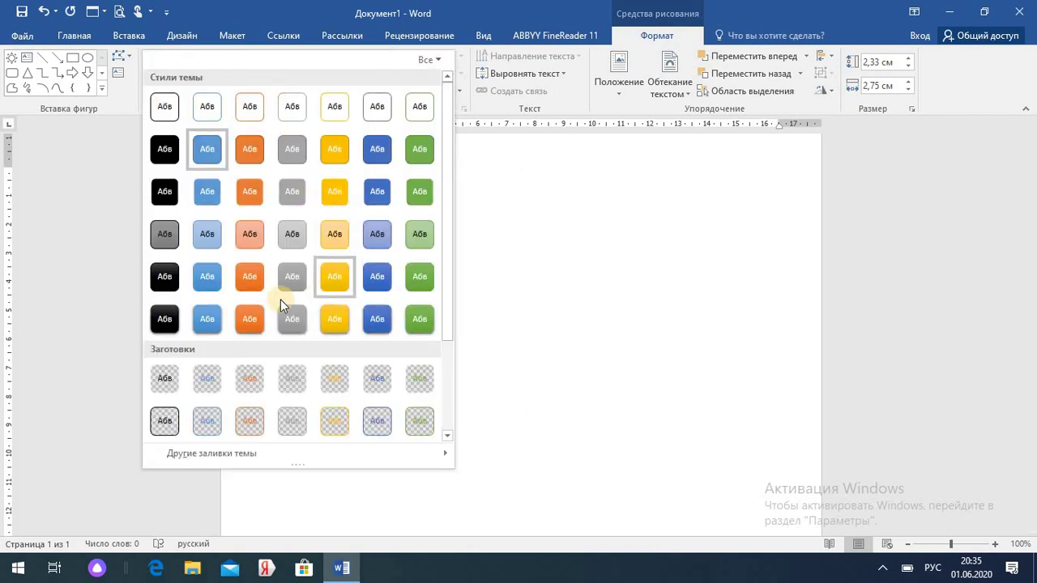
left_click(502, 200)
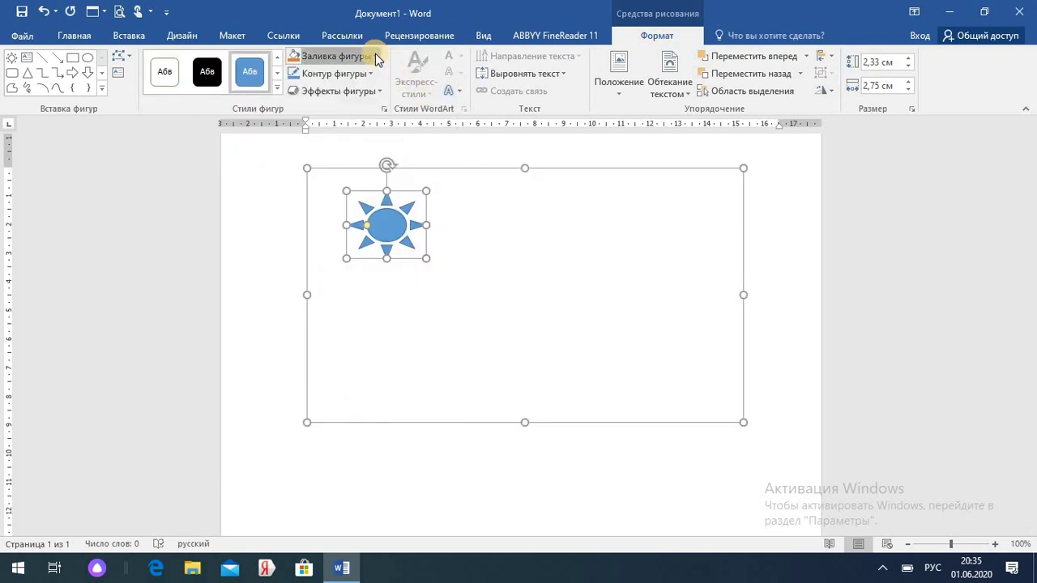
Set both the fill and the outline of the sun shape to the standard yellow.
left_click(375, 55)
left_click(332, 175)
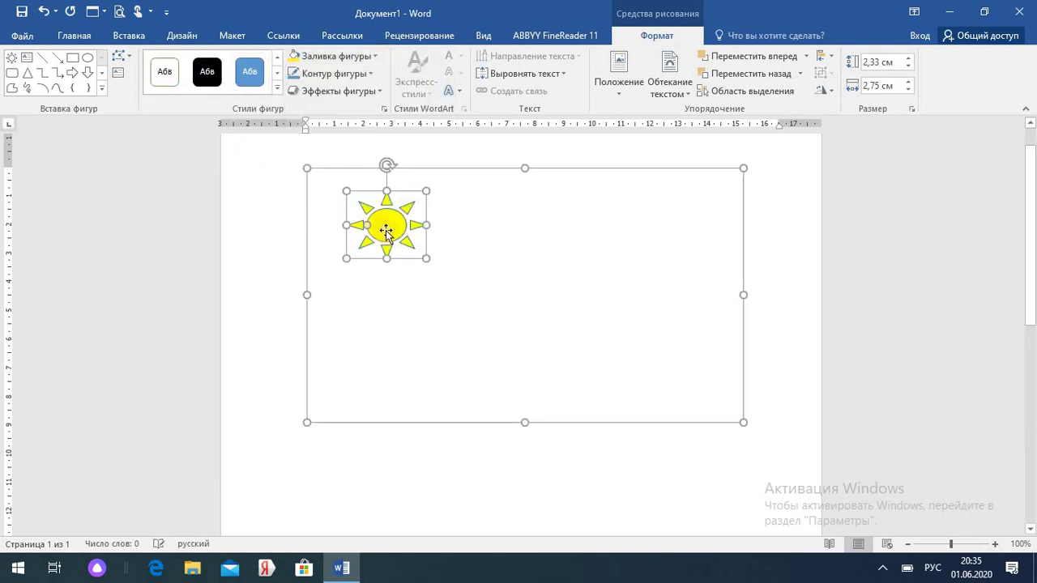
left_click(372, 74)
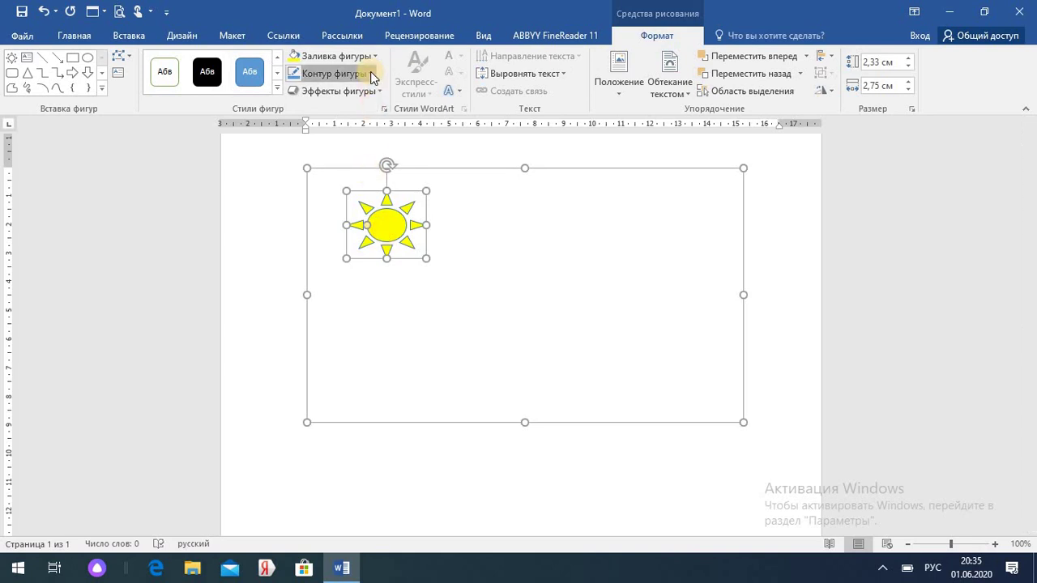
left_click(332, 192)
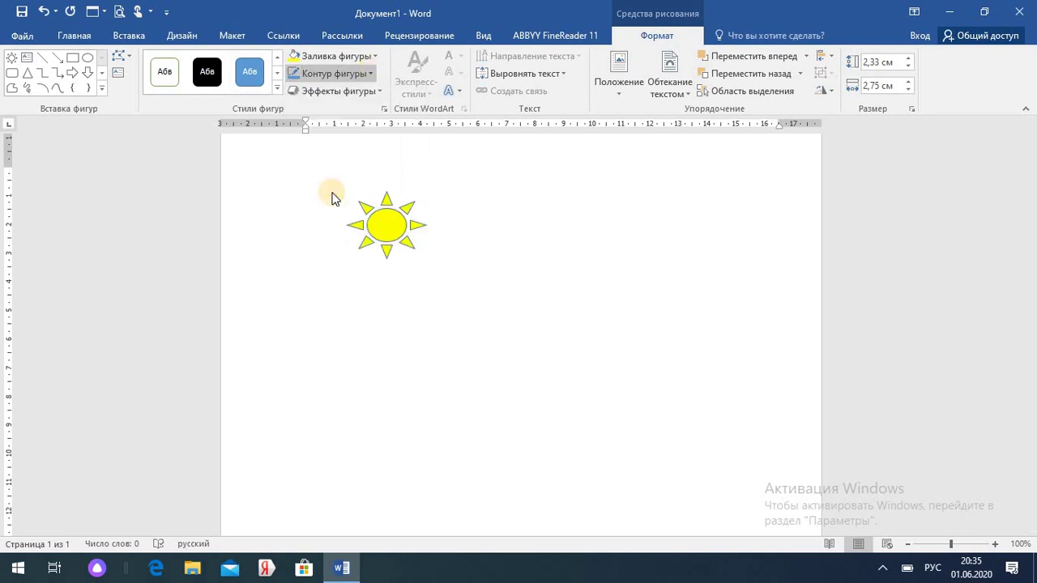
left_click(431, 267)
left_click(405, 238)
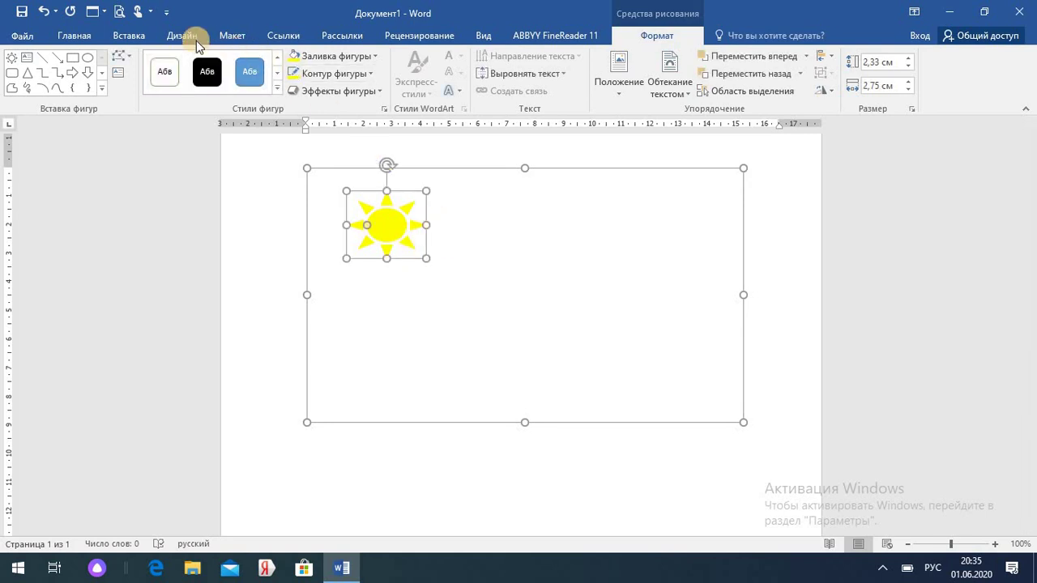
Draw a cloud shape about 2.17 cm high and 5.74 cm wide near the middle of the canvas.
left_click(134, 37)
left_click(292, 93)
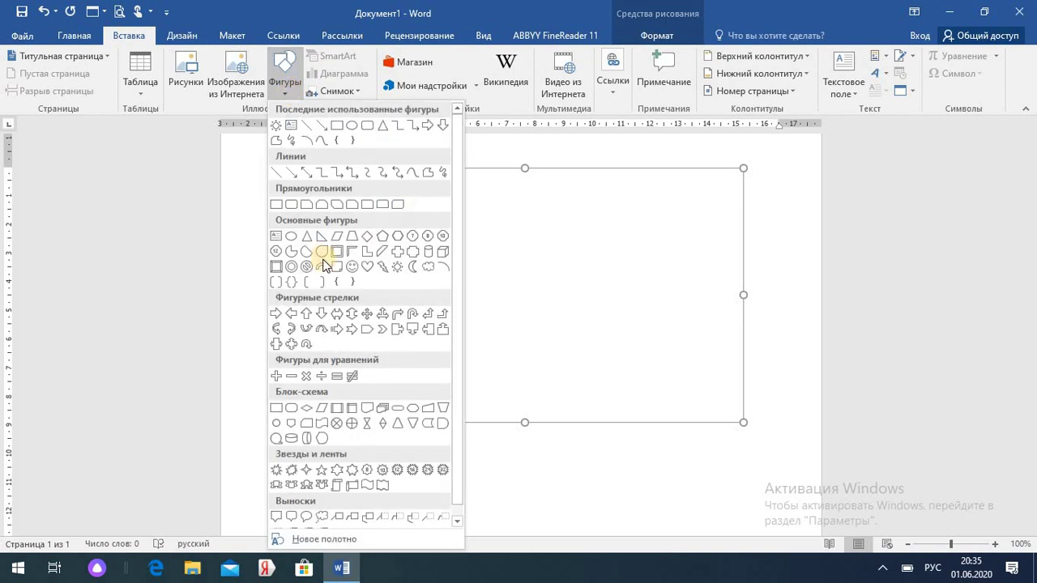
left_click(426, 269)
left_click_drag(476, 245, 641, 306)
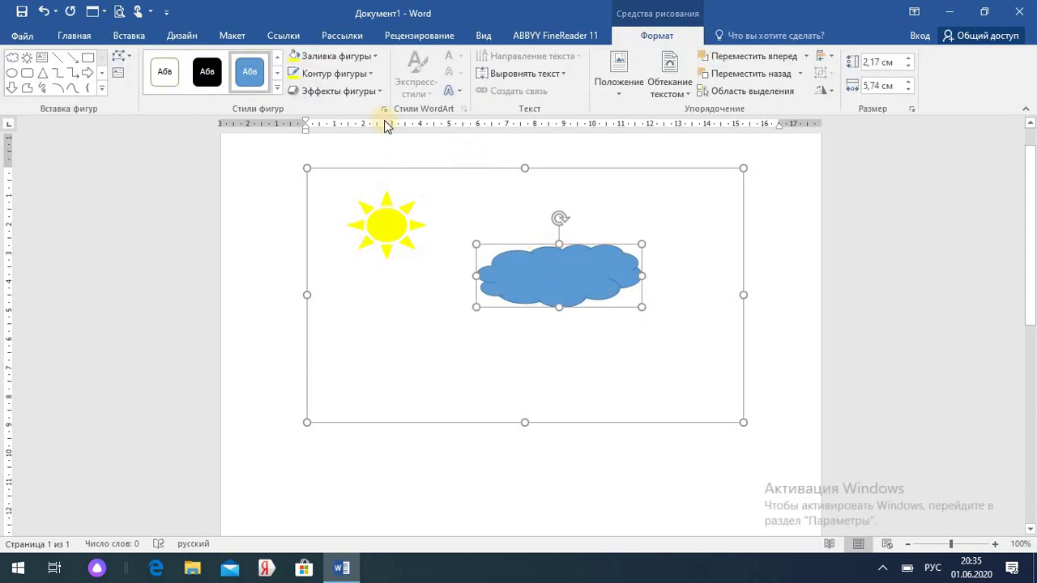
Apply the light-blue theme style to the cloud and move it so it partly covers the sun.
left_click(279, 88)
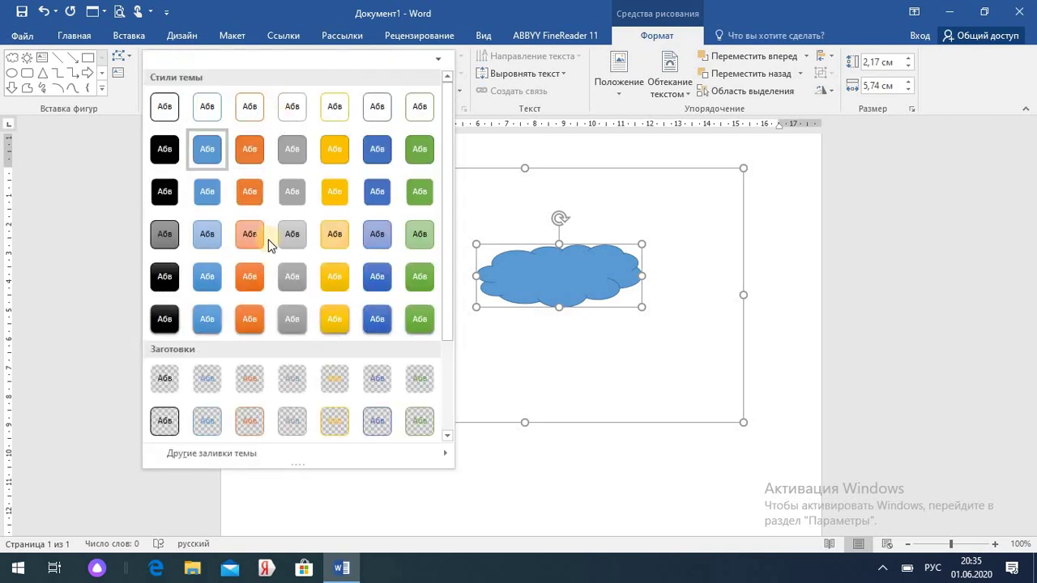
left_click(206, 237)
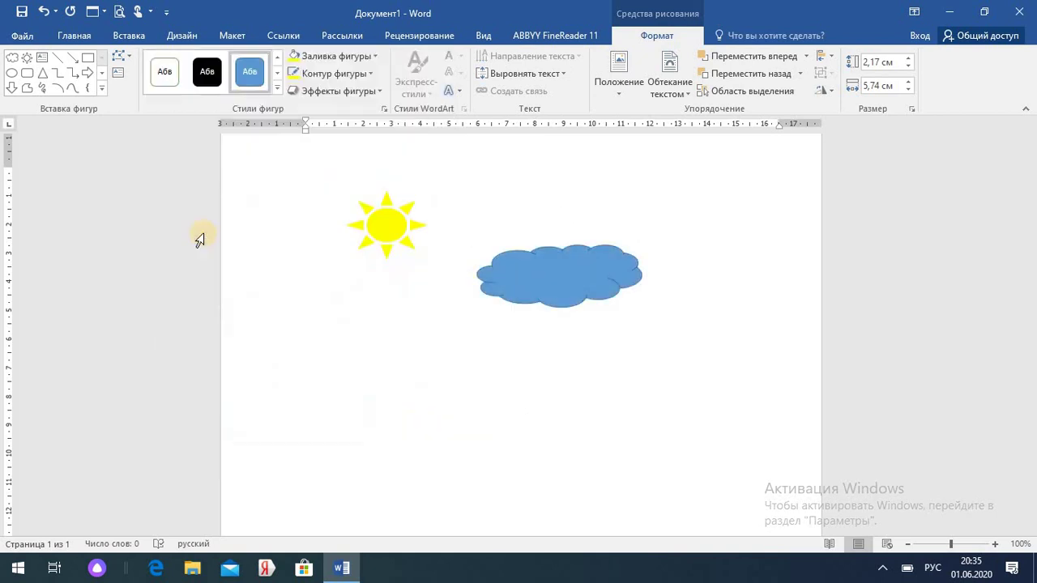
left_click_drag(565, 309, 466, 281)
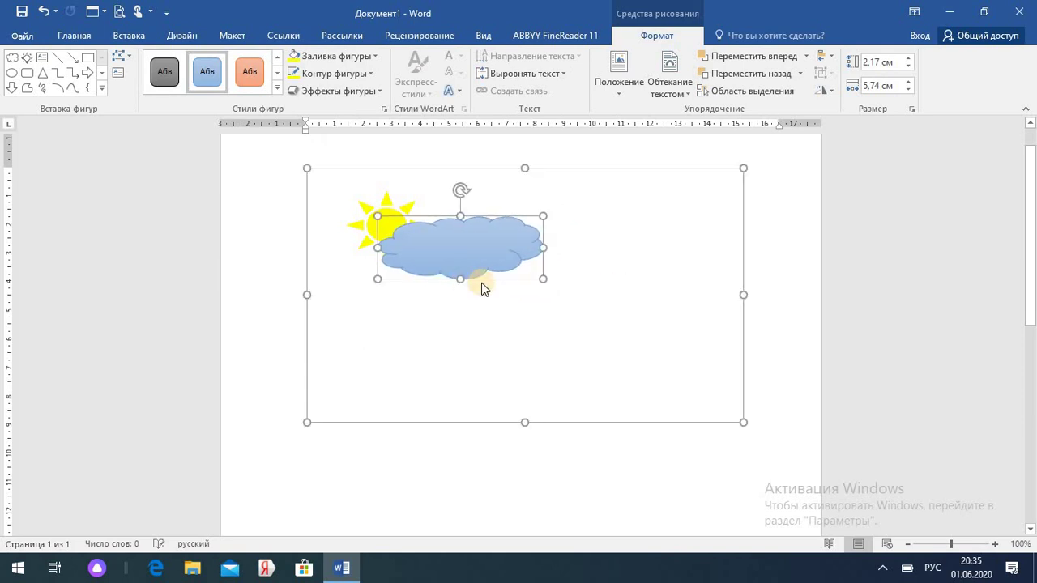
left_click(578, 296)
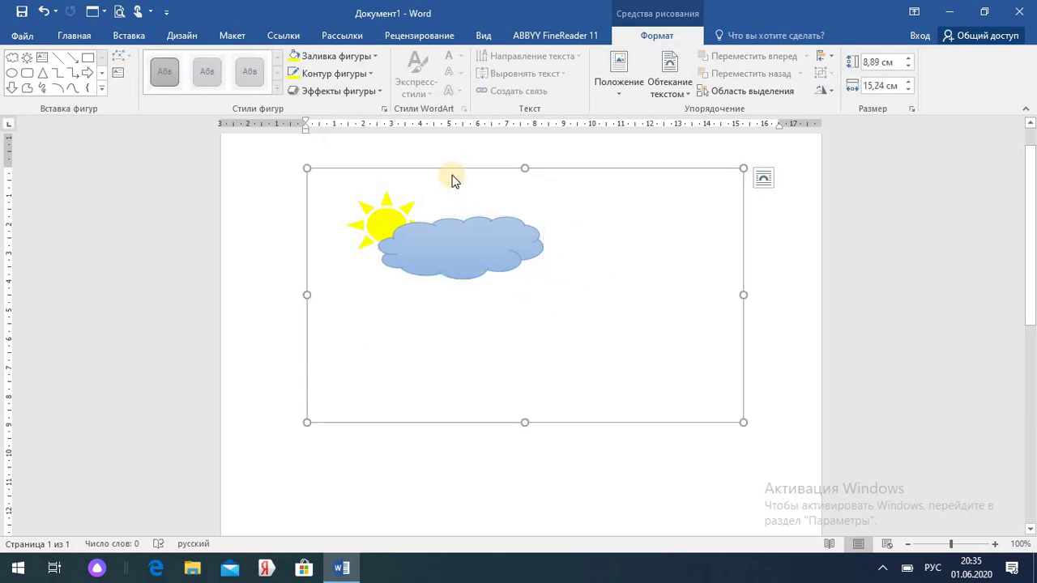
Draw a freehand raindrop about 1.48 cm high and 0.87 cm wide below the cloud.
left_click(183, 37)
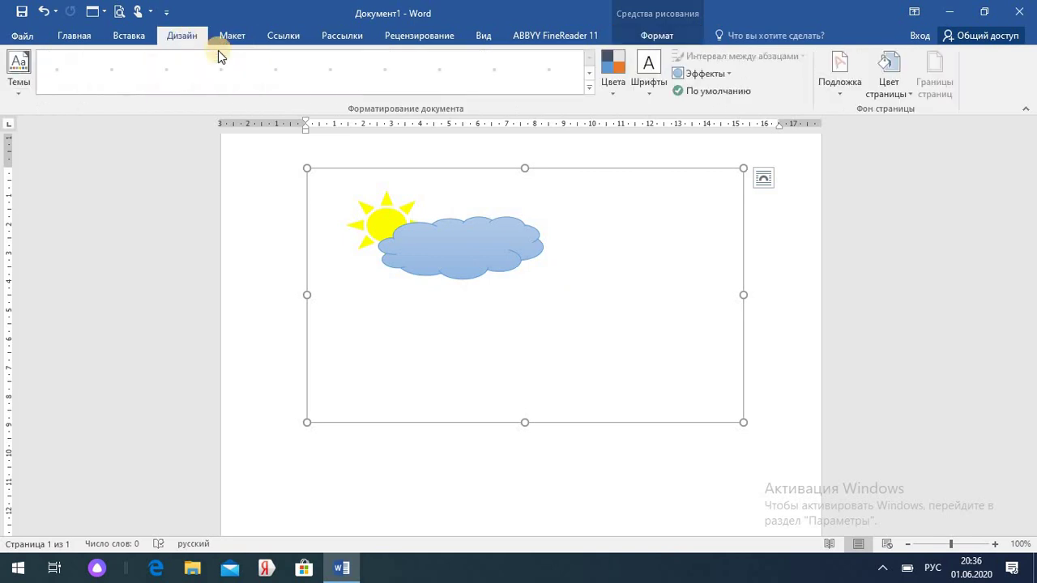
left_click(141, 34)
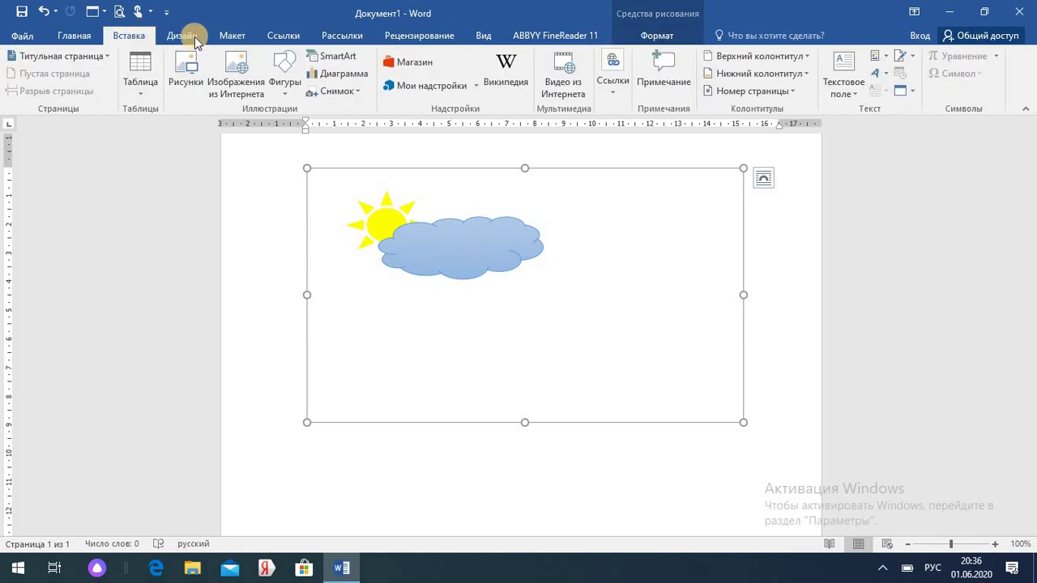
left_click(284, 89)
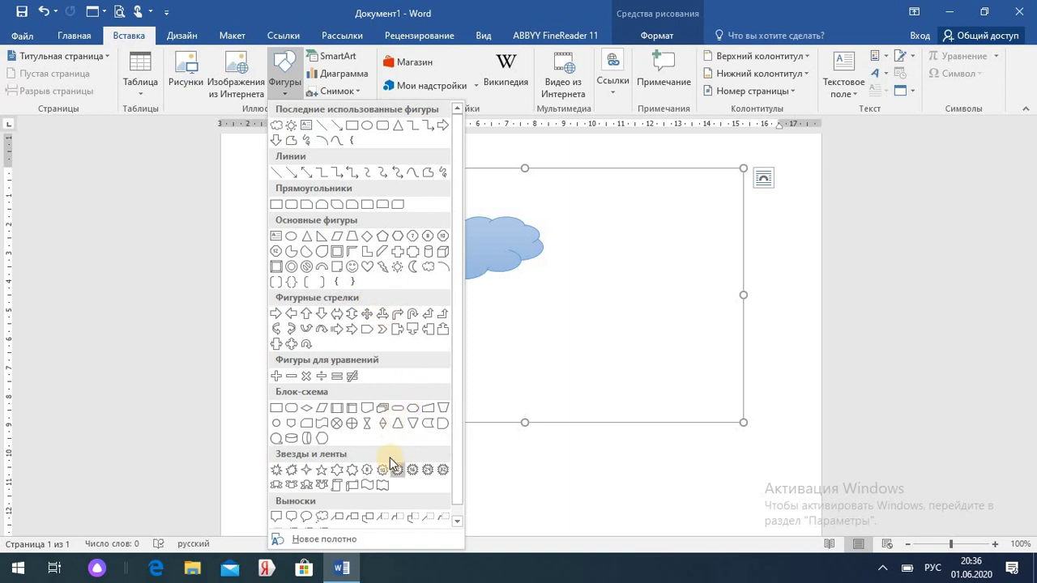
scroll(456, 443, "down", 1)
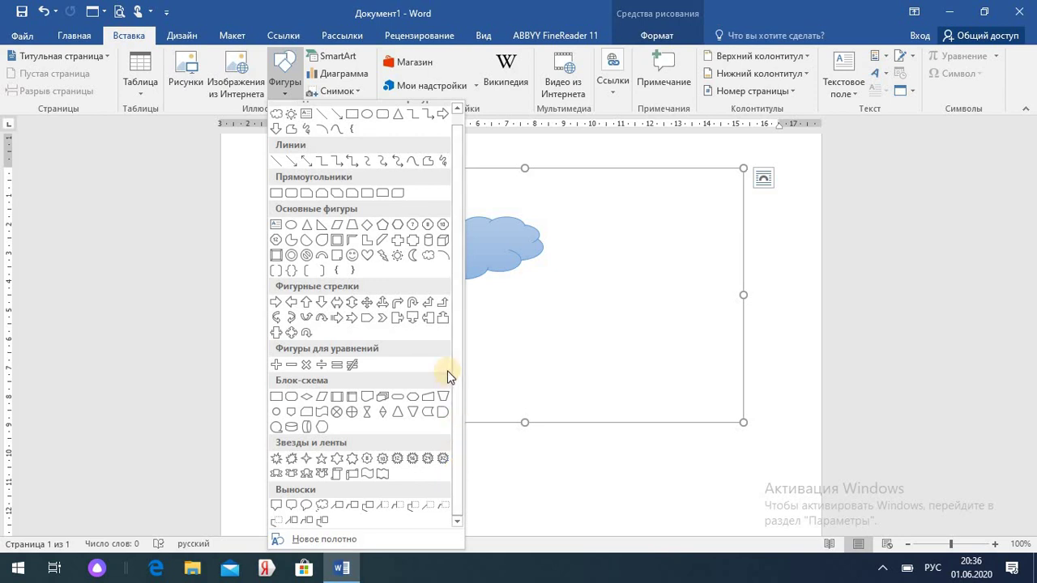
left_click(440, 161)
mouse_move(431, 299)
left_mouse_down()
mouse_move(426, 332)
mouse_move(438, 308)
mouse_move(430, 296)
mouse_move(465, 309)
mouse_move(470, 350)
left_mouse_up()
key("ctrl+z")
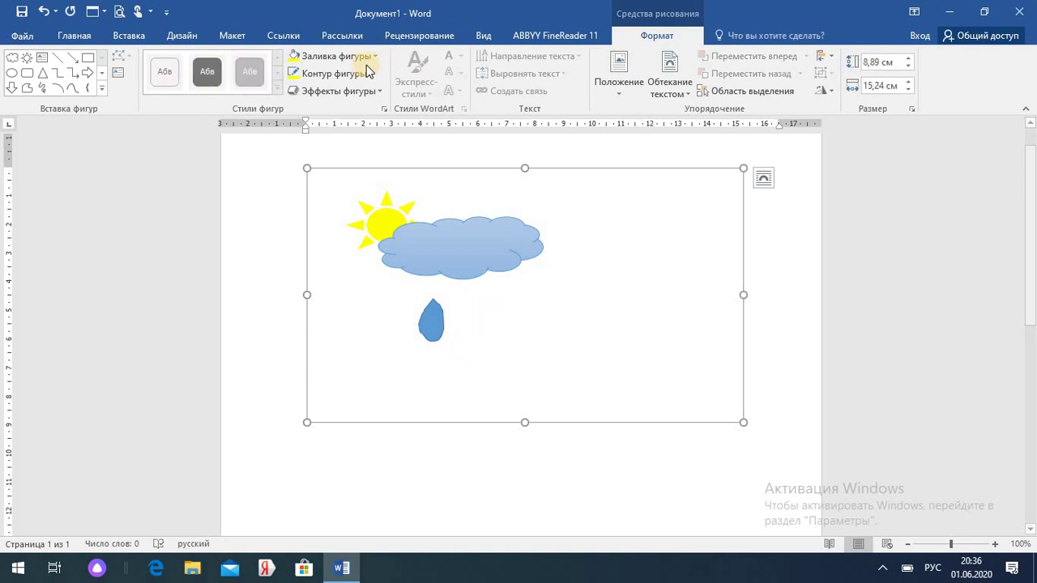
Copy the raindrop and paste several duplicates of it onto the canvas.
left_click(430, 332)
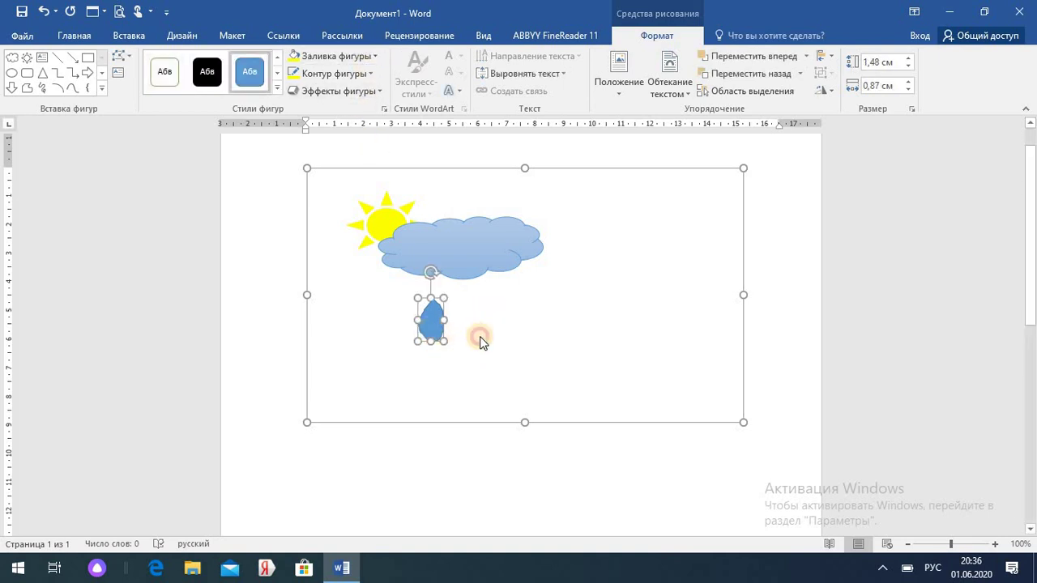
right_click(425, 317)
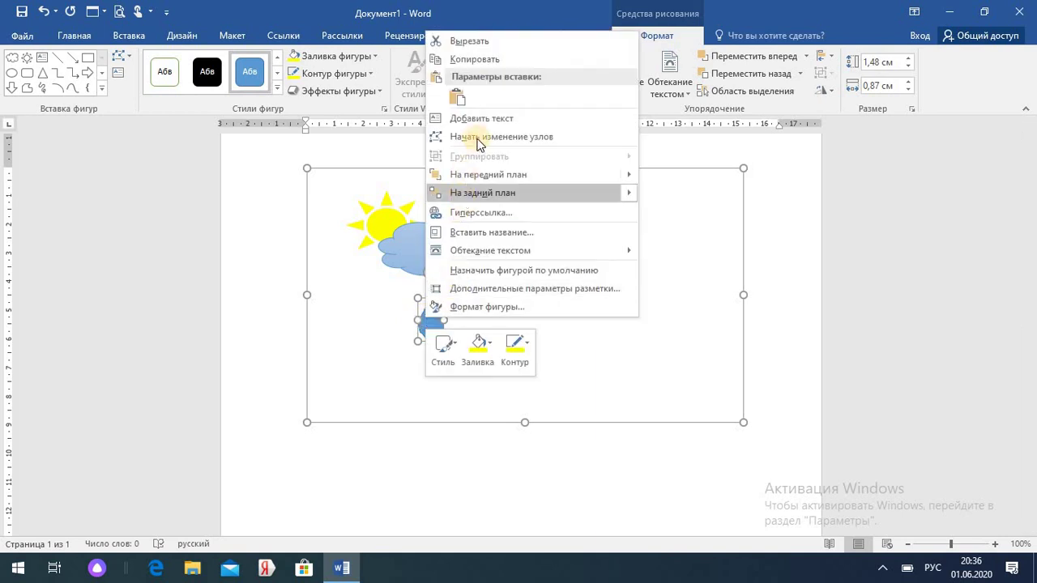
left_click(462, 60)
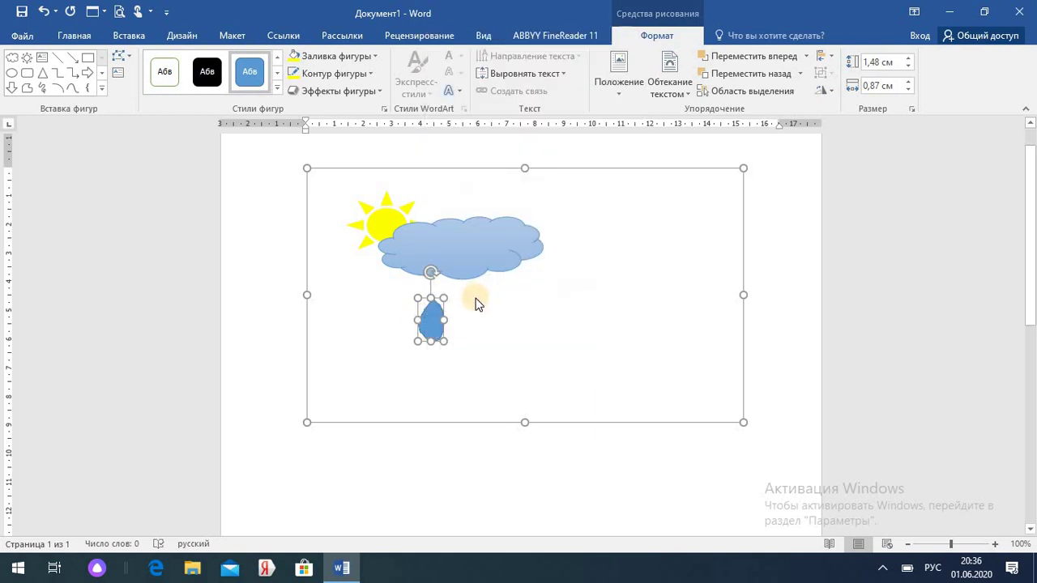
left_click(476, 308)
key("ctrl+v")
key("ctrl+v")
key("ctrl+v")
key("ctrl+v")
key("ctrl+v")
key("ctrl+v")
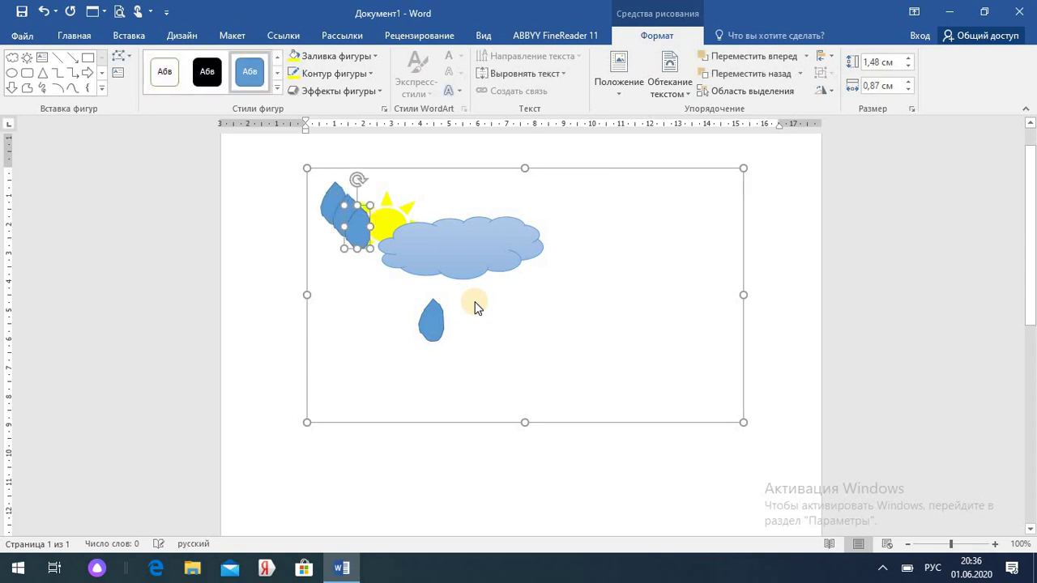
Spread the pasted raindrop duplicates out in staggered positions beneath the cloud, alongside the original raindrop.
left_click_drag(393, 273, 487, 325)
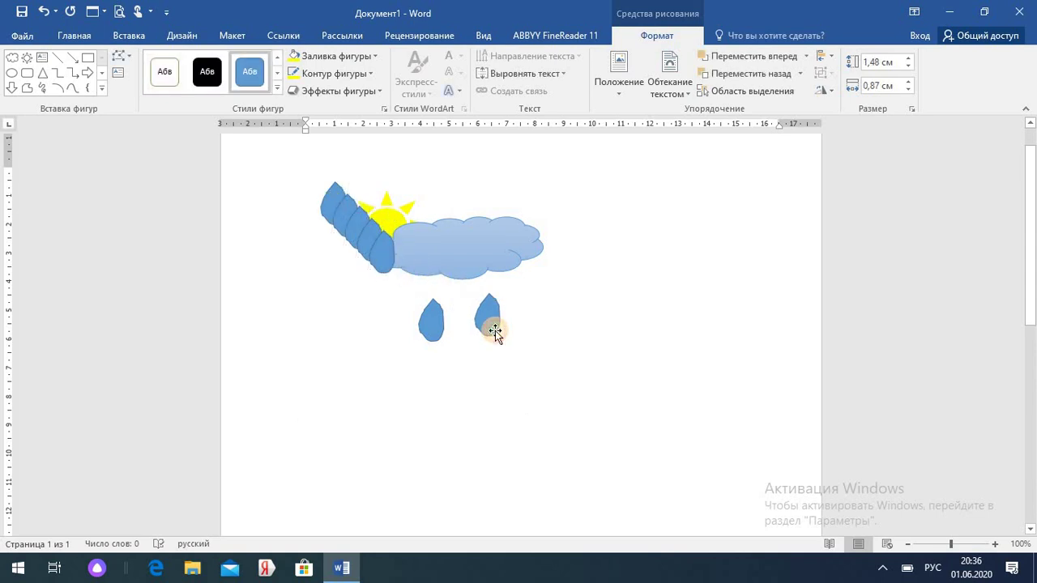
left_click_drag(376, 262, 368, 338)
left_click_drag(368, 251, 462, 353)
left_click_drag(361, 233, 408, 375)
left_click_drag(357, 209, 537, 306)
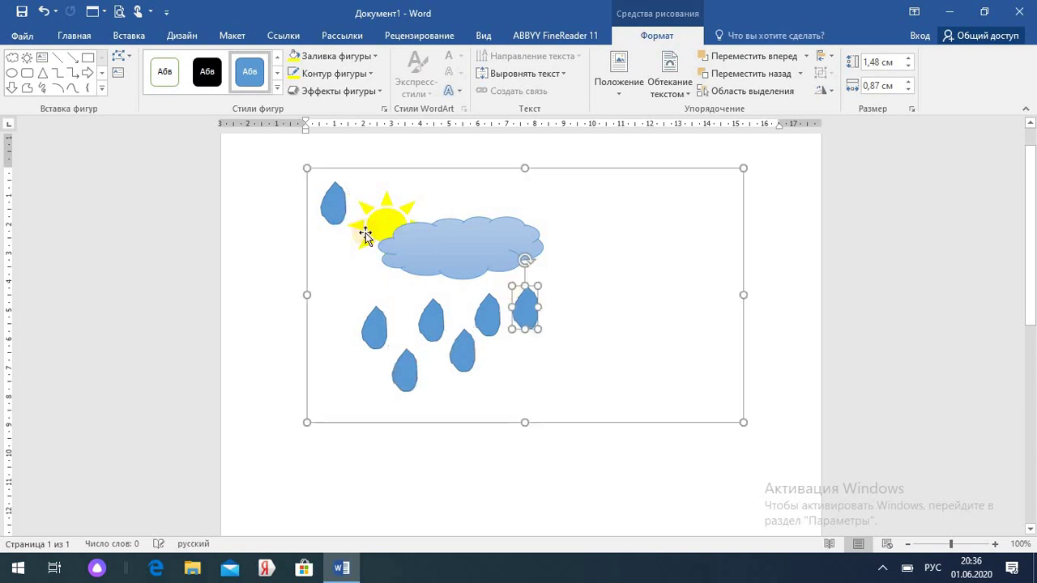
left_click_drag(336, 215, 505, 373)
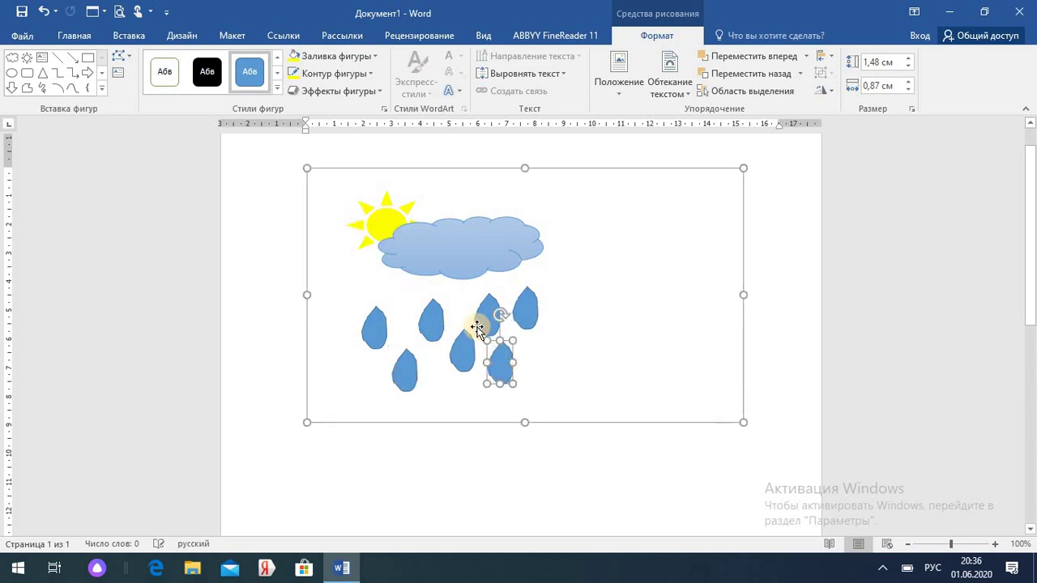
Shrink five of the raindrops by varying amounts, leaving the two largest near the cloud's right end at full size.
left_click(431, 314)
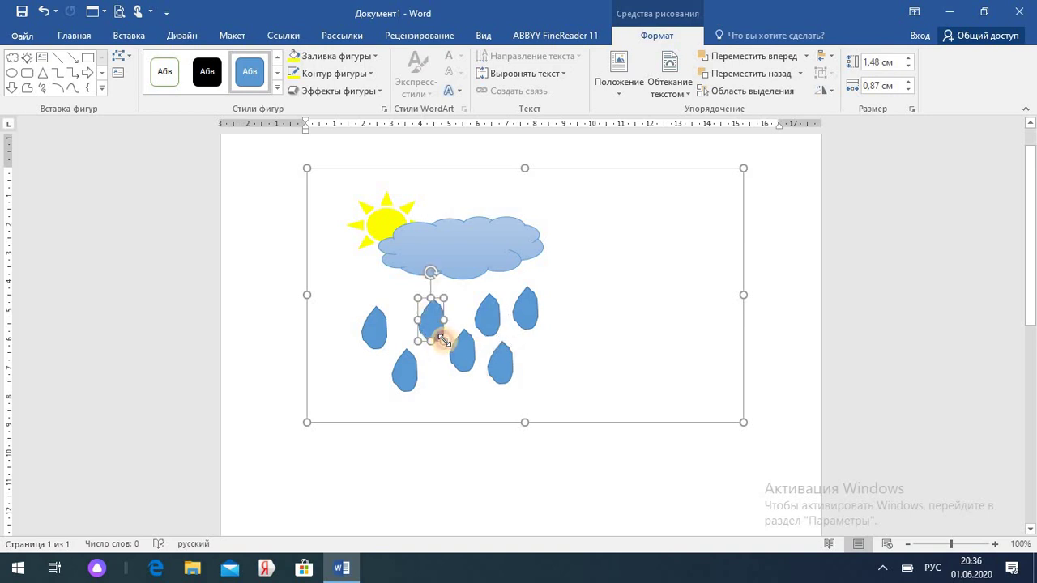
mouse_move(443, 341)
left_mouse_down()
mouse_move(427, 324)
mouse_move(437, 327)
left_mouse_up()
left_click(375, 330)
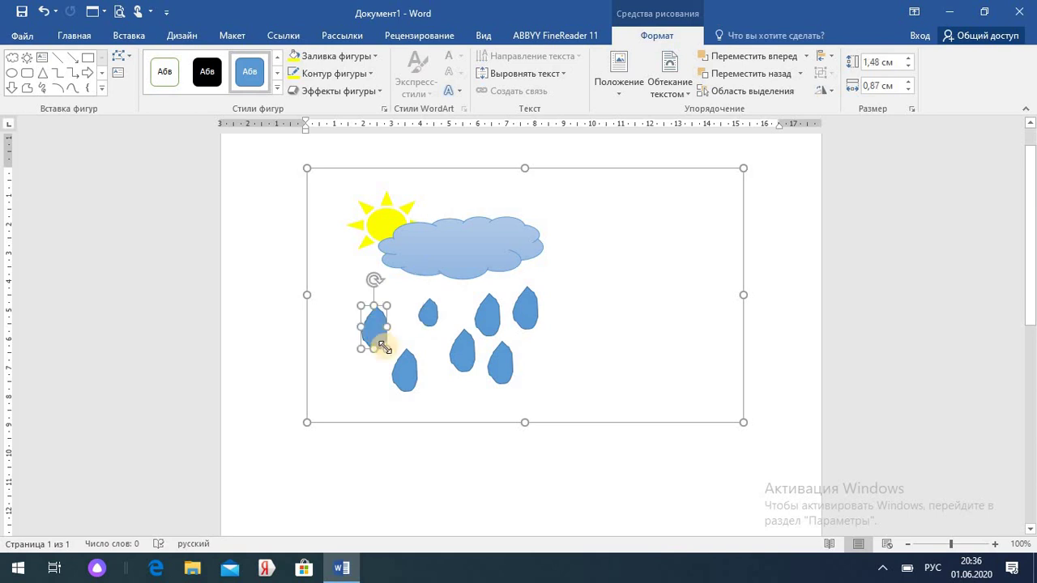
left_click_drag(383, 347, 422, 325)
left_click(403, 371)
left_click_drag(408, 395, 405, 387)
left_click(465, 345)
left_click_drag(473, 371, 463, 354)
left_click(494, 371)
left_click_drag(517, 392, 510, 379)
left_click(488, 312)
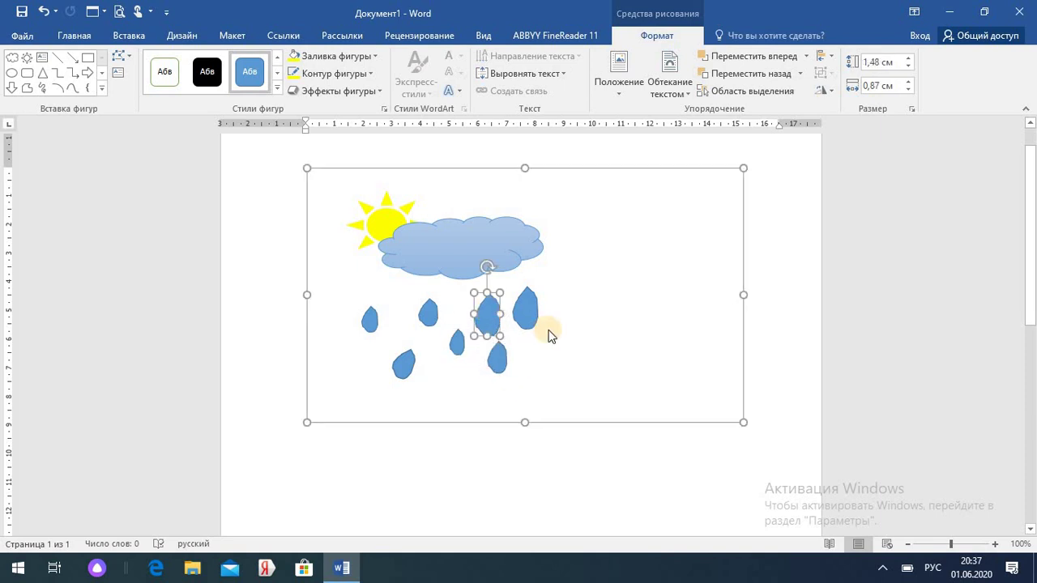
Shift the cloud slightly to the right and up so that it covers less of the sun.
left_click(549, 335)
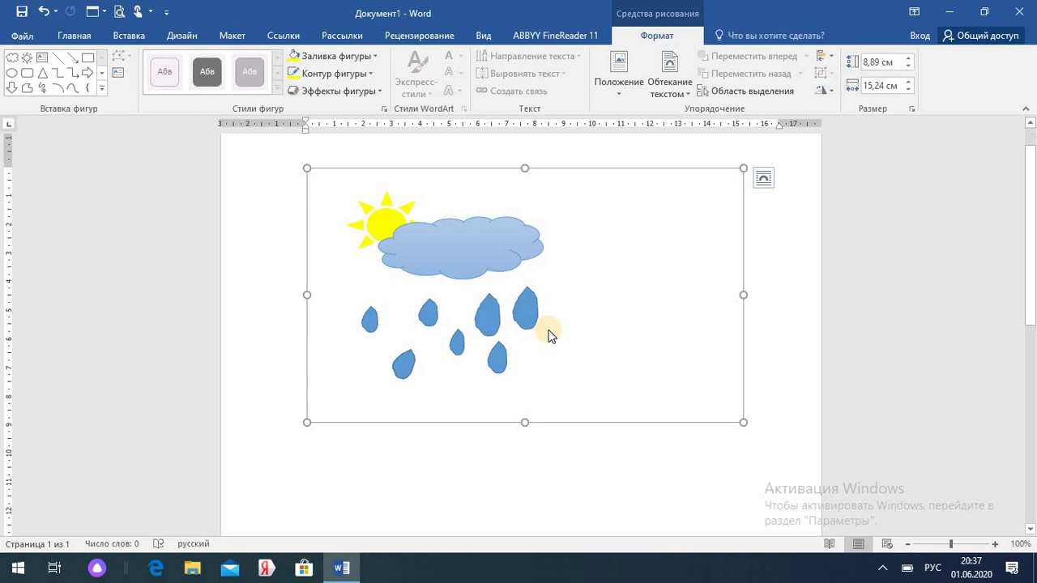
left_click_drag(497, 243, 450, 229)
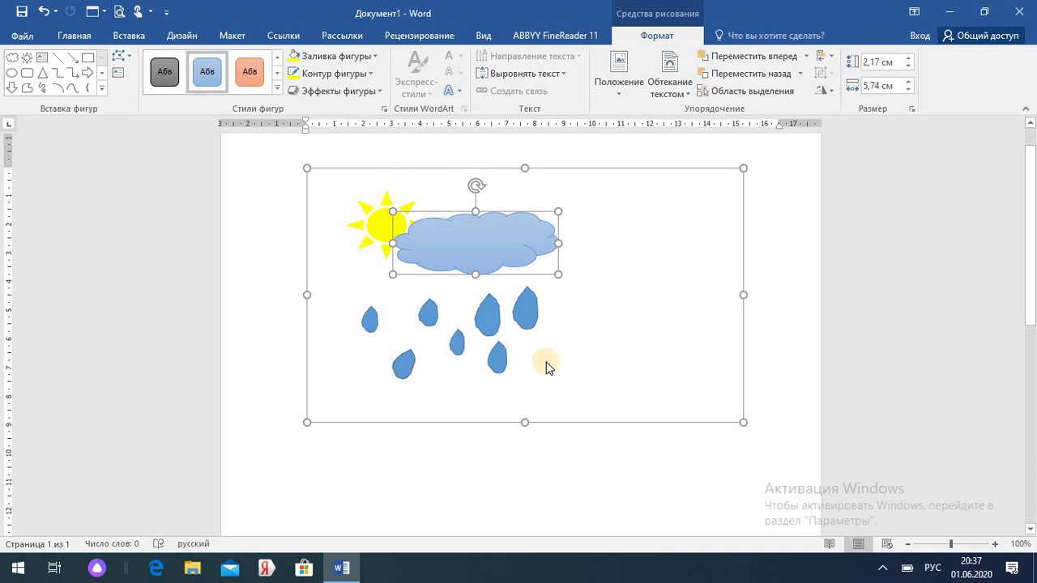
Group the sun, the cloud and all the raindrops, and move the group slightly down and to the right on the canvas.
left_click(381, 230)
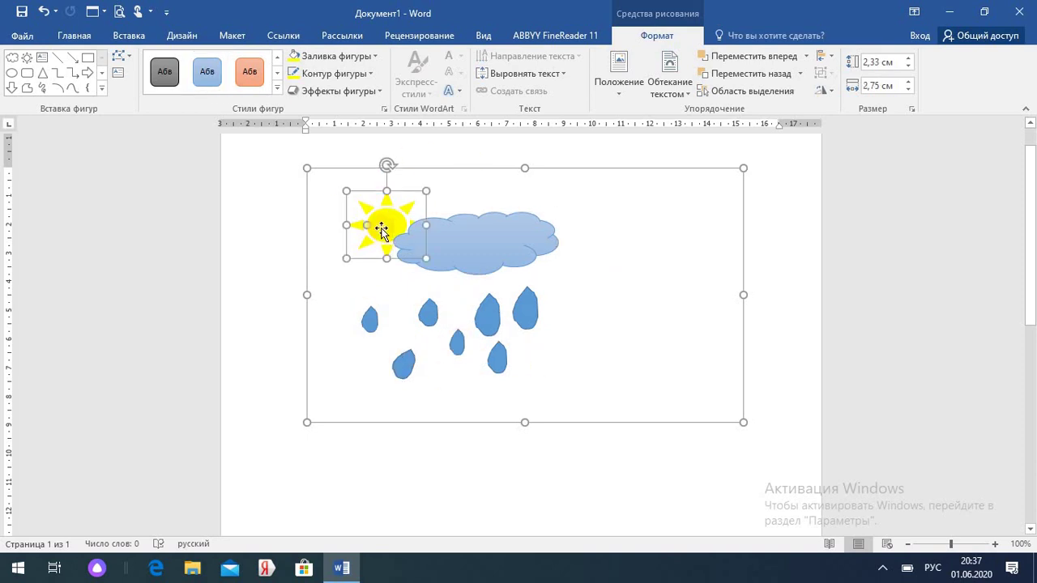
left_click(468, 241)
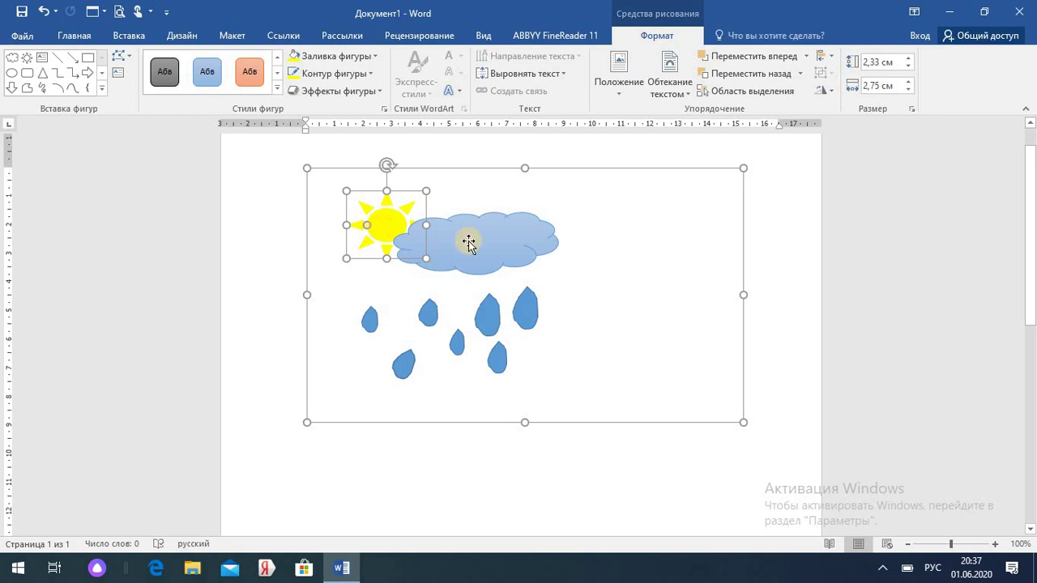
left_click(369, 317, "shift")
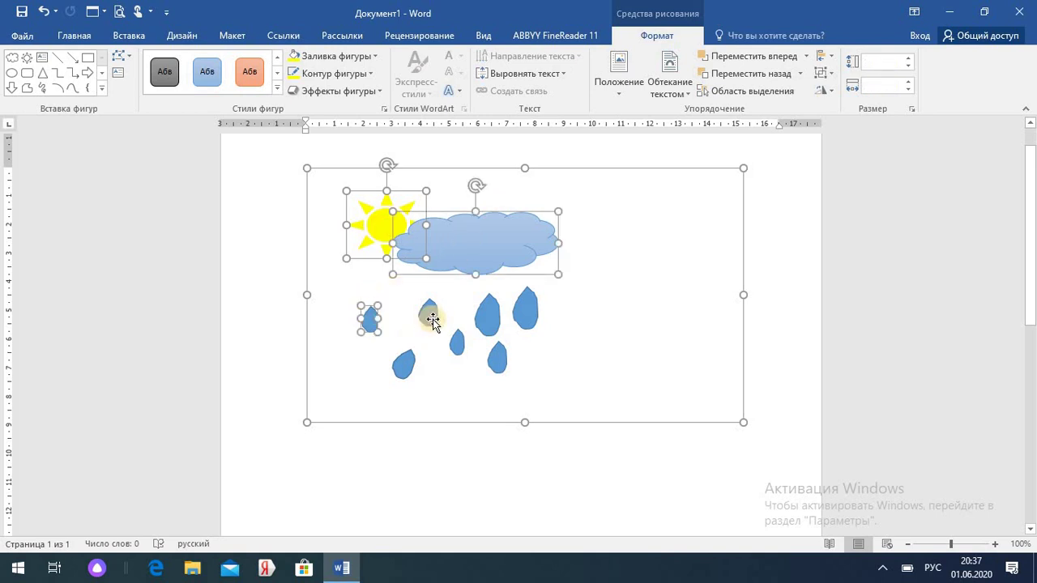
left_click(411, 357, "shift")
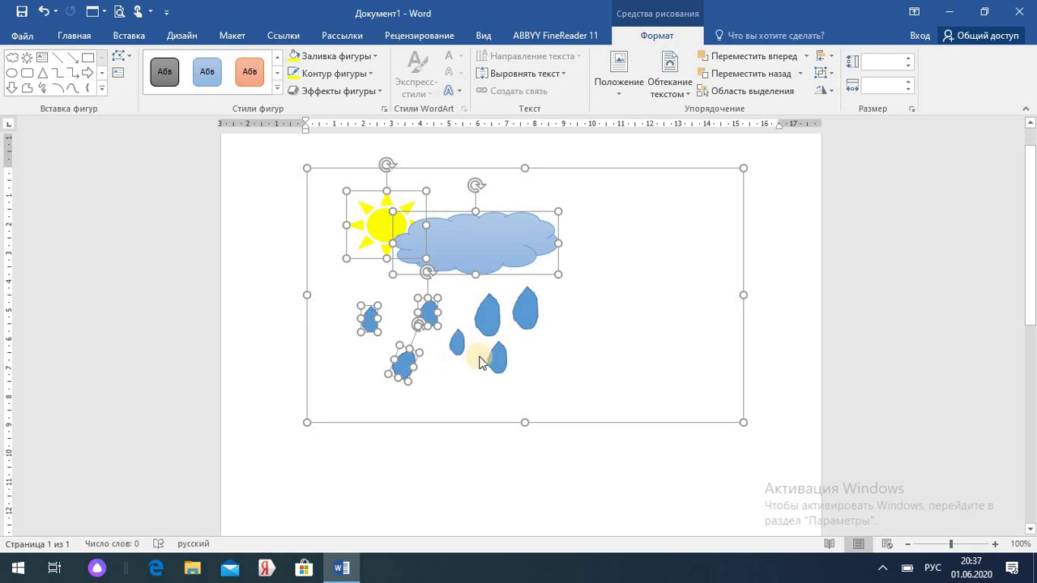
left_click(494, 314, "shift")
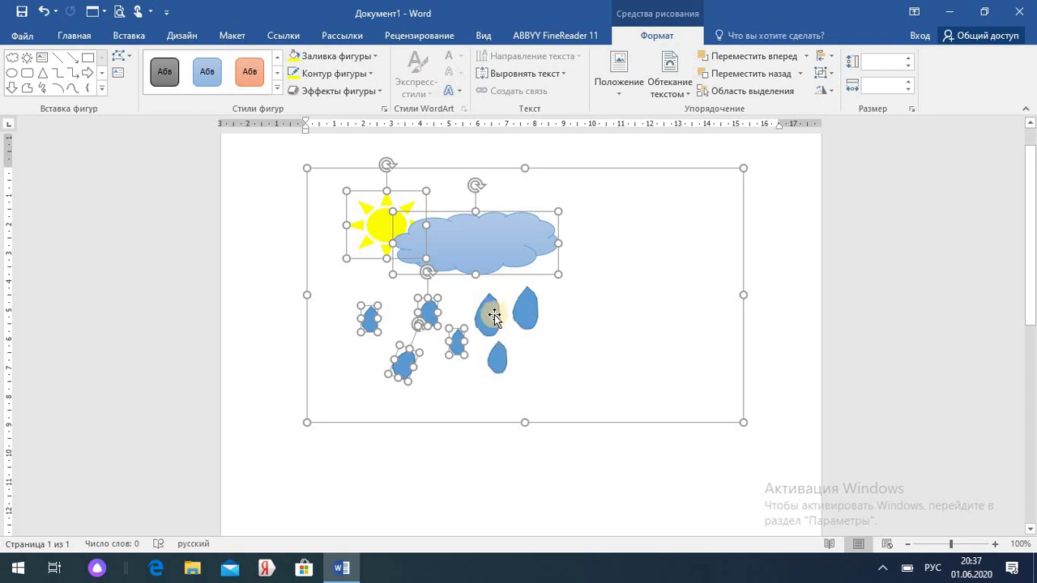
left_click(525, 312, "shift")
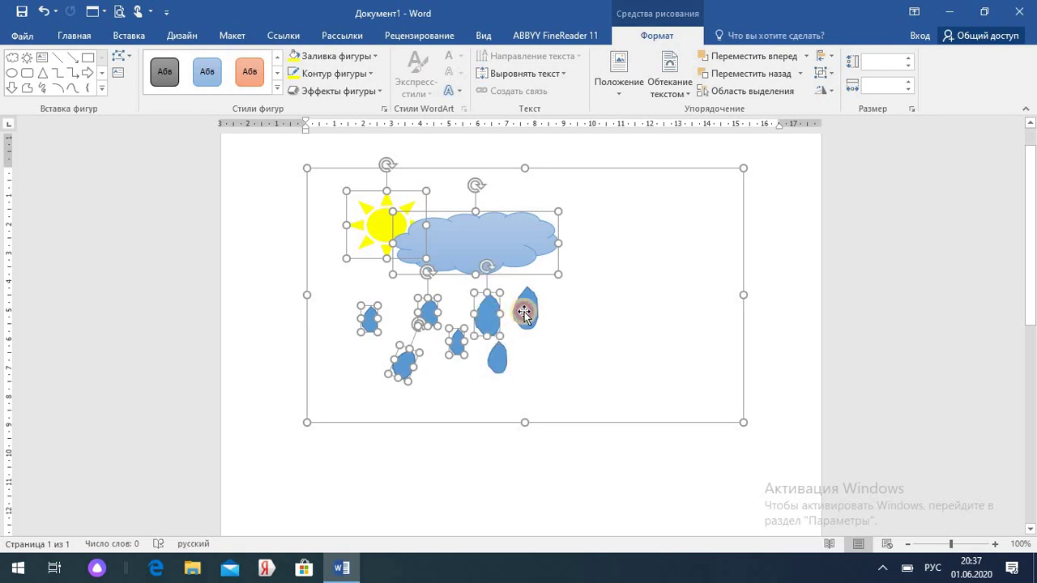
left_click(495, 361, "shift")
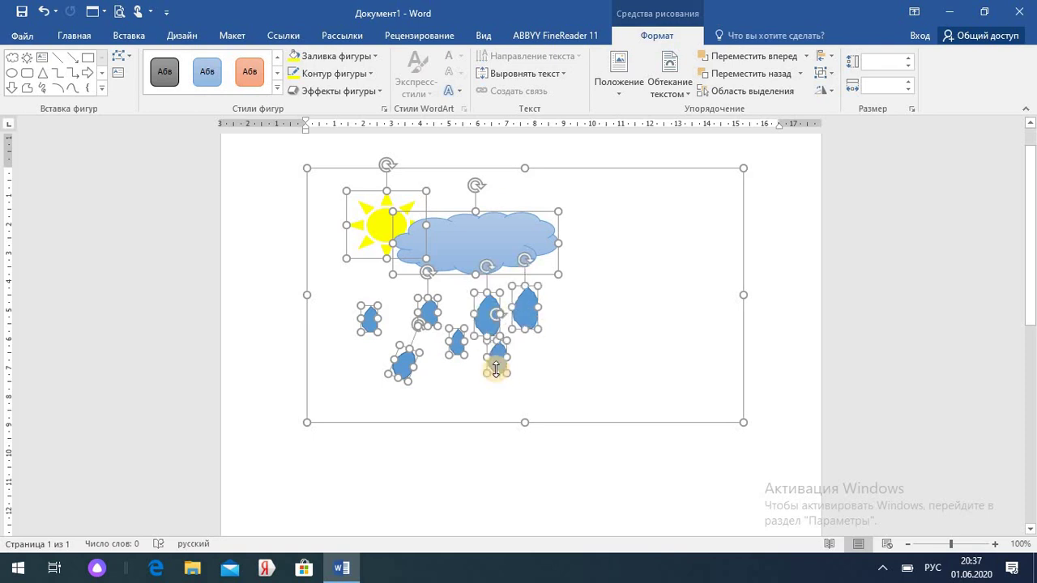
right_click(527, 315)
mouse_move(584, 400)
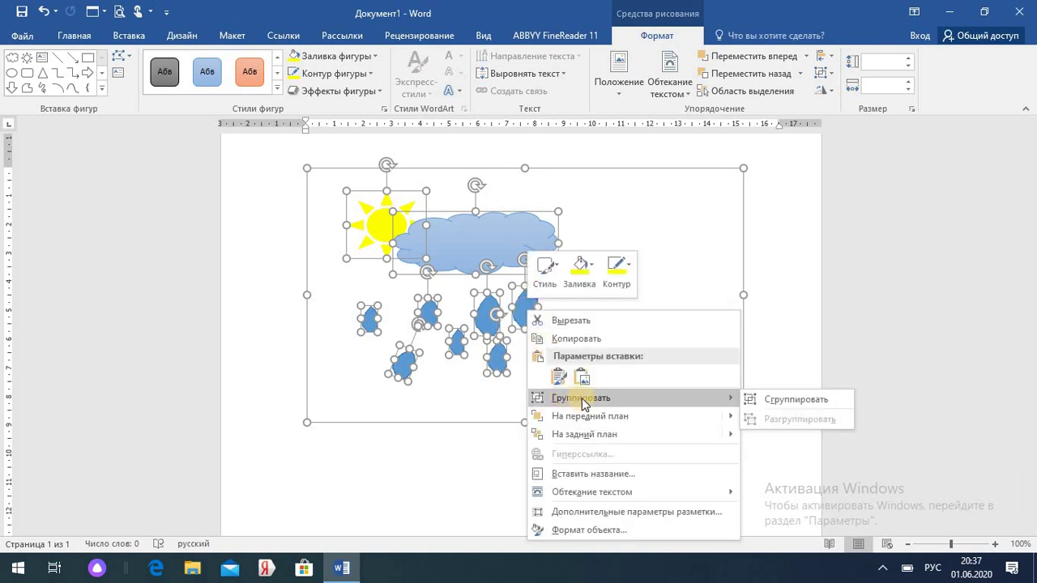
left_click(790, 404)
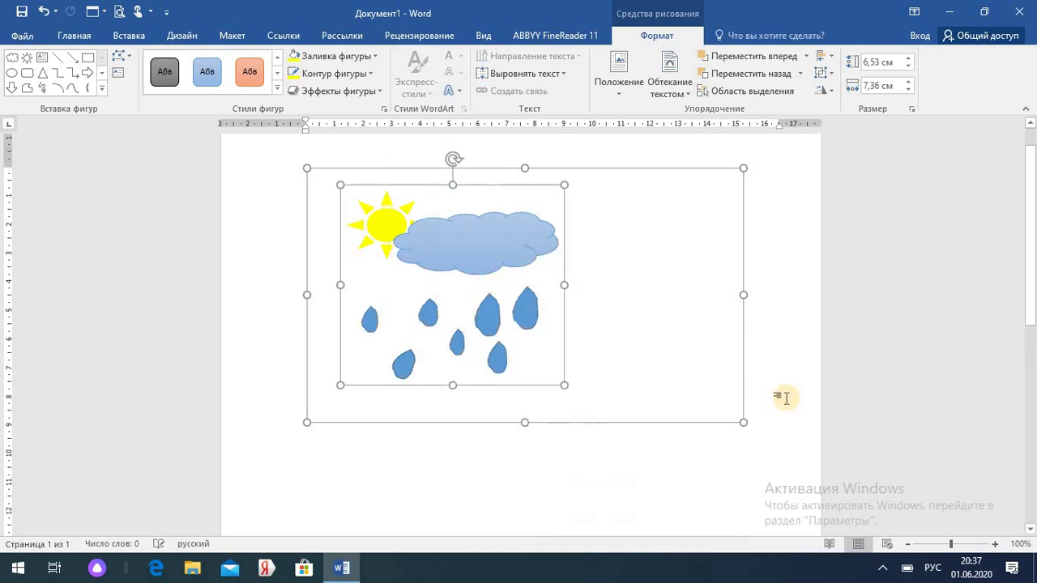
left_click_drag(563, 354, 578, 371)
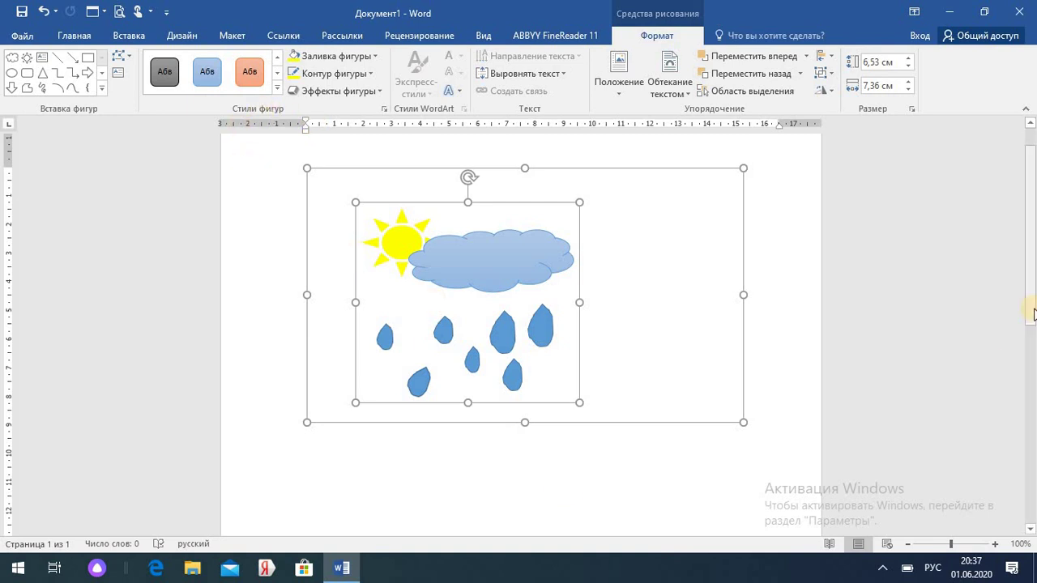
Draw a horizontal scroll shape about 2.99 cm high and 8.86 cm wide below the canvas and enter the text "Жарнама" in it.
scroll(1032, 395, "down", 5)
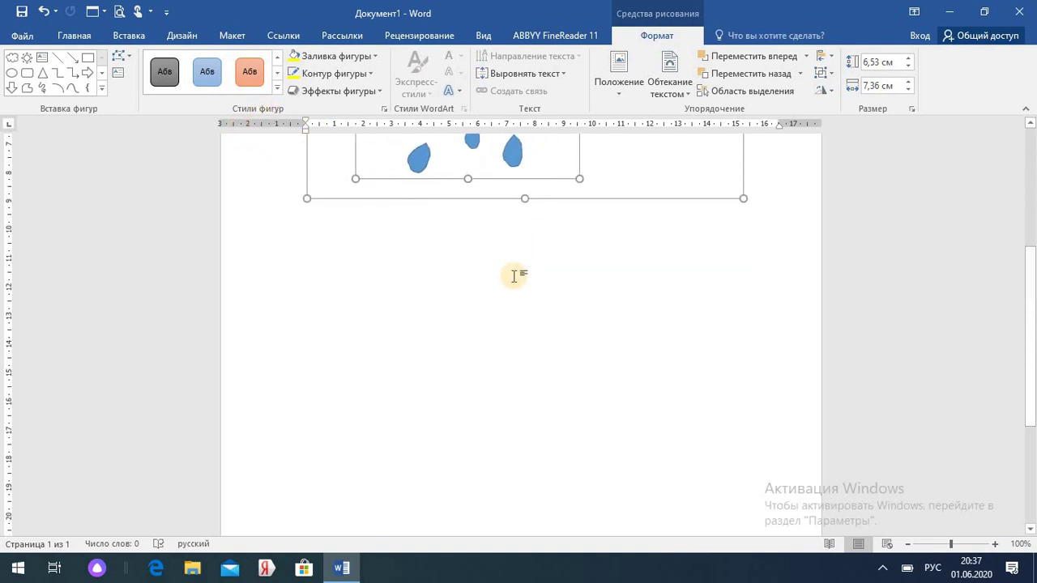
key("Escape")
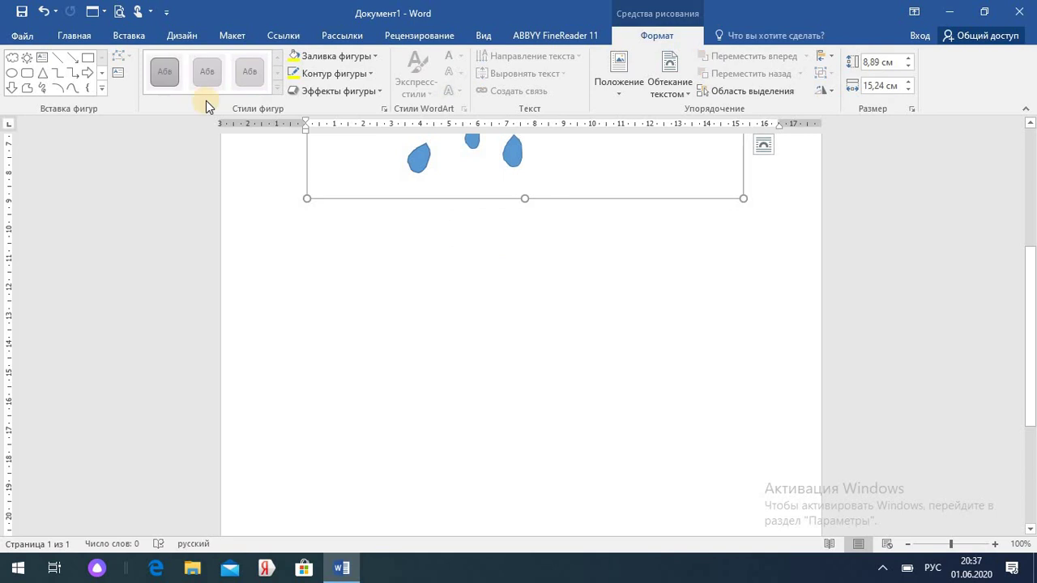
left_click(127, 37)
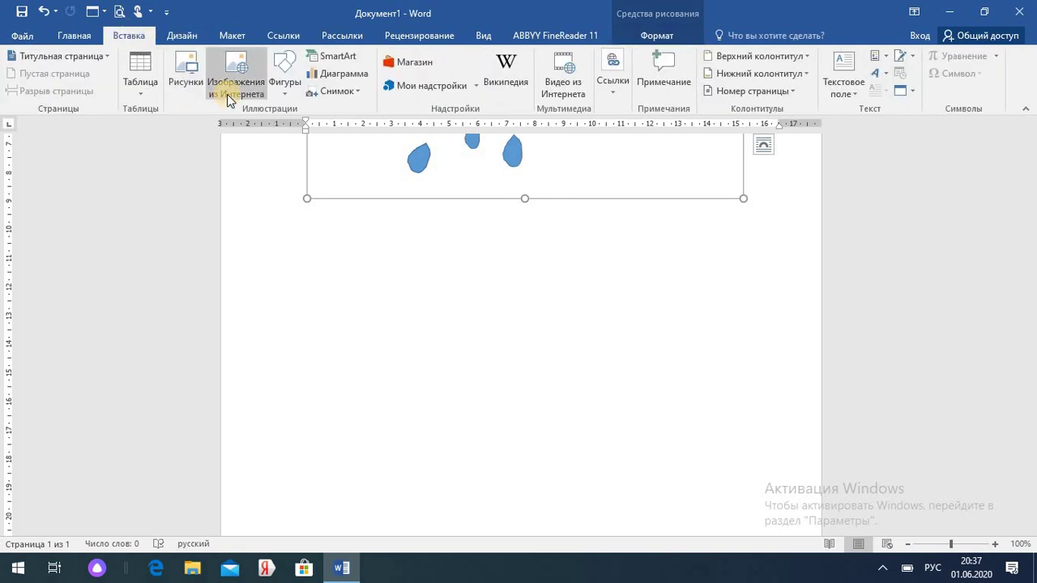
left_click(285, 95)
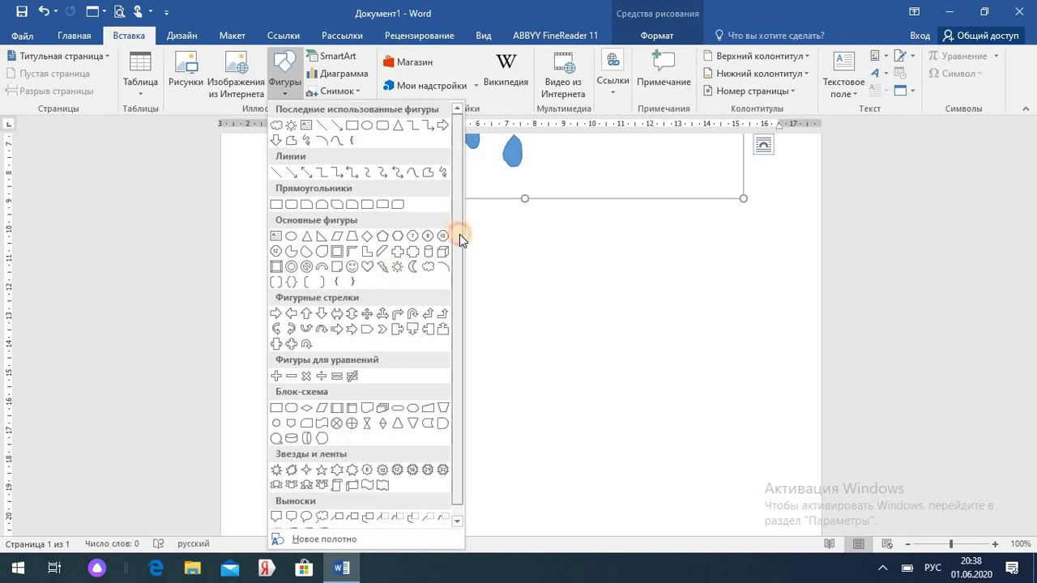
left_click_drag(460, 234, 459, 247)
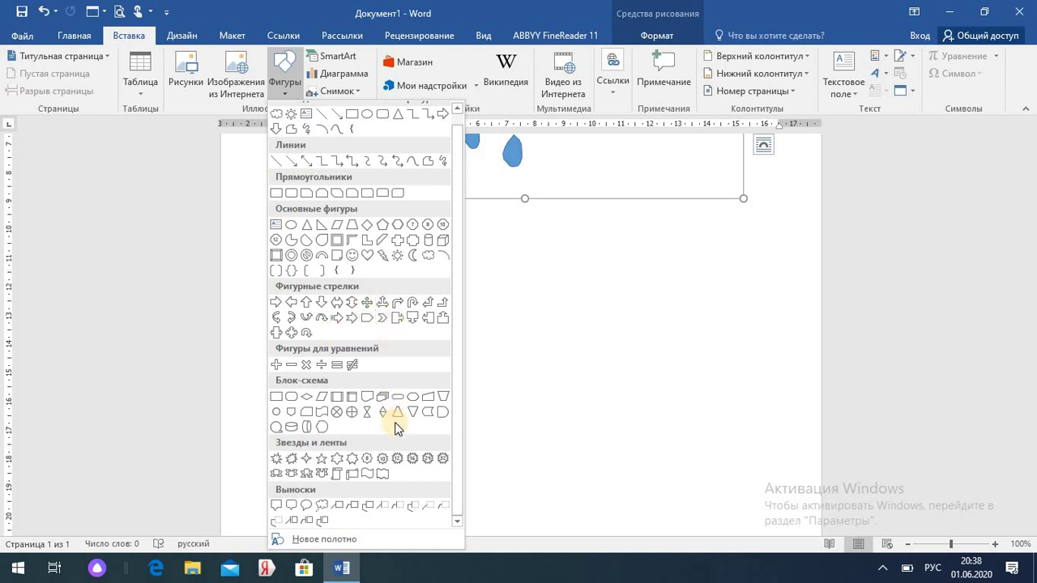
left_click(352, 480)
mouse_move(348, 343)
left_mouse_down()
mouse_move(456, 380)
mouse_move(445, 351)
mouse_move(606, 352)
left_mouse_up()
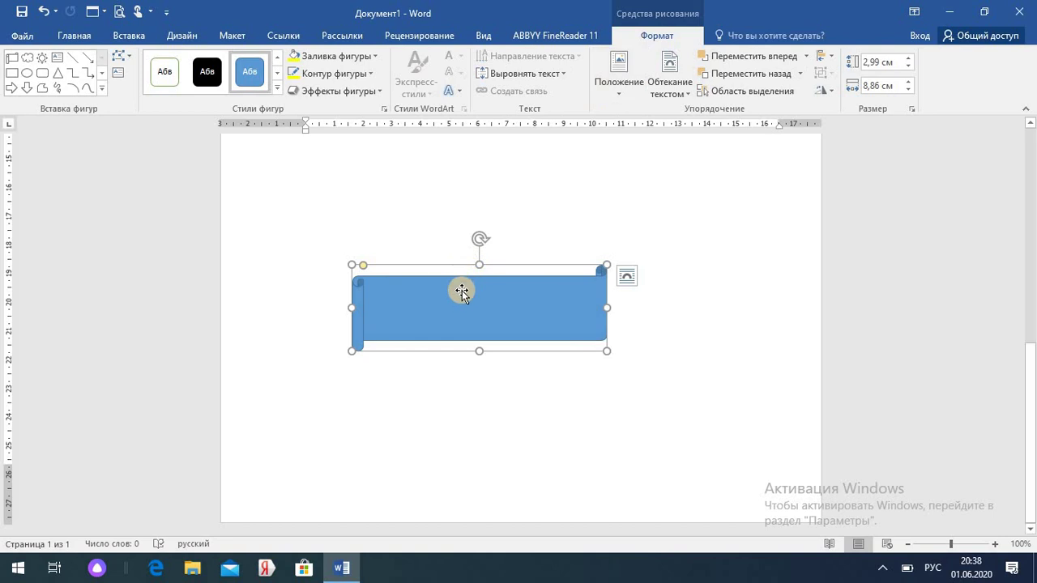
type("Жарнама")
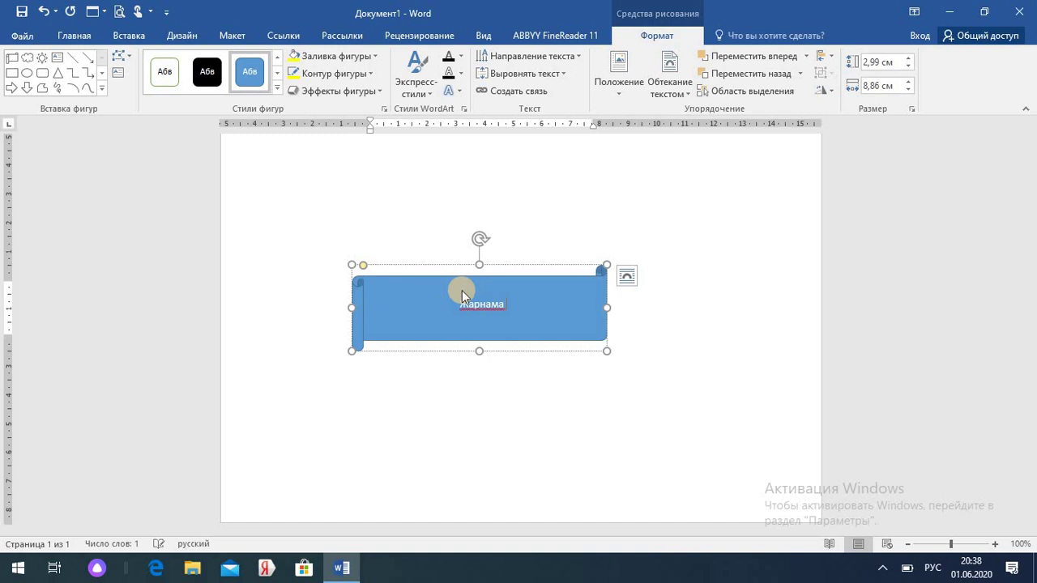
Format the text in the scroll shape with font size 24 and the Algerian font.
left_click_drag(461, 290, 510, 334)
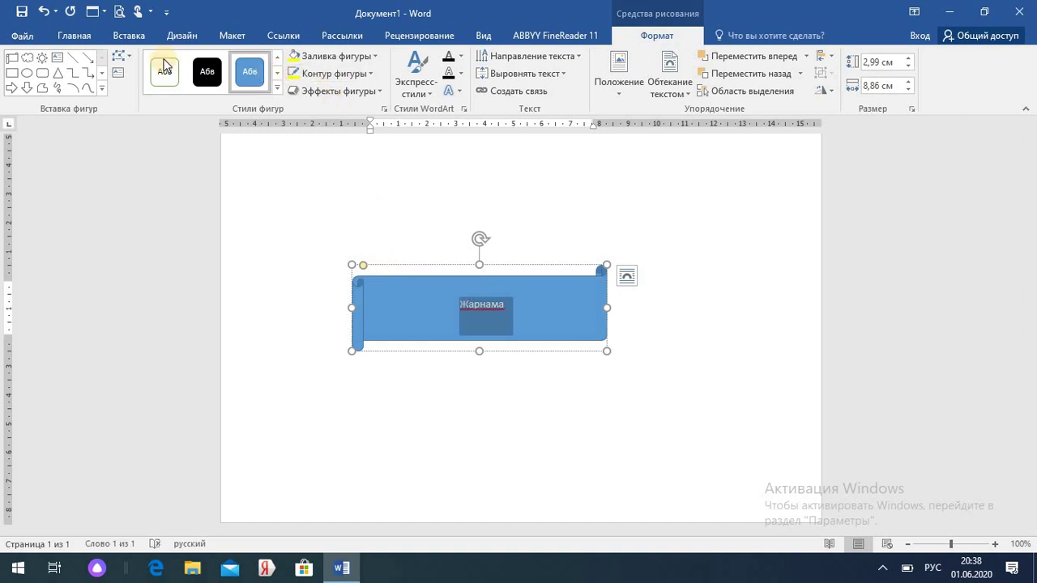
left_click(73, 36)
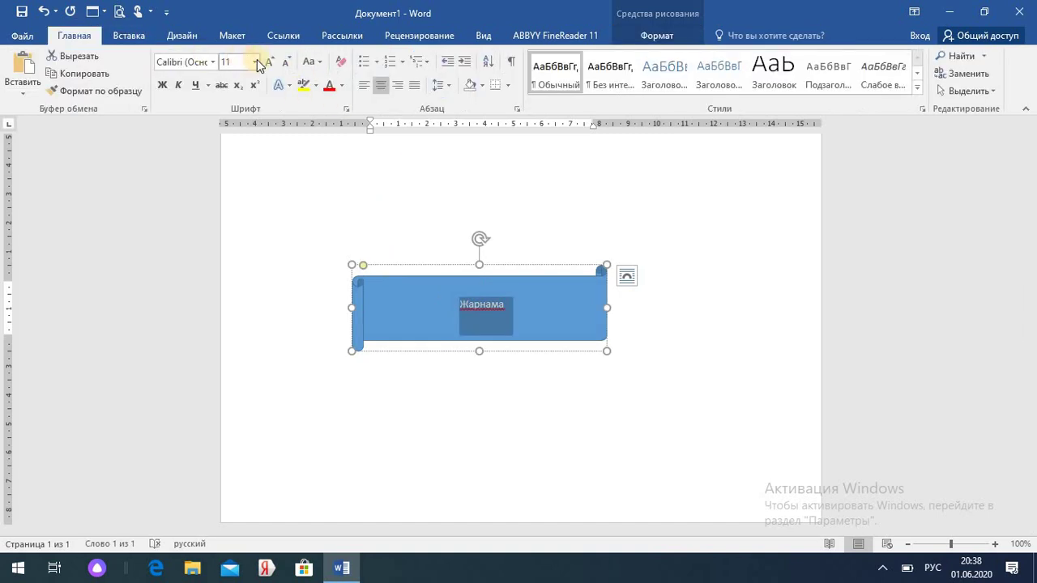
left_click(255, 63)
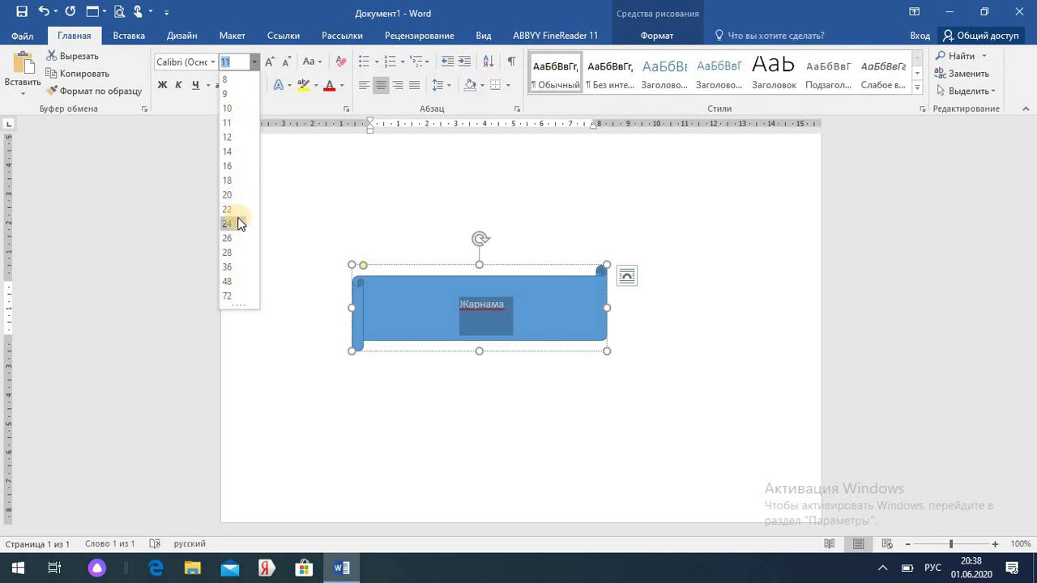
left_click(237, 224)
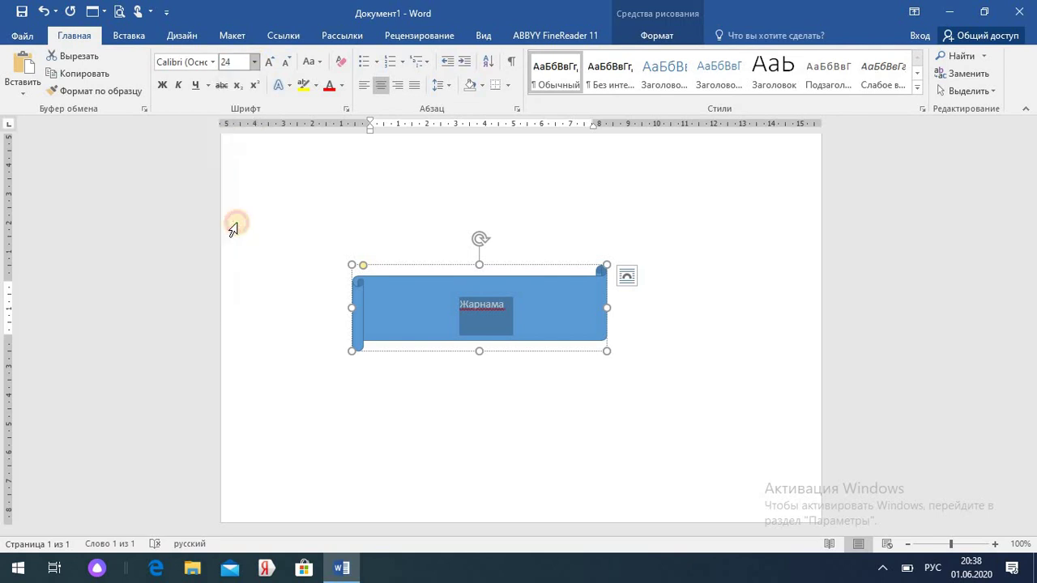
left_click(212, 62)
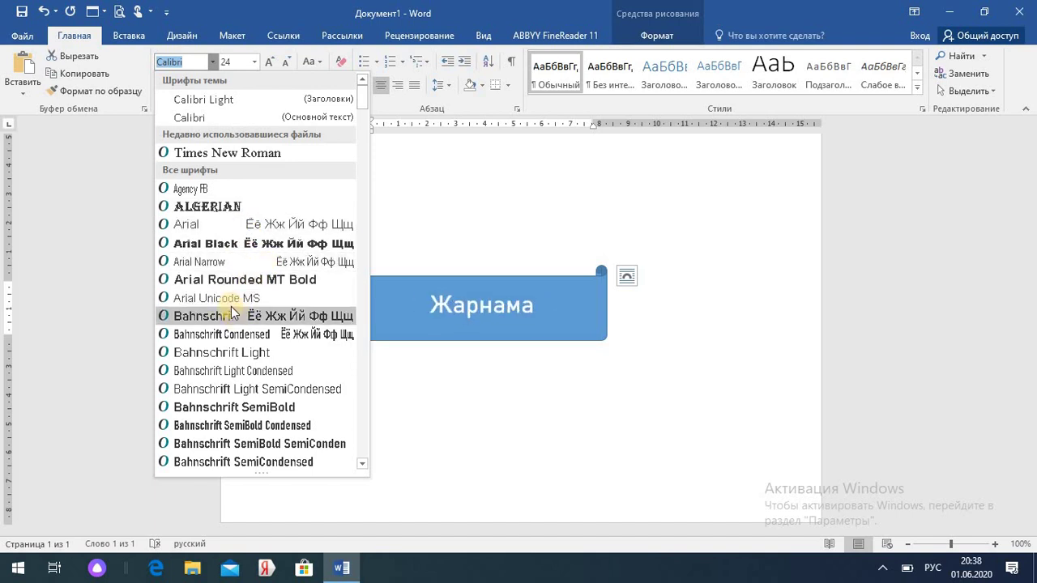
left_click(204, 206)
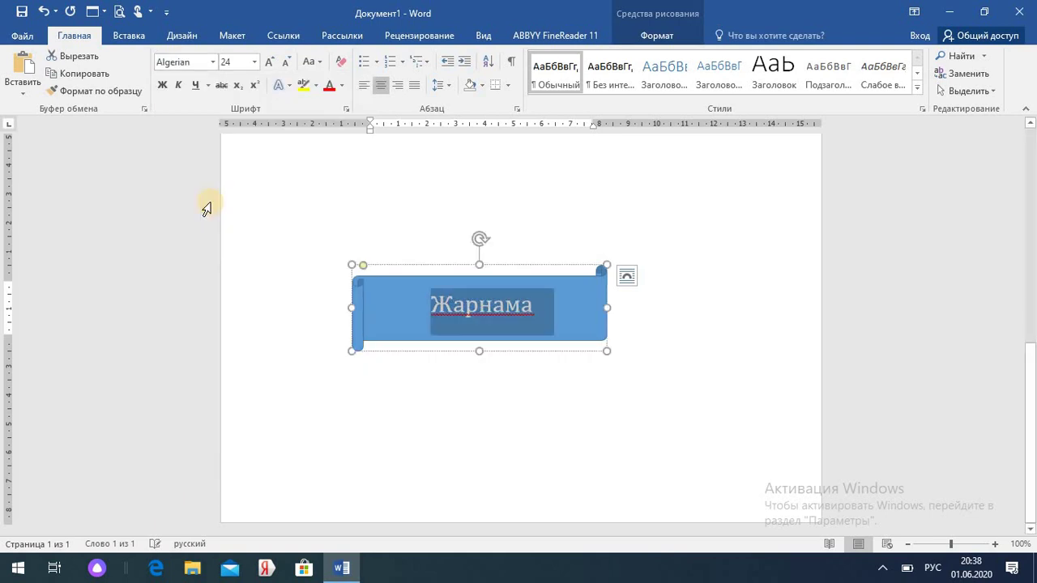
double_click(456, 315)
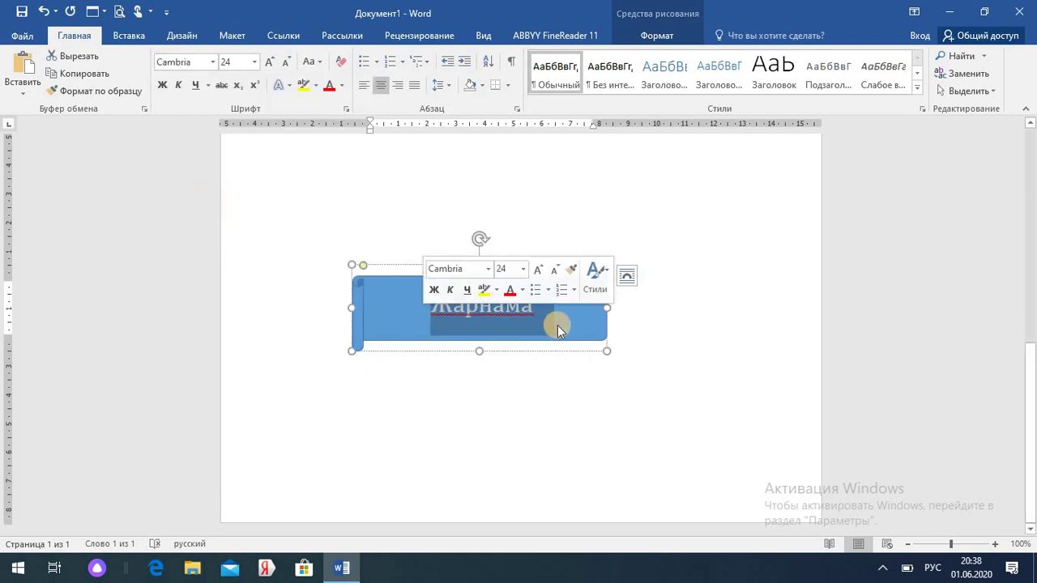
left_click(585, 323)
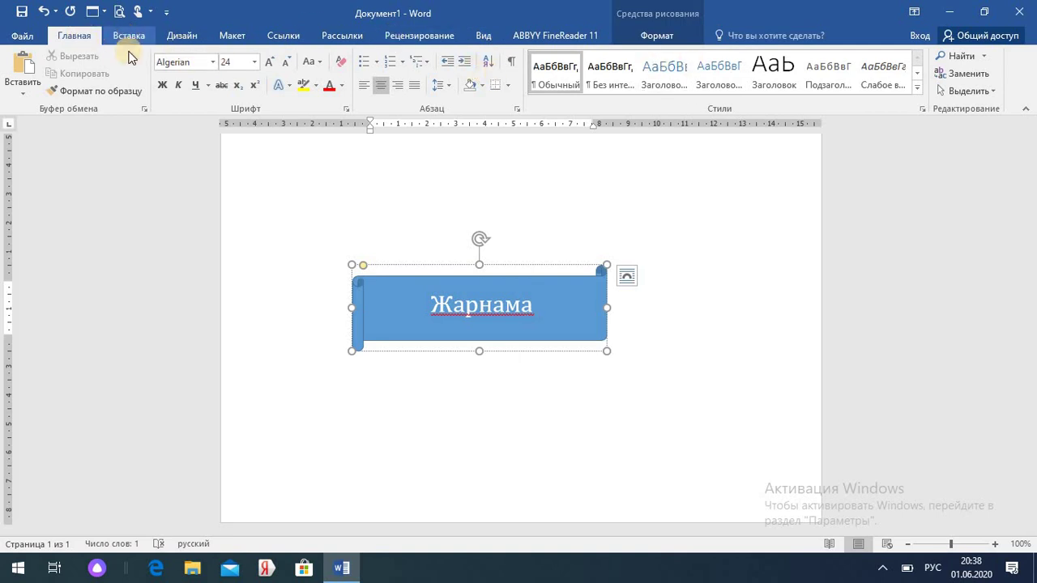
left_click(376, 309)
double_click(376, 310)
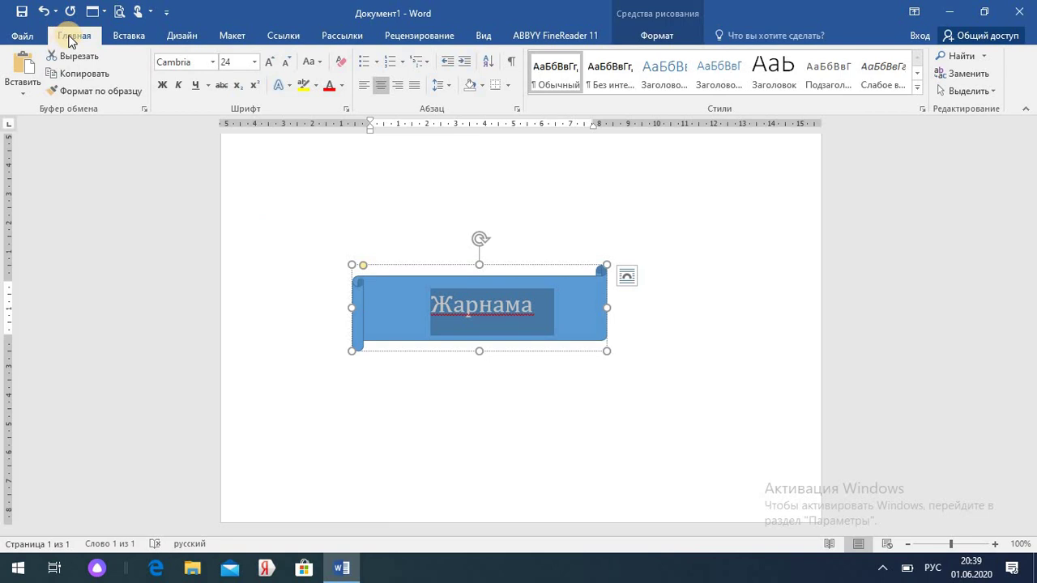
left_click(120, 36)
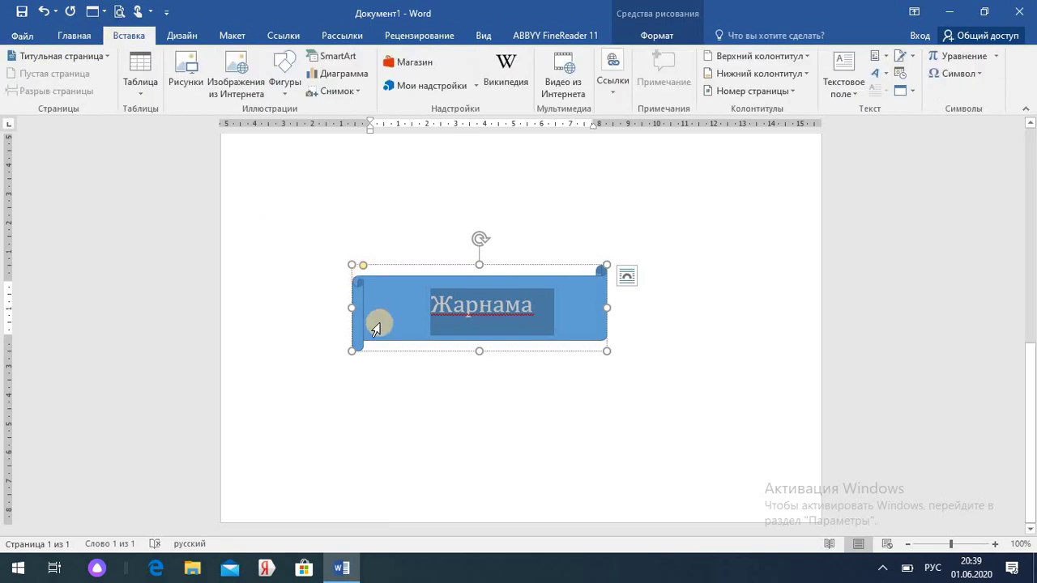
left_click(572, 404)
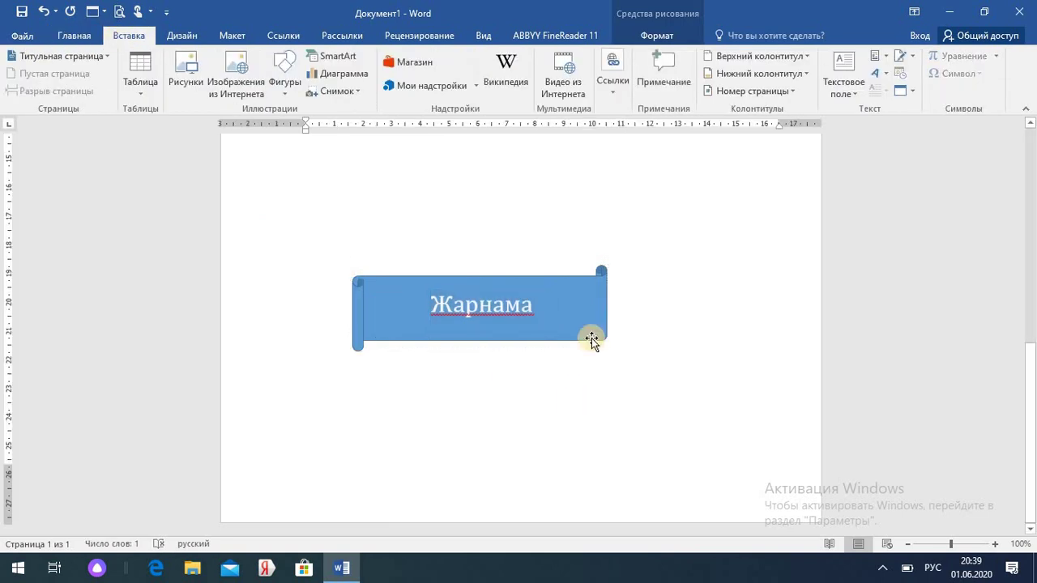
Set the font colour of the word "Жарнама" in the scroll shape to yellow.
left_click(592, 333)
right_click(592, 333)
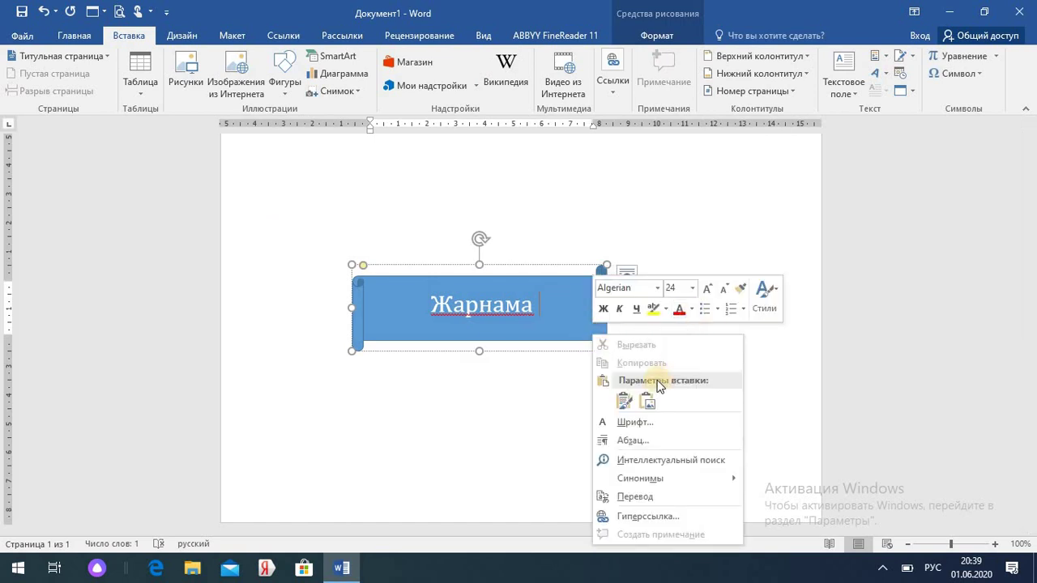
left_click(692, 309)
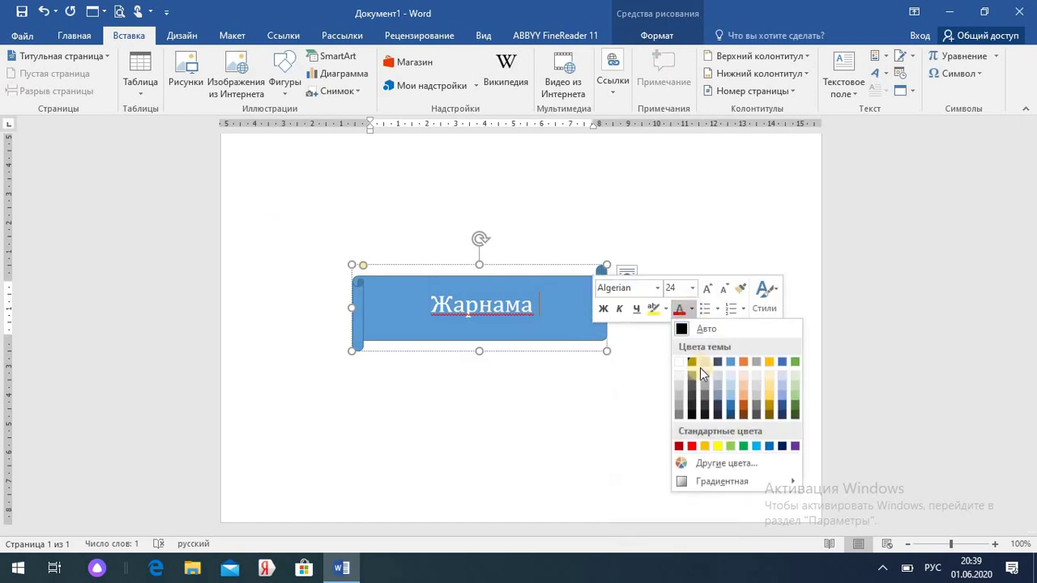
left_click(717, 447)
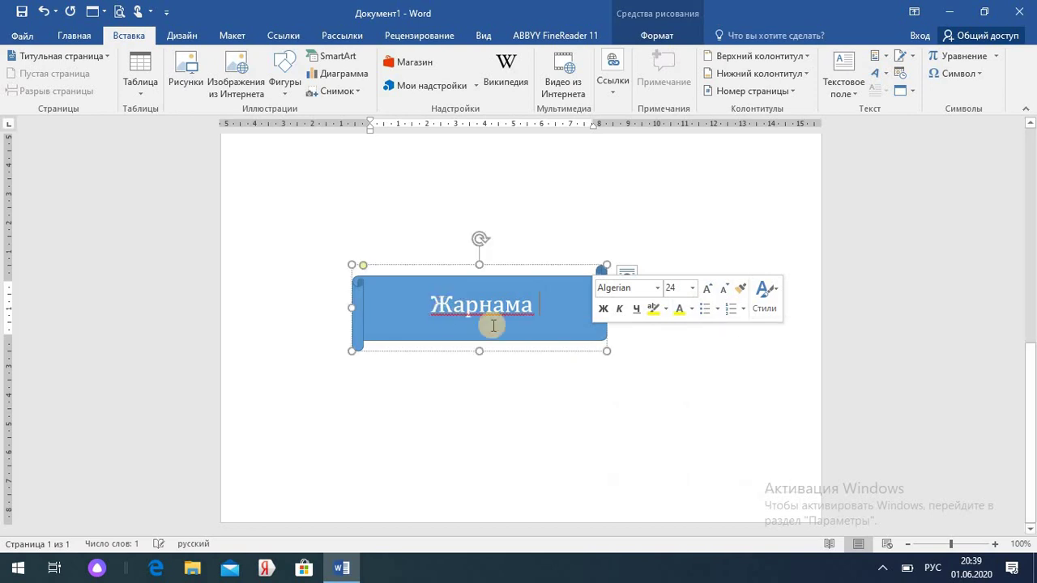
left_click_drag(533, 304, 422, 305)
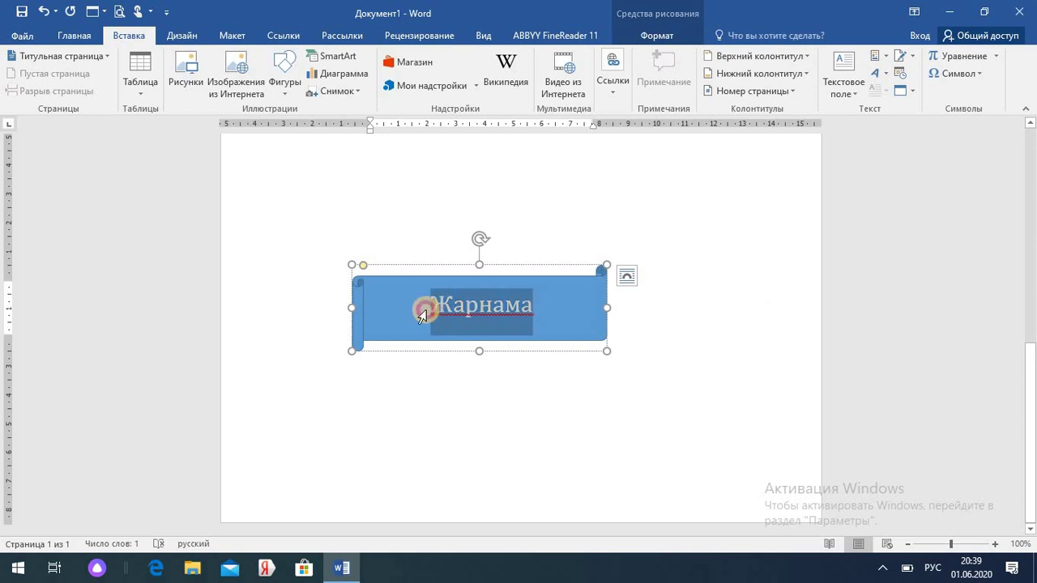
left_click(514, 285)
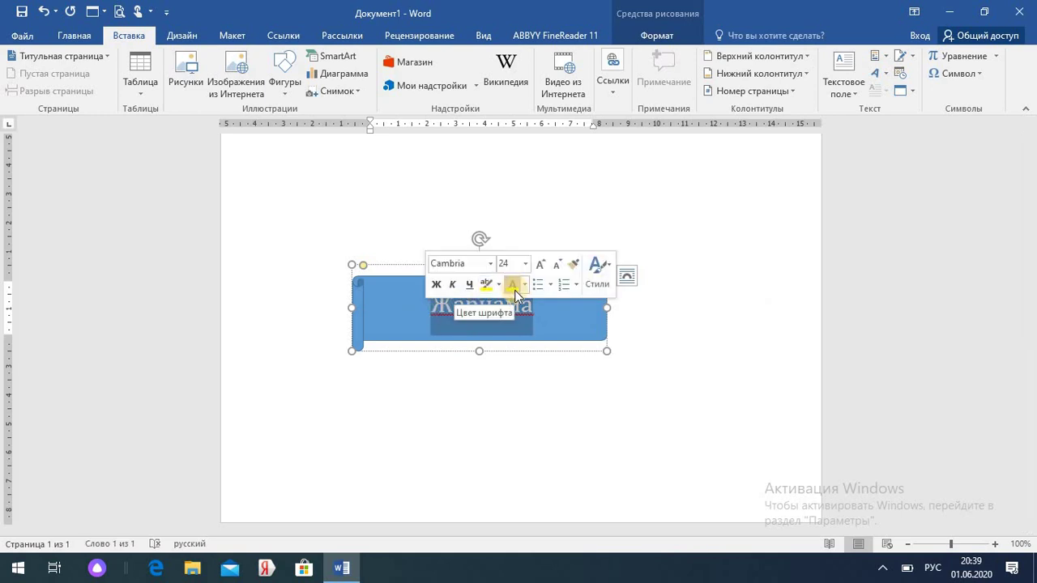
left_click(551, 319)
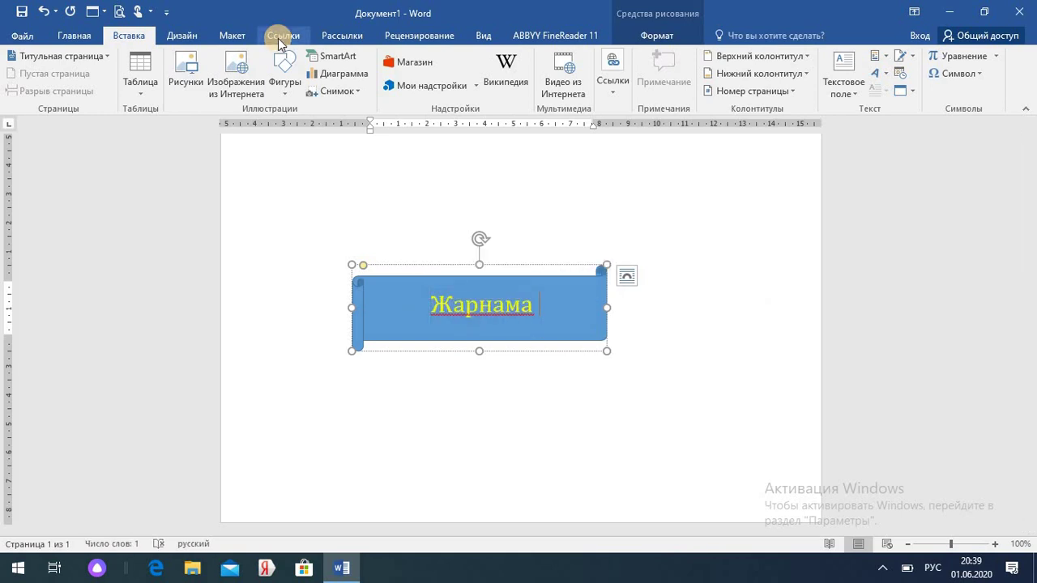
Apply green paragraph shading behind the text in the scroll shape and move the shape up and slightly to the right.
left_click(81, 37)
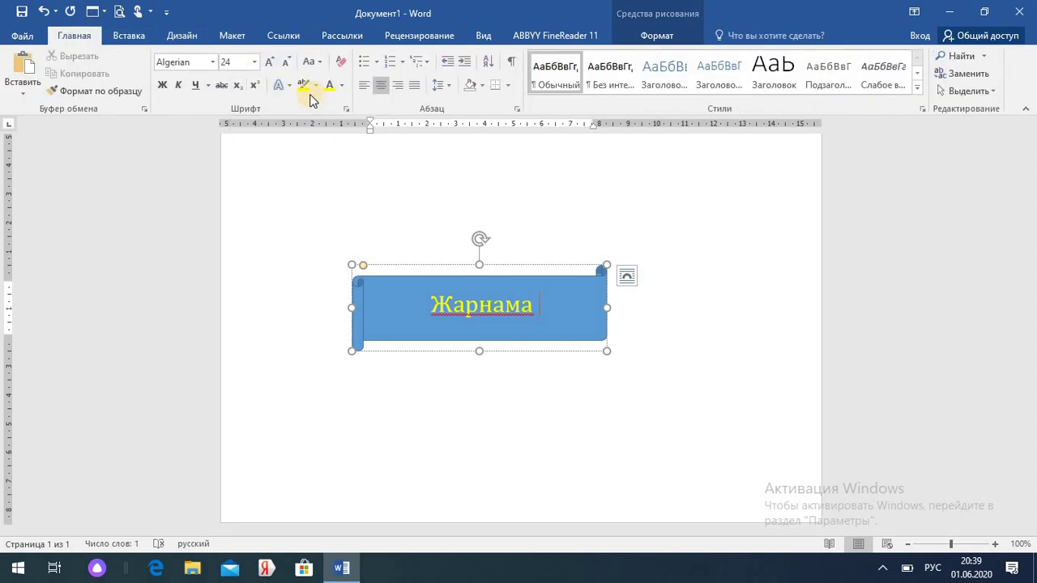
left_click(481, 84)
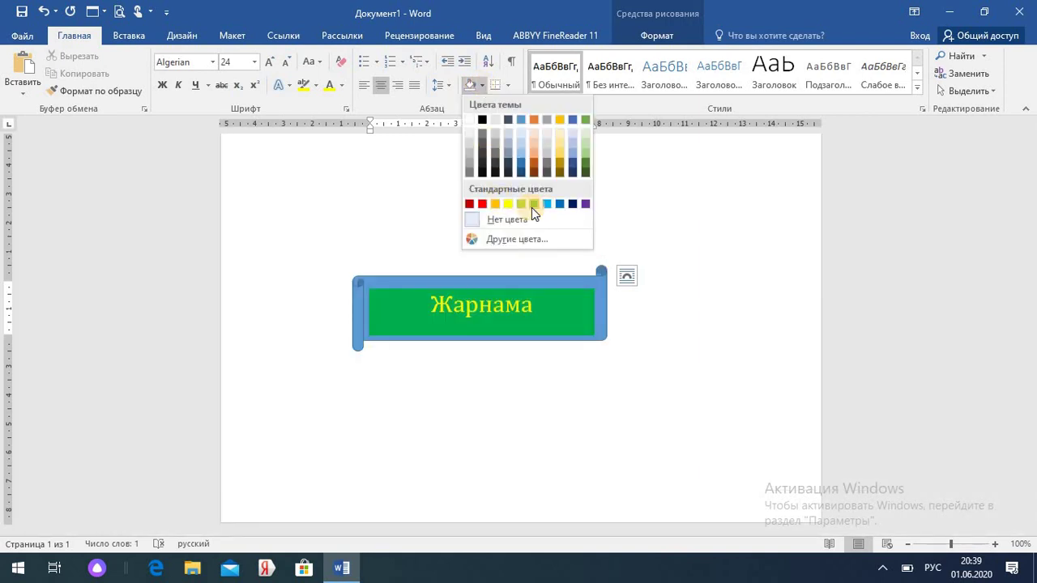
left_click(533, 203)
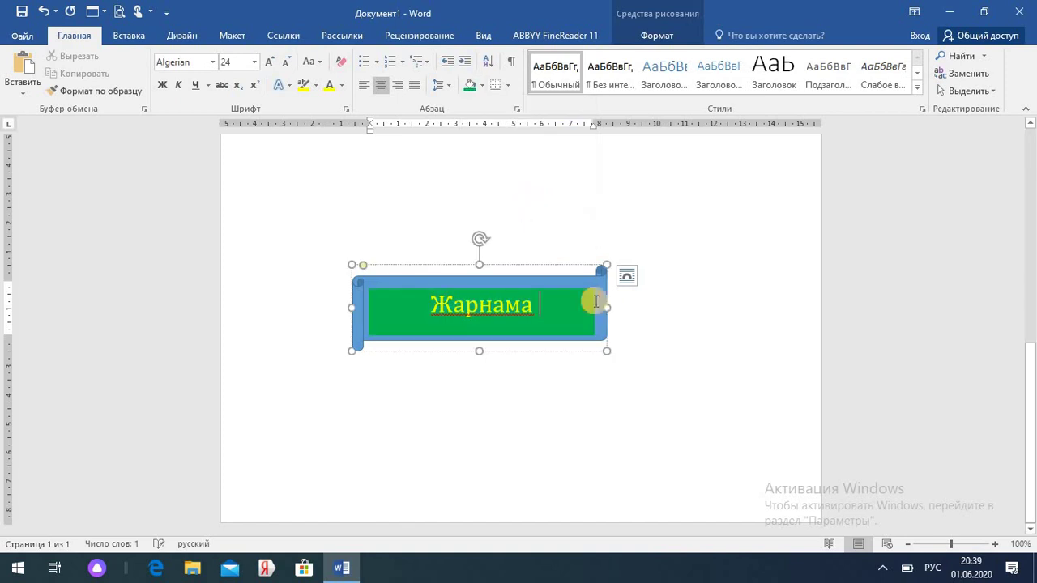
left_click(604, 278)
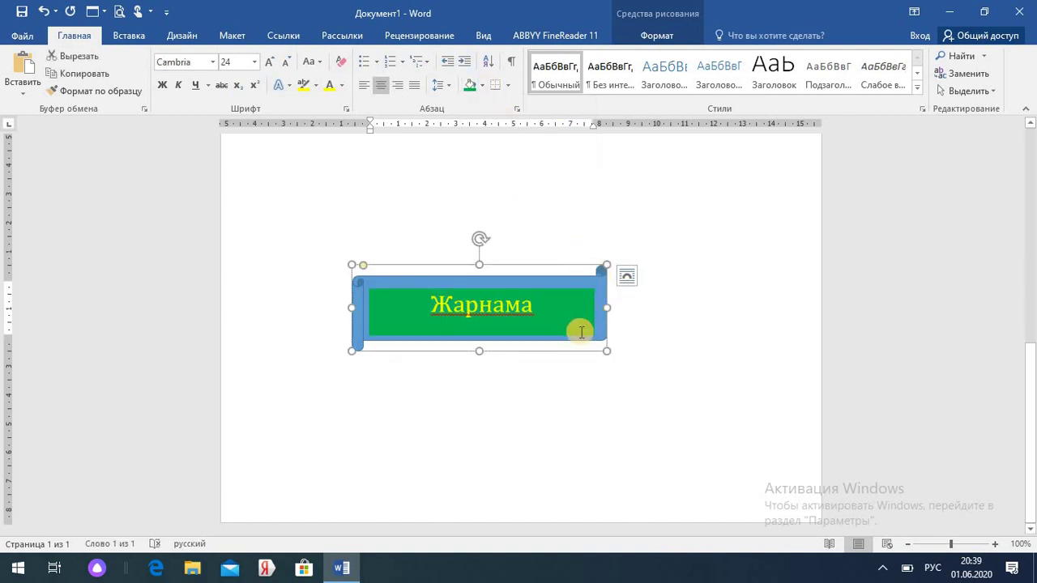
left_click_drag(588, 278, 602, 248)
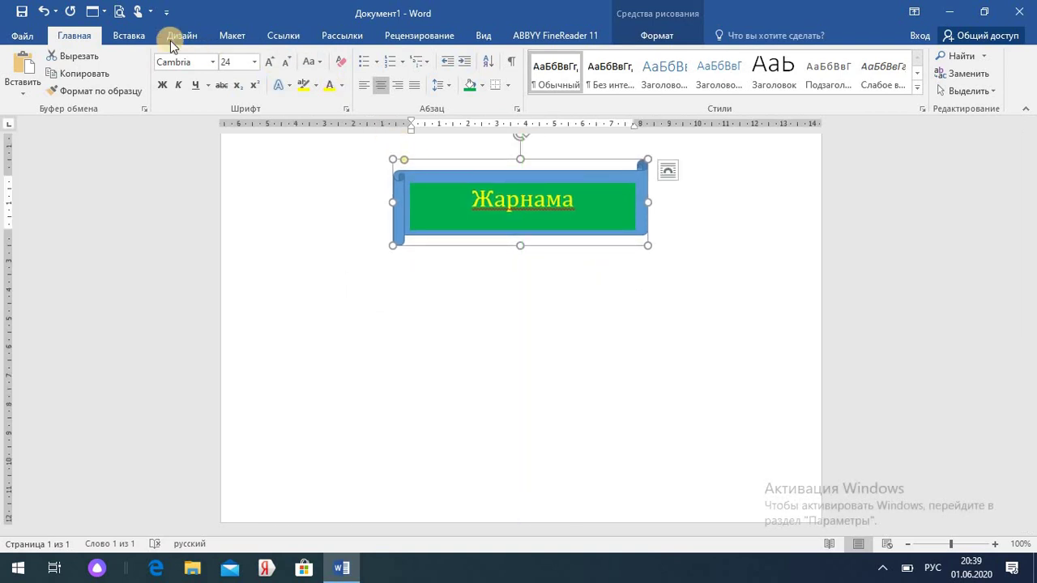
Draw a freehand six-petal flower about 2.88 cm high and 4.13 cm wide below the scroll shape.
left_click(130, 36)
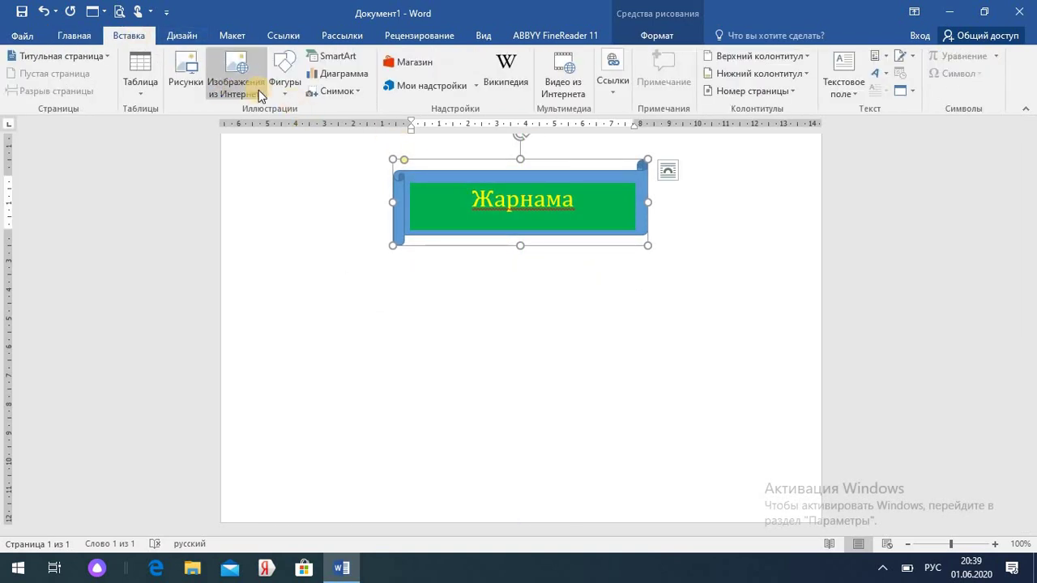
left_click(285, 81)
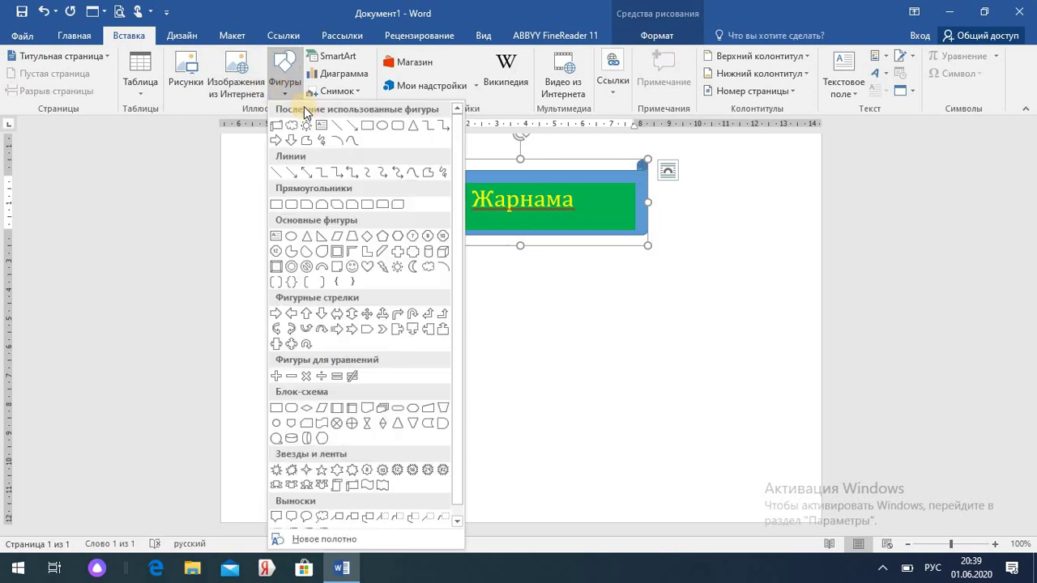
left_click(444, 168)
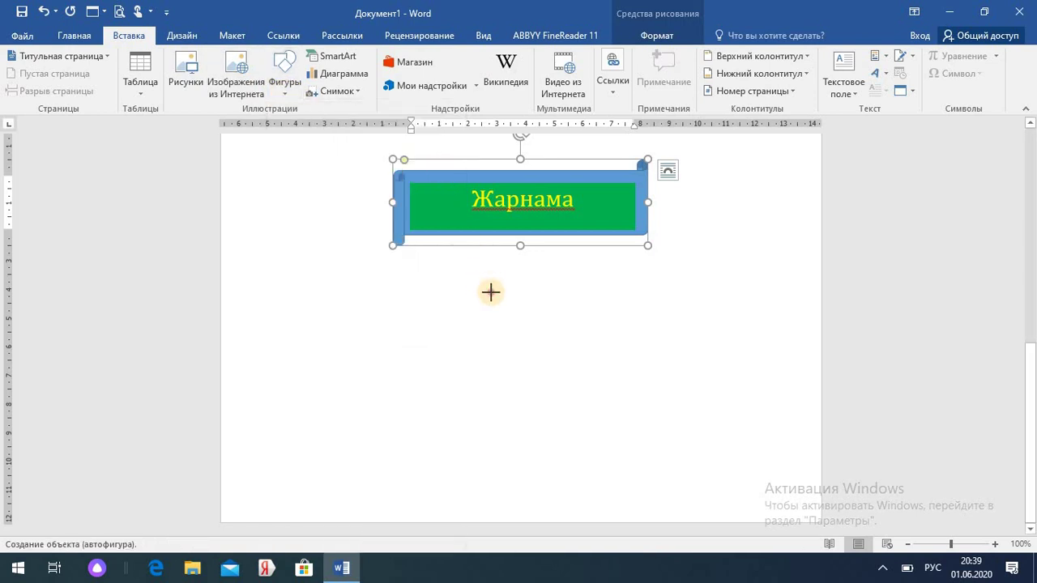
mouse_move(491, 291)
left_mouse_down()
mouse_move(456, 271)
mouse_move(486, 304)
mouse_move(468, 327)
mouse_move(489, 313)
mouse_move(487, 300)
mouse_move(556, 318)
mouse_move(513, 298)
mouse_move(518, 264)
mouse_move(505, 262)
mouse_move(491, 295)
left_mouse_up()
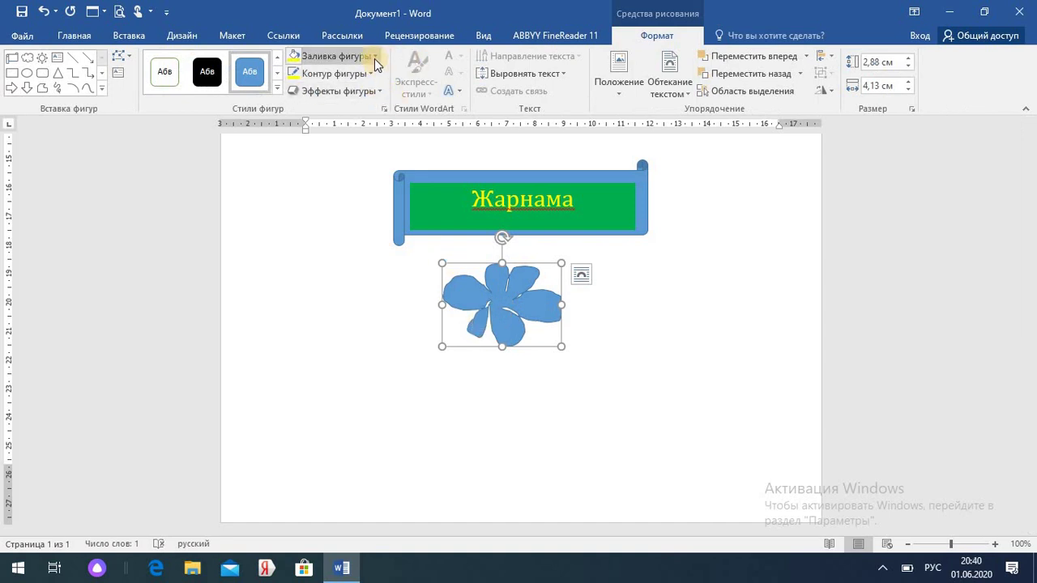
Fill the flower with red and give it a yellow outline.
left_click(375, 57)
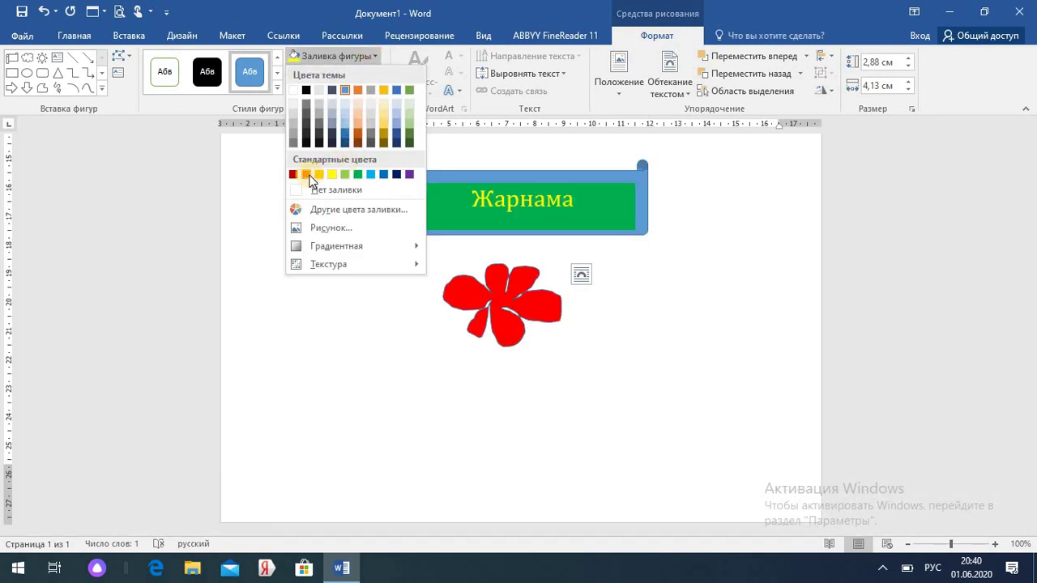
left_click(294, 174)
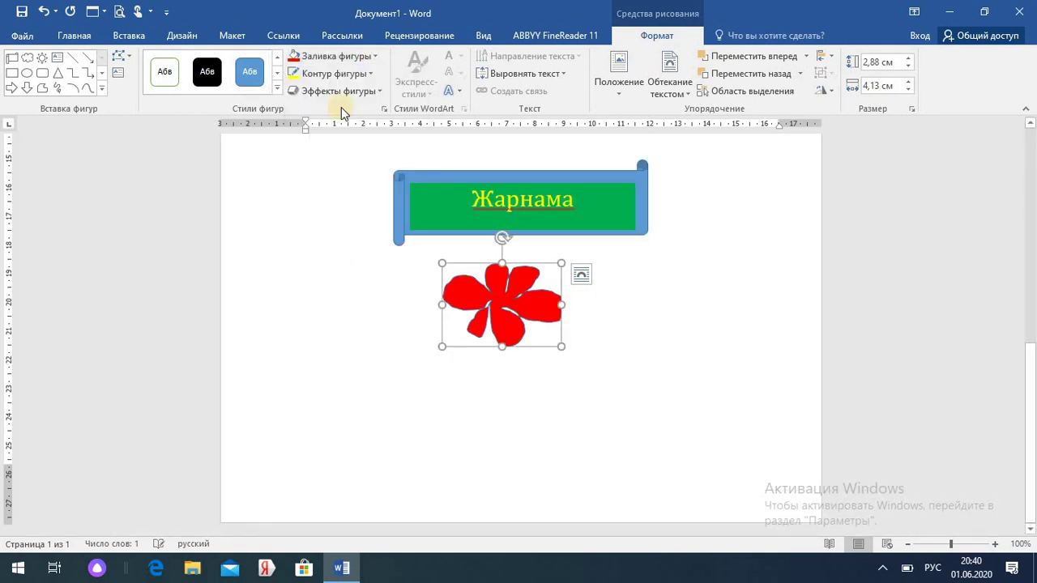
left_click(372, 75)
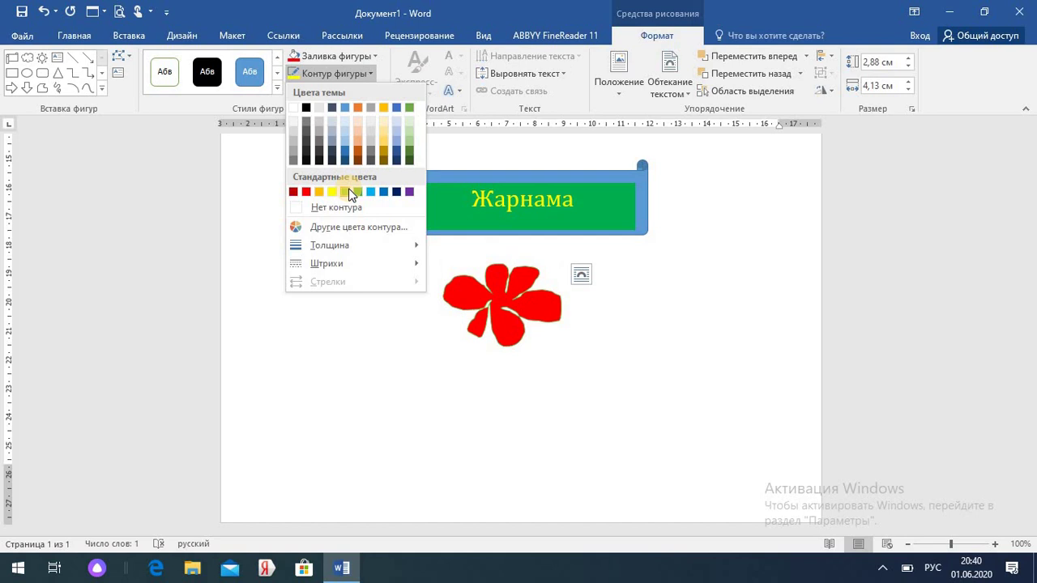
left_click(333, 191)
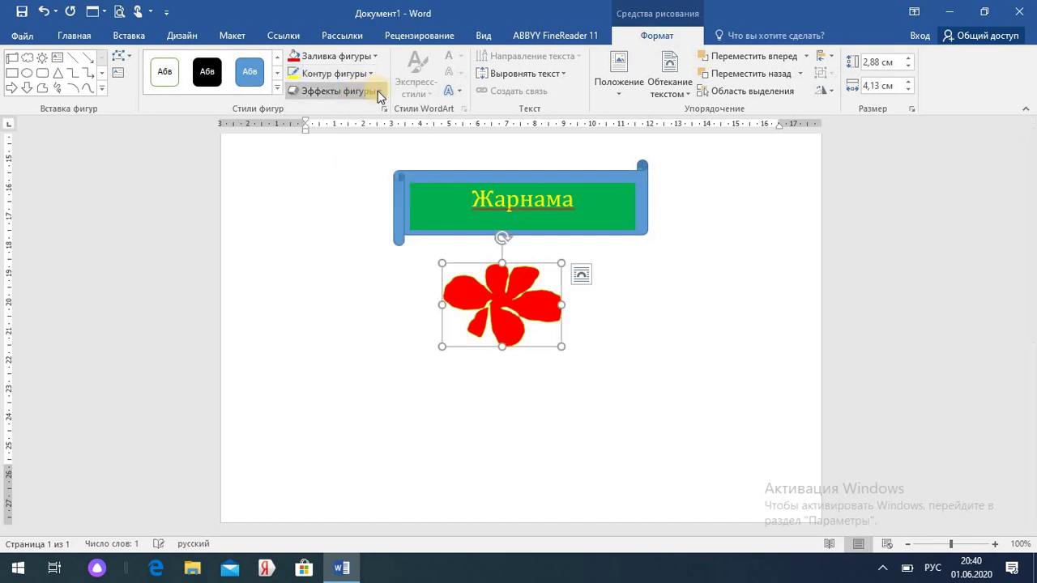
Apply an orange glow effect to the flower.
left_click(378, 91)
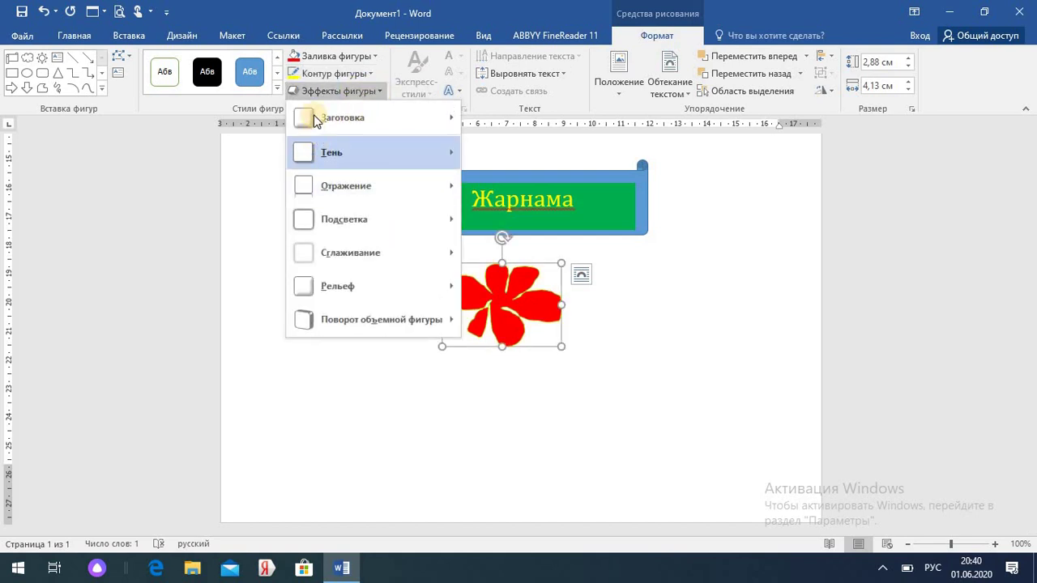
mouse_move(318, 152)
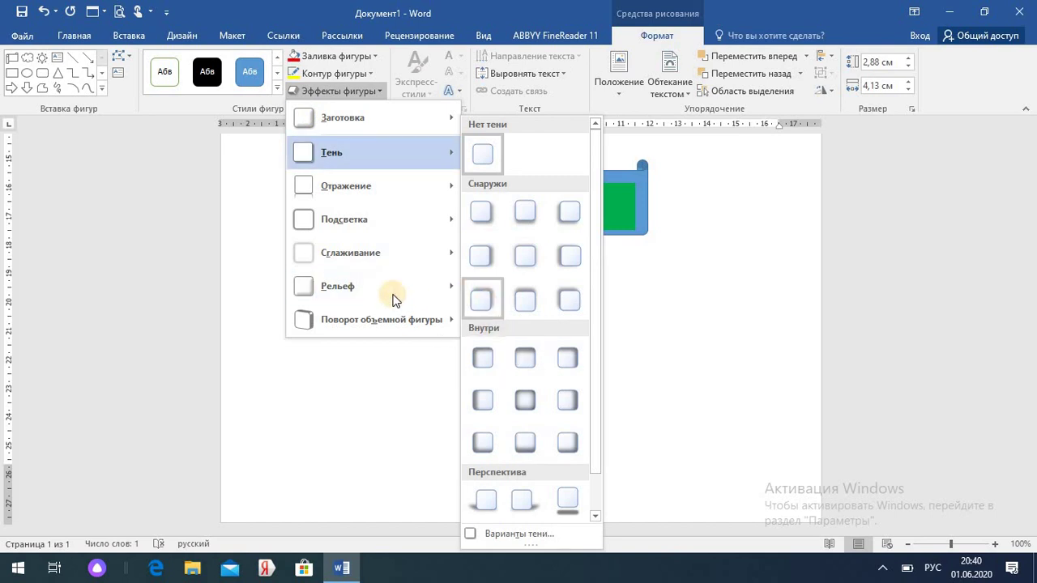
mouse_move(384, 296)
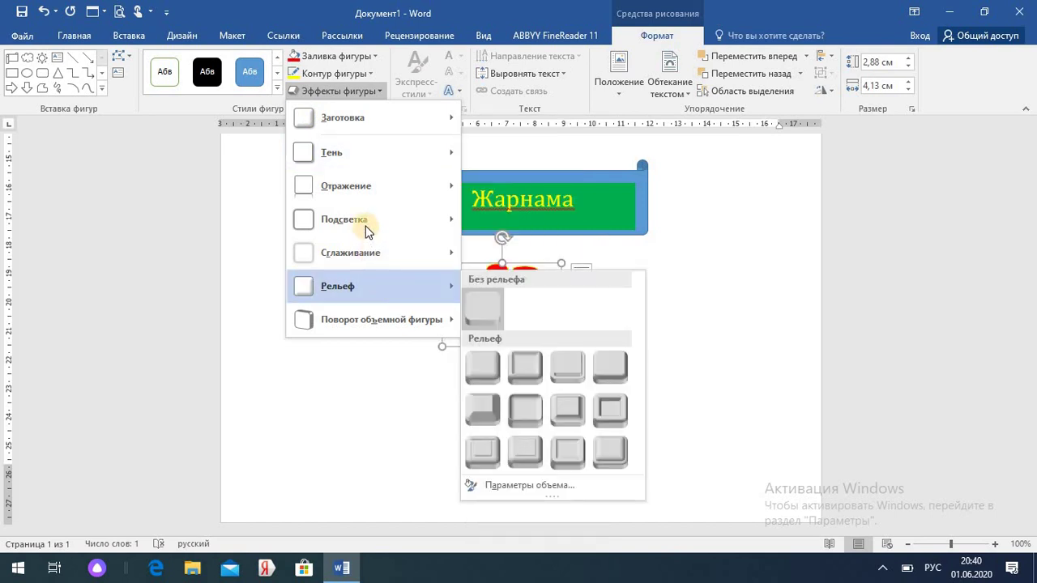
mouse_move(364, 219)
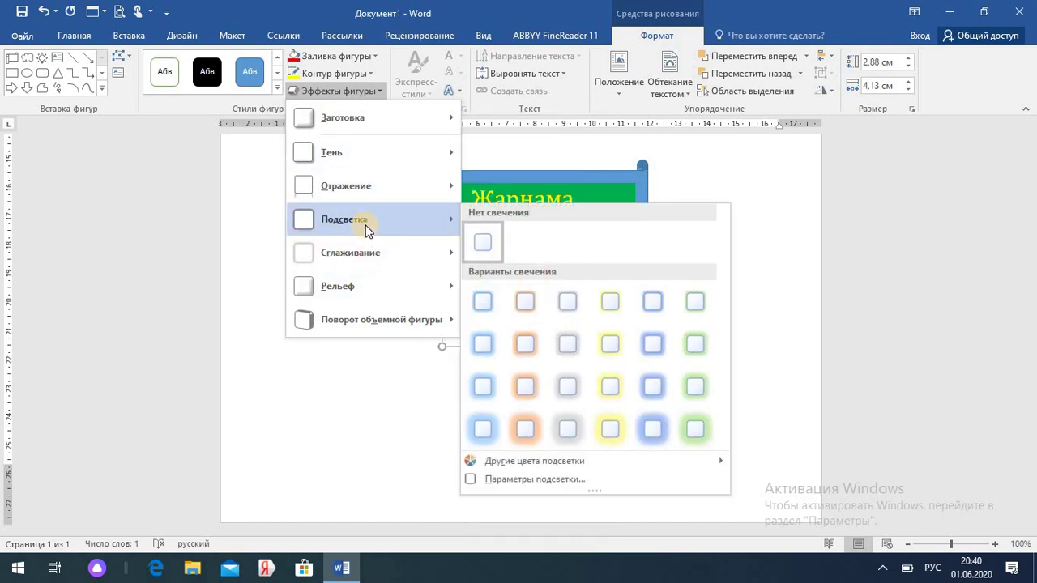
left_click(532, 381)
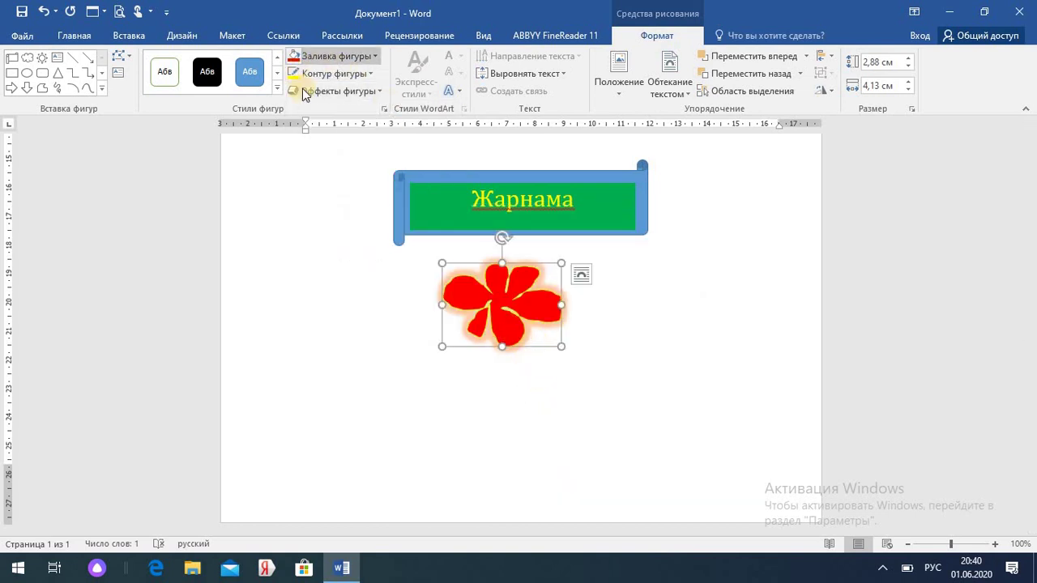
Draw a freehand stem with a leaf, about 5.32 cm high and 4.71 cm wide, down from the flower and fill it green.
left_click(132, 35)
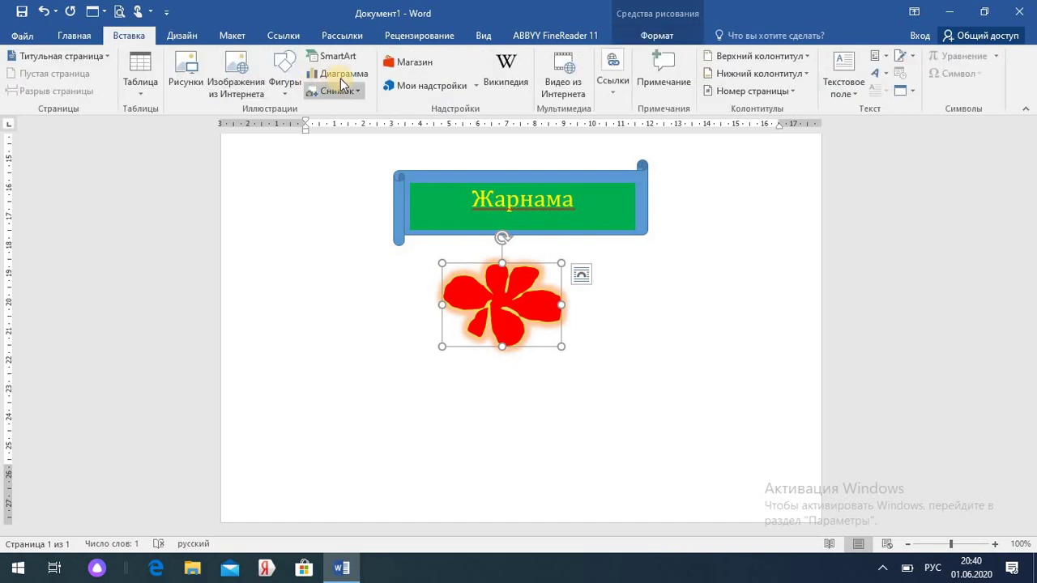
left_click(285, 89)
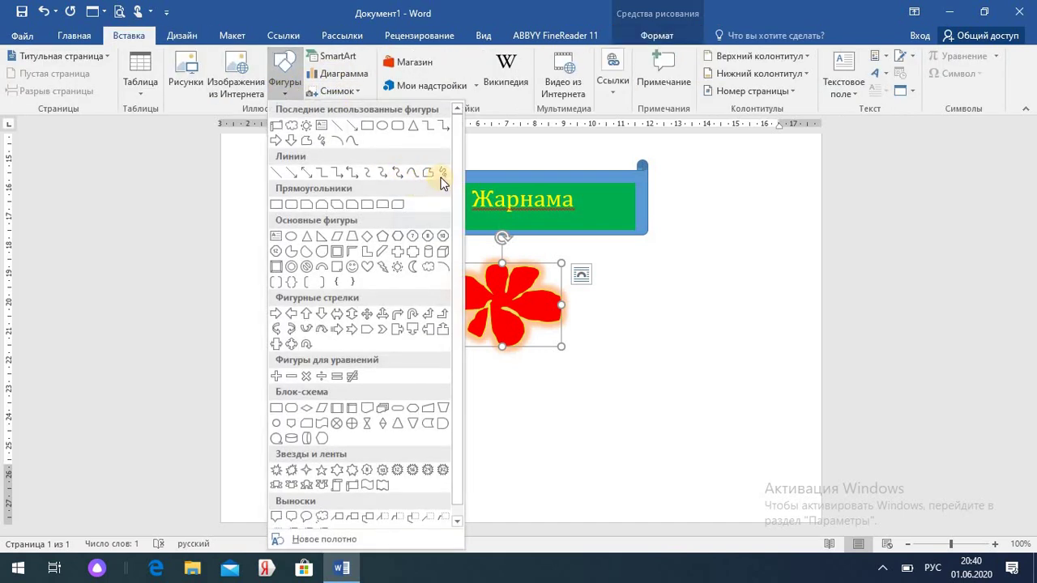
left_click(441, 173)
mouse_move(522, 318)
left_mouse_down()
mouse_move(554, 354)
mouse_move(538, 460)
mouse_move(559, 375)
mouse_move(544, 322)
mouse_move(557, 374)
mouse_move(605, 309)
mouse_move(658, 315)
mouse_move(642, 353)
left_mouse_up()
mouse_move(581, 367)
left_mouse_down()
mouse_move(621, 329)
mouse_move(598, 351)
mouse_move(648, 339)
mouse_move(601, 353)
left_mouse_up()
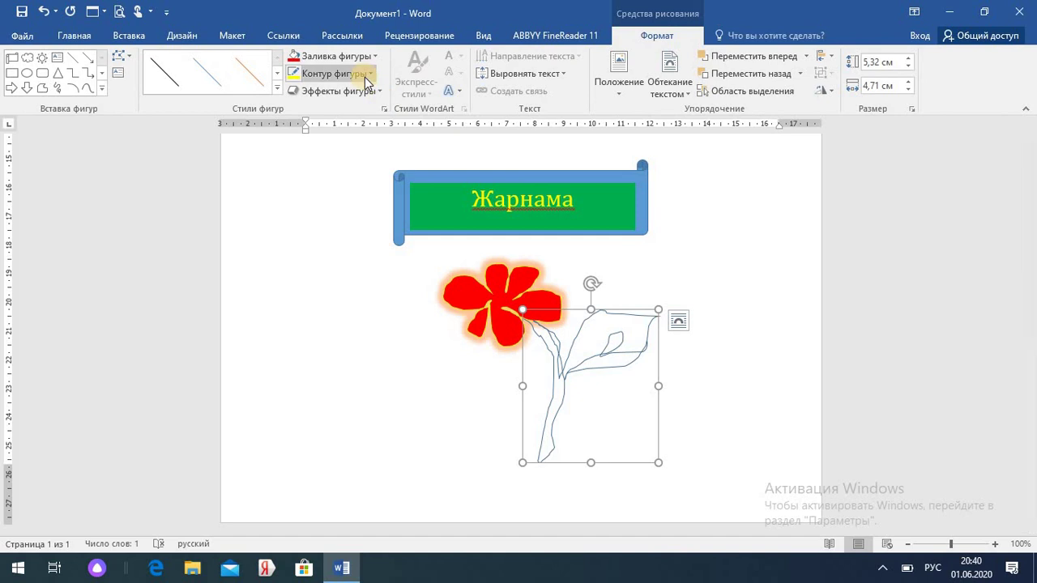
left_click(375, 56)
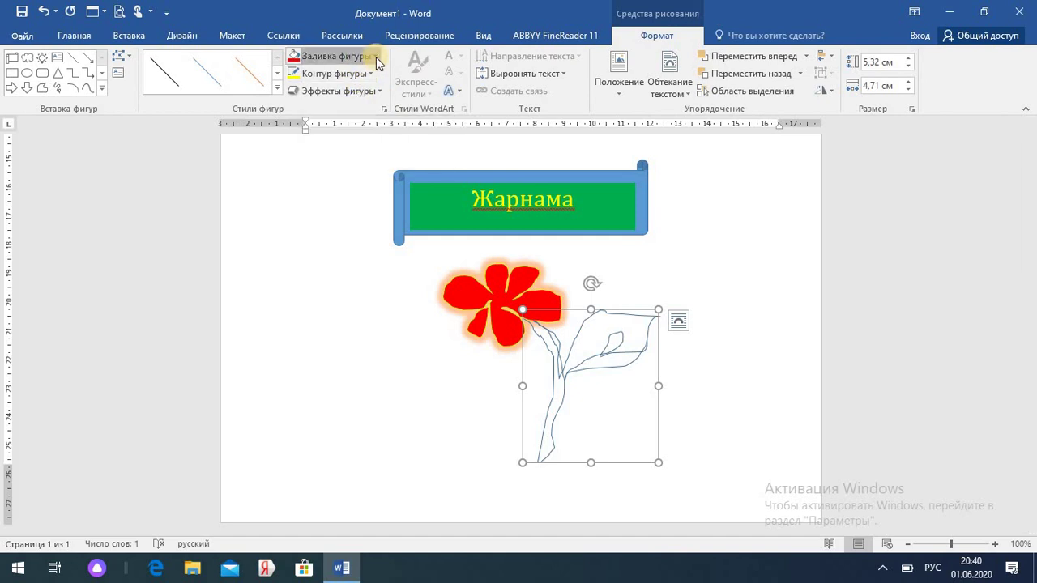
left_click(358, 175)
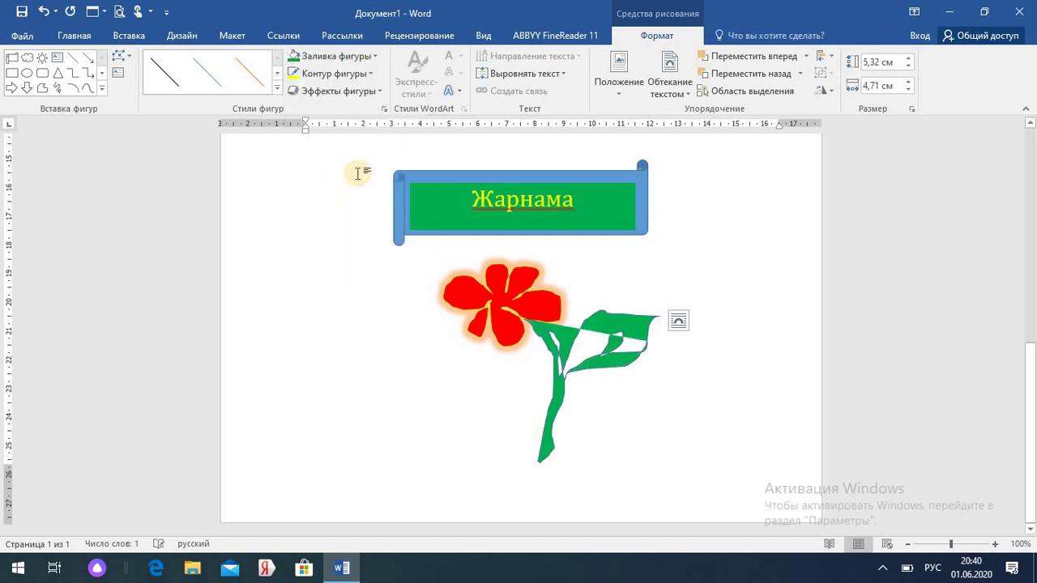
left_click(590, 346)
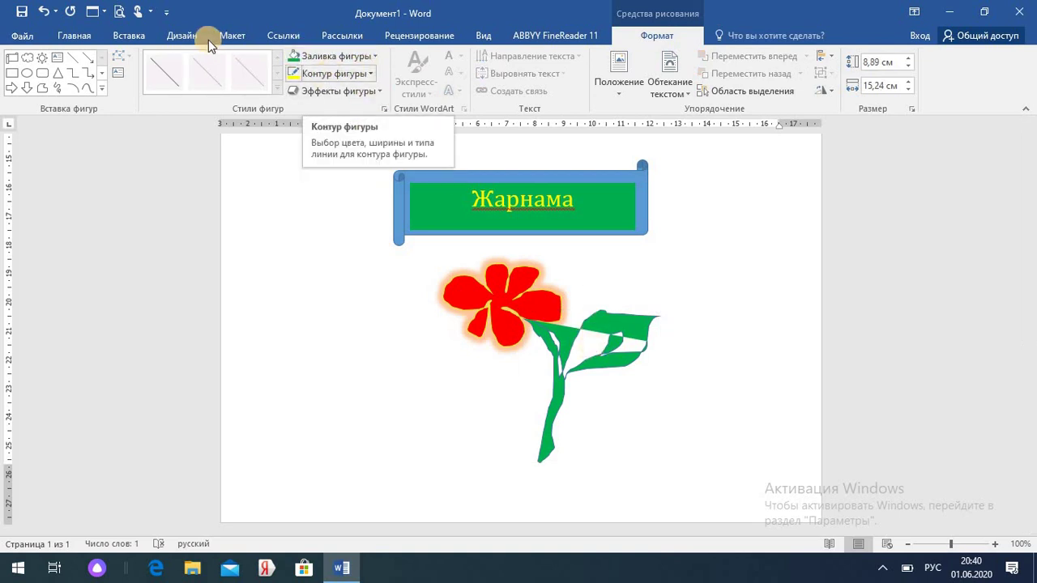
left_click(77, 35)
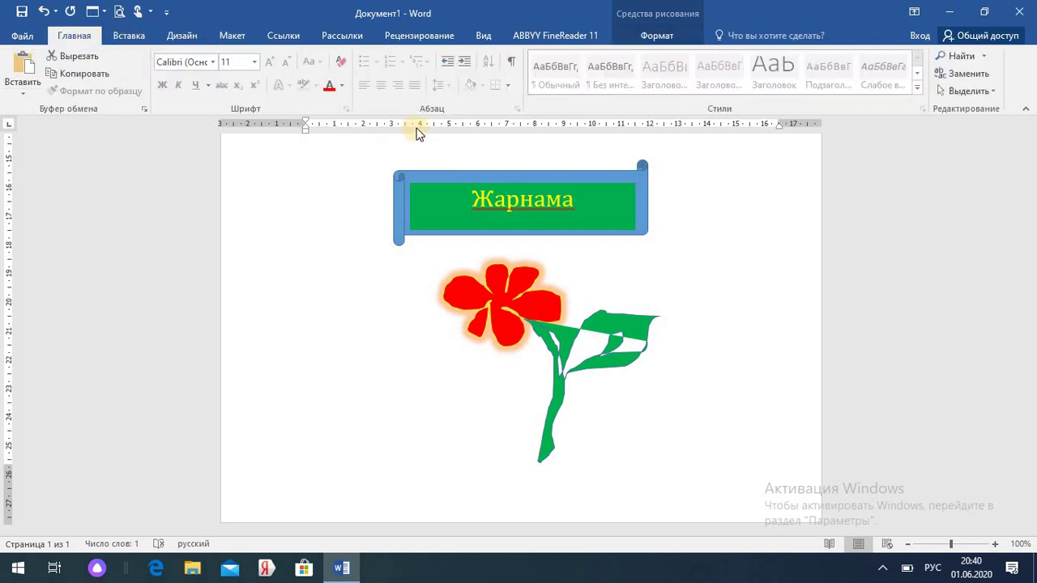
left_click(541, 332)
left_click(593, 347)
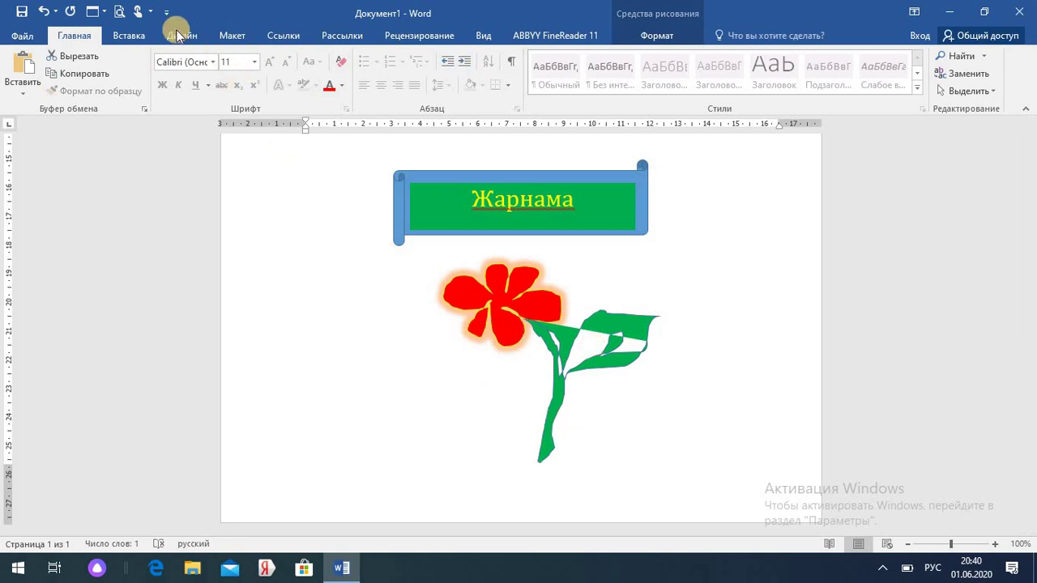
Draw a rounded rectangle about 1.93 cm high and 5.35 cm wide over the lower end of the flower's stem.
left_click(130, 36)
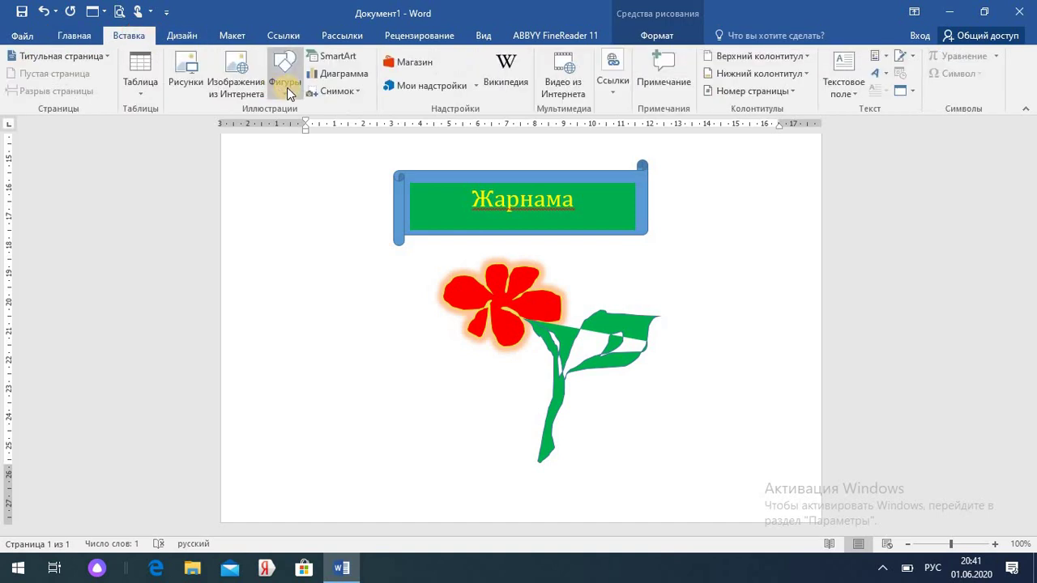
left_click(286, 81)
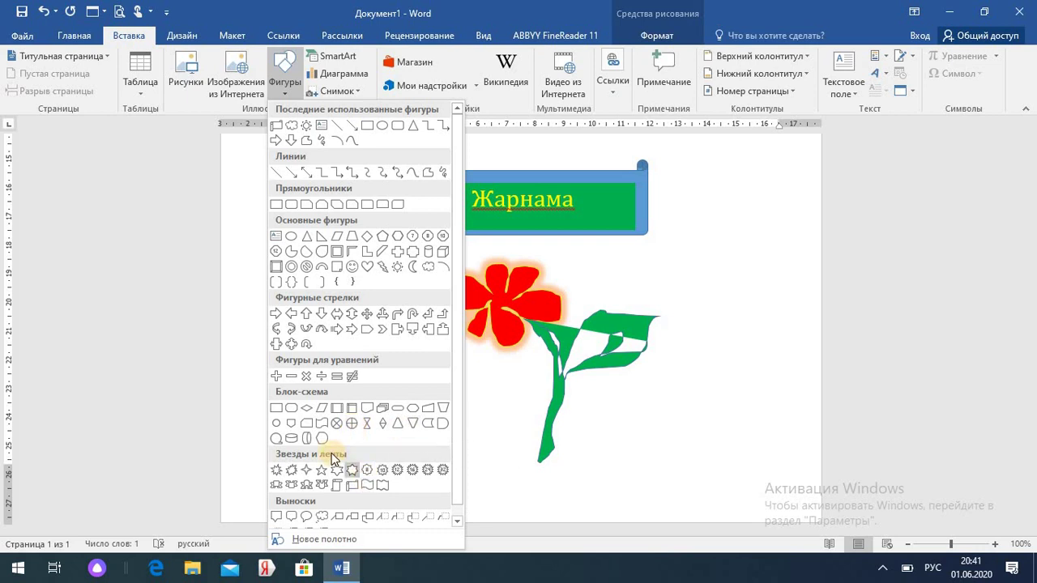
left_click(289, 406)
left_click_drag(455, 445, 610, 500)
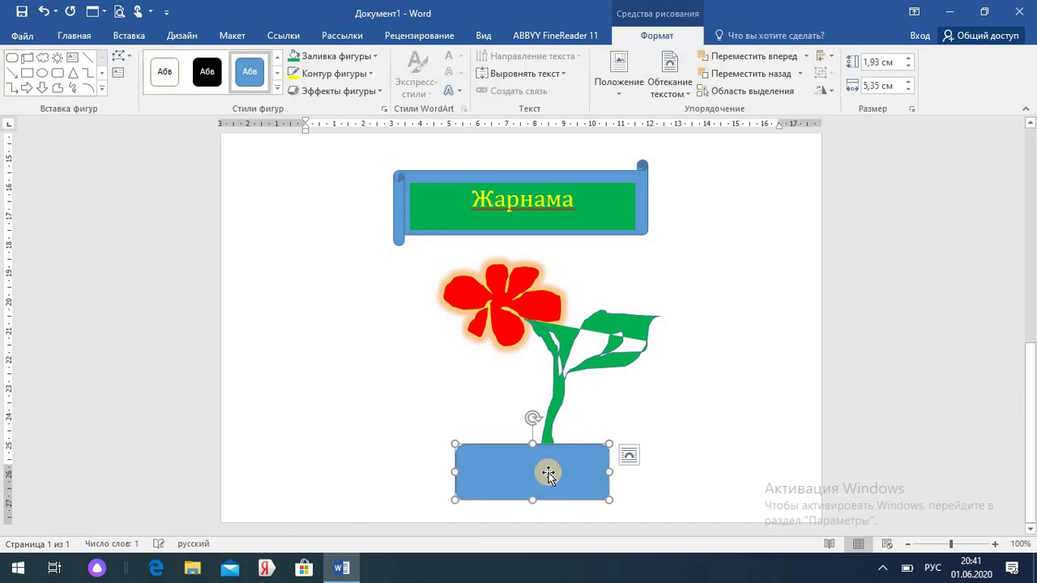
Fill the rounded rectangle with light blue and add an outer shadow offset to its lower left.
left_click(377, 56)
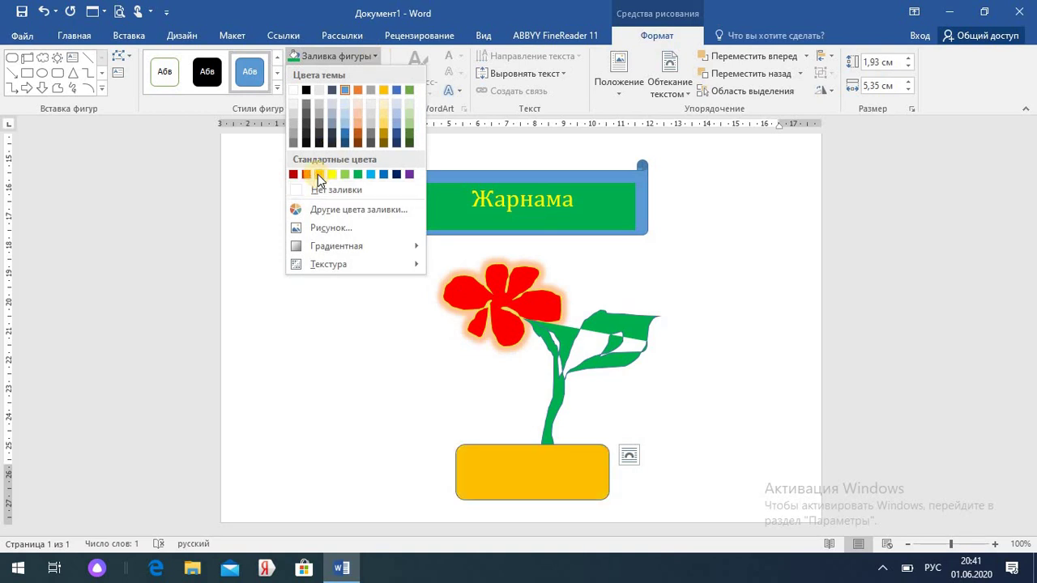
left_click(370, 175)
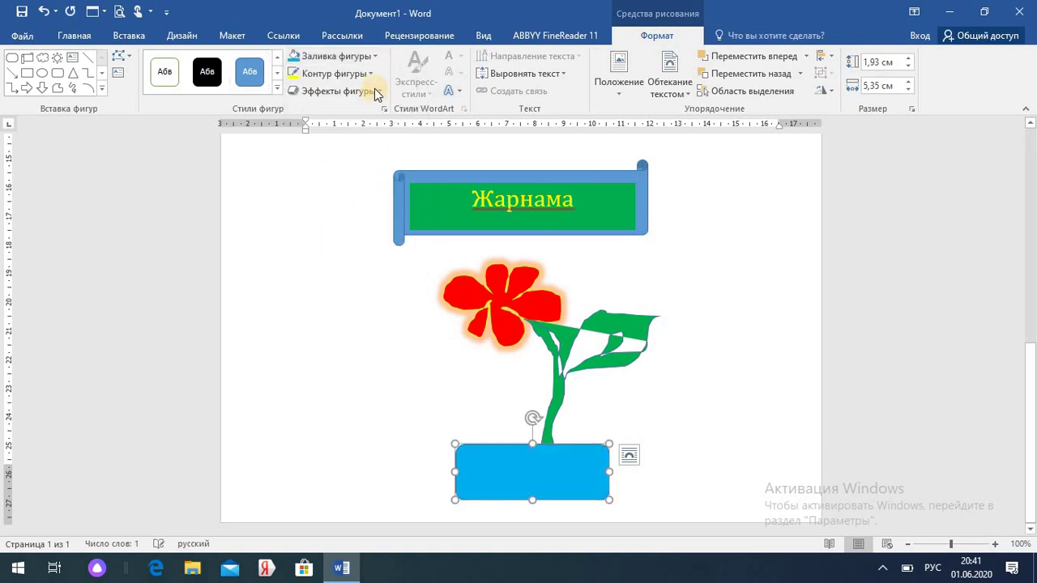
left_click(372, 93)
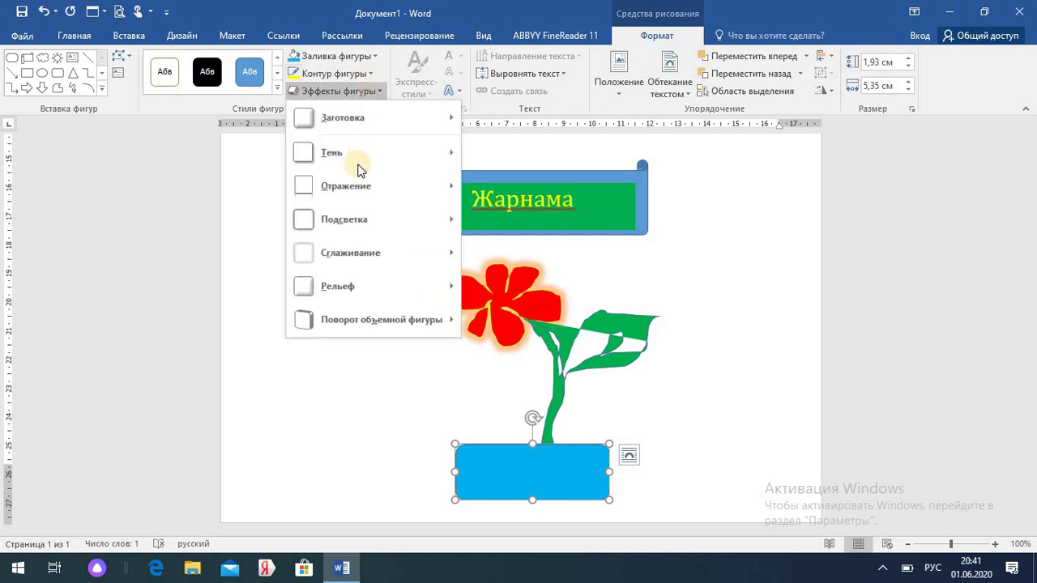
mouse_move(355, 162)
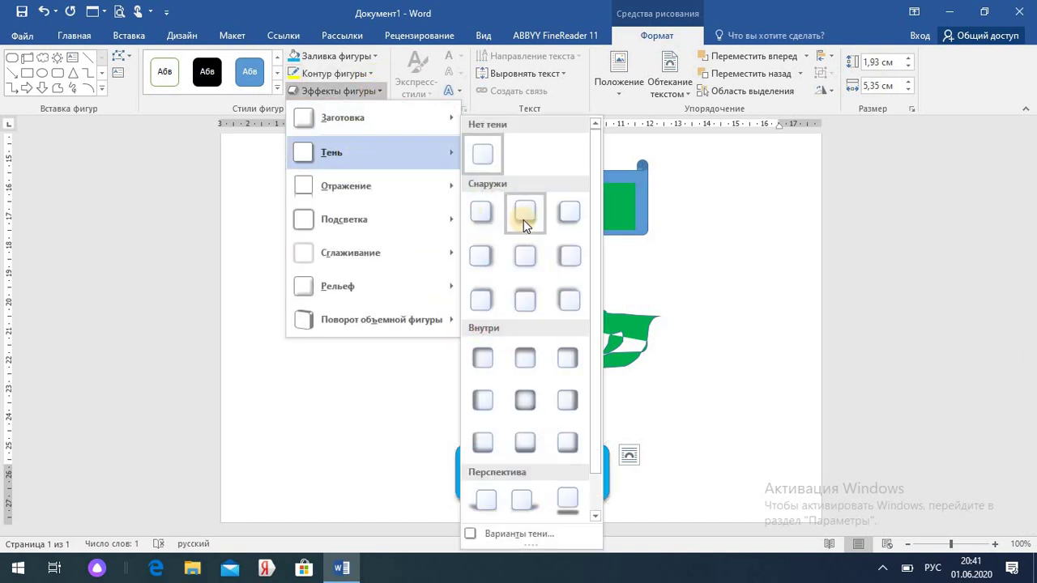
left_click(568, 215)
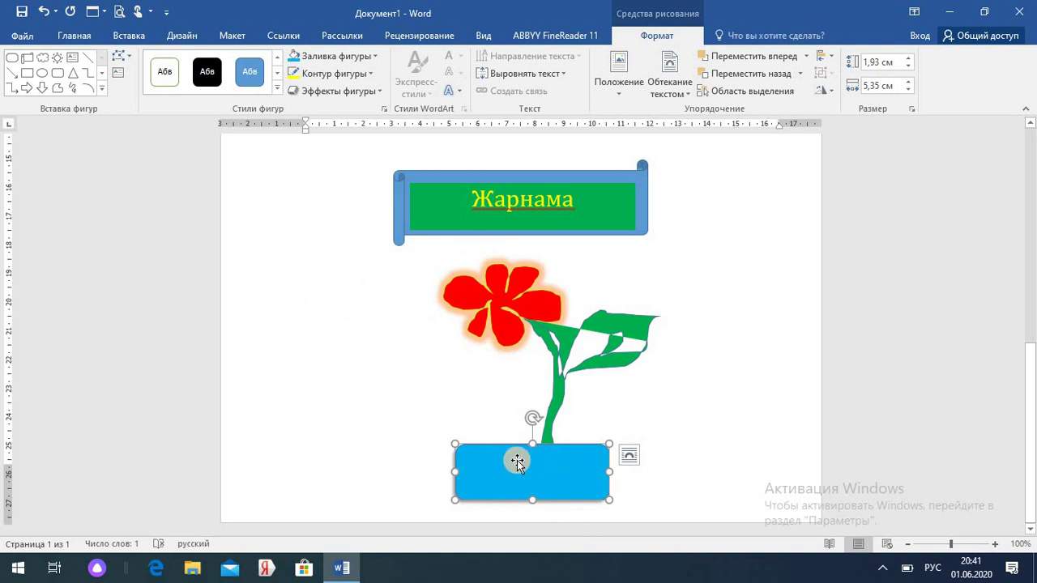
Enter the text "баасы" in the rounded rectangle and set its font size to 28.
type("аасы")
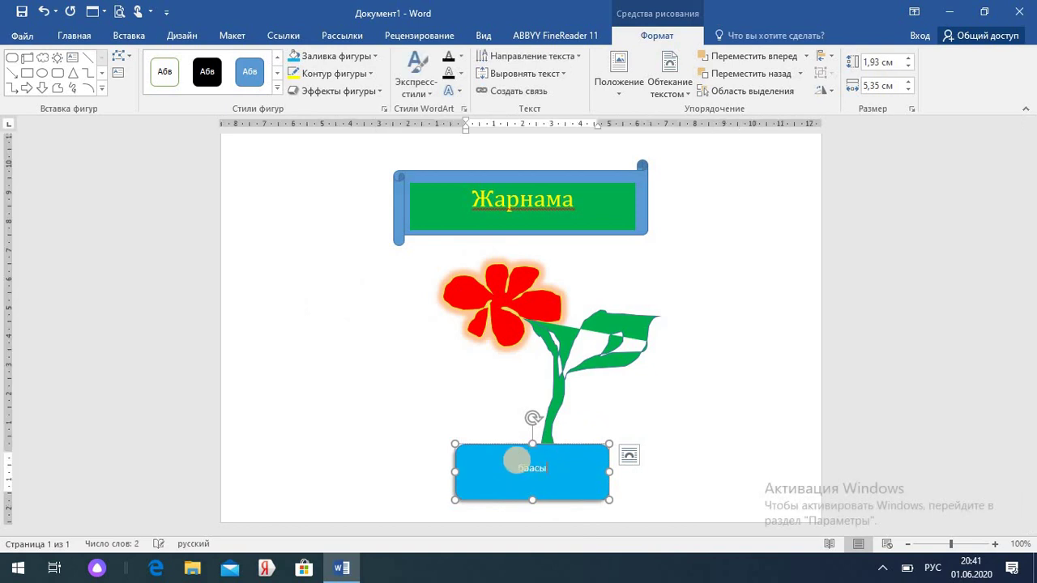
mouse_move(517, 464)
left_mouse_down()
mouse_move(546, 469)
mouse_move(505, 463)
left_mouse_up()
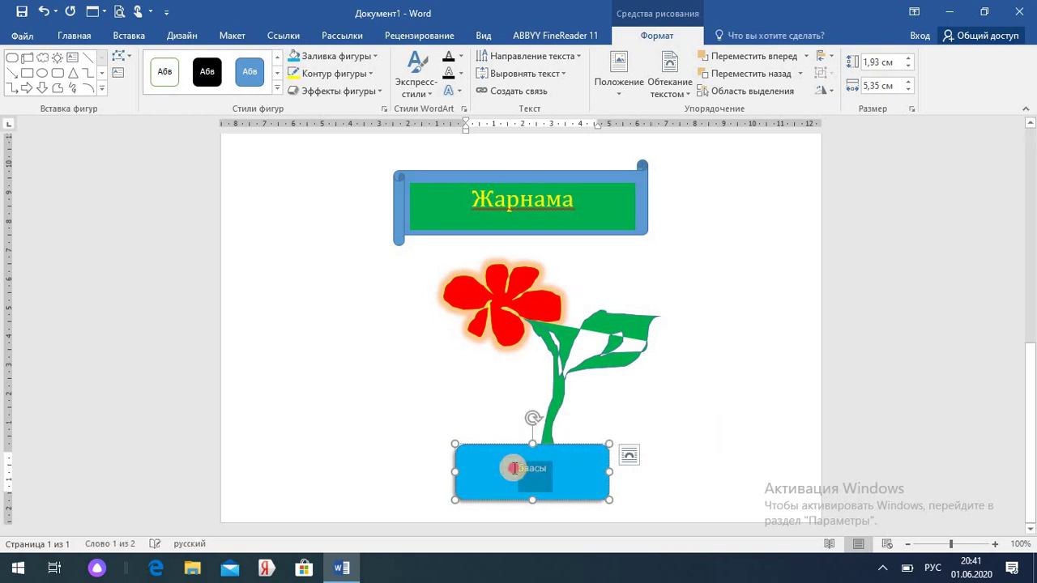
left_click(78, 35)
left_click(254, 63)
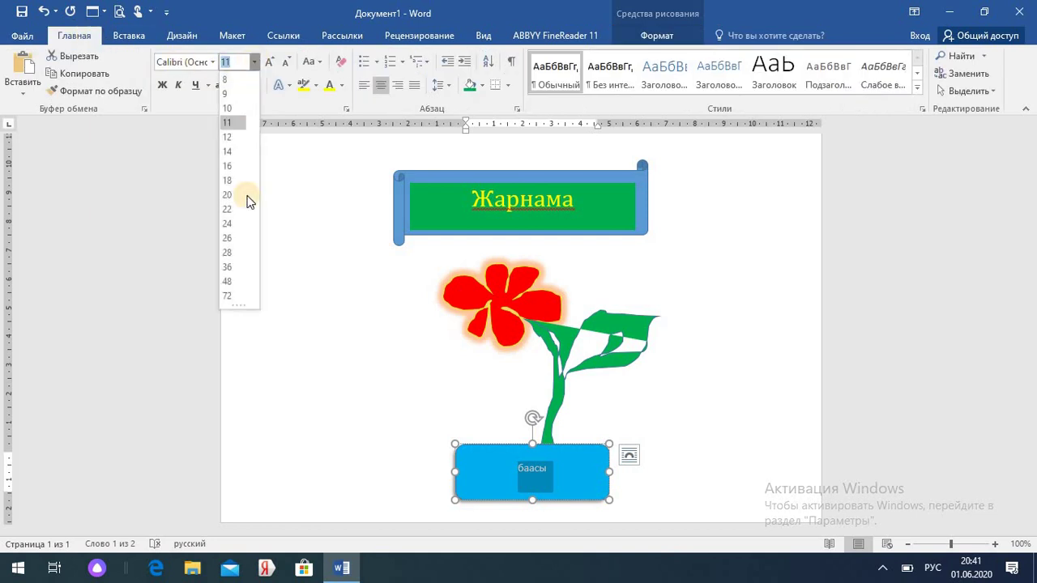
left_click(233, 254)
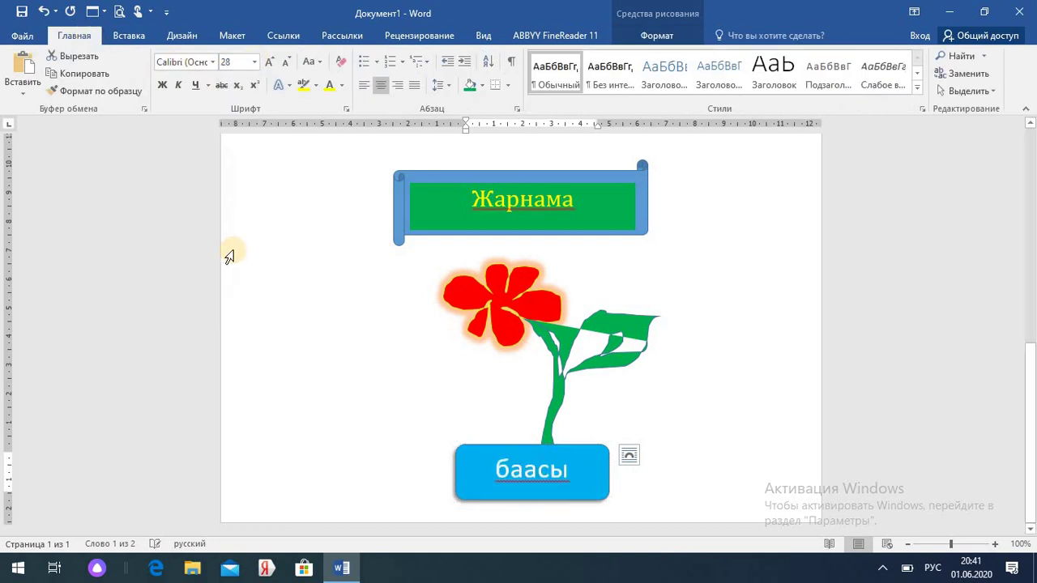
Set the "баасы" text to the Cambria font and colour it red.
left_click(212, 63)
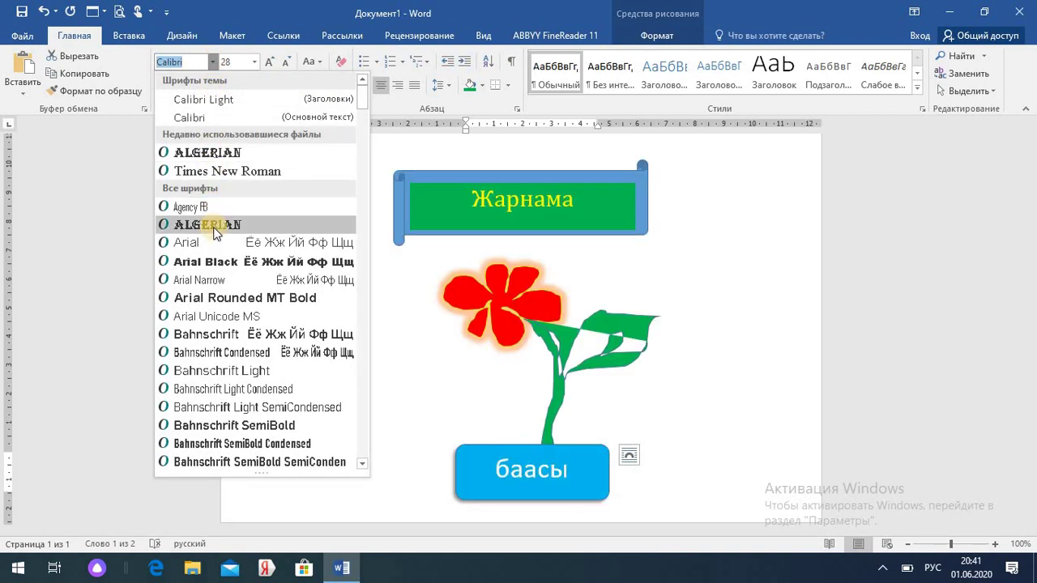
left_click(319, 297)
double_click(551, 482)
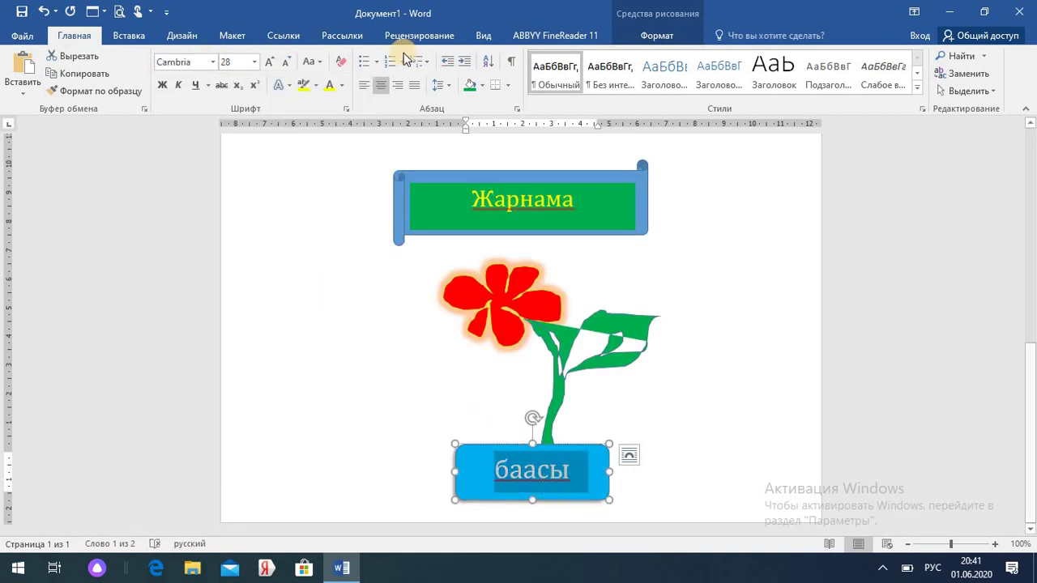
left_click(342, 86)
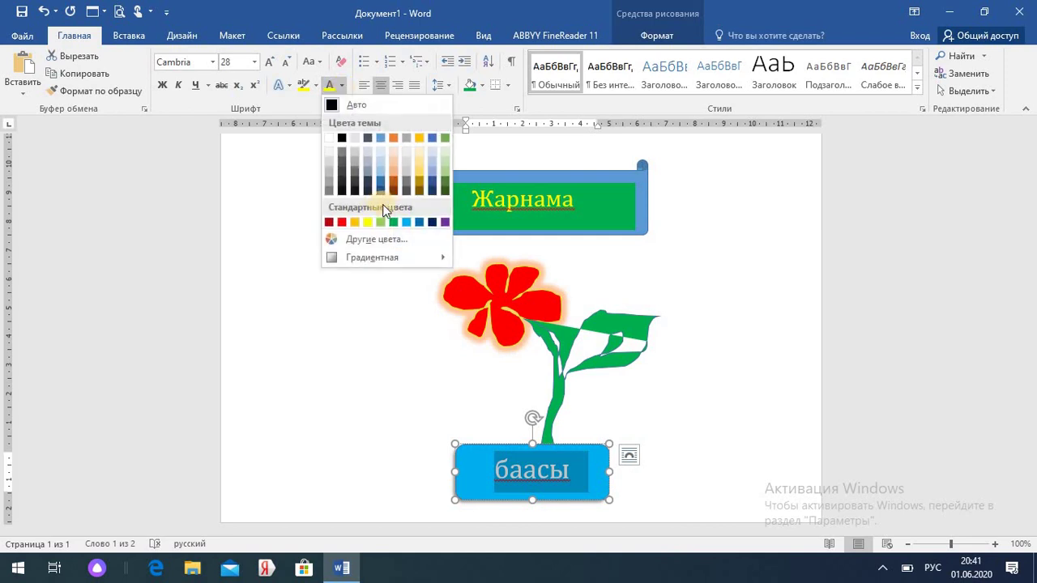
left_click(342, 224)
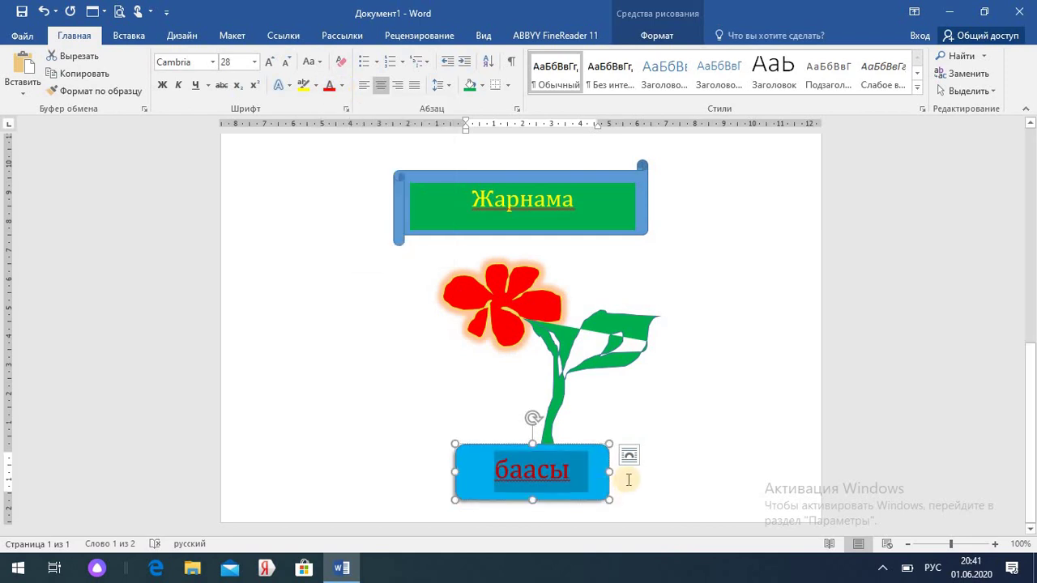
left_click(628, 480)
Draw a seven-point star about 2.54 cm high and wide beside the "баасы" rectangle and enter "100 сом" in it.
left_click(130, 36)
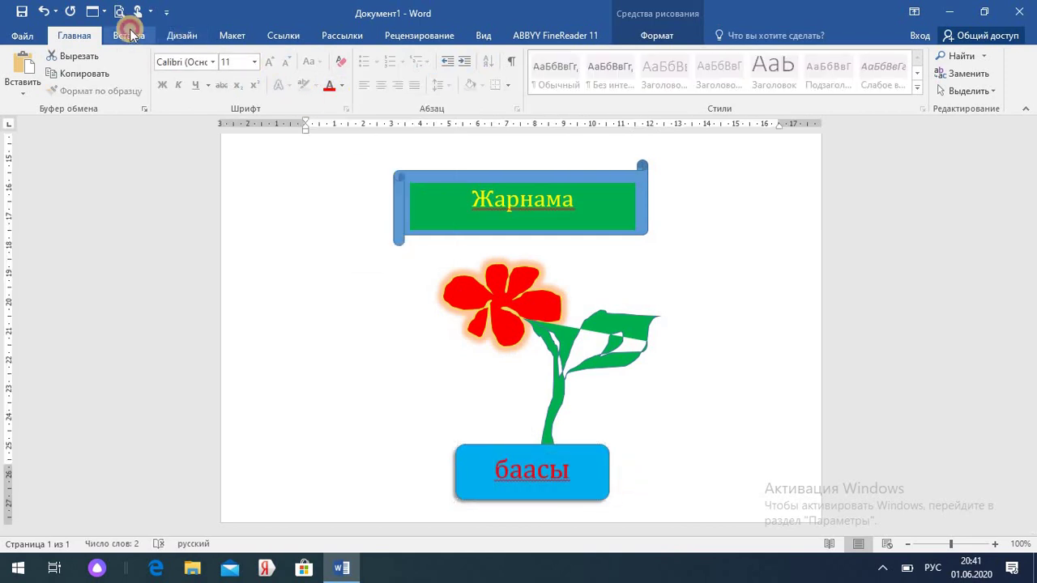
left_click(285, 85)
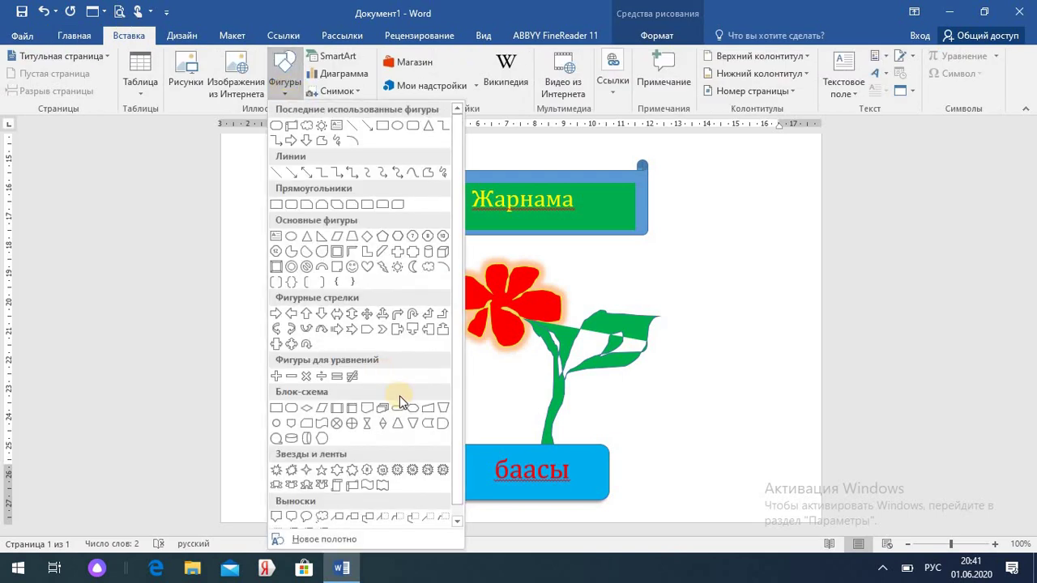
left_click(346, 470)
left_click(346, 474)
left_click_drag(422, 480, 675, 445)
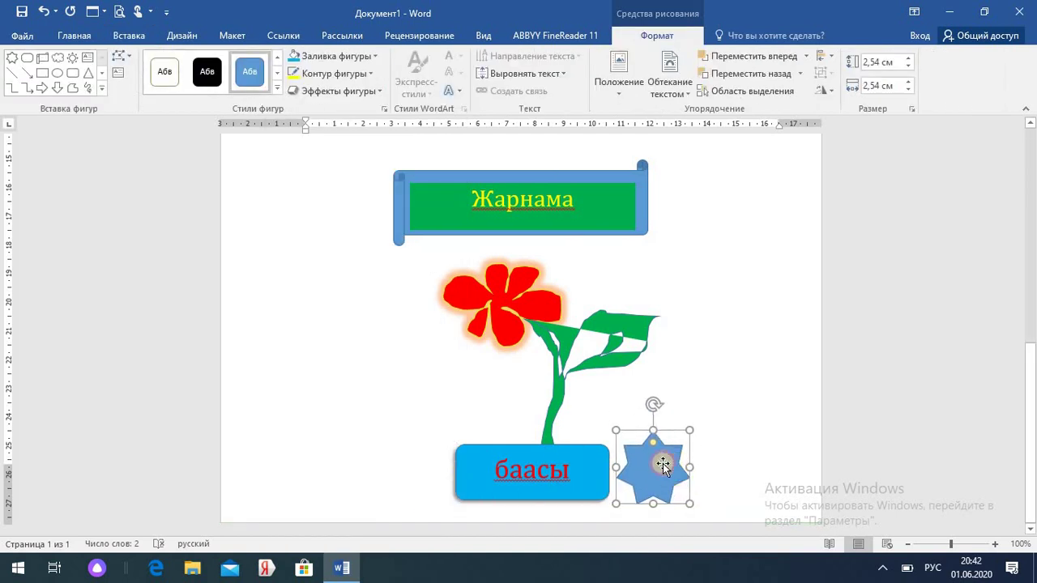
type("100")
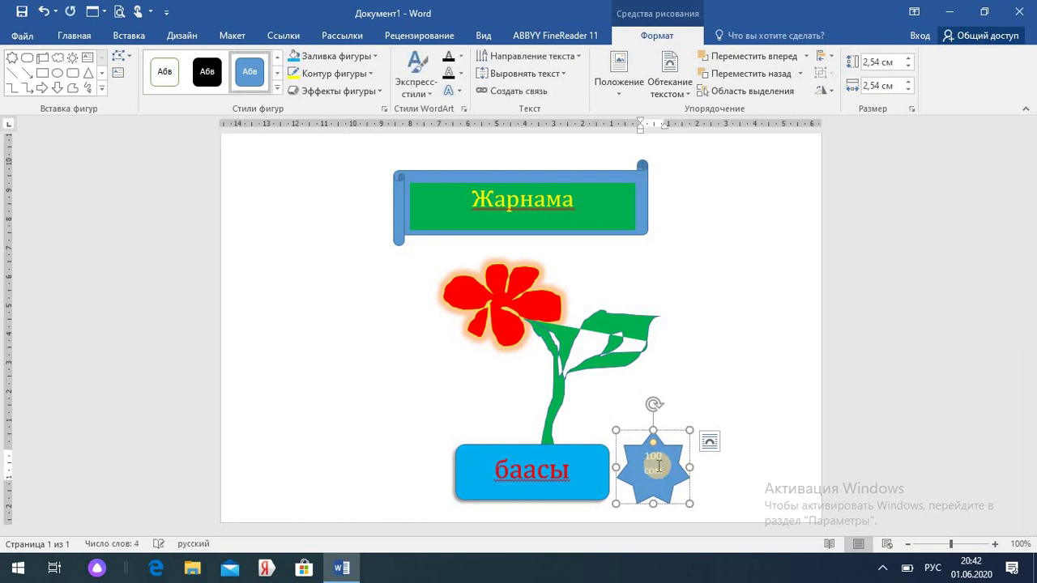
Format the star's "100 сом" text in Cambria at size 22.
left_click_drag(658, 473, 637, 450)
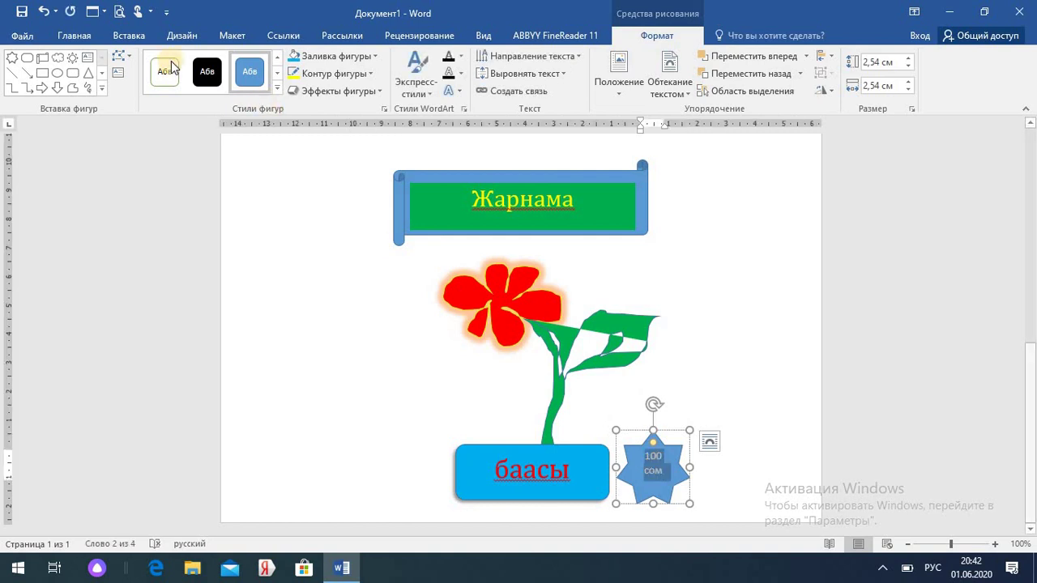
left_click(73, 37)
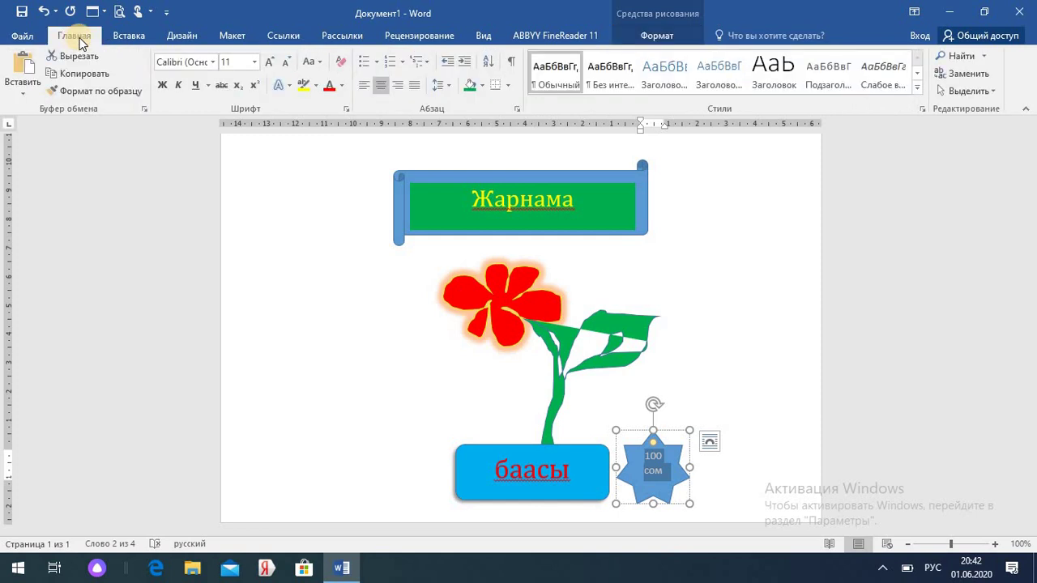
left_click(212, 63)
left_click(201, 158)
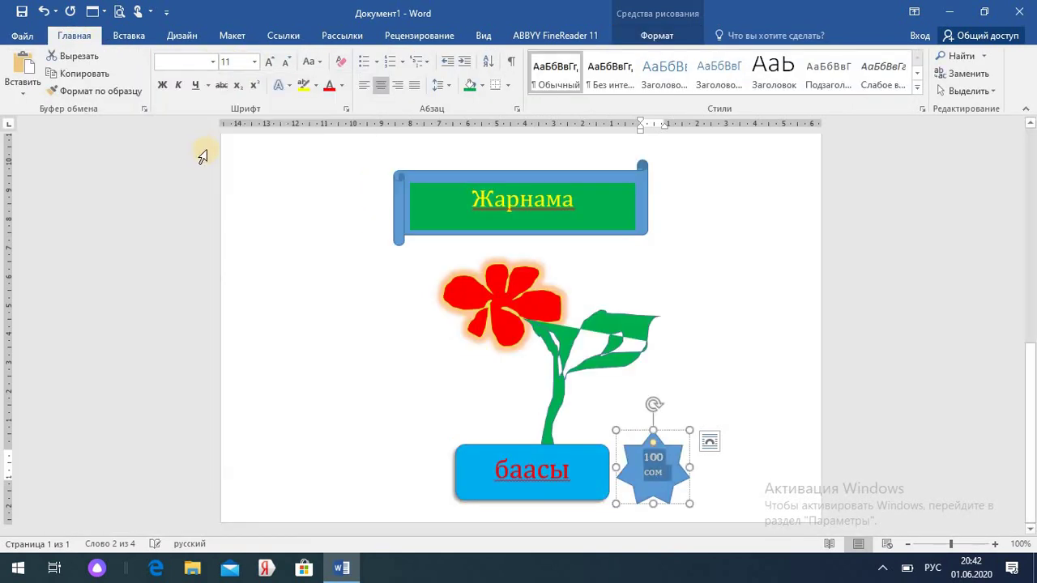
left_click(254, 63)
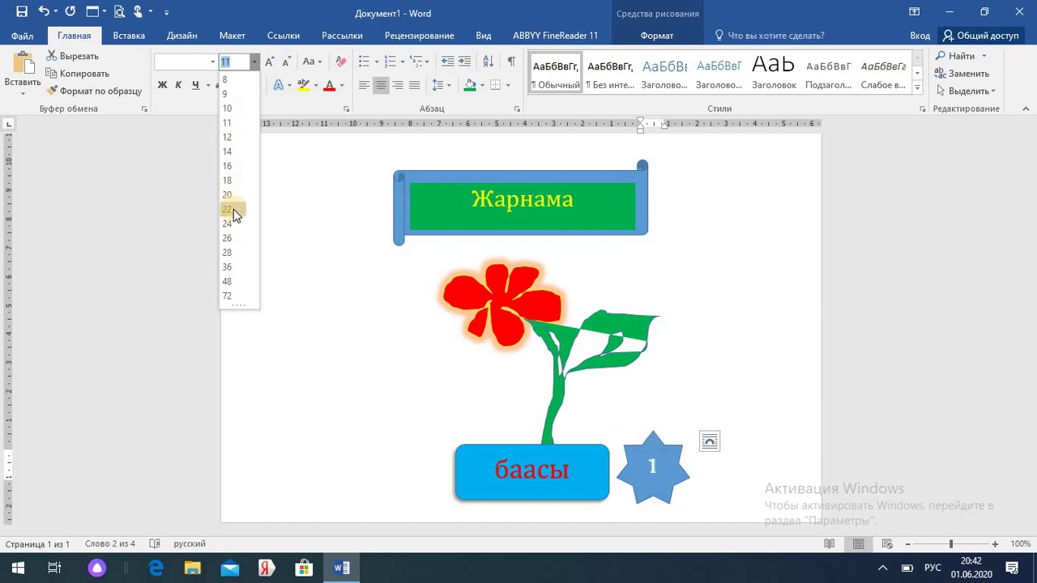
left_click(232, 211)
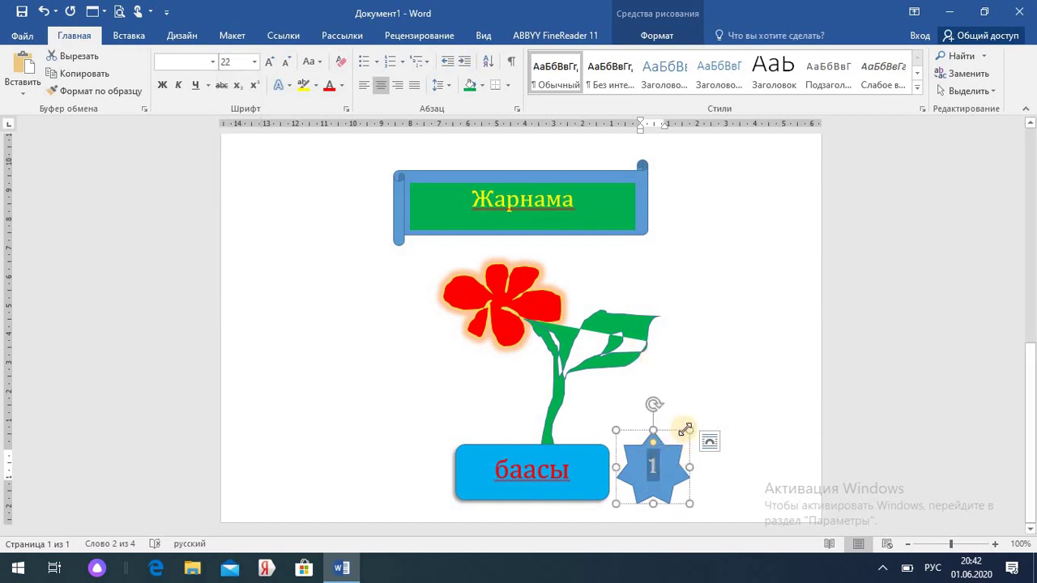
Enlarge the star upward and sideways until the whole "100 сом" text fits inside it.
left_click_drag(687, 429, 730, 430)
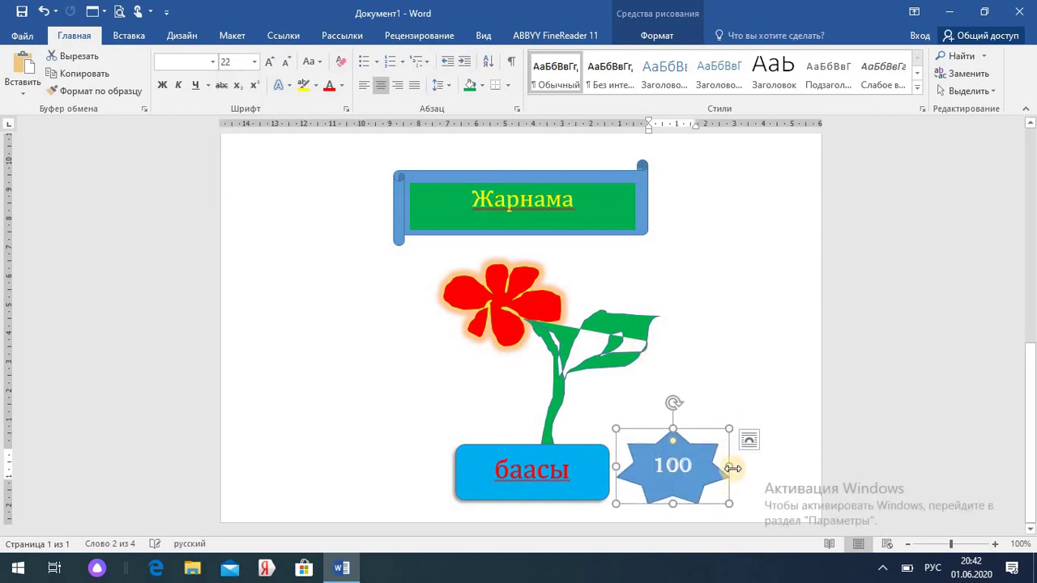
left_click_drag(731, 466, 736, 466)
left_click_drag(673, 429, 676, 389)
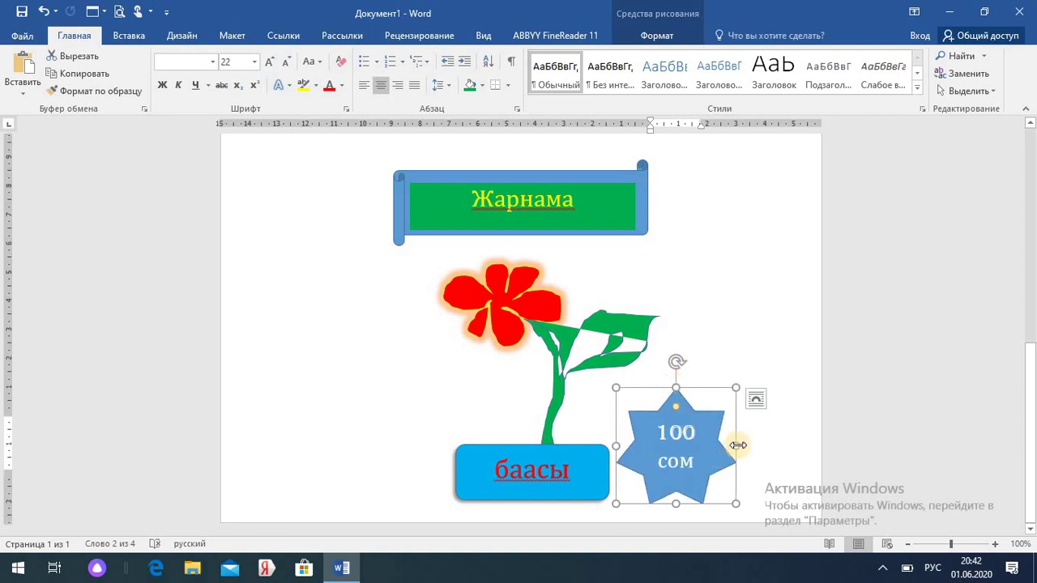
left_click_drag(738, 444, 770, 447)
Move the word "сом" ahead of "100" in the star.
left_click(701, 458)
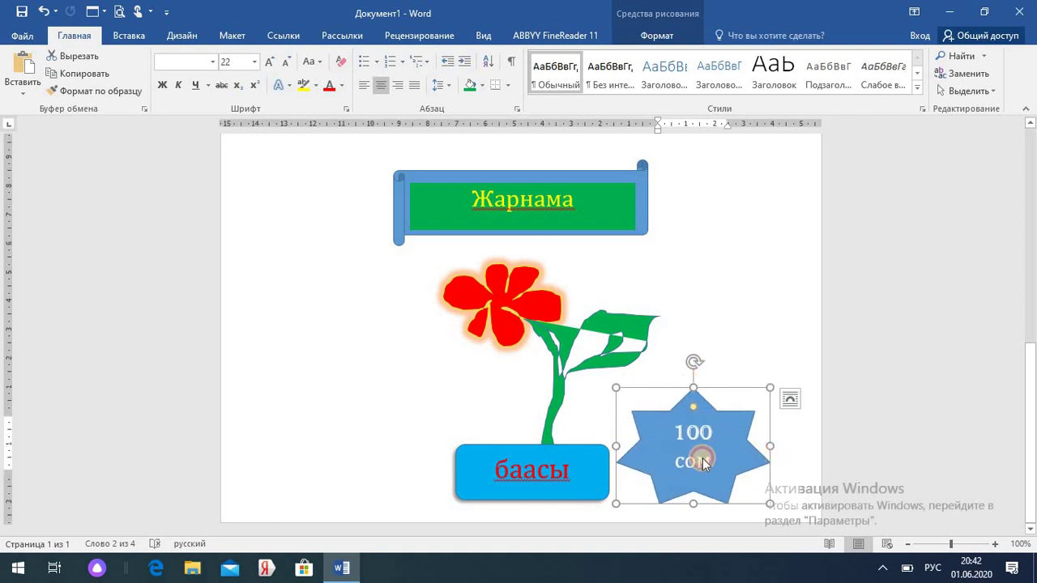
left_click_drag(702, 460, 678, 428)
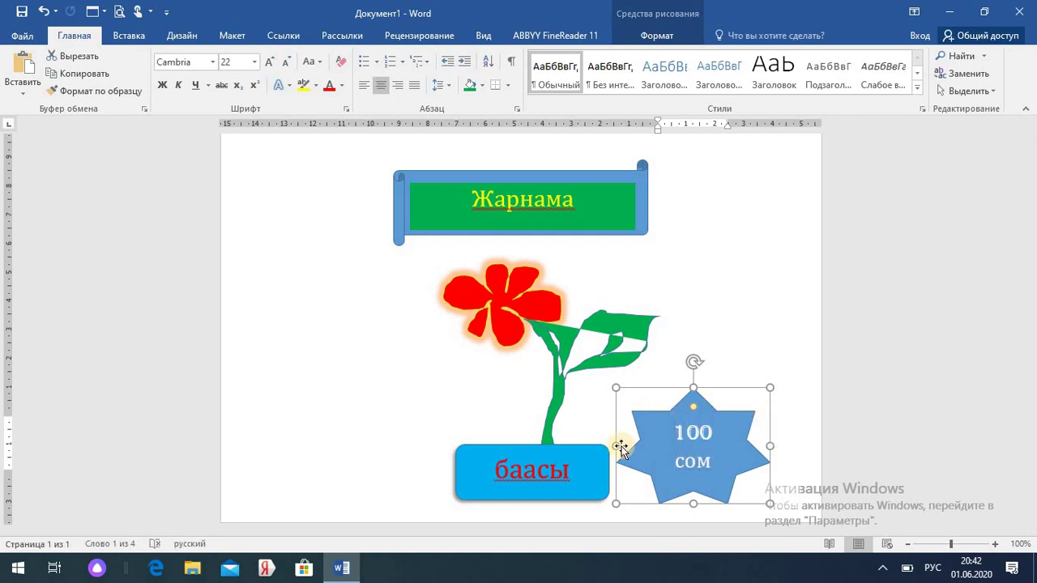
left_click(623, 489)
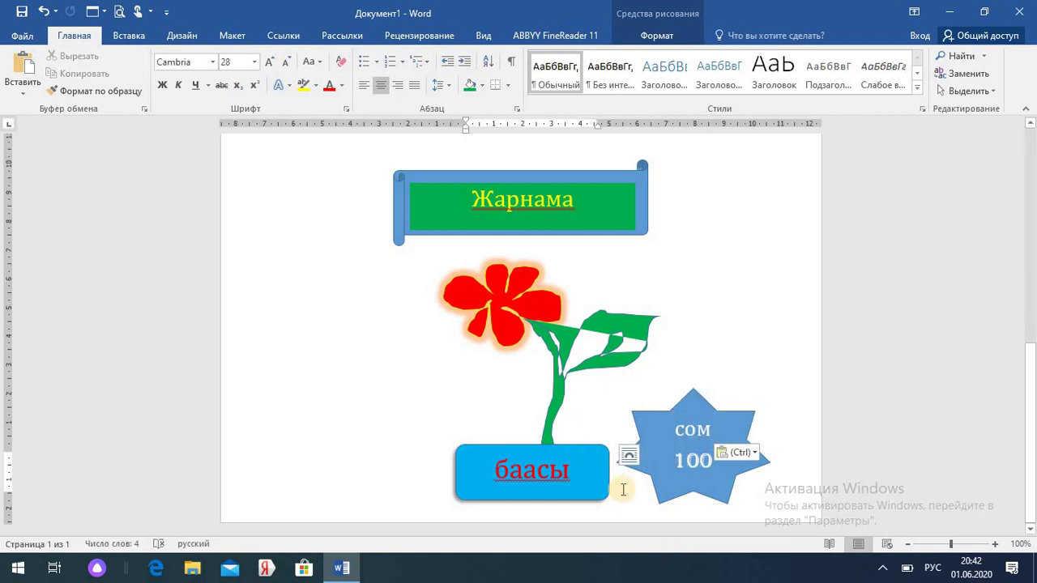
Move the "Жарнама" scroll banner up the page, closer to the weather picture.
left_click(1034, 332)
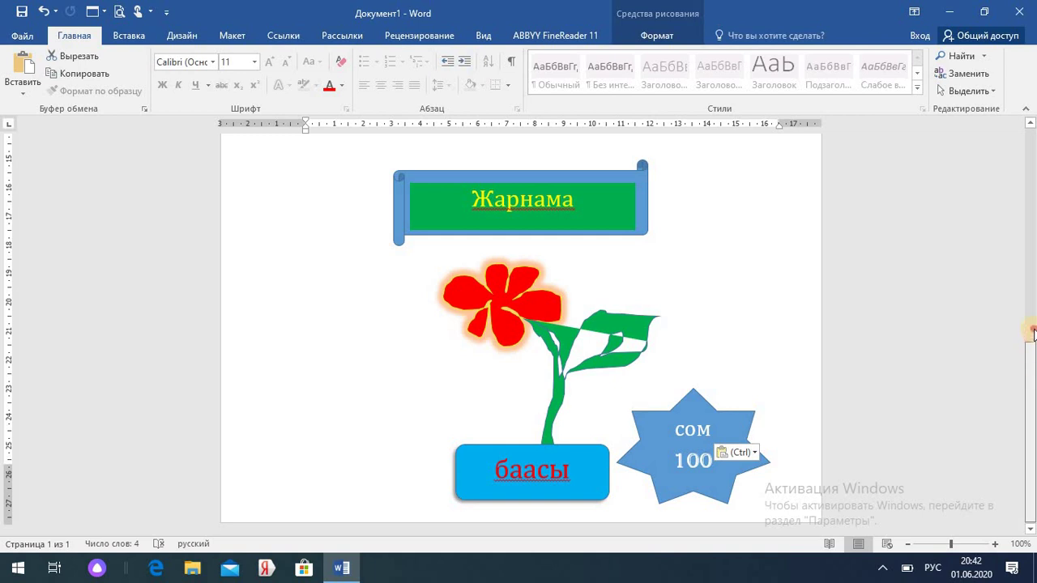
left_click(1034, 469)
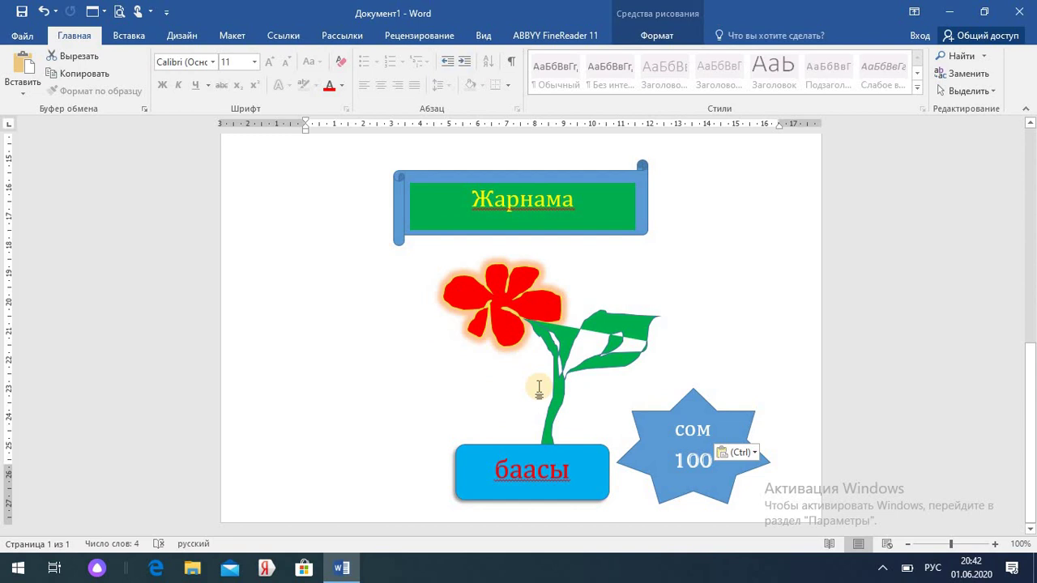
left_click(765, 489)
key("ctrl+Home")
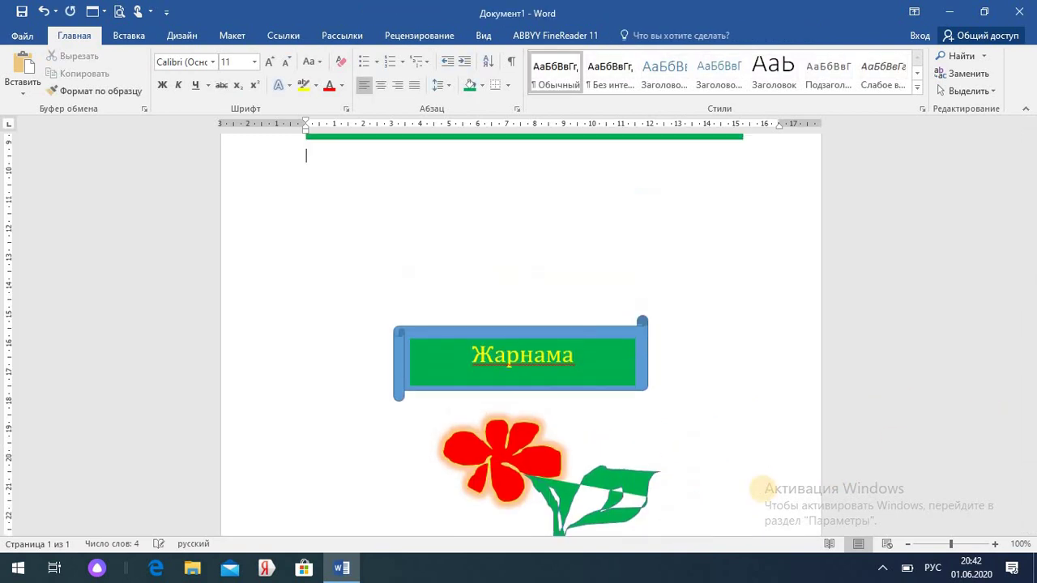
left_click(600, 361)
left_click_drag(591, 401, 592, 294)
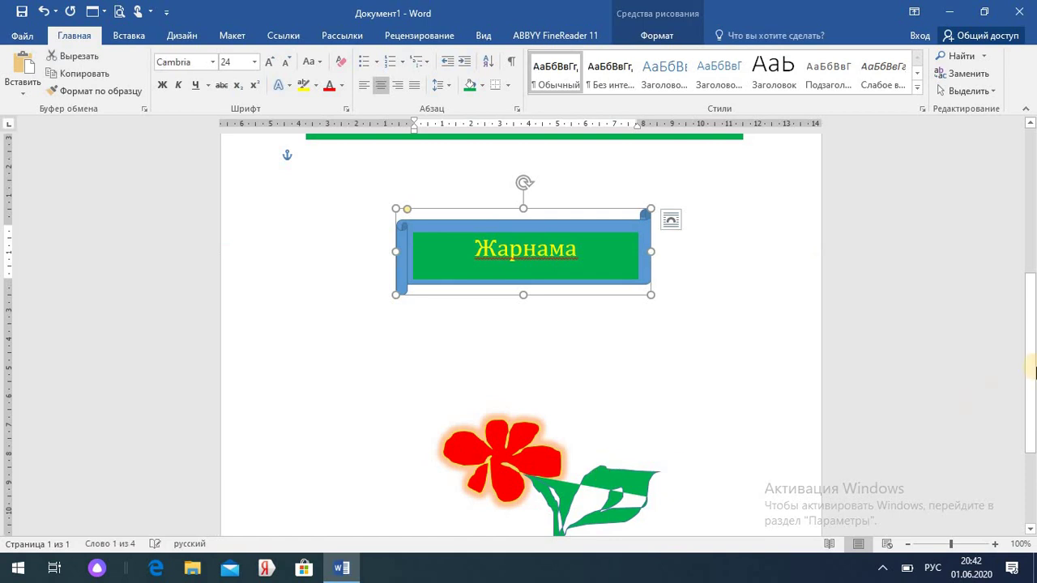
left_click_drag(1034, 370, 1033, 440)
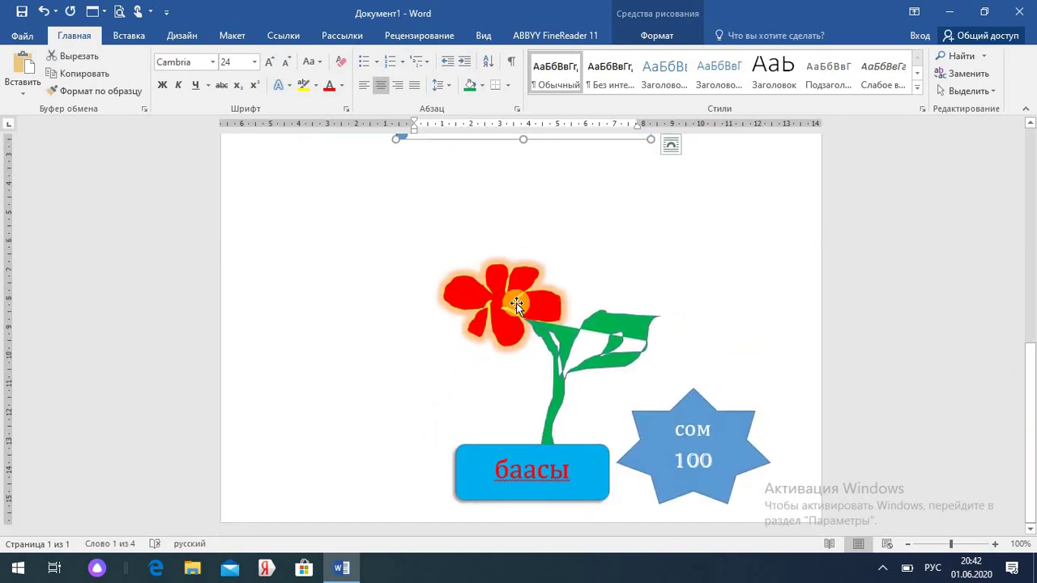
Move the red flower, the green stem and the "баасы" label up beneath the "Жарнама" banner, keeping them joined.
left_click(514, 303)
left_click_drag(514, 303, 494, 201)
left_click(566, 361)
left_click_drag(568, 373, 545, 263)
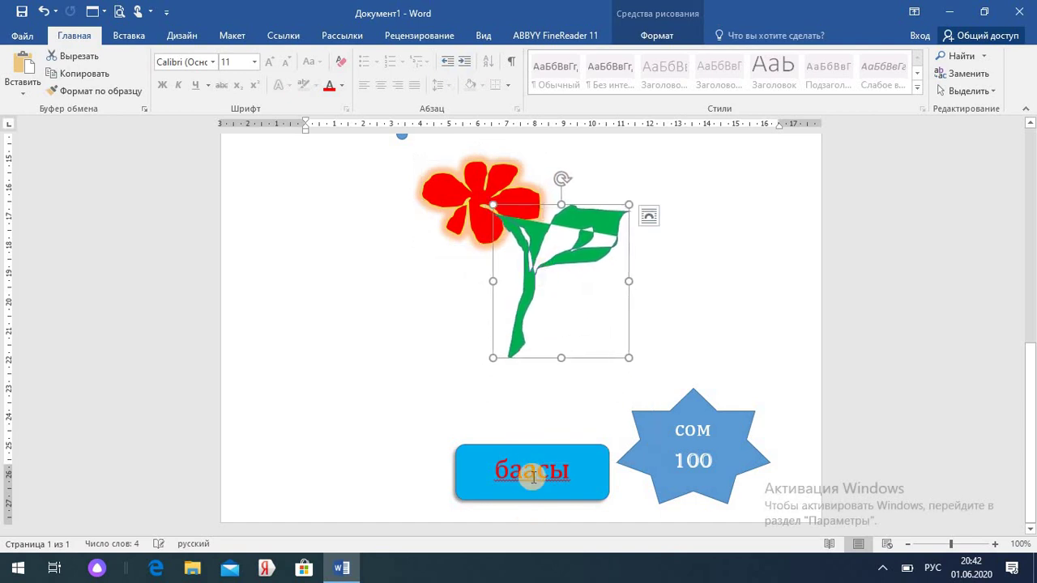
left_click(538, 500)
left_click_drag(545, 501, 500, 409)
Move the "сом 100" star up and across so it sits directly beside the "баасы" label.
left_click(651, 457)
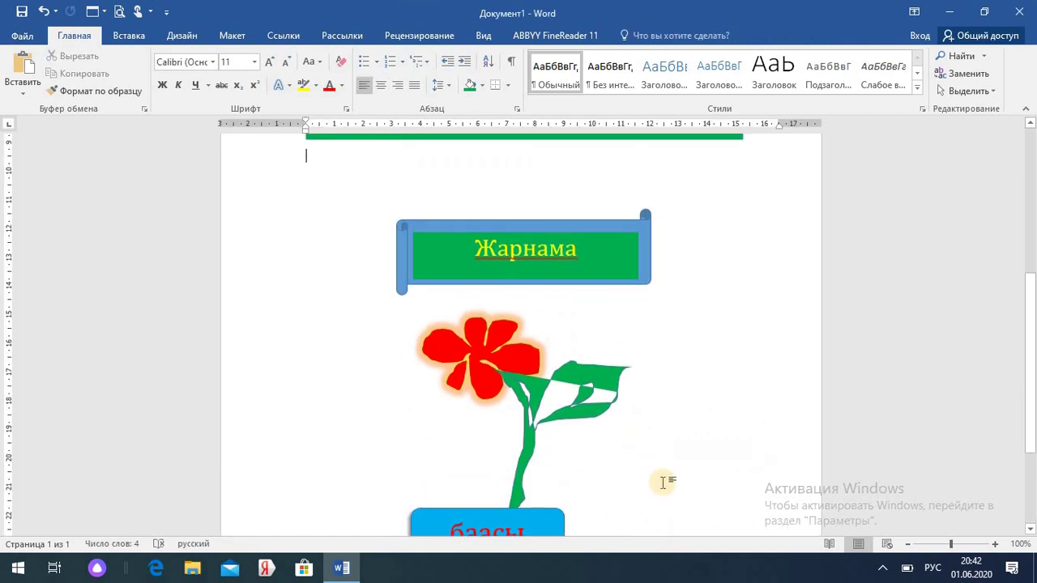
left_click(1034, 486)
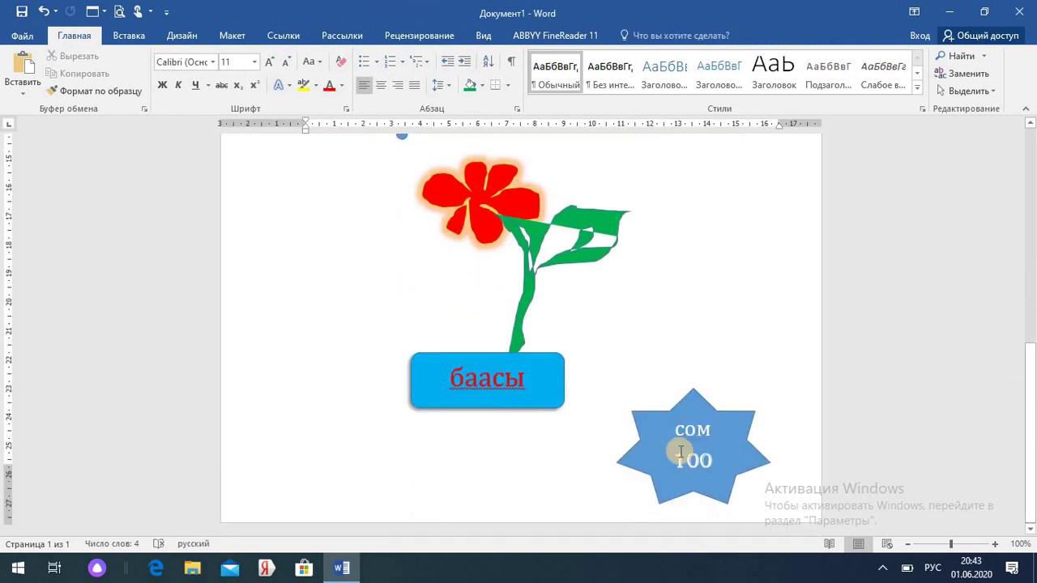
left_click(679, 458)
left_click(621, 415)
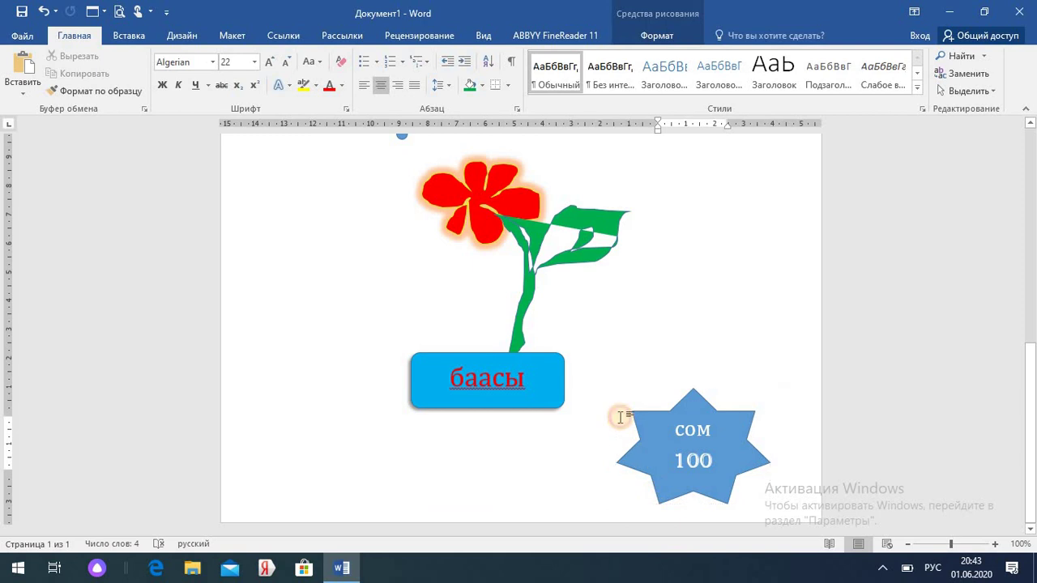
left_click(639, 491)
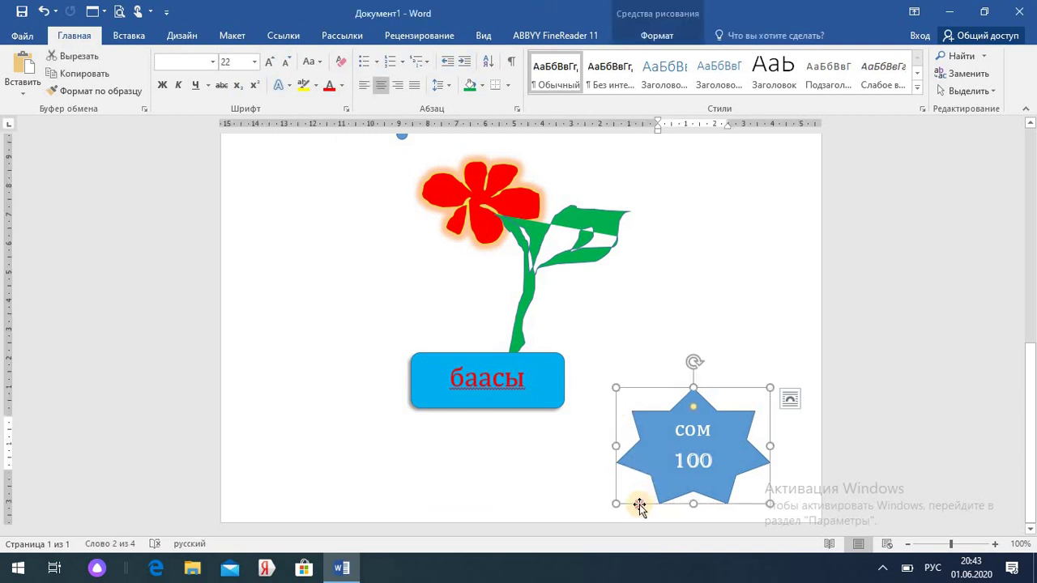
left_click_drag(640, 506, 583, 420)
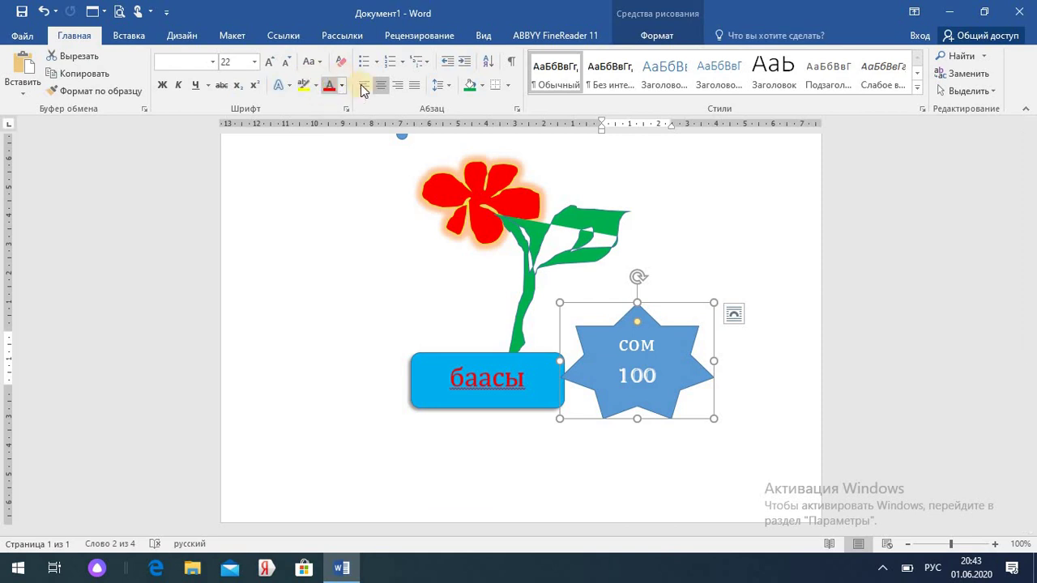
Shade the background of the star's "сом 100" text, trying yellow and settling on light blue.
left_click(482, 85)
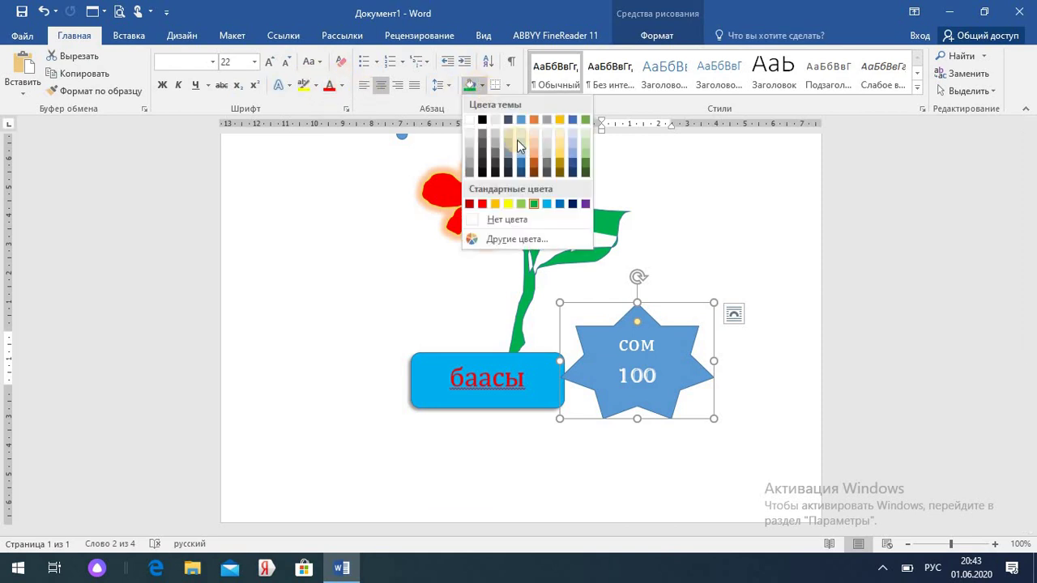
left_click(510, 203)
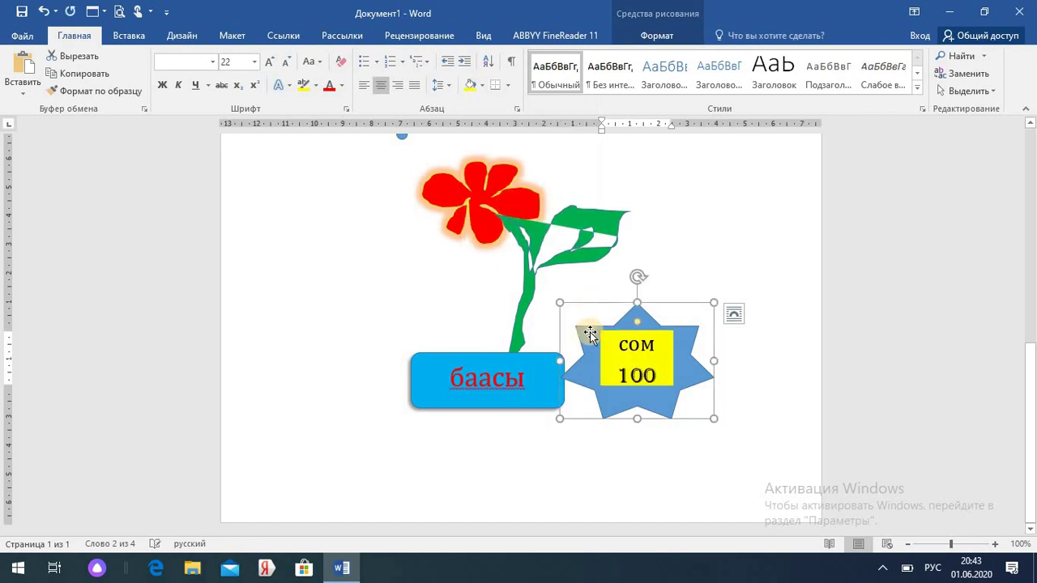
left_click(481, 86)
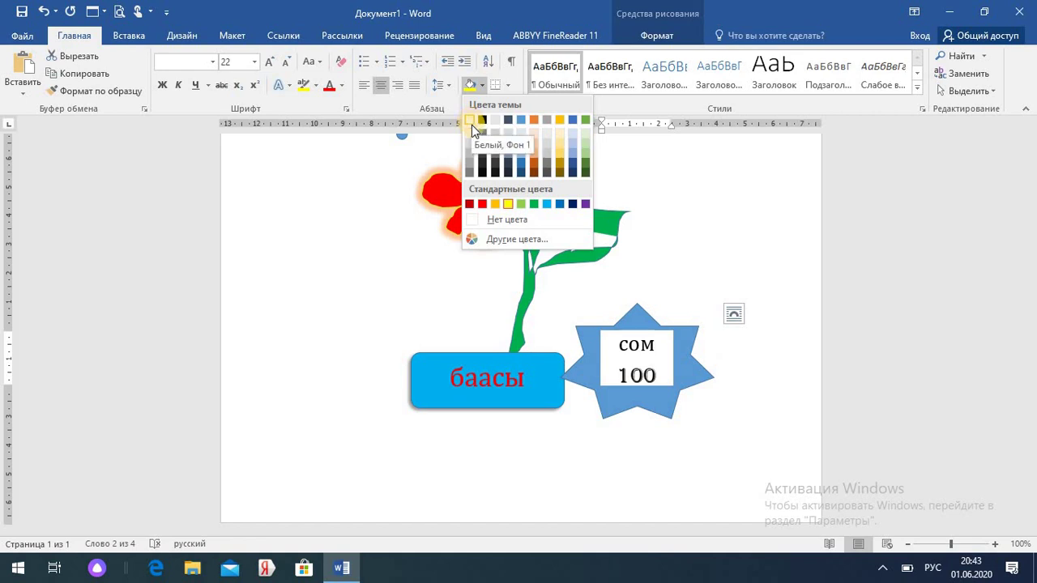
left_click(548, 209)
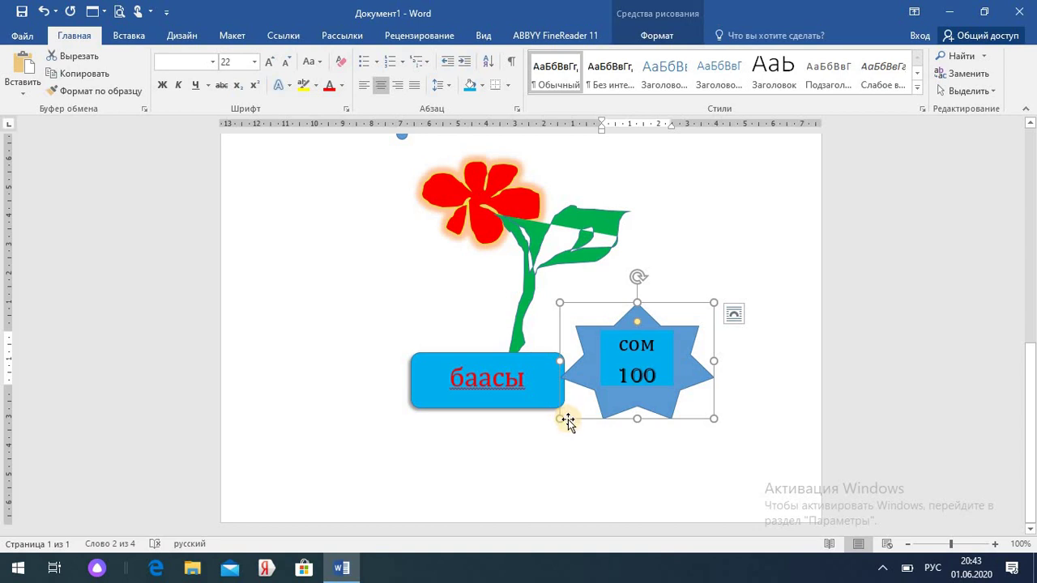
left_click(528, 392, "shift")
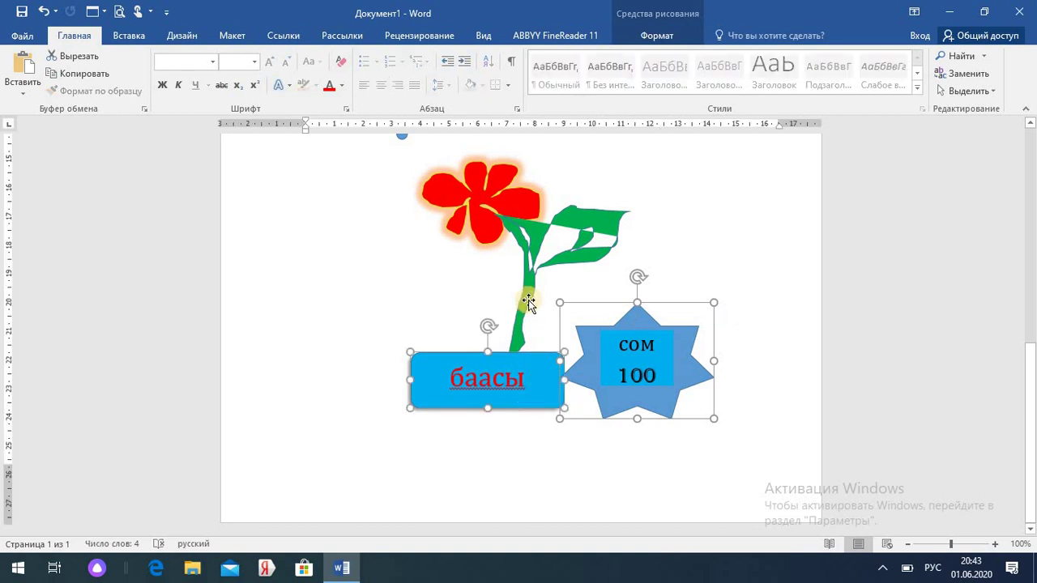
left_click(528, 300, "shift")
left_click(481, 201, "shift")
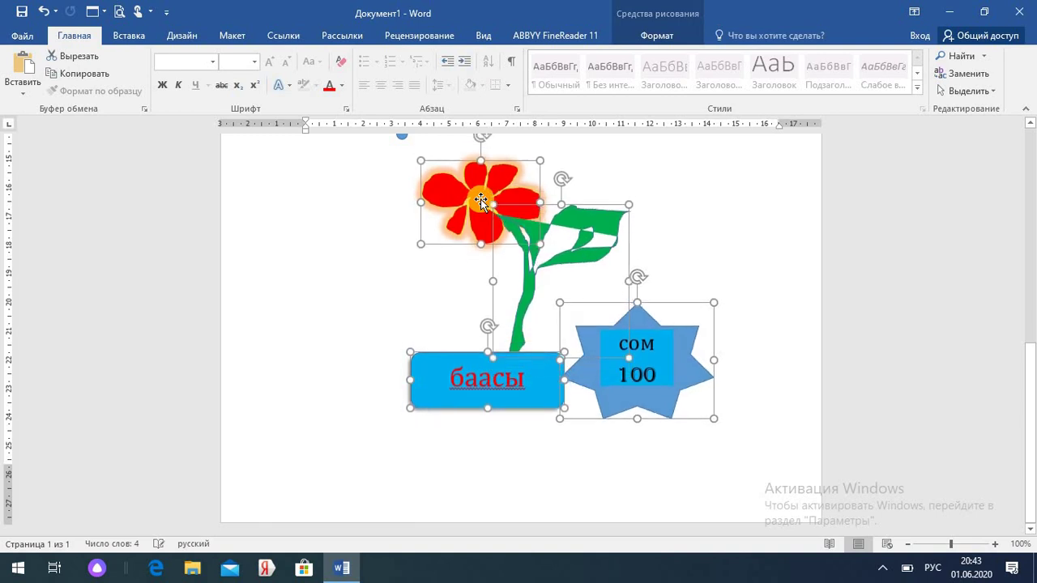
left_click_drag(1033, 360, 1029, 294)
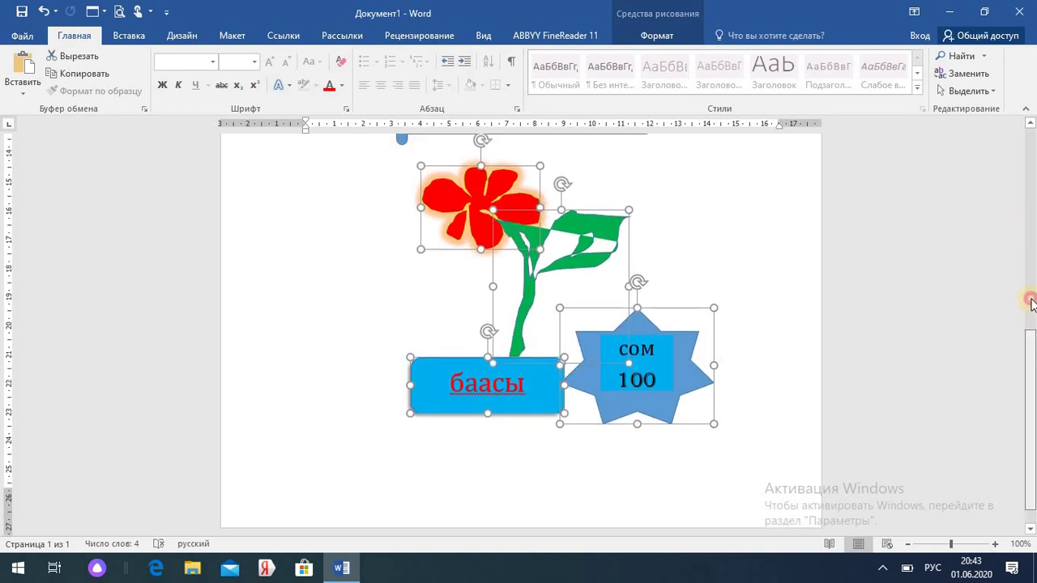
left_click(598, 246, "shift")
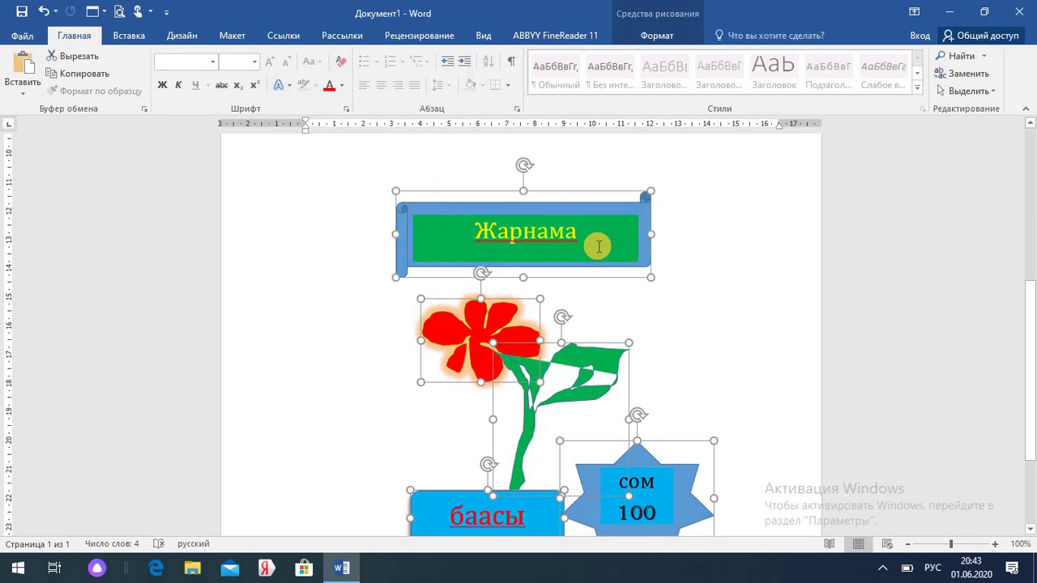
right_click(598, 246)
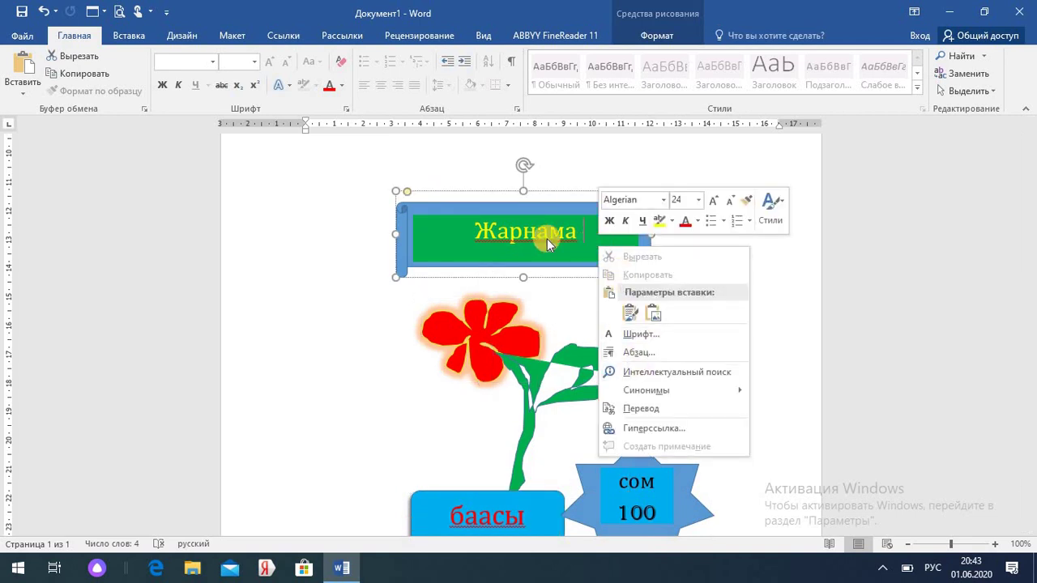
left_click(504, 240)
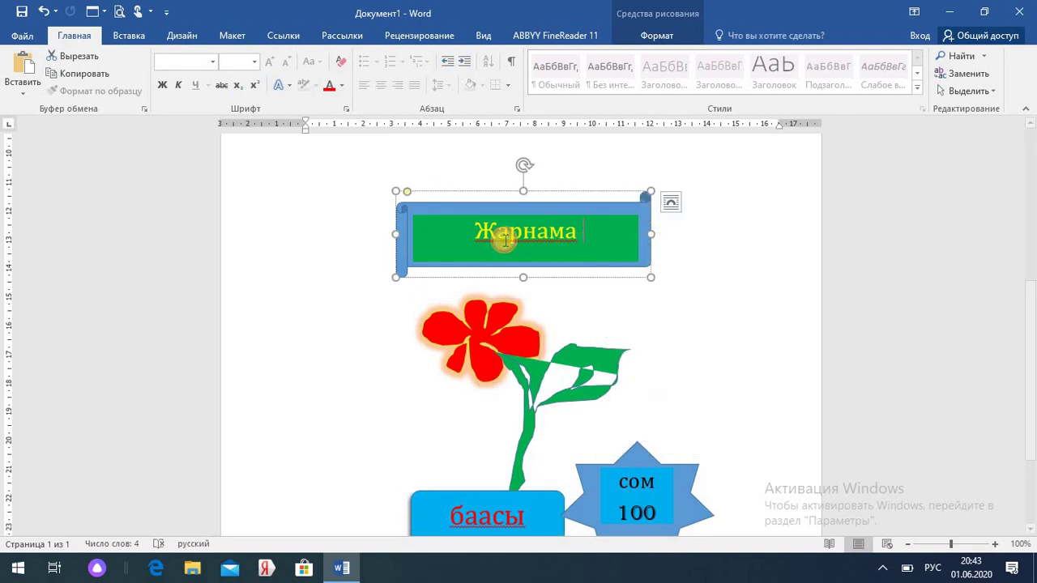
Group the "Жарнама" banner, flower, stem, "баасы" label and price star into one object.
left_click(500, 334, "shift")
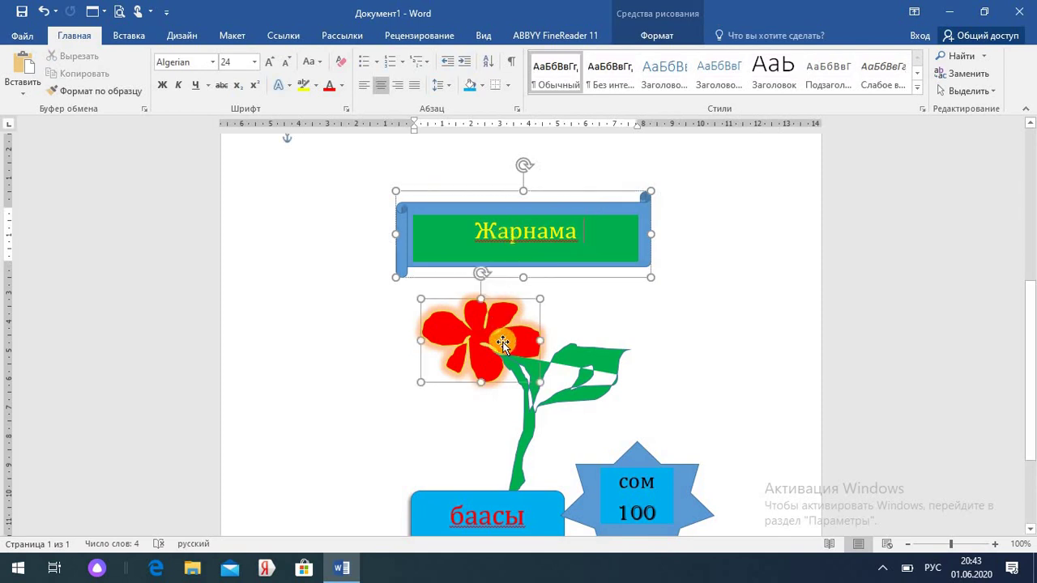
left_click(493, 493, "shift")
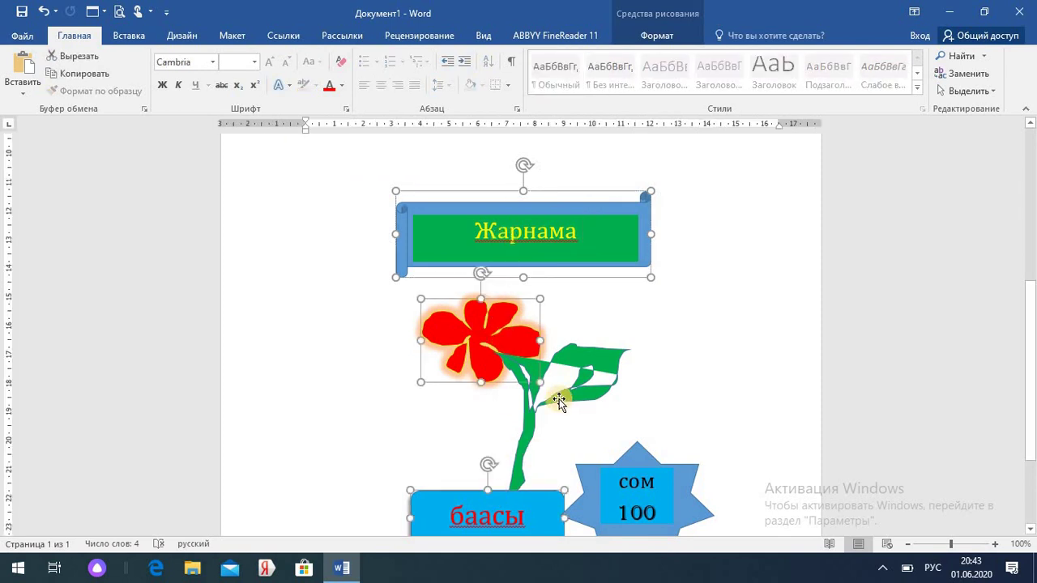
left_click(621, 485, "shift")
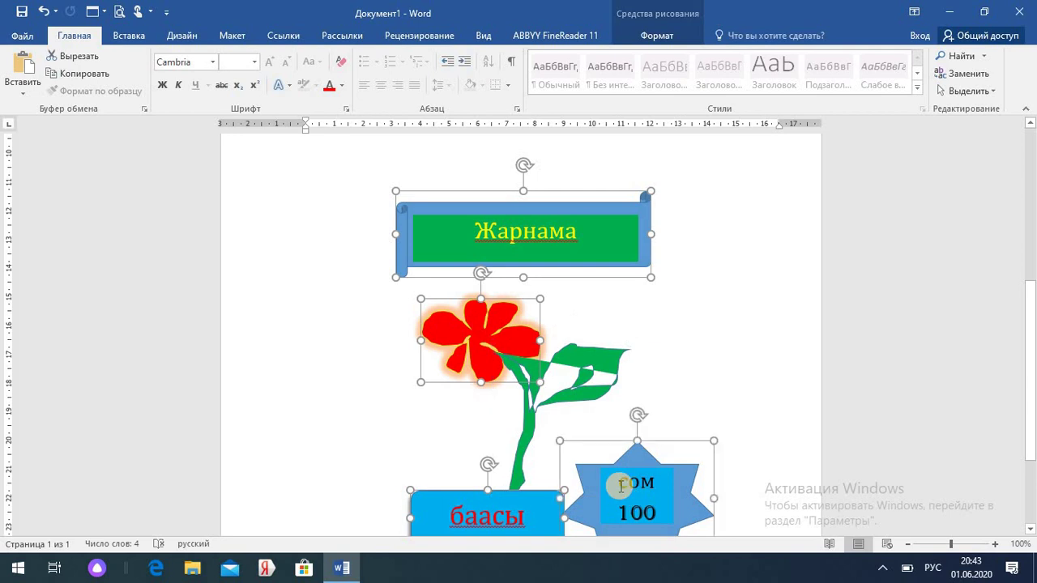
left_click(525, 422, "shift")
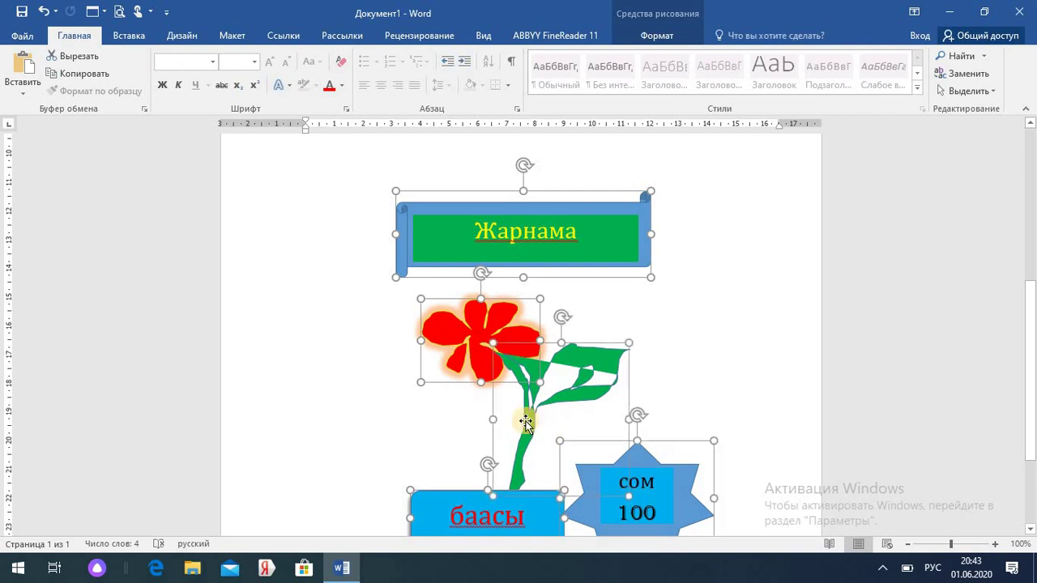
right_click(526, 422)
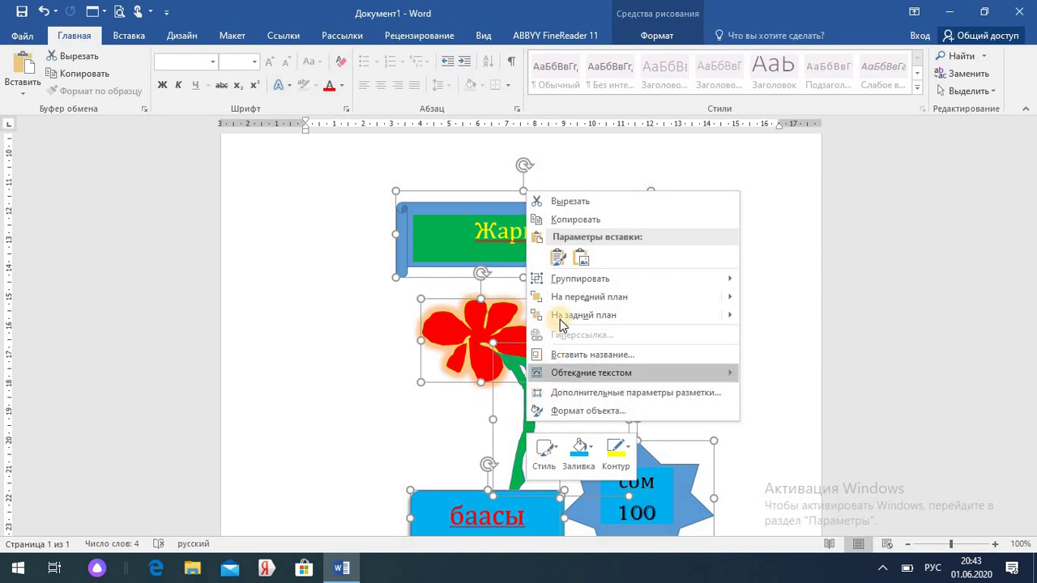
mouse_move(600, 280)
left_click(778, 281)
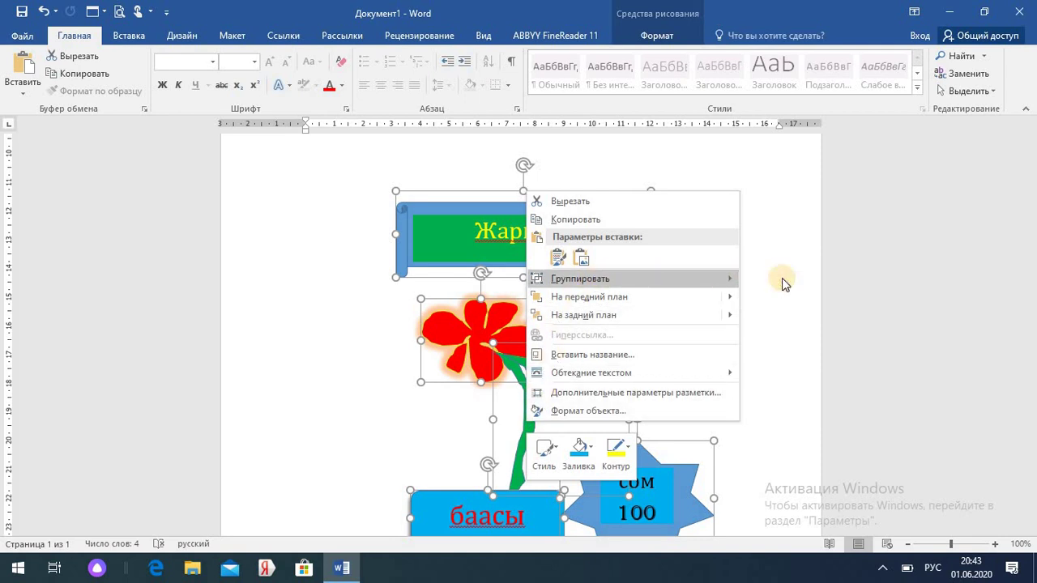
left_click(604, 302)
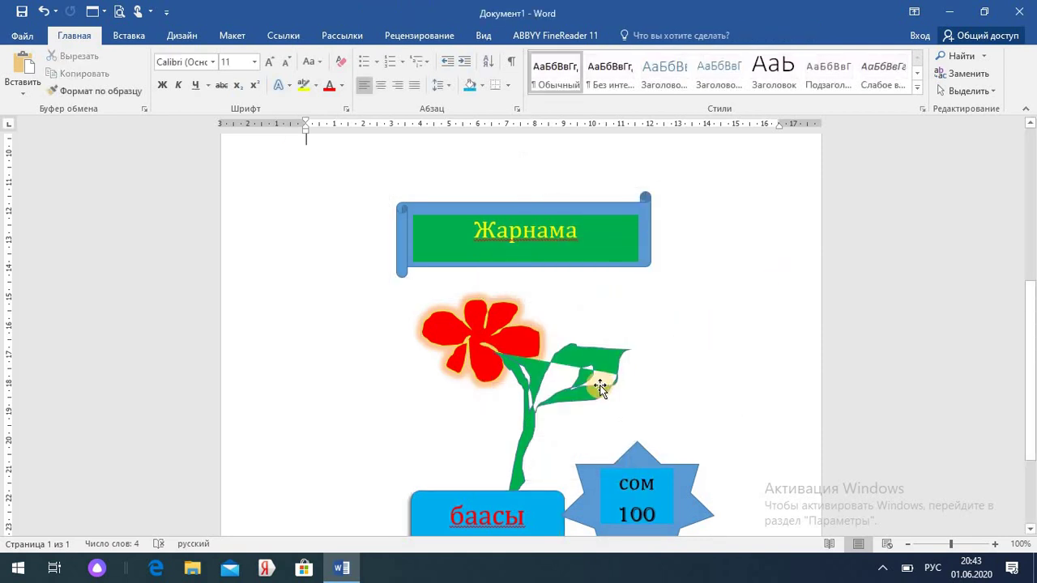
Move the grouped advertisement to the left side of the page, near the margin.
left_click_drag(559, 333, 620, 335)
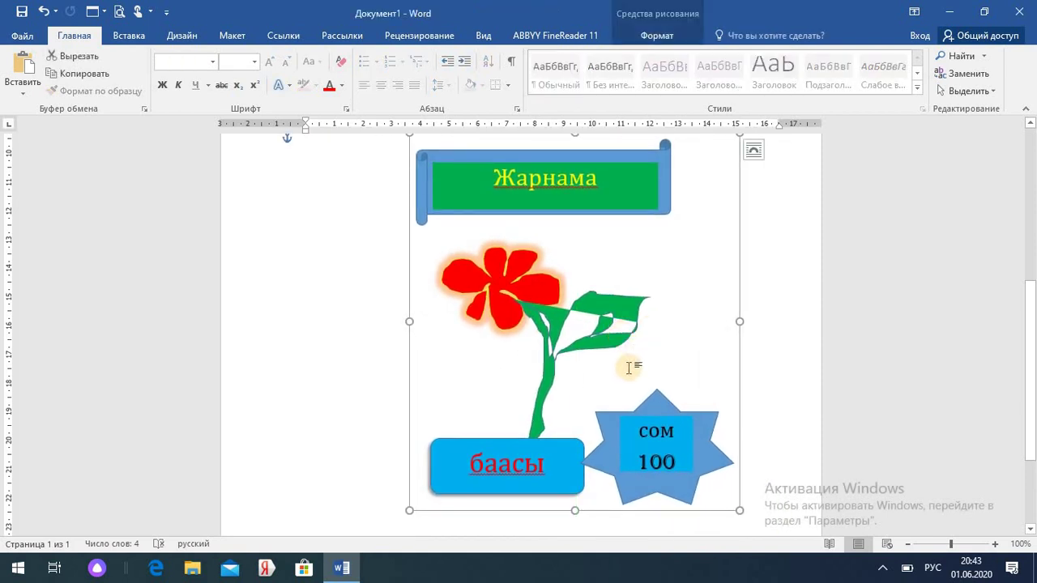
left_click(588, 437)
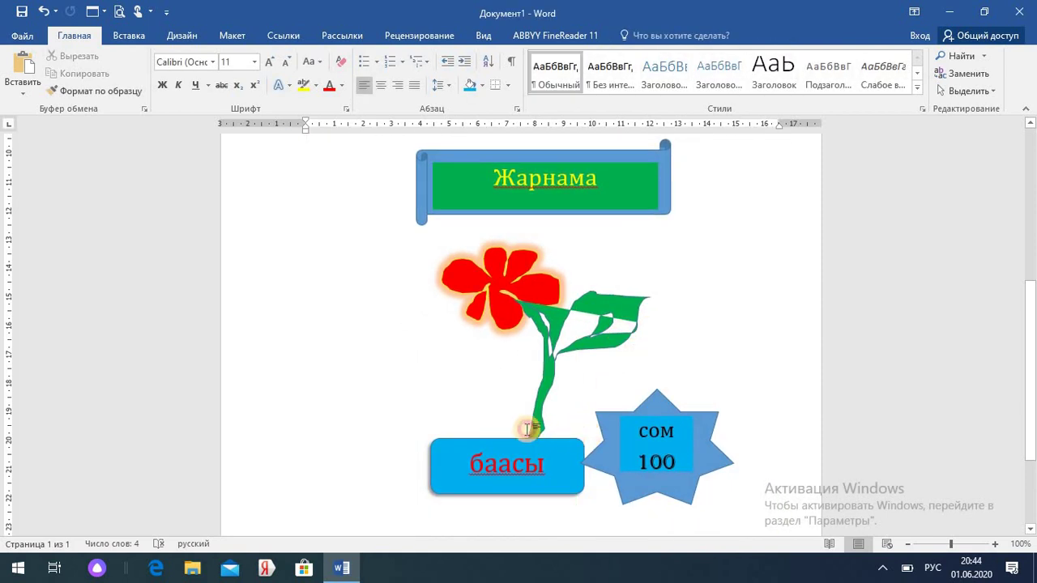
left_click_drag(1031, 334, 669, 397)
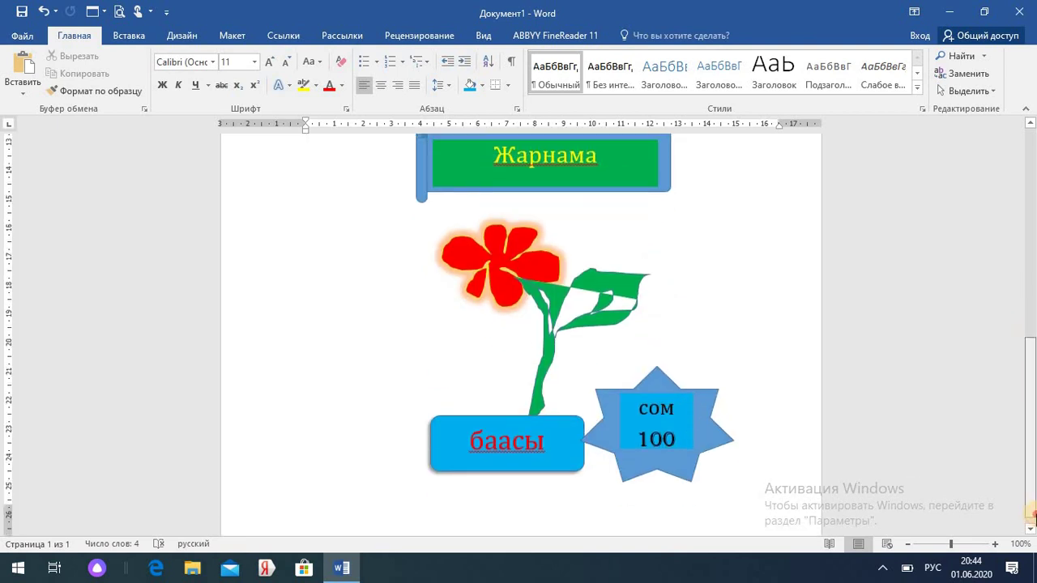
scroll(734, 452, "down", 3)
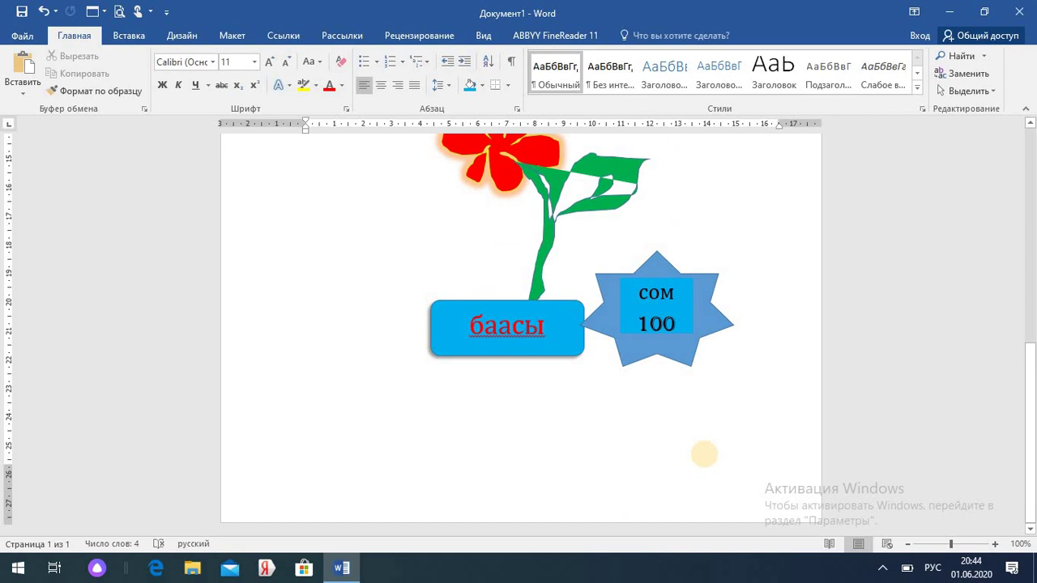
scroll(704, 455, "up", 5)
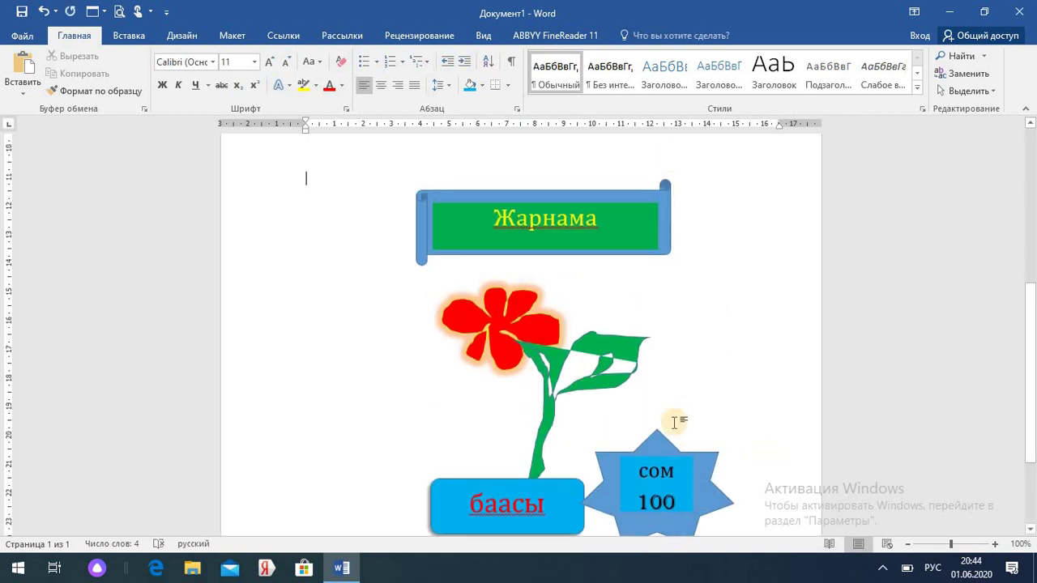
left_click(645, 495)
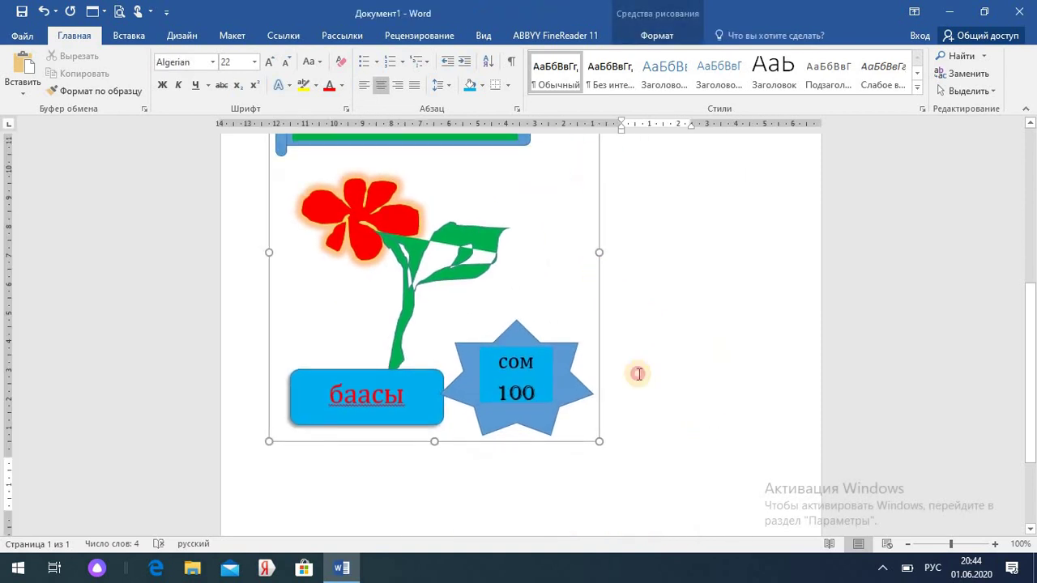
Add blank lines below the grouped advertisement until the insertion point reaches a new second page.
left_click(620, 425)
key("Down")
key("Down")
key("Down")
key("Down")
key("Down")
key("Down")
key("Down")
key("Down")
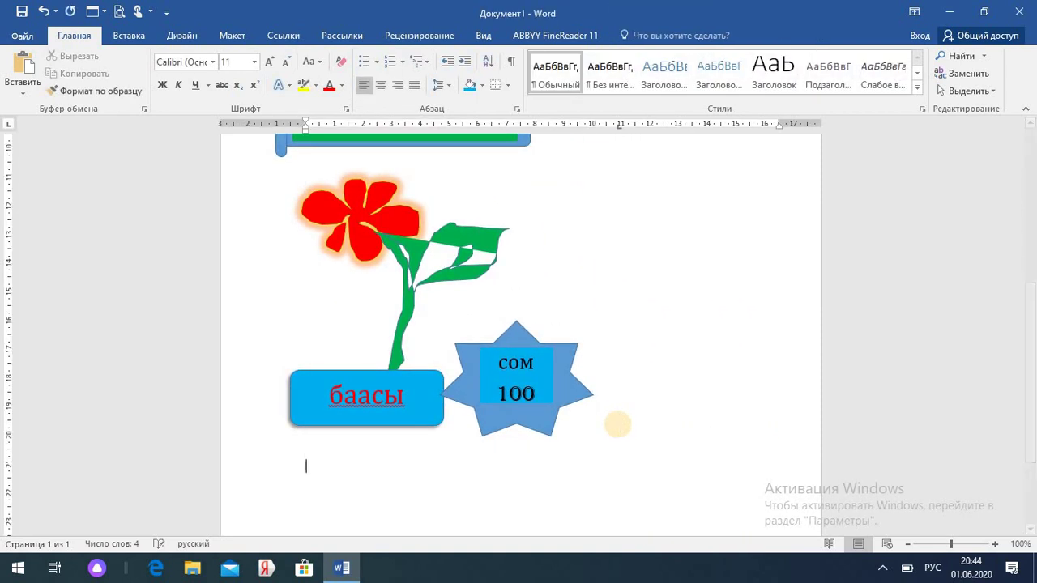
key("Return")
key("Return")
key("Return")
key("Return")
key("Return")
key("Return")
key("Return")
key("Return")
key("Return")
key("Return")
key("Return")
key("Return")
key("Return")
key("Return")
key("Return")
key("Return")
key("Return")
key("Return")
key("Return")
key("Return")
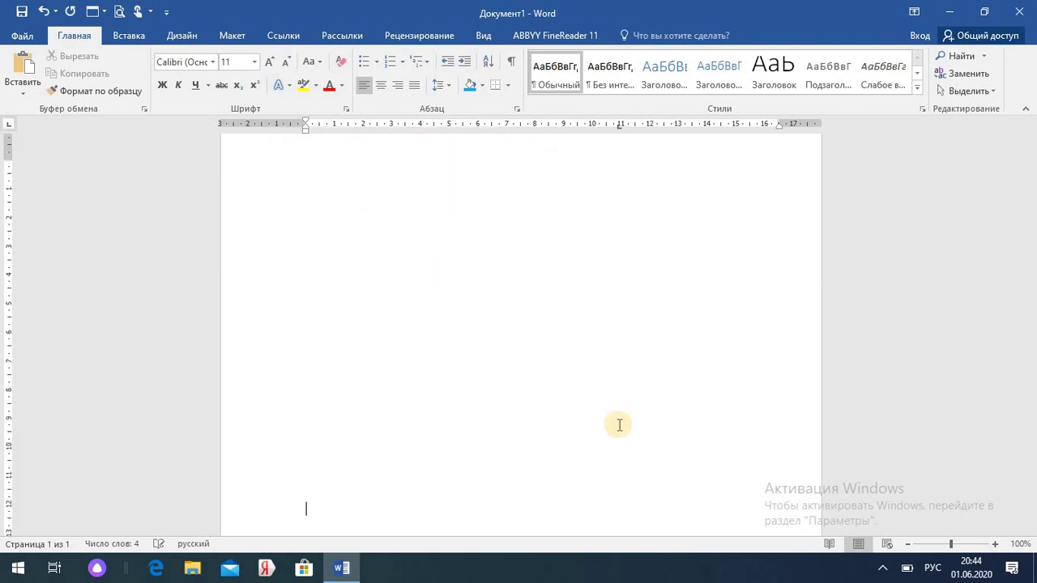
key("Return")
key("Return")
key("Return")
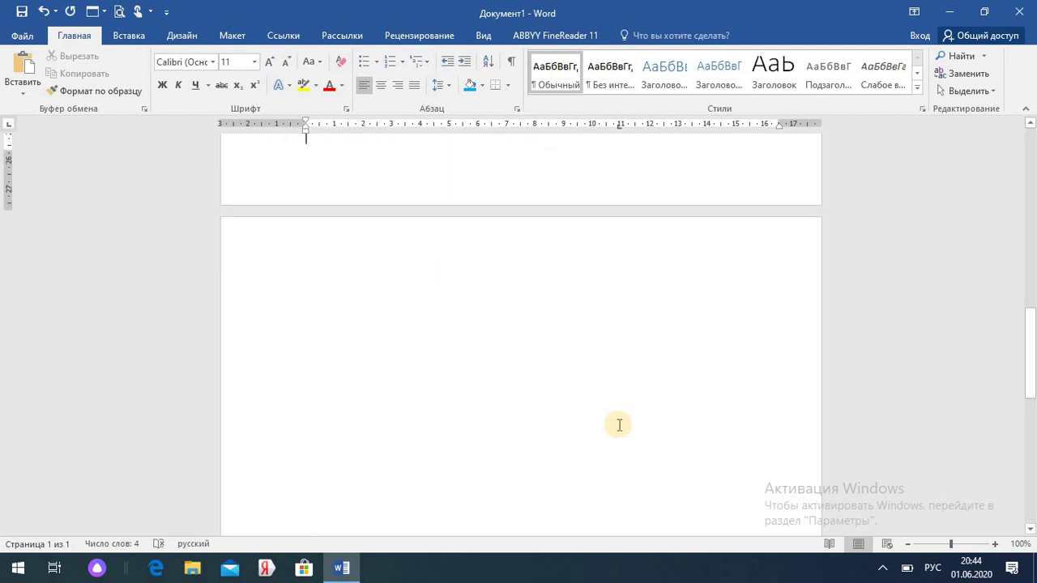
key("Return")
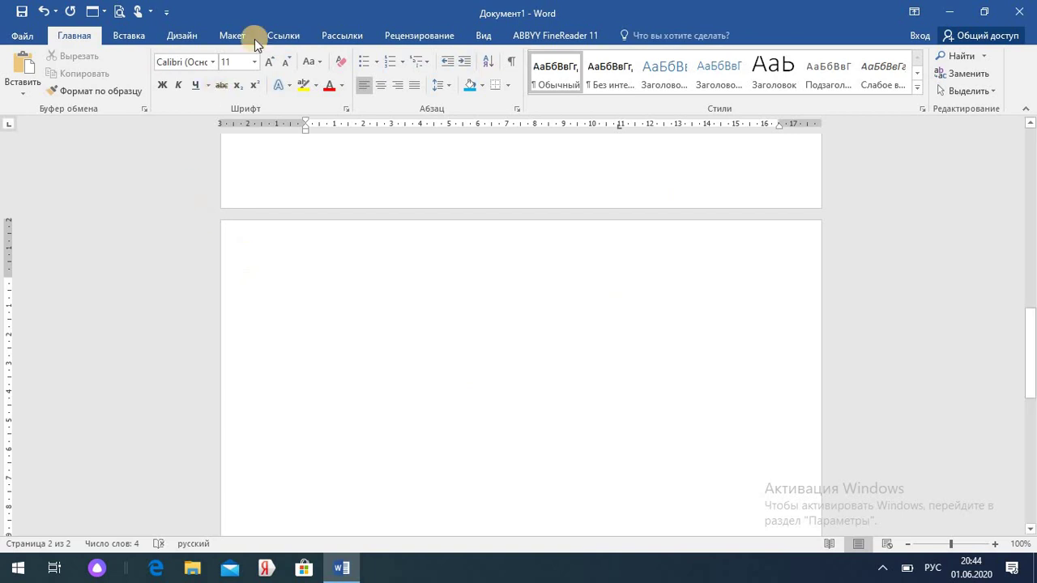
Insert a vertical picture list SmartArt (Вертикальный список рисунков) from the Список category on the second page.
left_click(130, 36)
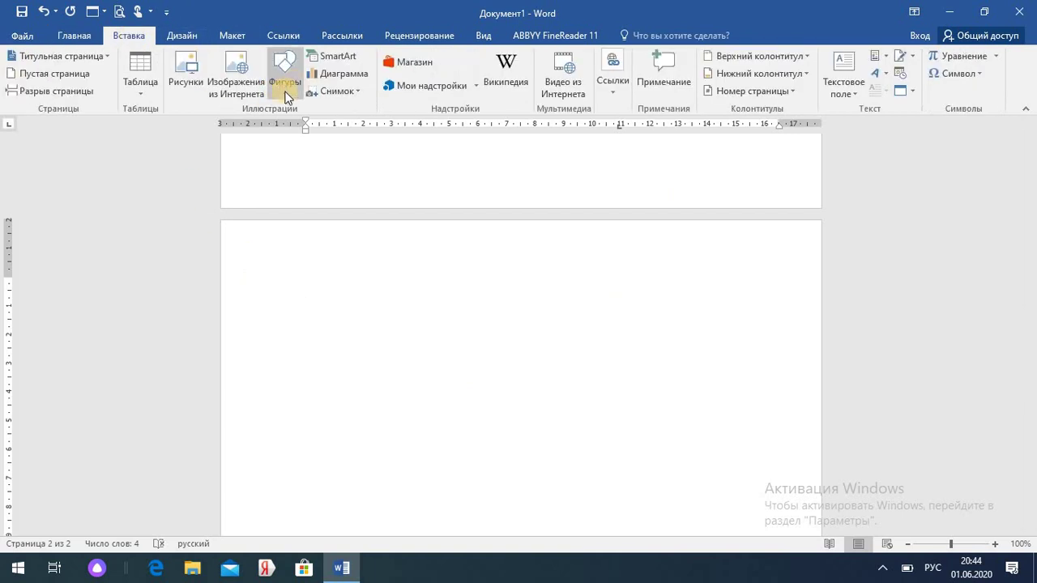
left_click(285, 81)
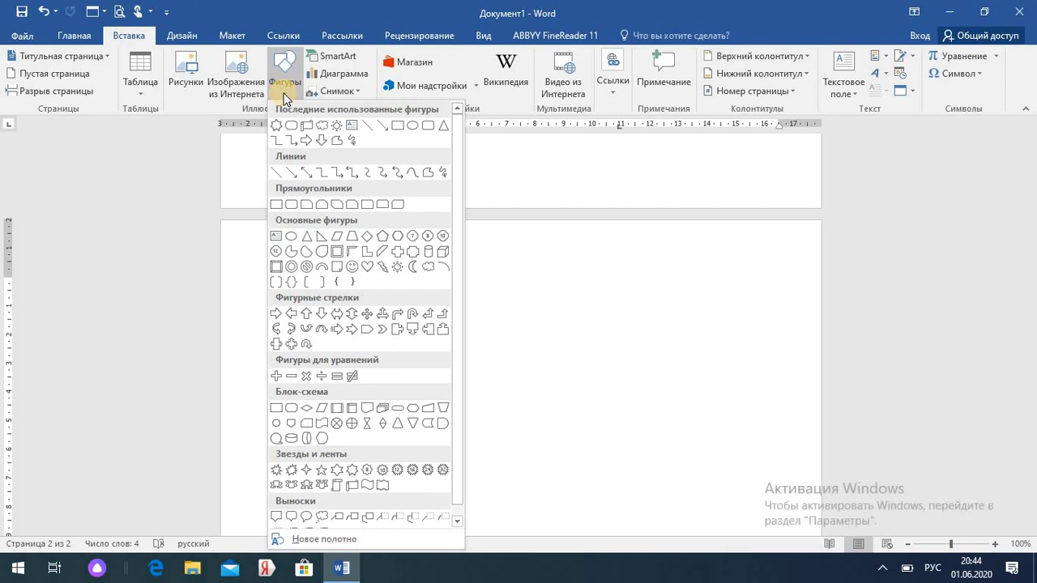
left_click(343, 60)
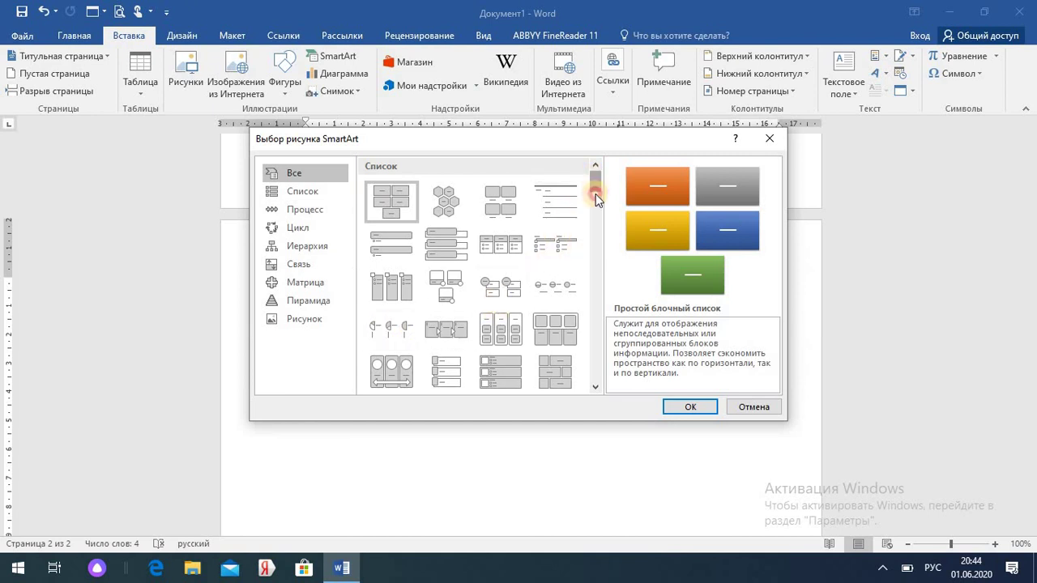
left_click_drag(596, 194, 599, 300)
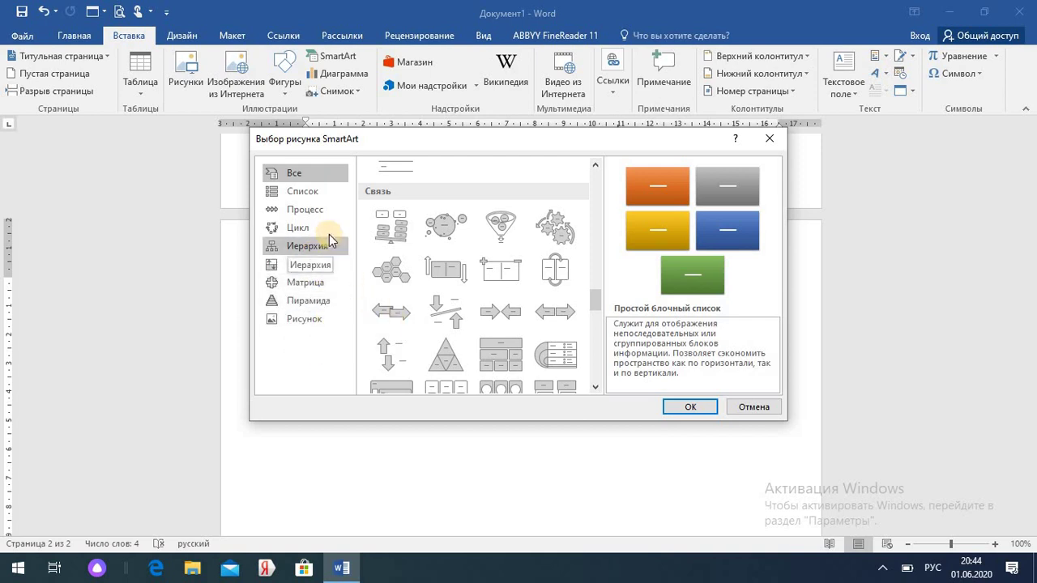
left_click(314, 193)
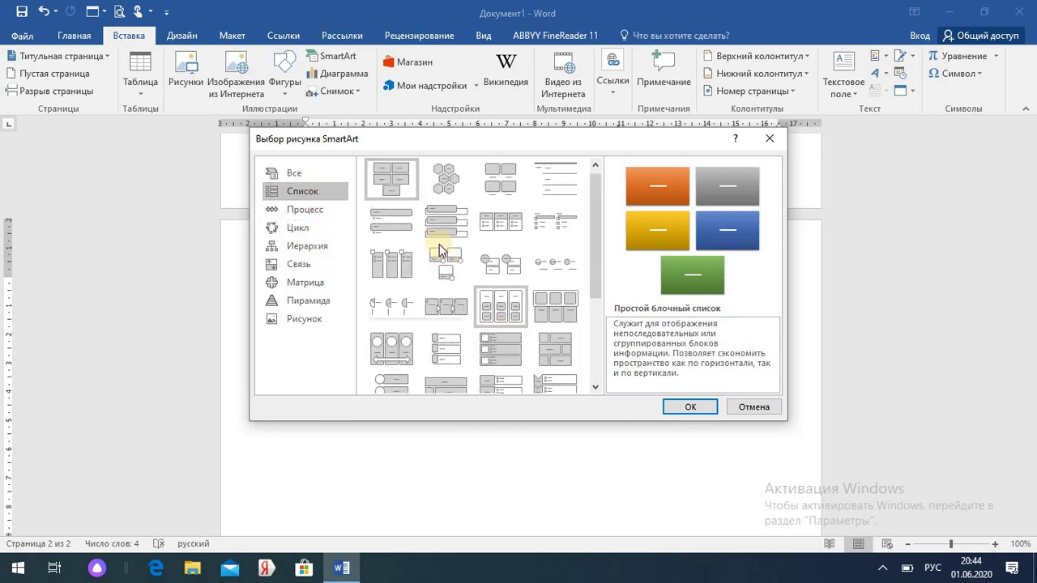
double_click(502, 356)
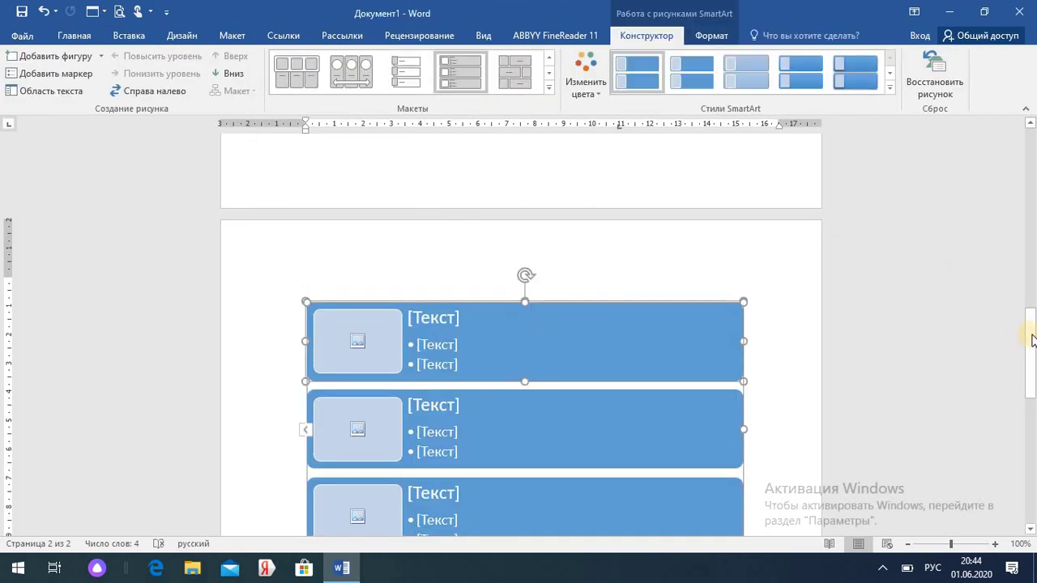
Recolour the SmartArt with the fourth Цветной scheme, giving yellow, green and blue blocks.
mouse_move(1030, 328)
left_mouse_down()
mouse_move(1033, 365)
mouse_move(1030, 348)
left_mouse_up()
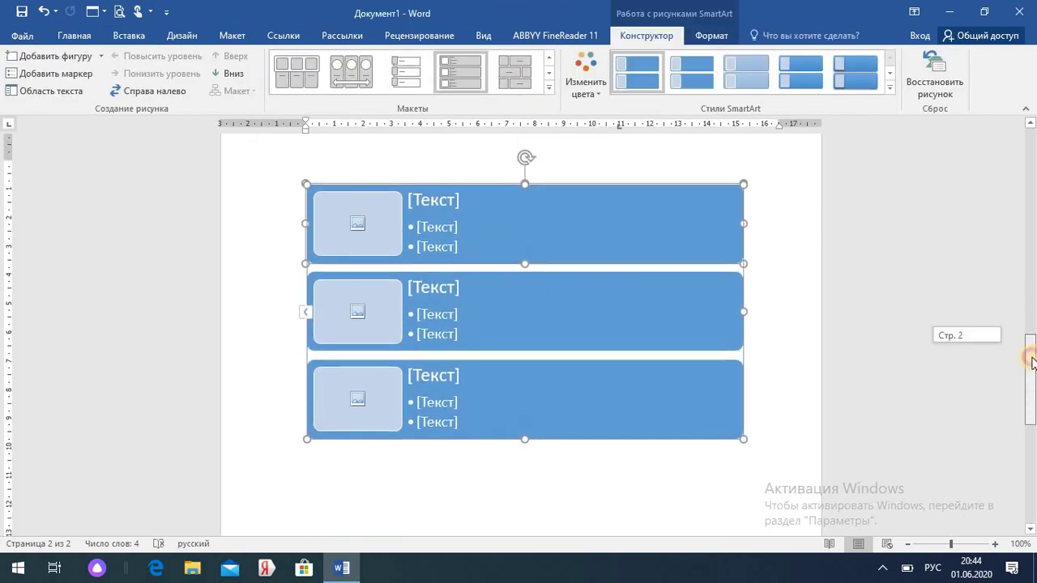
left_click(602, 91)
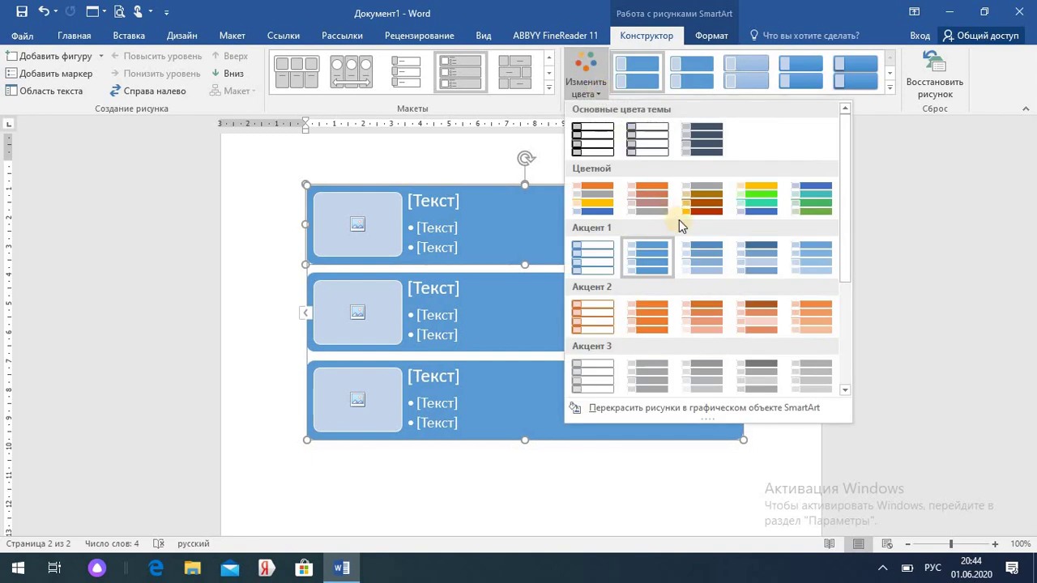
left_click(756, 205)
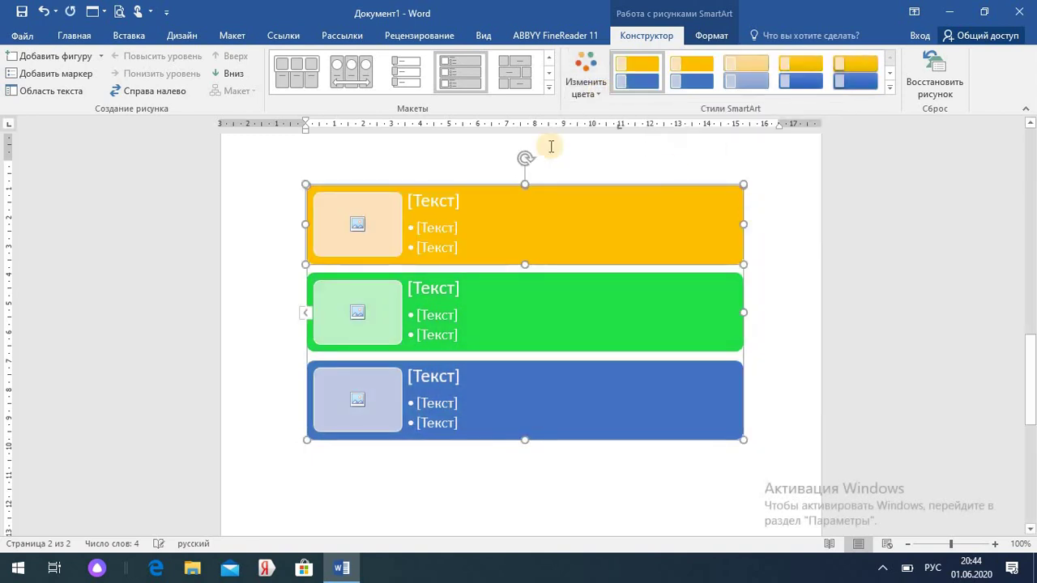
Shade the background behind the SmartArt blocks, trying green and settling on purple.
left_click(71, 37)
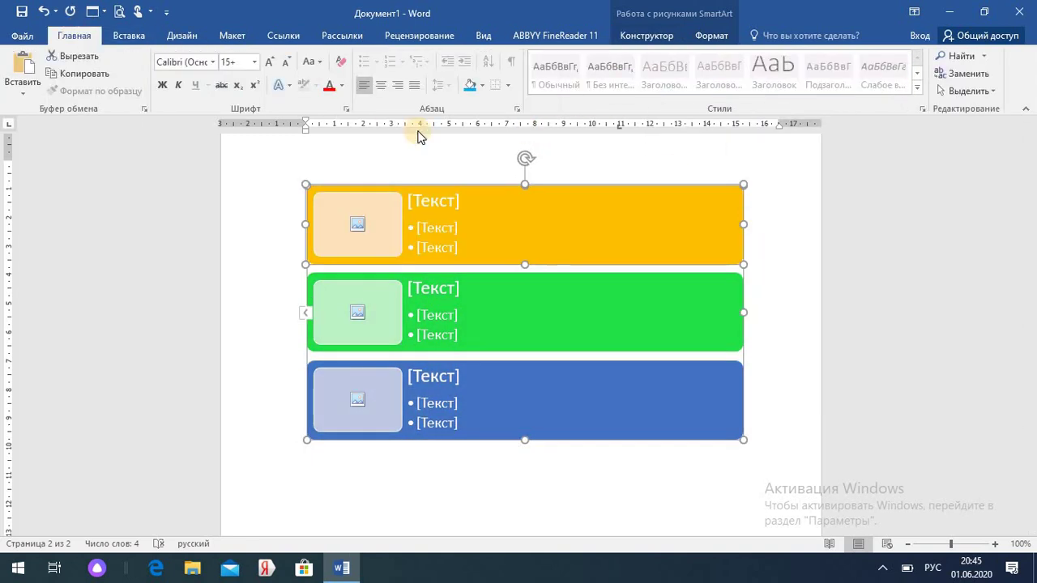
left_click(482, 86)
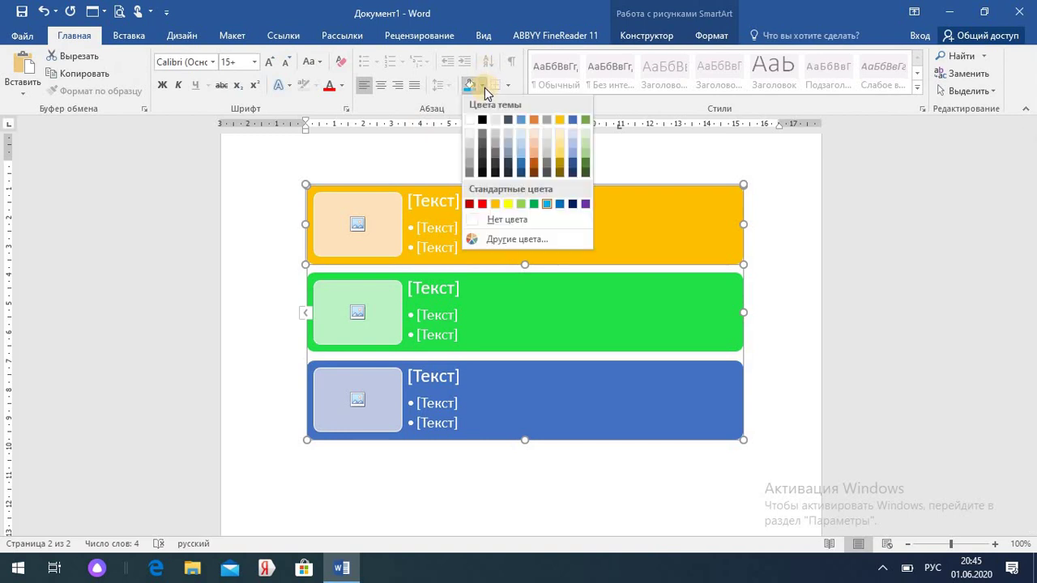
left_click(535, 205)
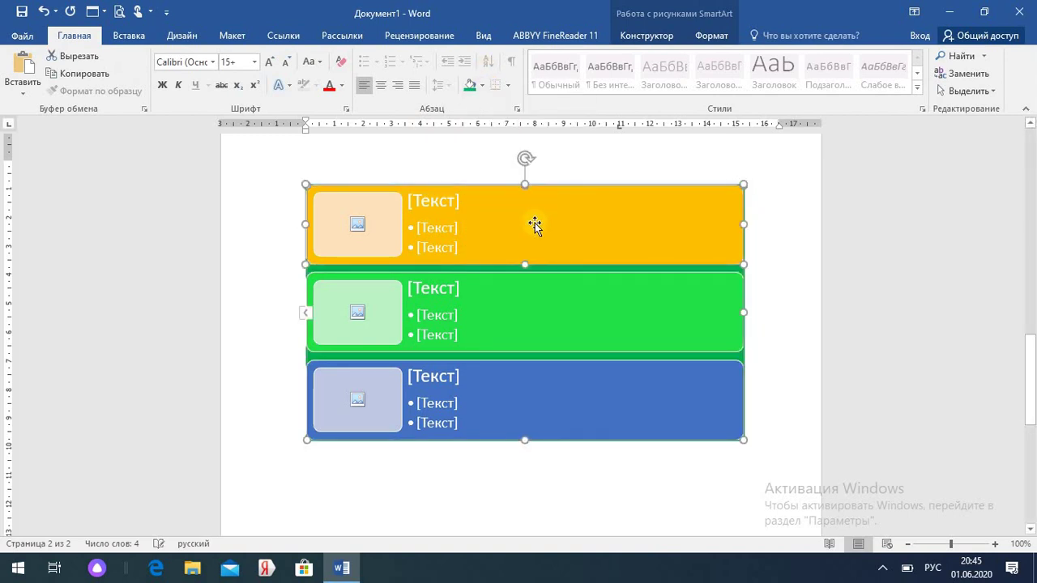
left_click(482, 86)
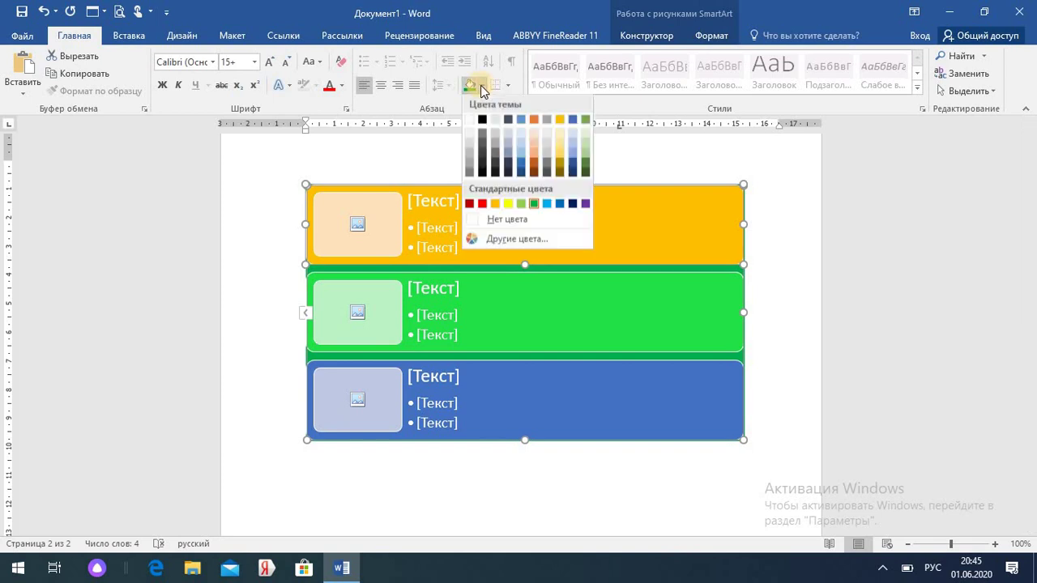
left_click(585, 204)
Add a fourth block to the SmartArt after the blue block.
right_click(598, 386)
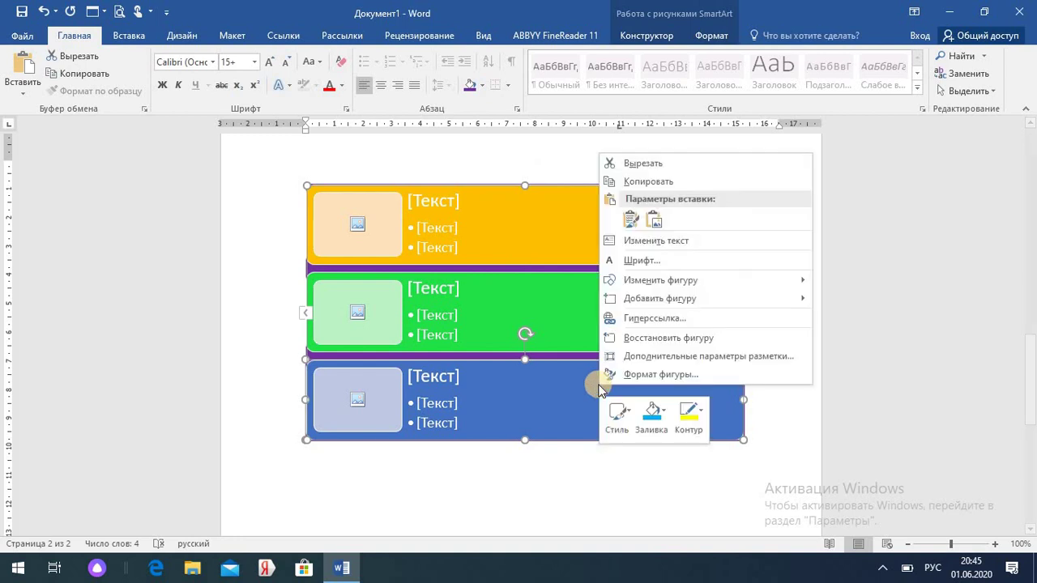
left_click(527, 417)
right_click(527, 418)
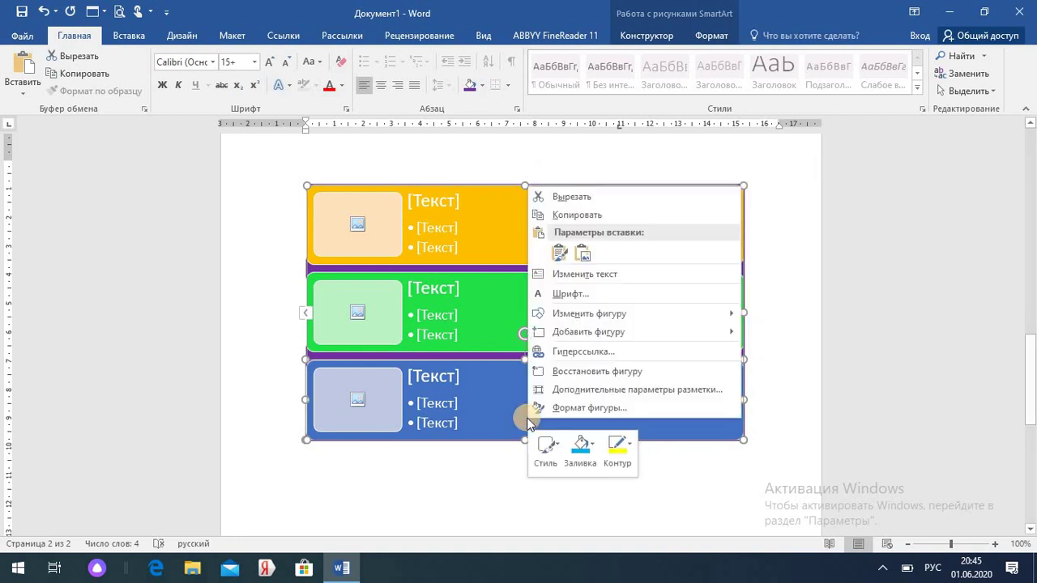
mouse_move(597, 320)
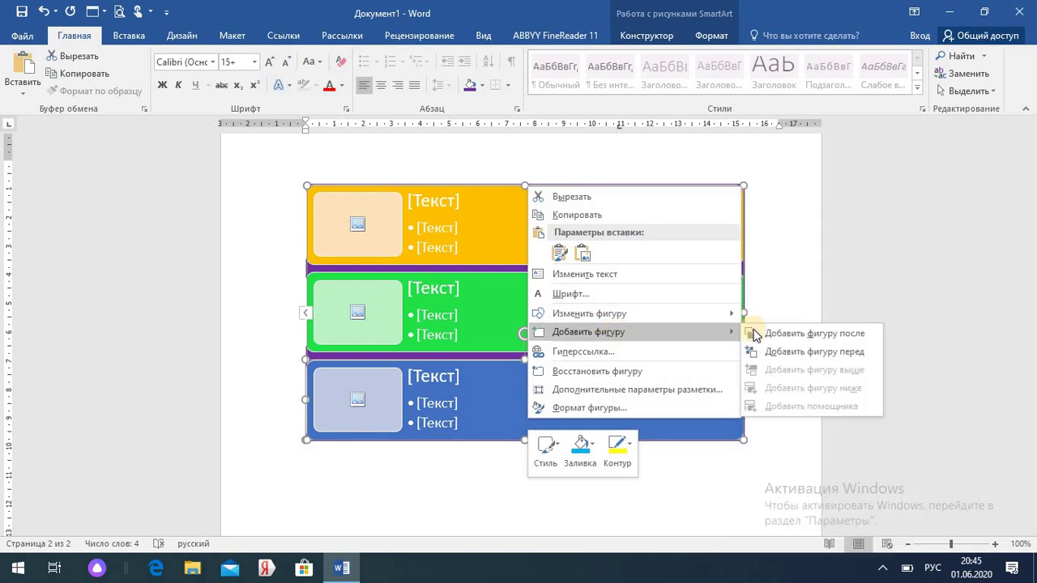
left_click(782, 333)
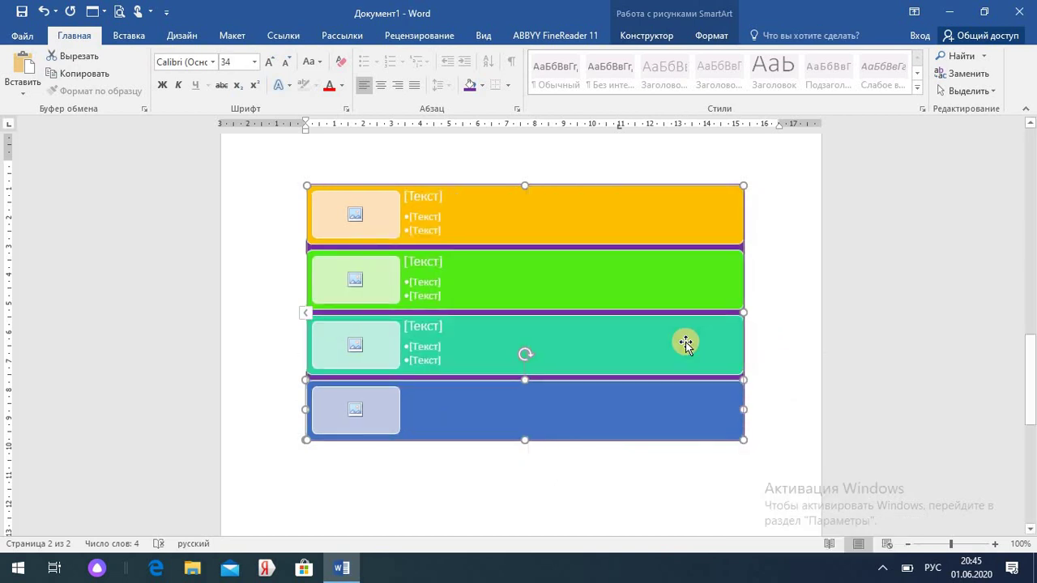
left_click(362, 216)
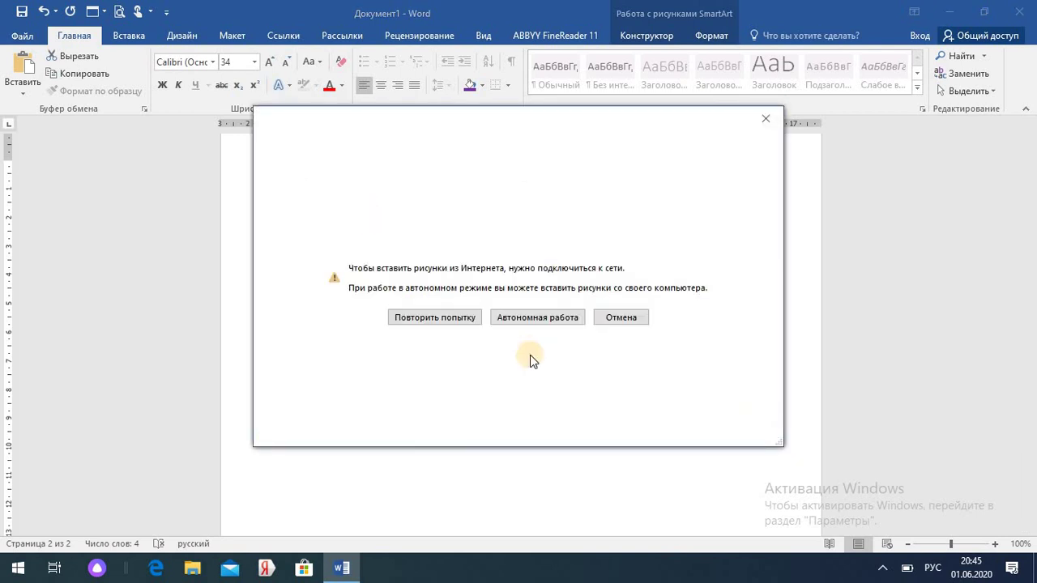
left_click(766, 119)
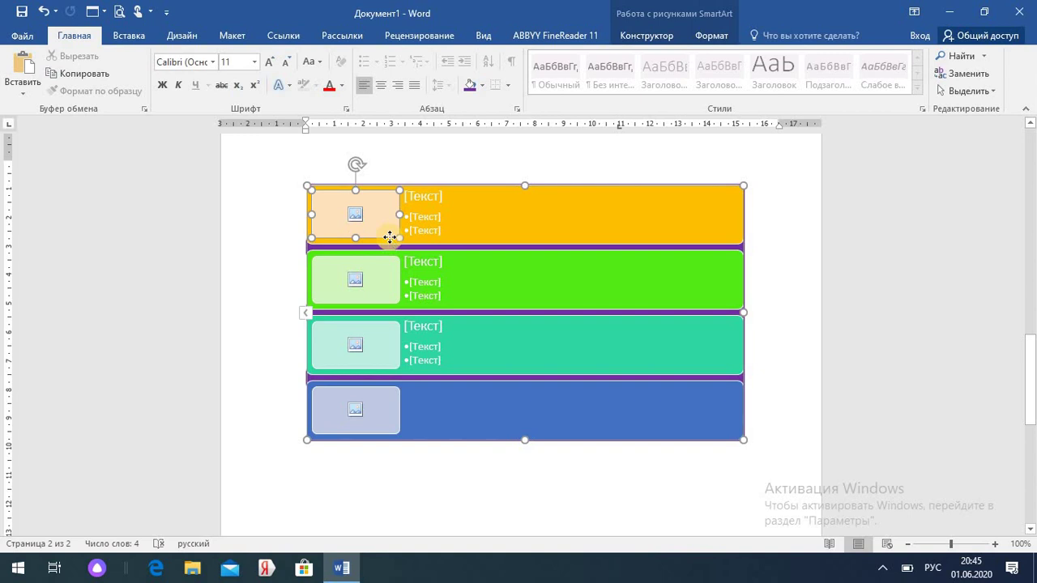
left_click(429, 217)
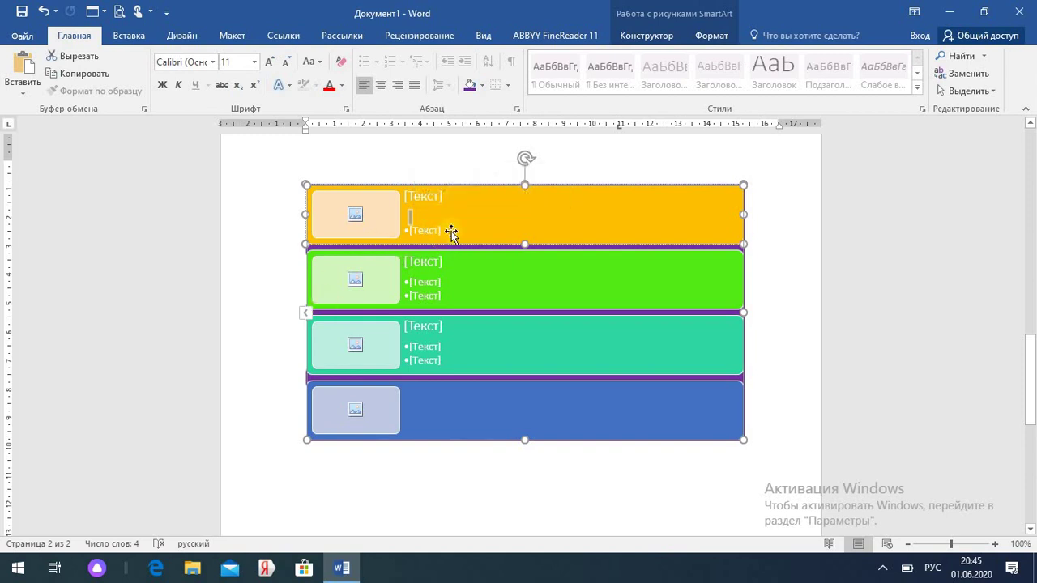
left_click(442, 226)
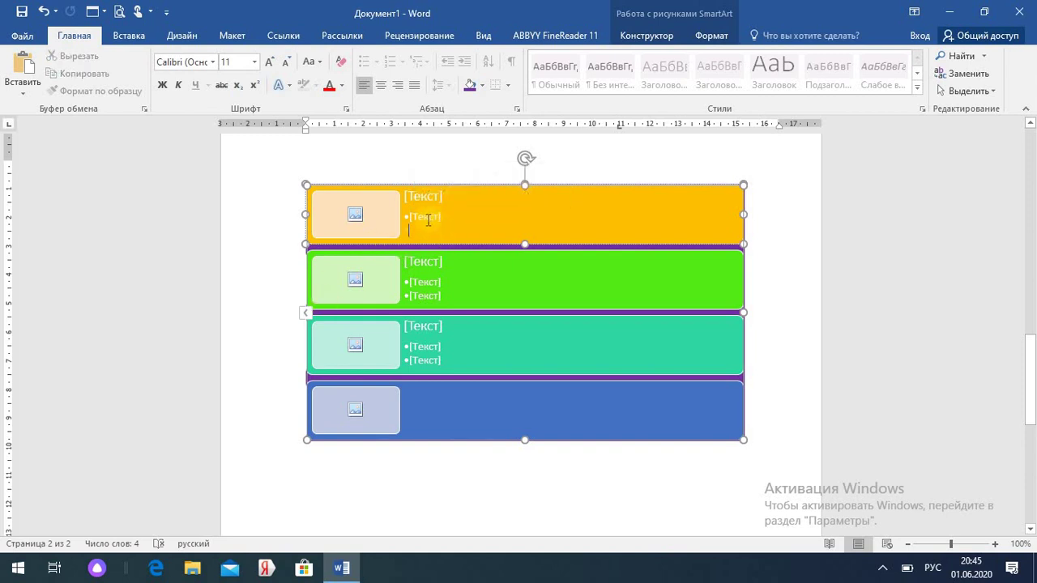
Open the SmartArt's text outline and enter "Мамлекет" as the heading of the first block.
left_click(306, 316)
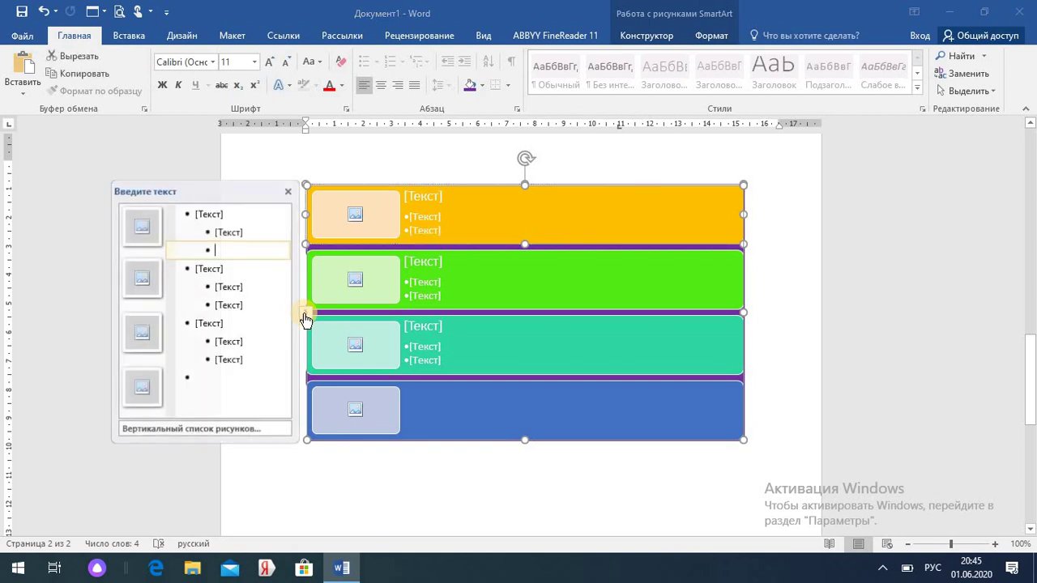
left_click(226, 214)
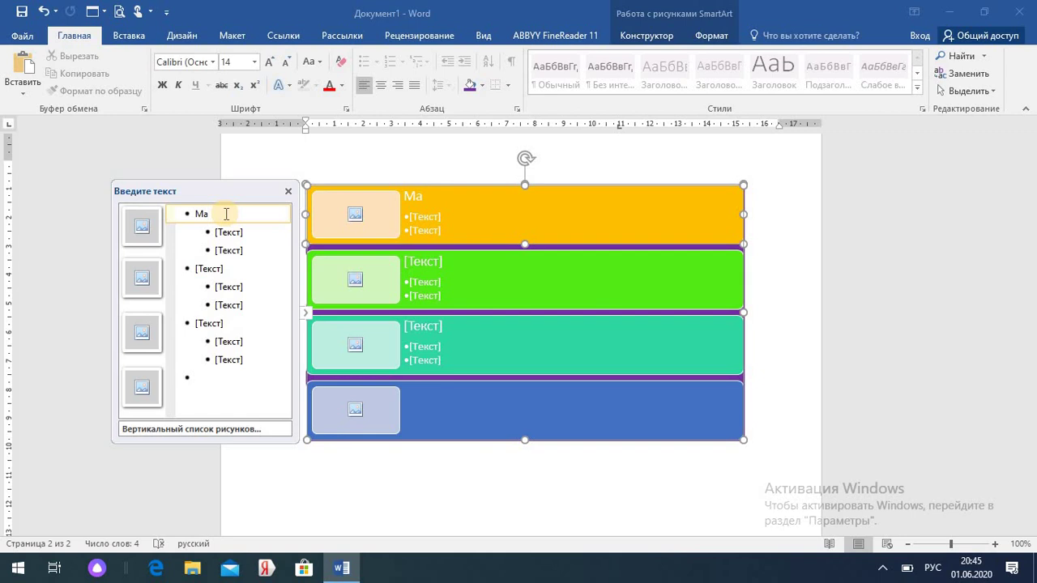
type("Ма")
key("BackSpace")
key("BackSpace")
type("Мамлекет")
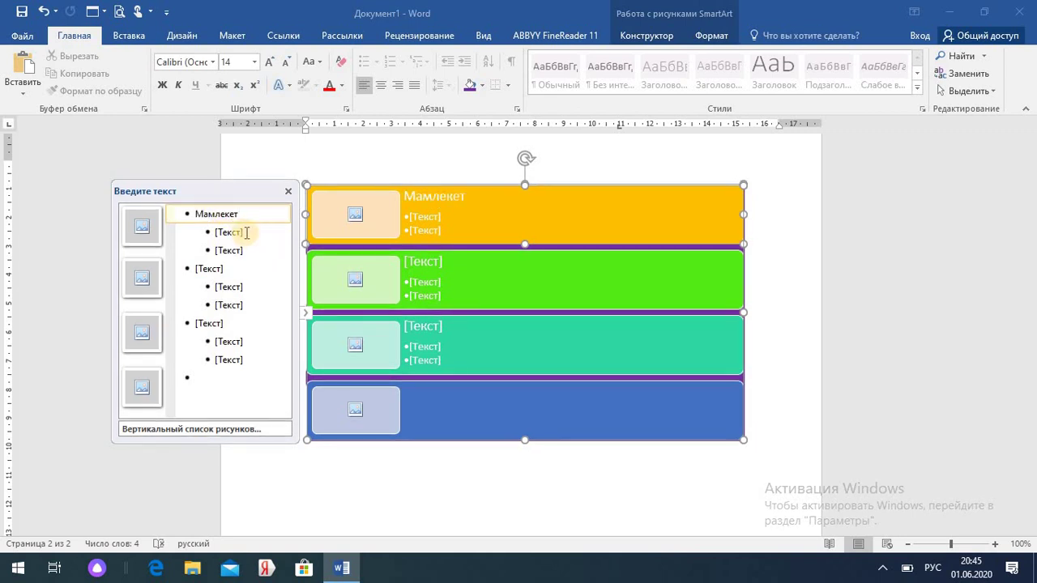
Enter "Жогорку Кенеш" and "ММК" as the two sub-items under "Мамлекет".
left_click(246, 233)
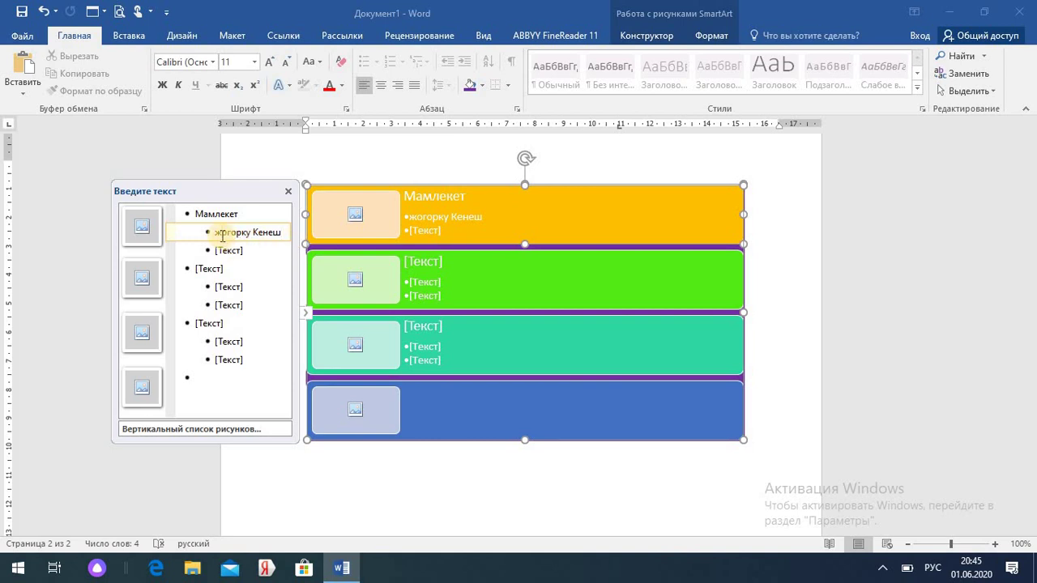
left_click_drag(223, 235, 212, 233)
type("Ж")
left_click(245, 251)
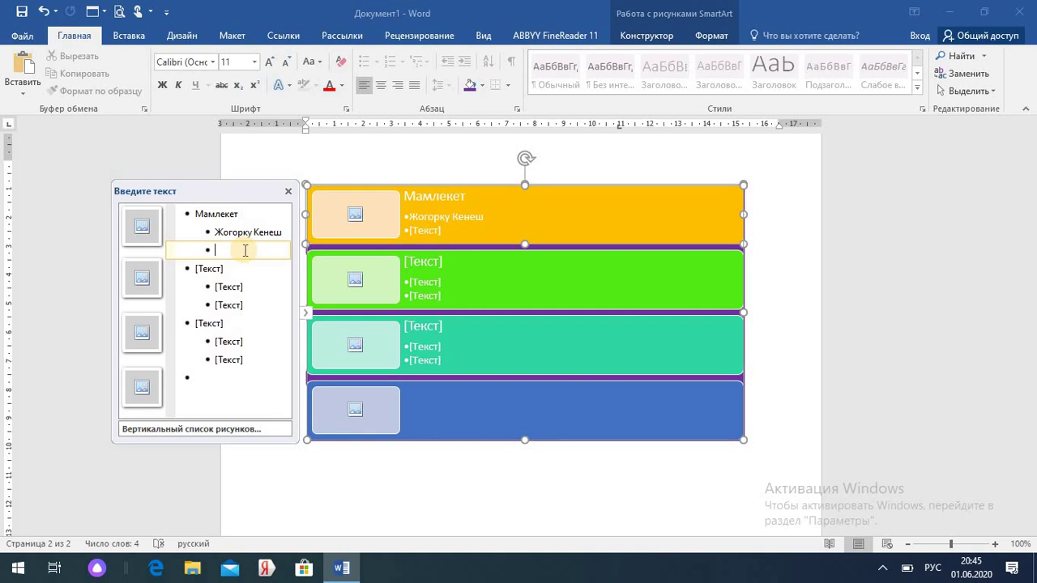
type("ММК")
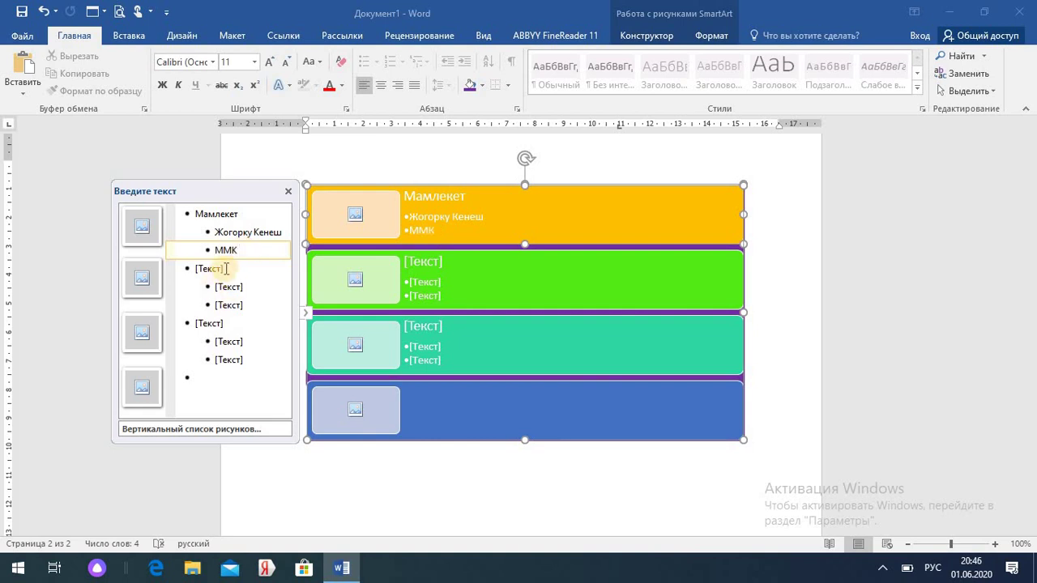
Fill the second block with the heading "Билим беруу" and the sub-items "ЖОЖ" and "АОЖ".
left_click(226, 268)
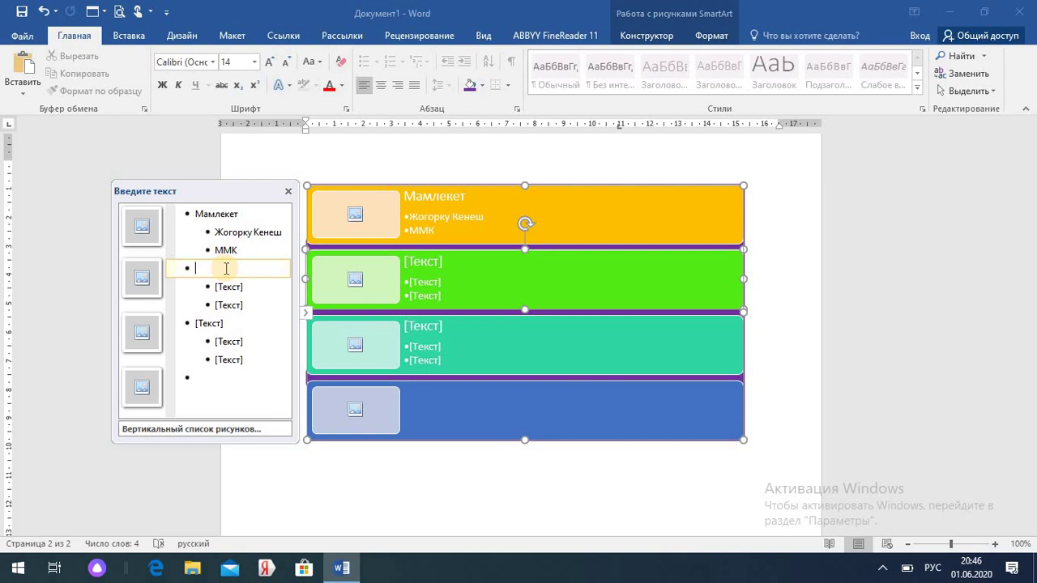
type("Билим бер")
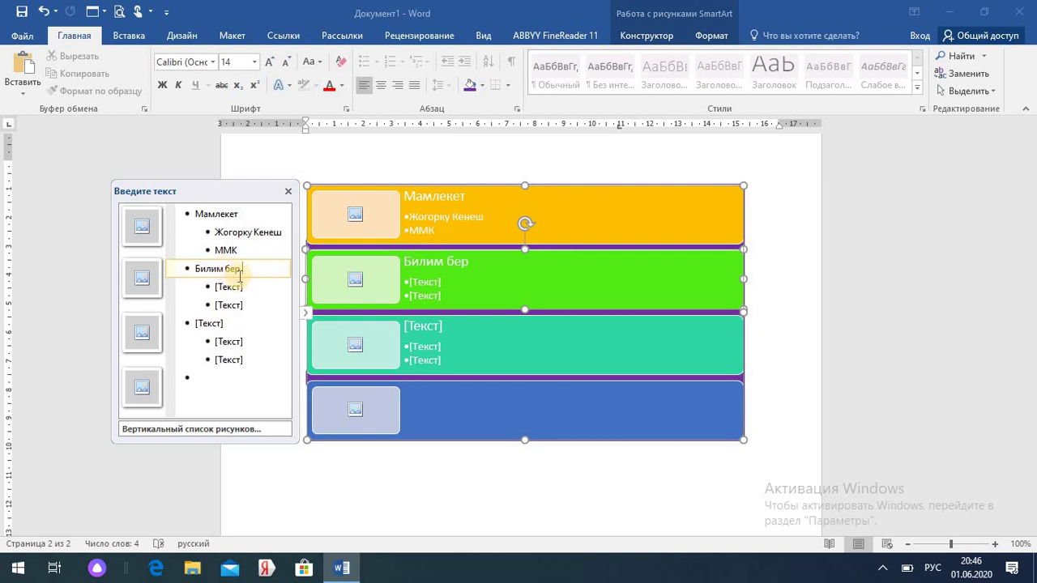
type("уу")
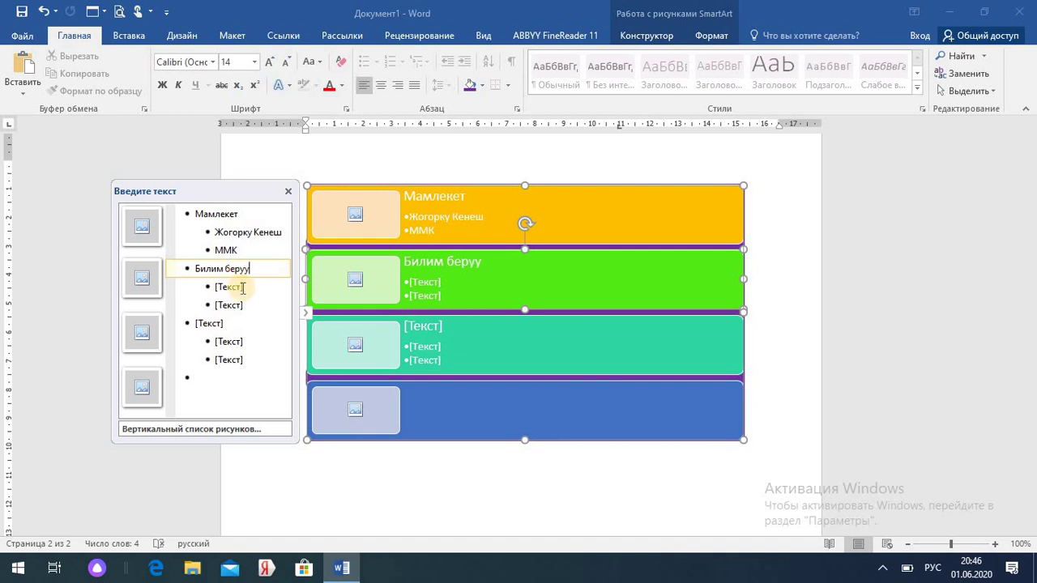
left_click(242, 287)
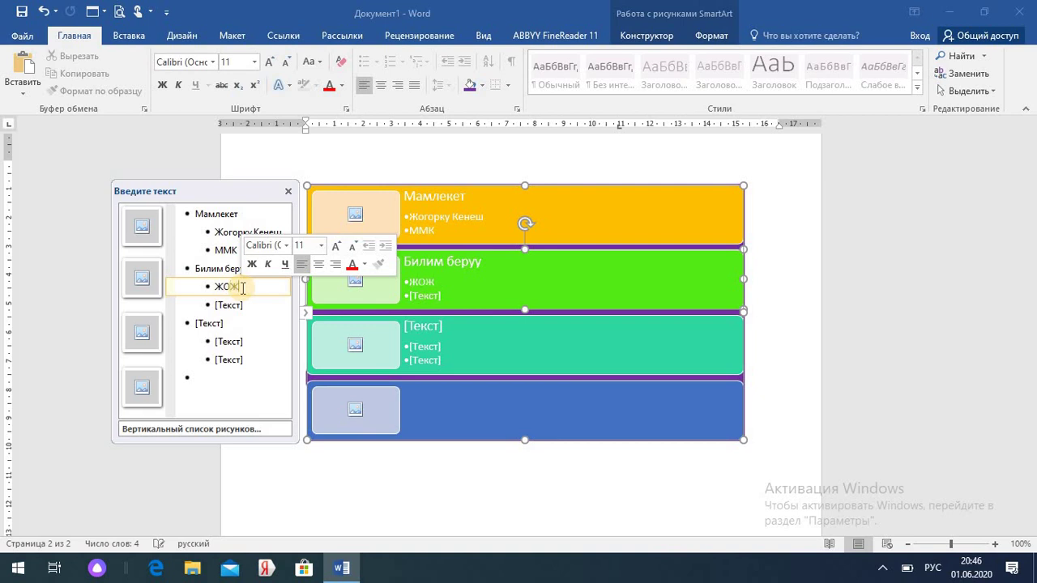
left_click(244, 304)
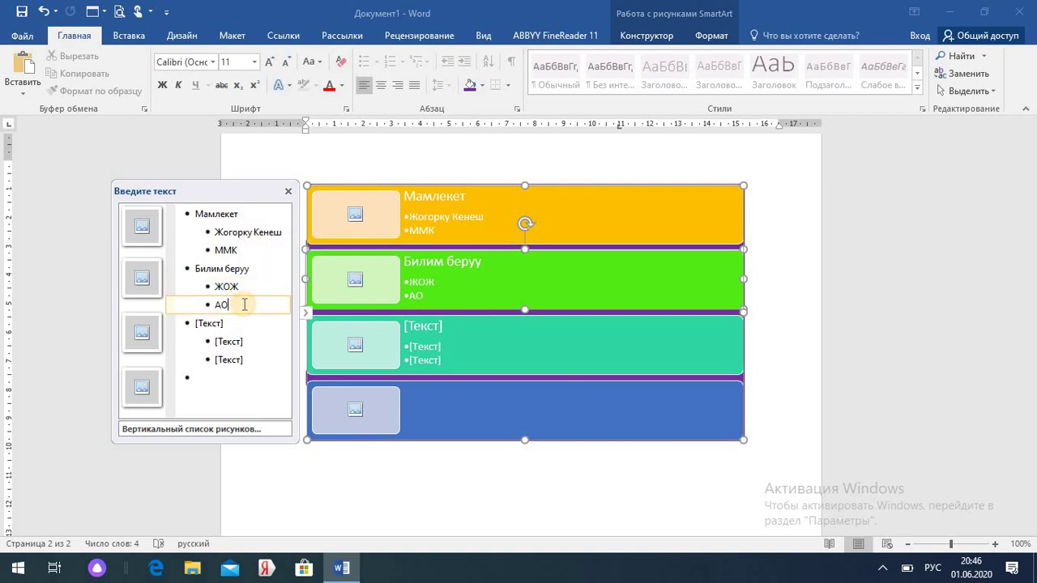
type("АОЖ")
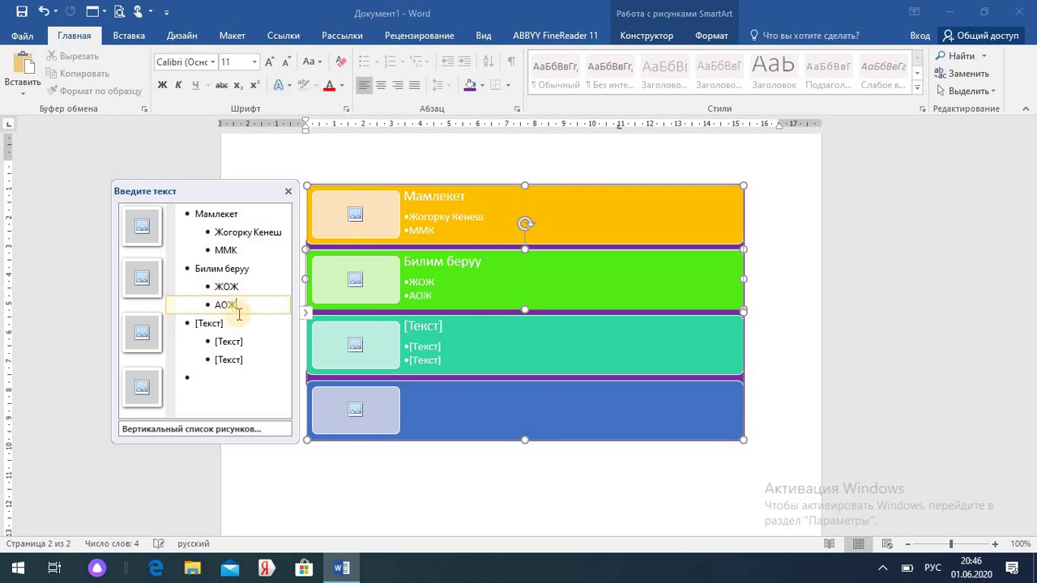
Fill the third SmartArt block with the heading "мектепер" and the sub-items "негизги" and "орто".
left_click(228, 321)
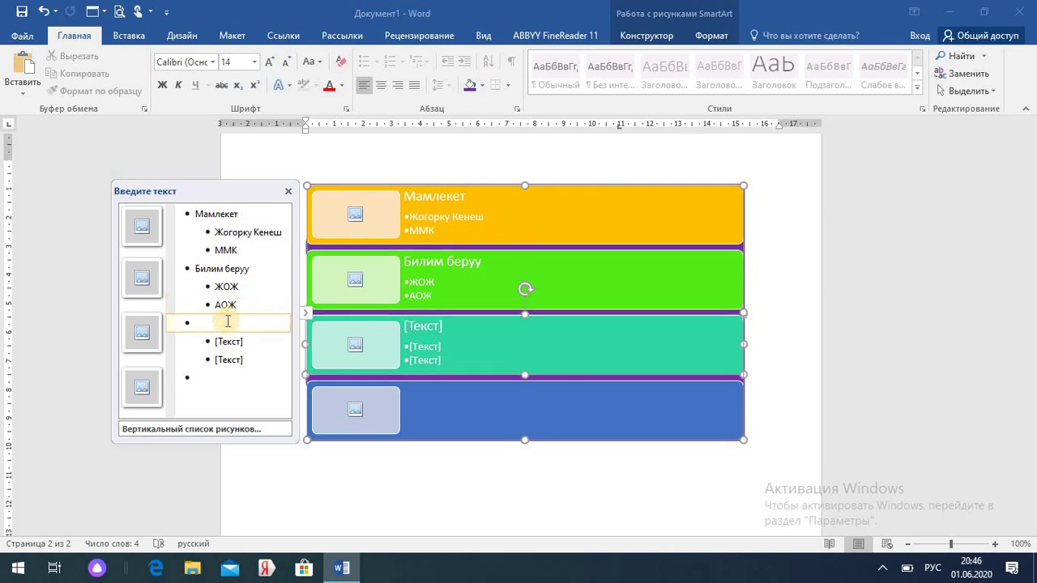
type("мектепер")
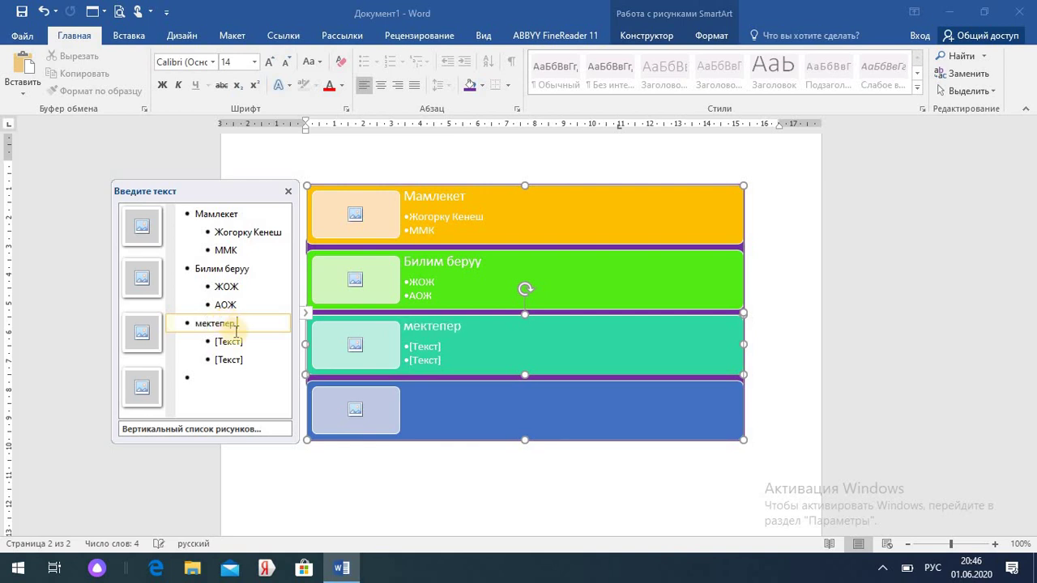
left_click(241, 341)
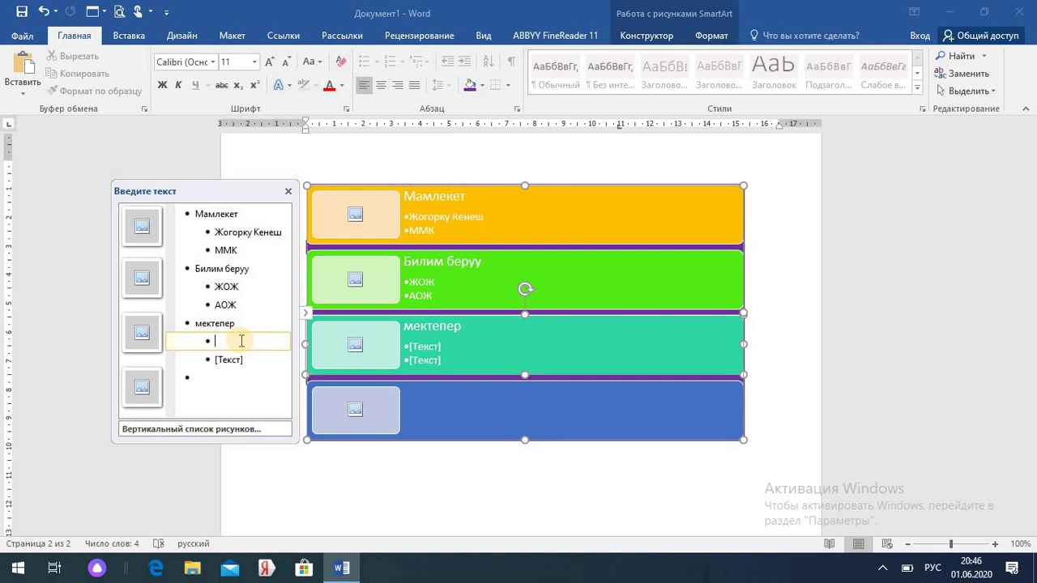
type("негизги")
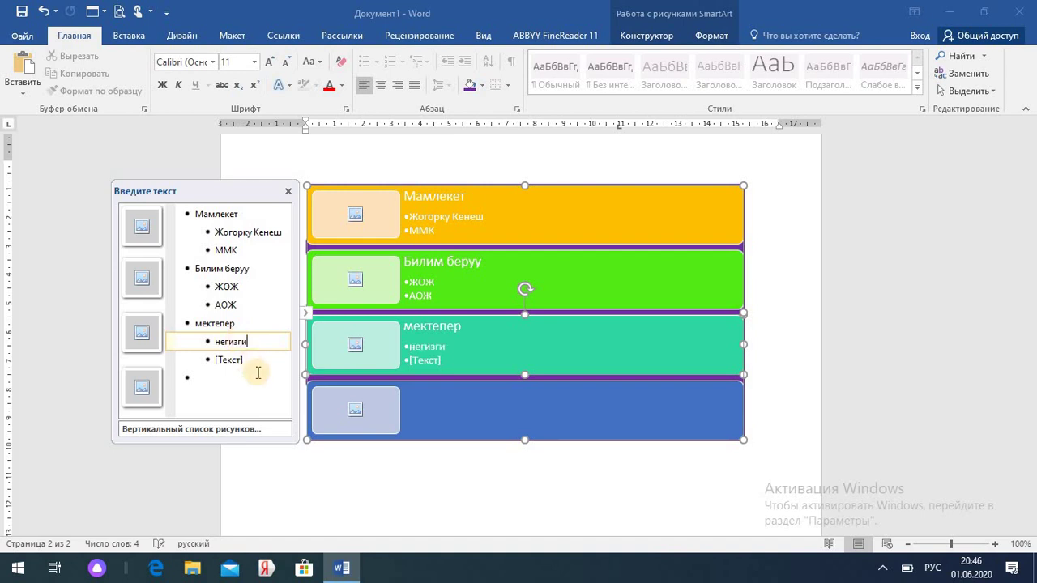
left_click(246, 362)
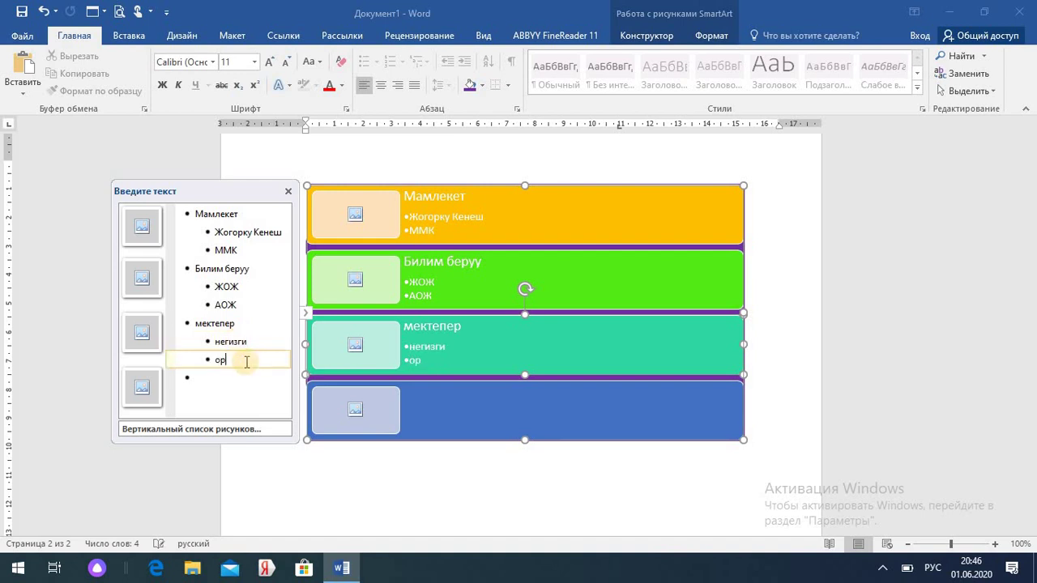
type("орто")
Enter "башталгыч" as the heading of the fourth block and close the SmartArt's text outline.
left_click(225, 377)
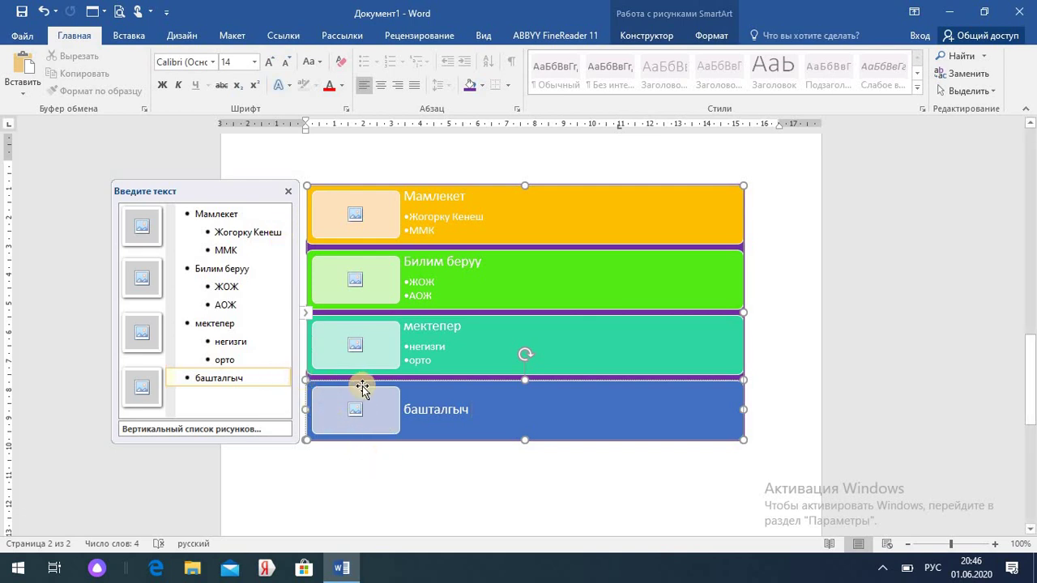
left_click(288, 191)
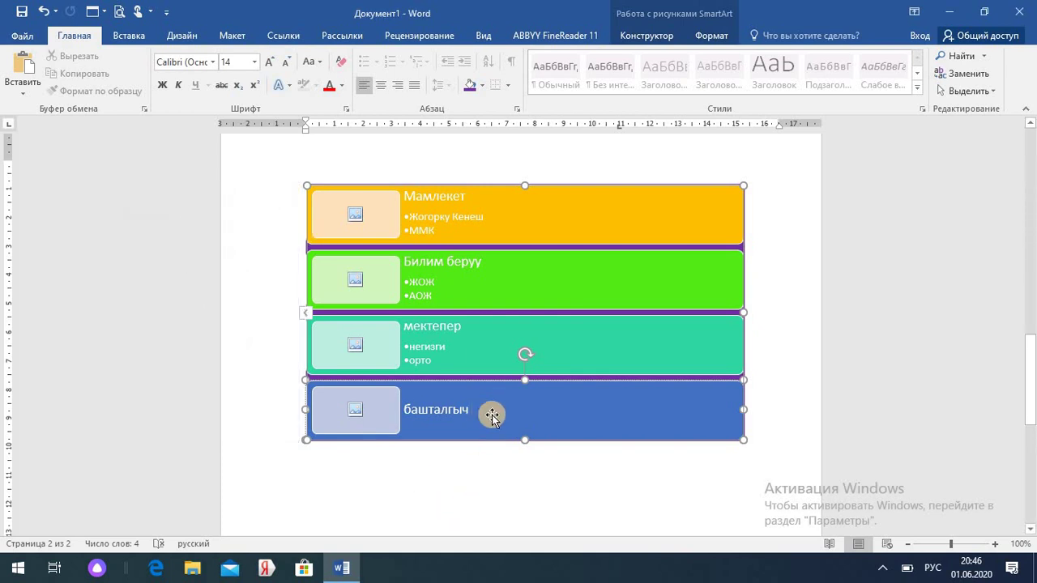
left_click(492, 415)
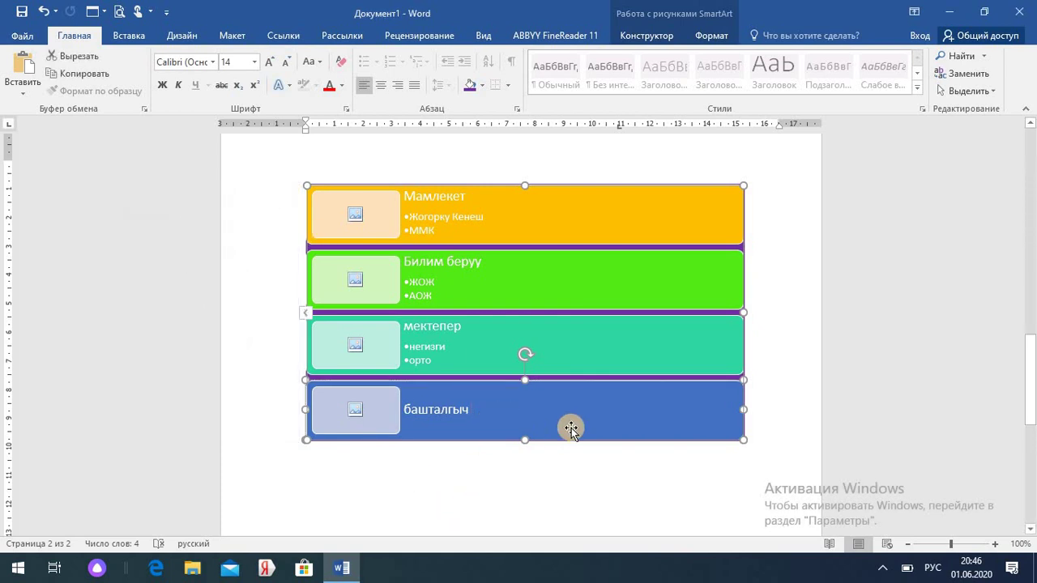
right_click(613, 414)
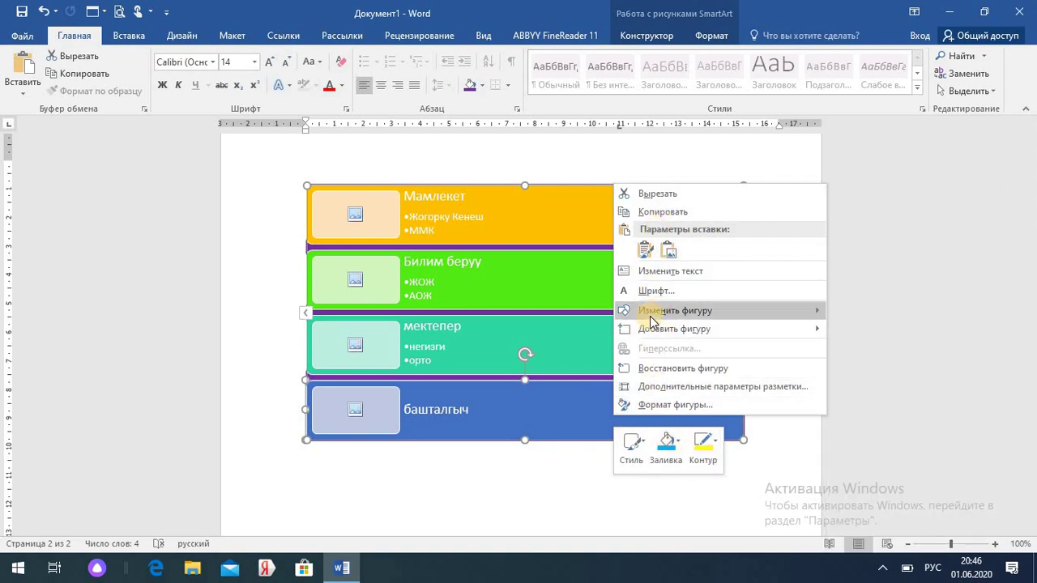
mouse_move(653, 316)
left_click(570, 399)
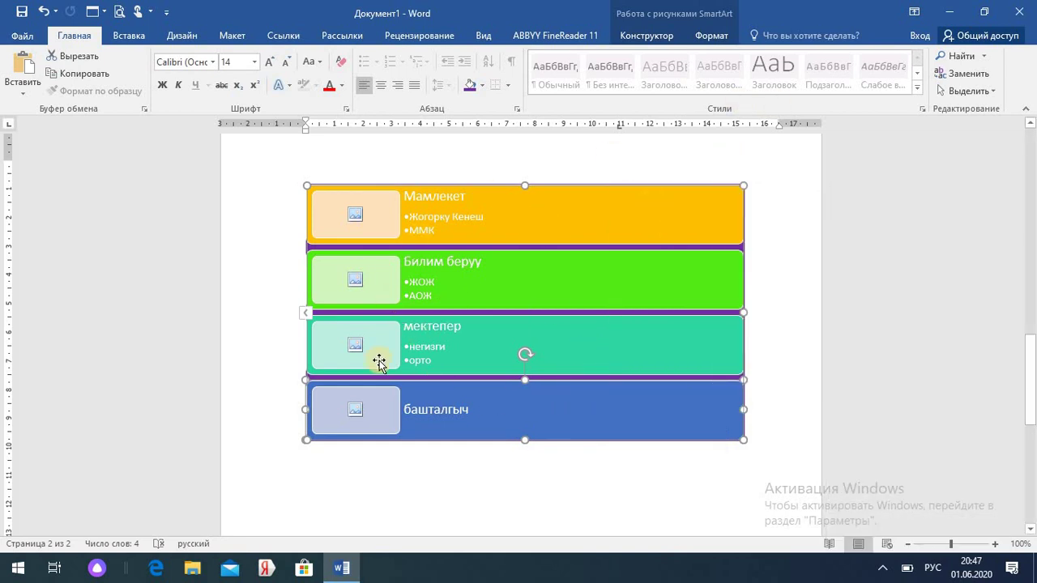
Change the shape of the blue "башталгыч" block to a pentagon arrow pointing right.
right_click(499, 408)
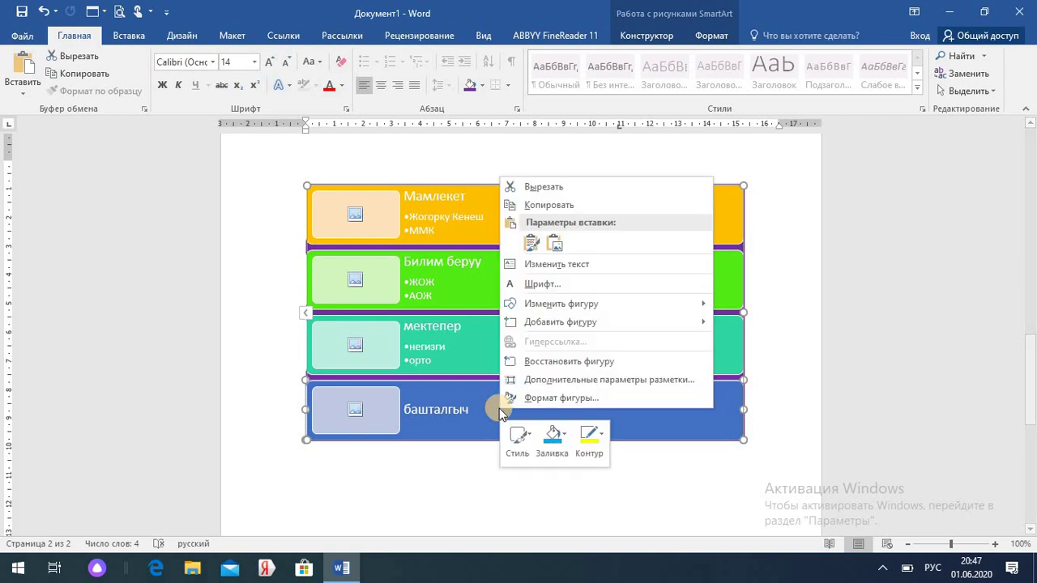
mouse_move(688, 303)
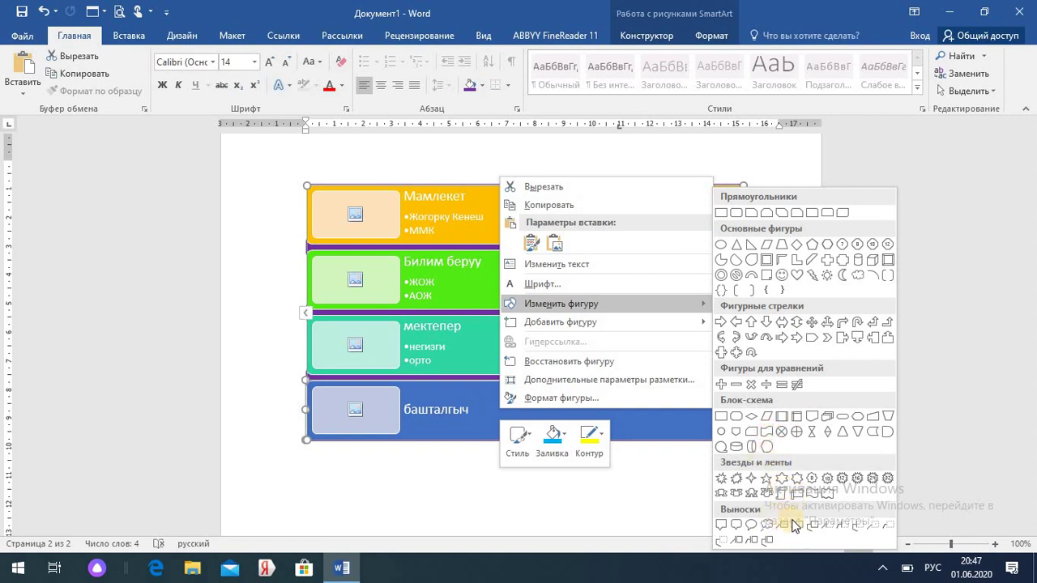
left_click(813, 338)
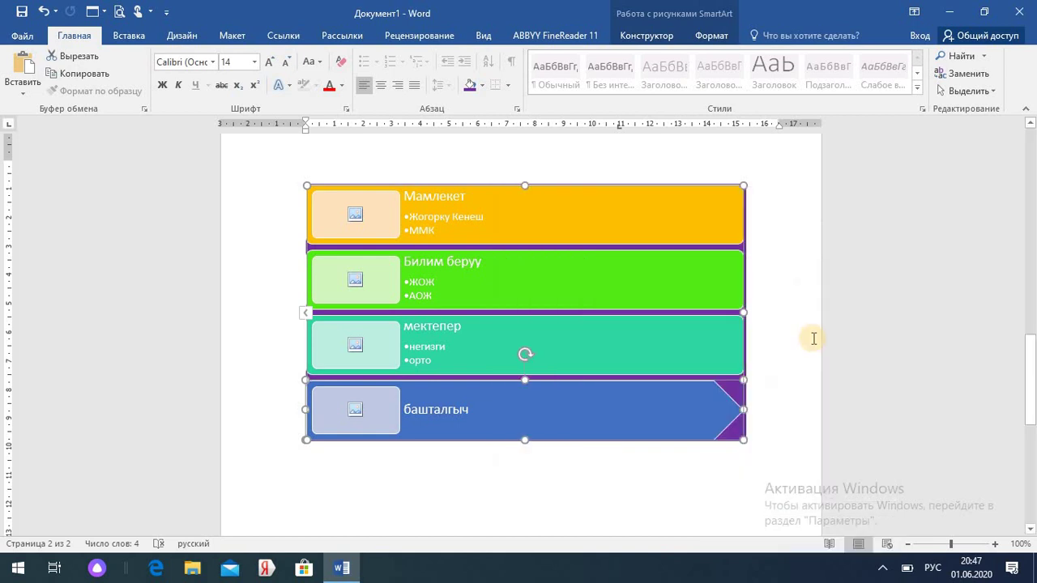
Change the shape of the teal "мектепер" block to the same right-pointing pentagon arrow.
left_click(643, 334)
right_click(644, 335)
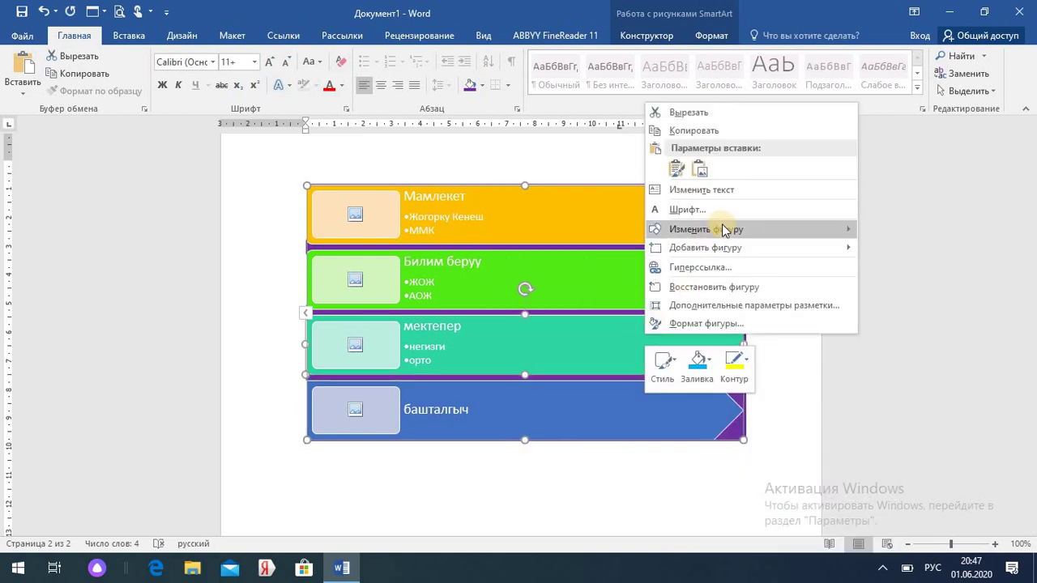
mouse_move(726, 229)
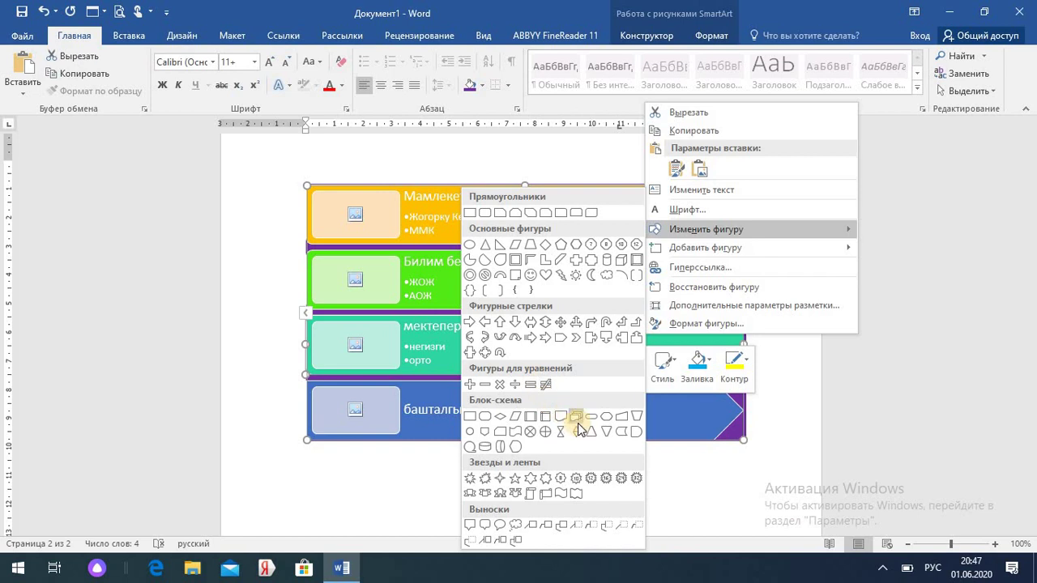
left_click(559, 339)
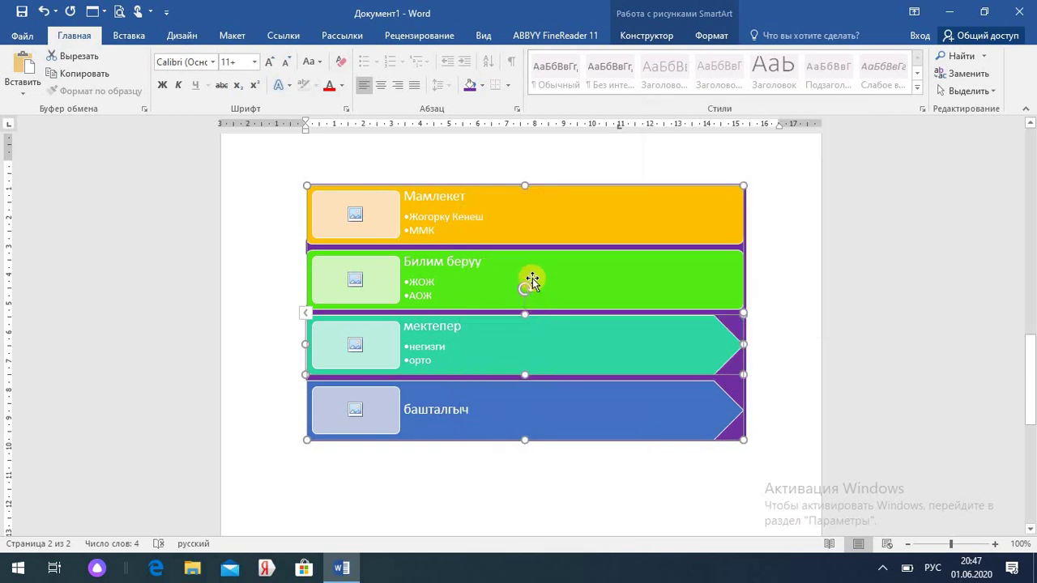
right_click(531, 276)
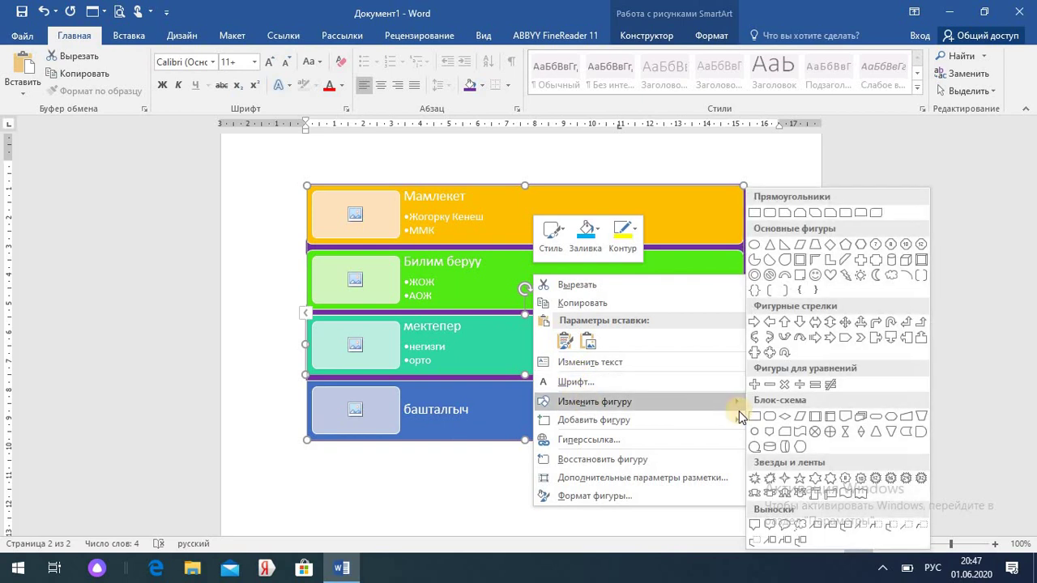
mouse_move(713, 419)
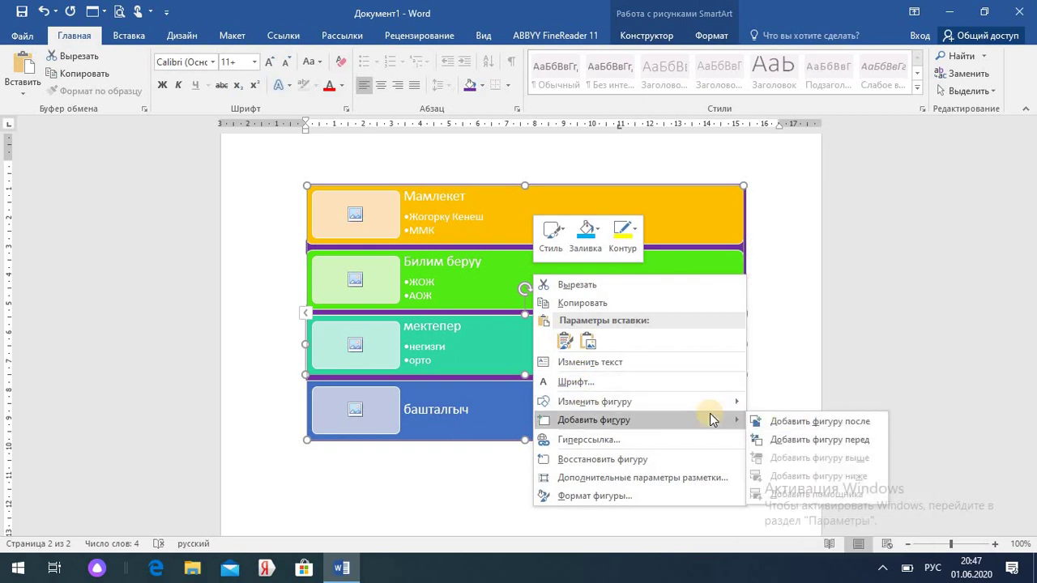
mouse_move(692, 403)
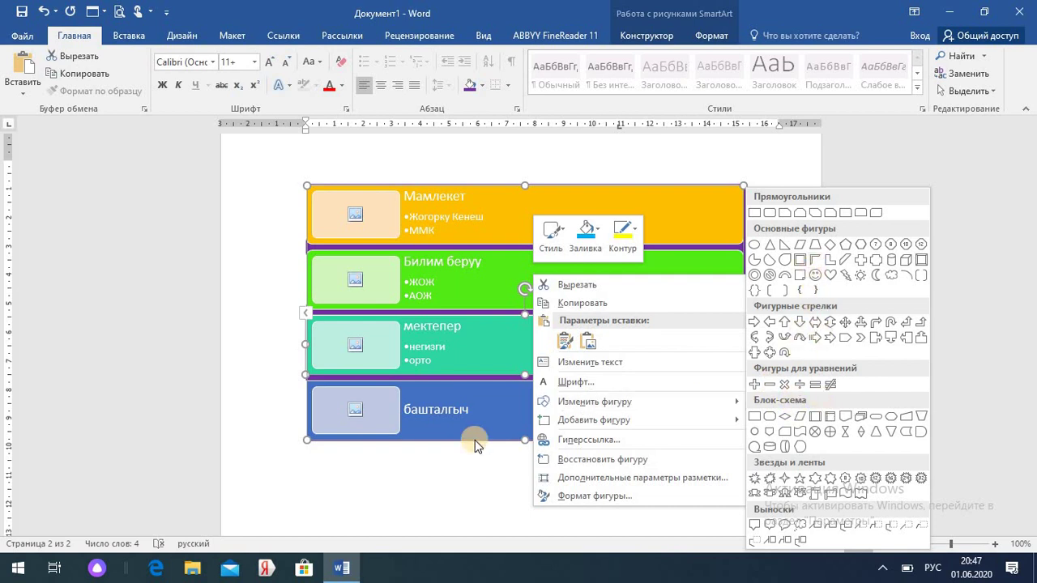
left_click(456, 470)
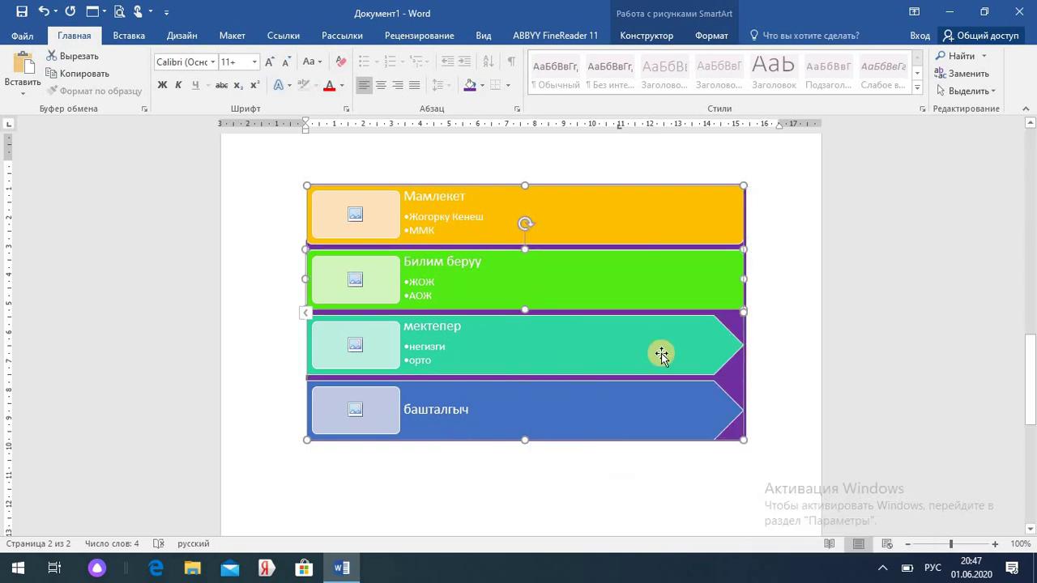
left_click(766, 342)
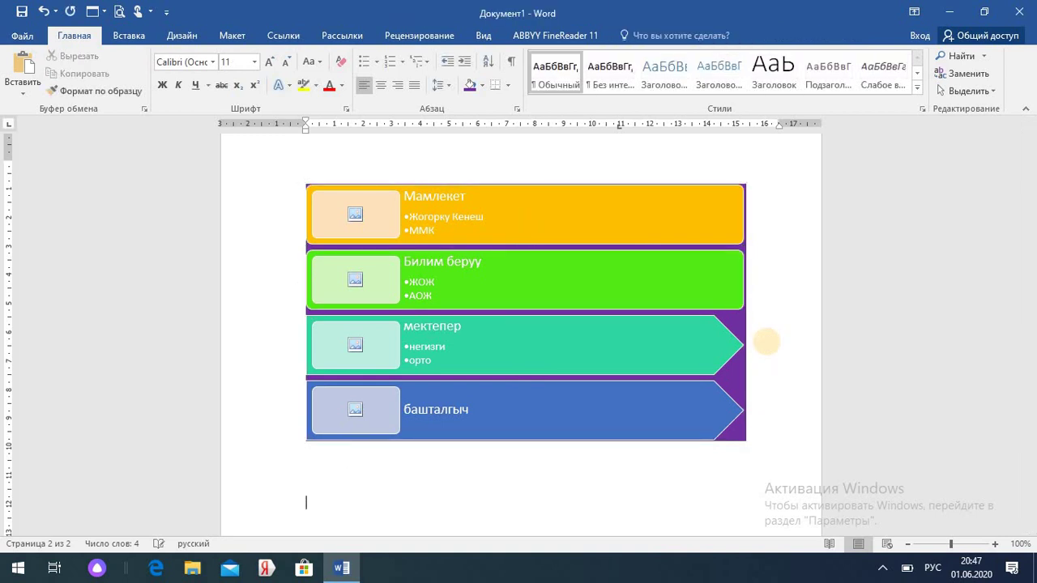
Draw a flowchart process rectangle about 8.6 cm wide and 2.4 cm high in the empty area below the SmartArt.
left_click_drag(1031, 386, 1029, 420)
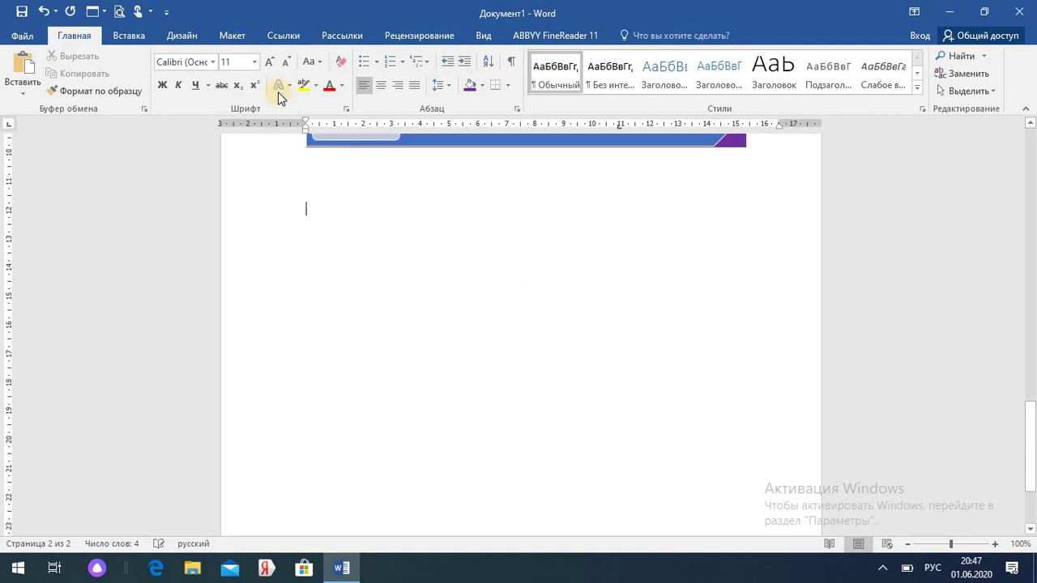
left_click(129, 35)
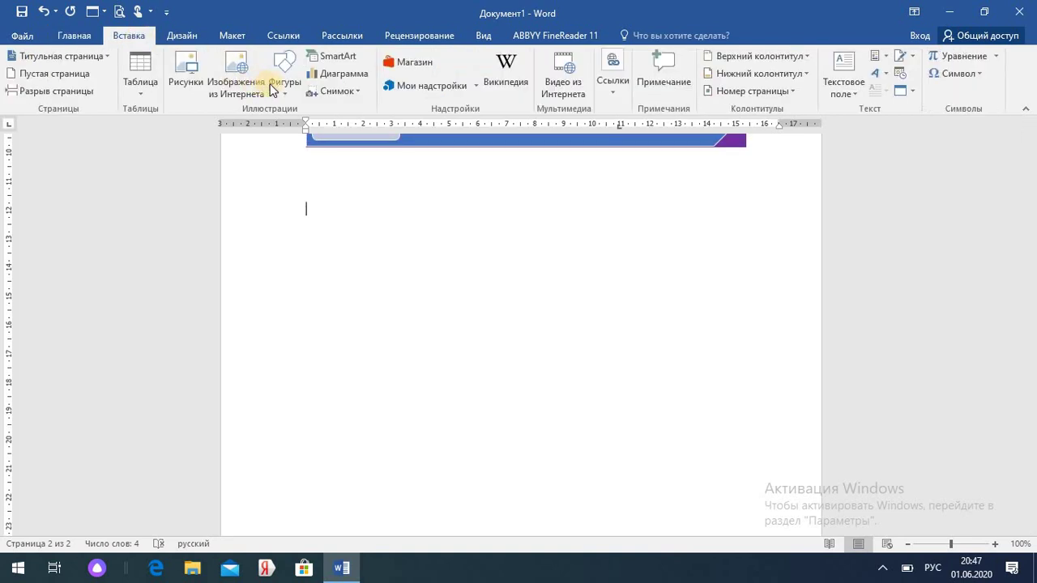
left_click(285, 81)
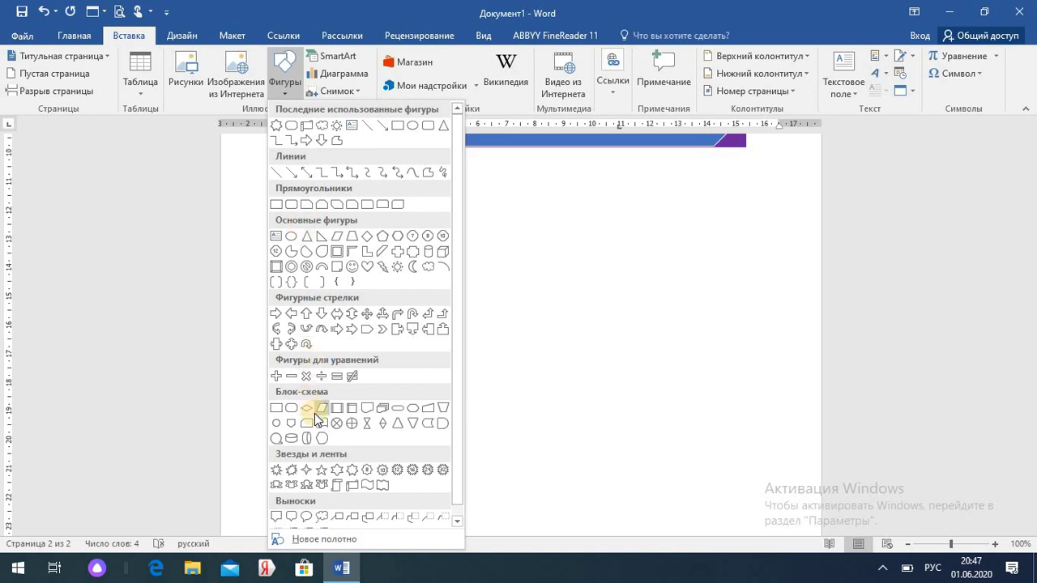
left_click(277, 407)
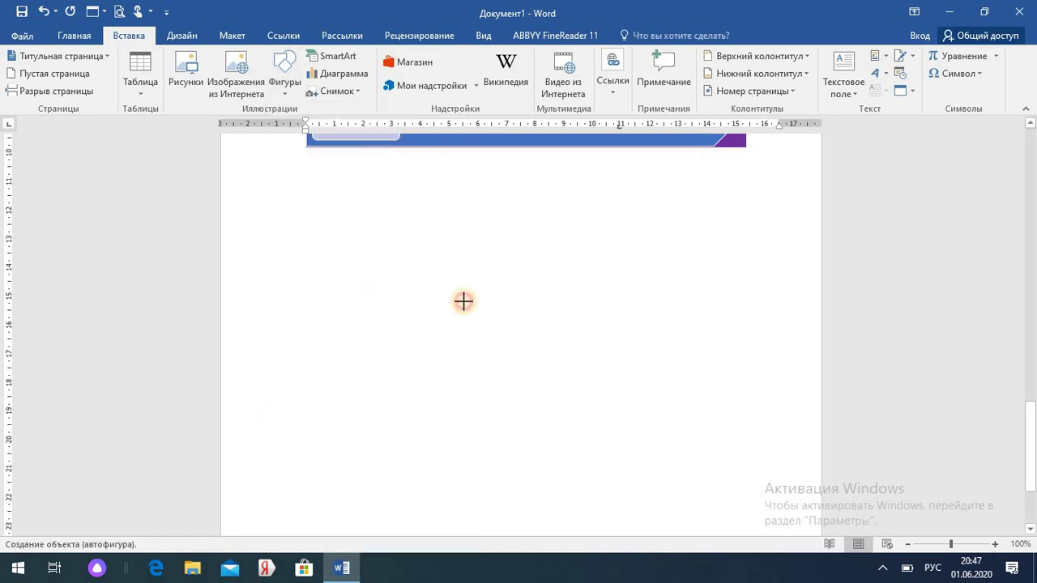
left_click_drag(361, 268, 611, 336)
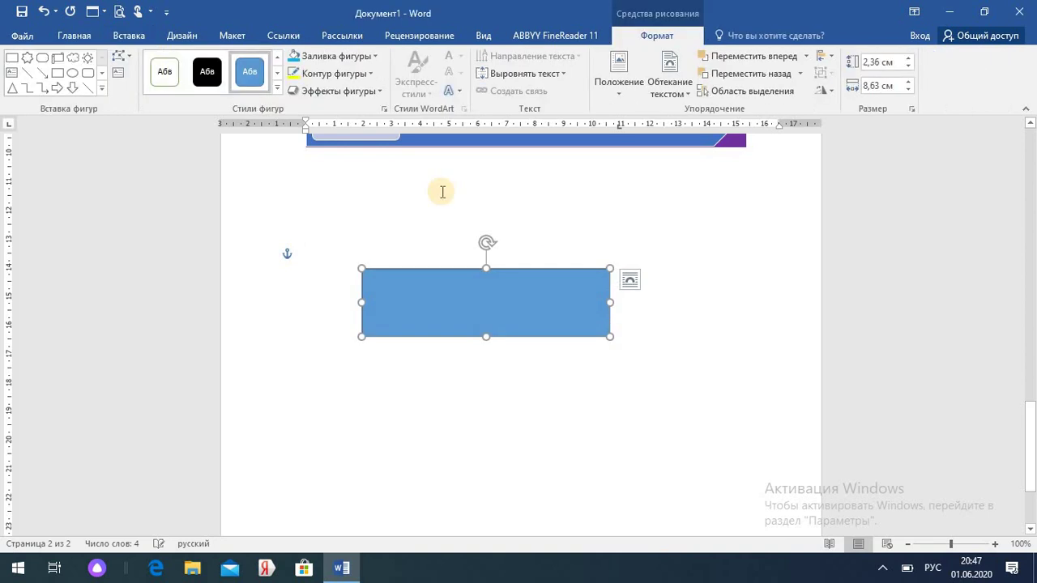
Fill the flowchart rectangle with a custom green from the colour spectrum, RGB 68, 236, 88.
left_click(378, 55)
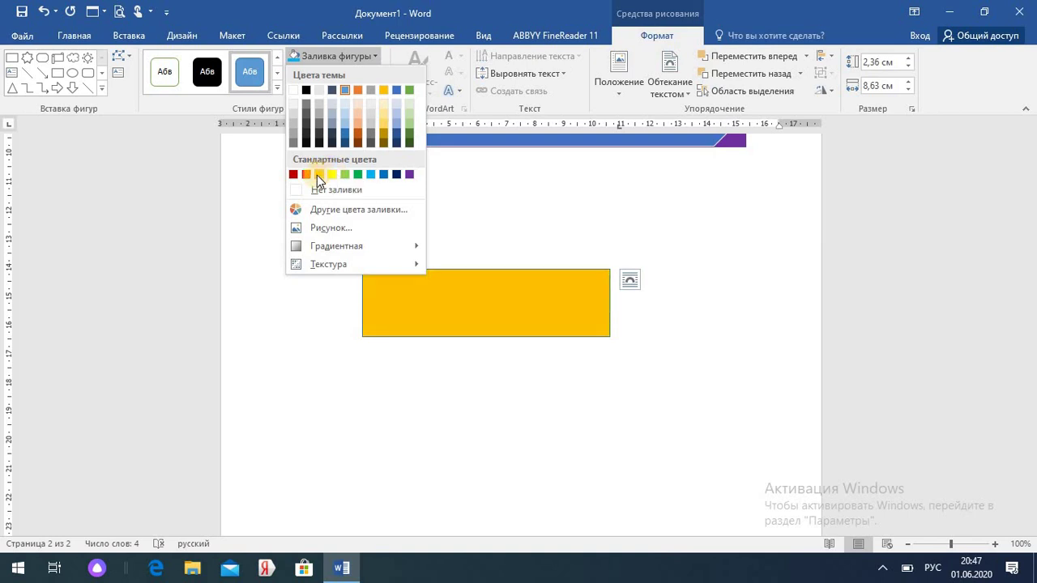
left_click(342, 213)
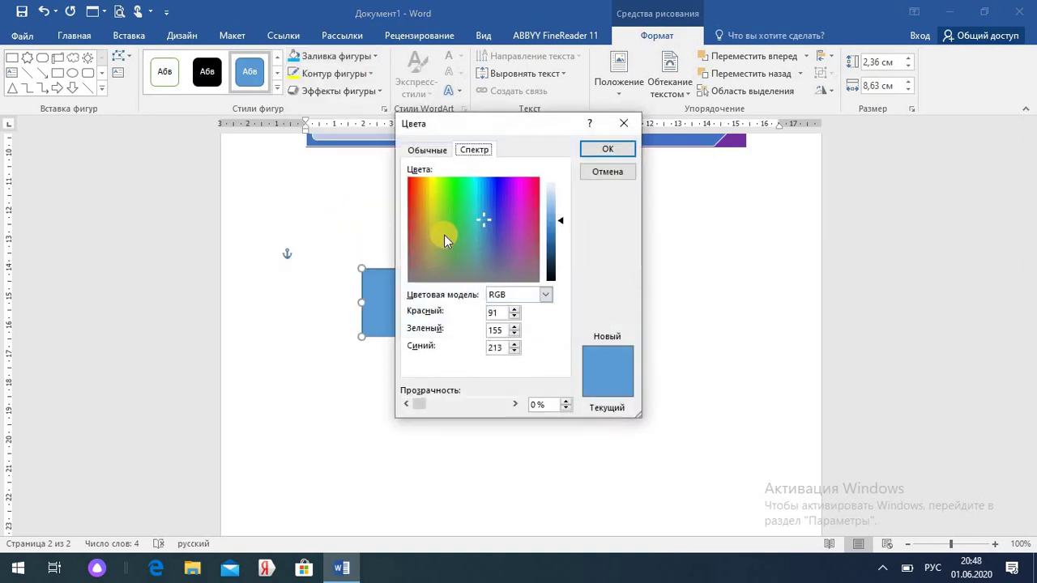
left_click(453, 197)
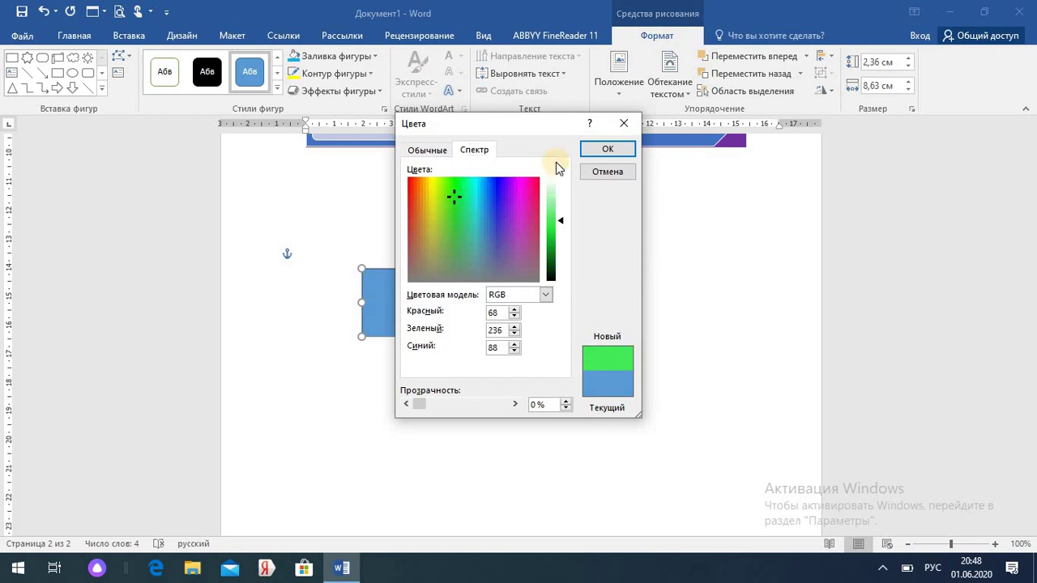
left_click(604, 148)
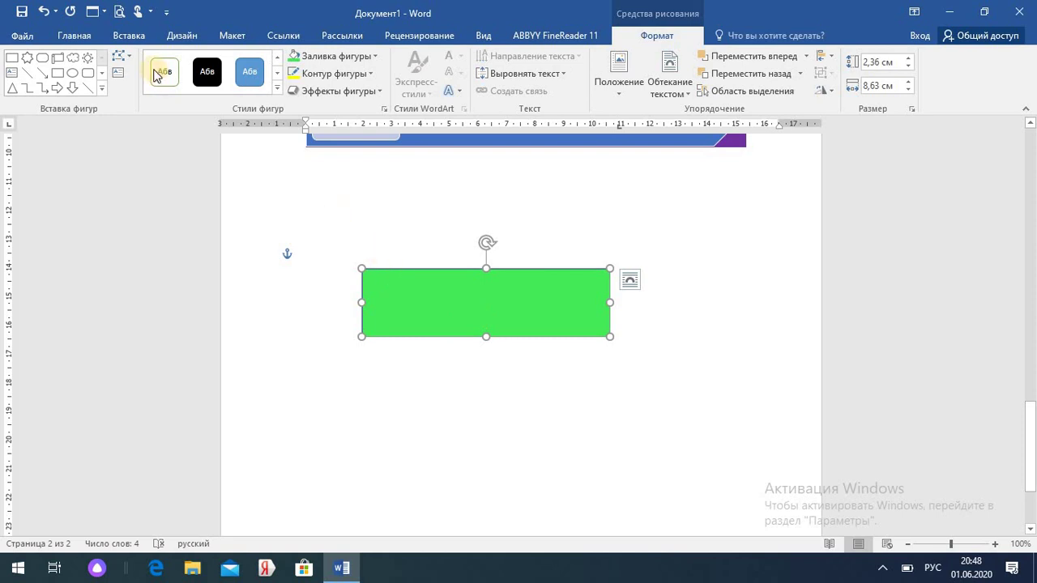
Set the font size of the green rectangle to 24.
left_click(71, 37)
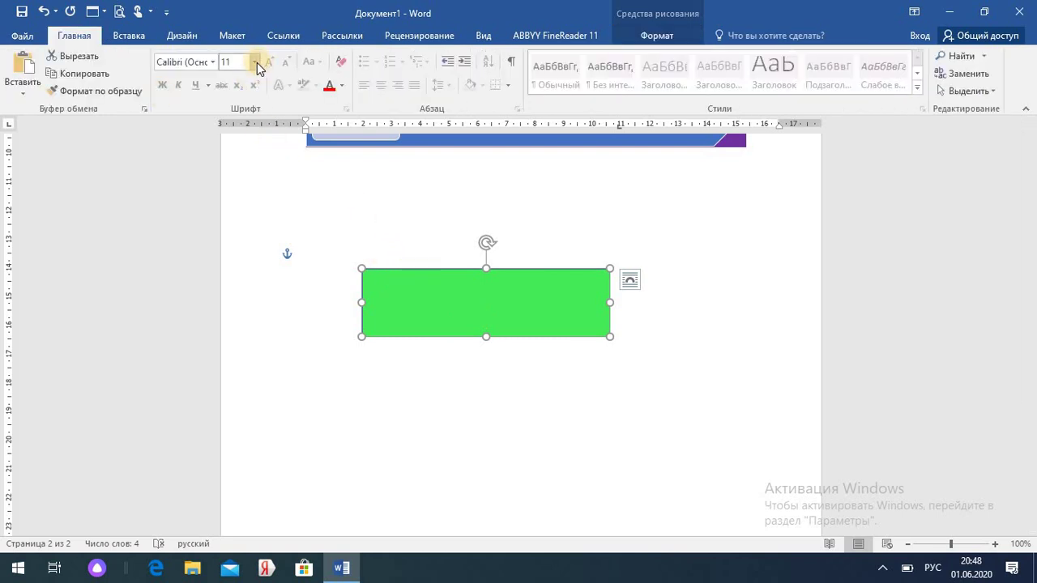
left_click(255, 62)
left_click(256, 225)
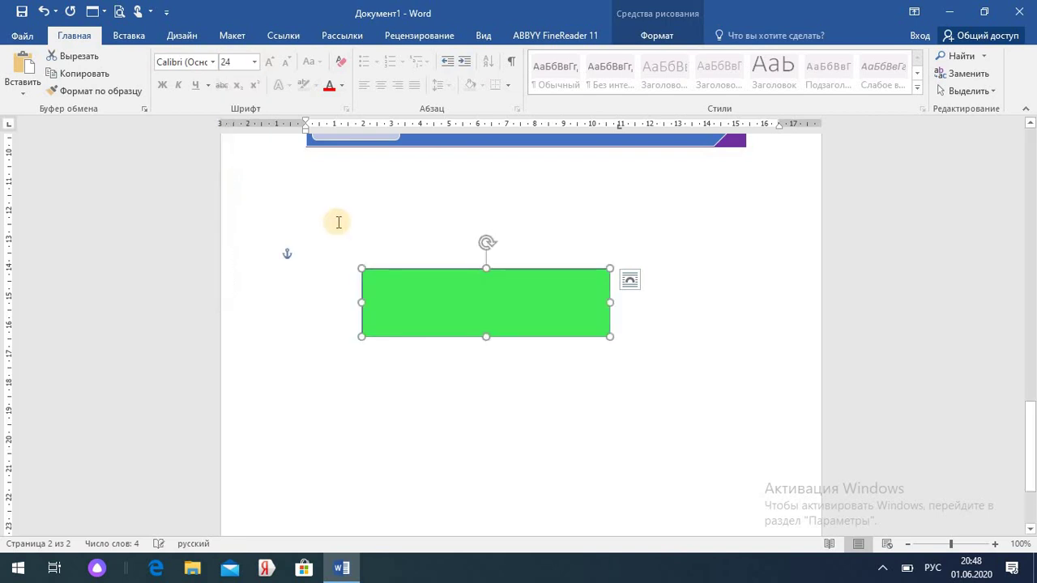
Enter the word "Мугалим" on the line above the green rectangle and set its font size to 26.
left_click(338, 222)
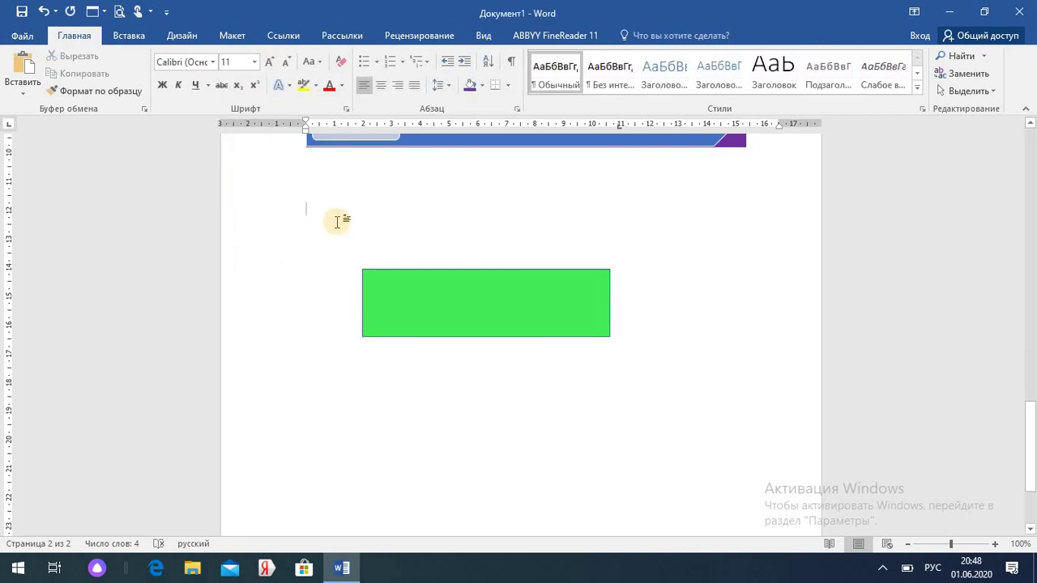
type("Мугалим")
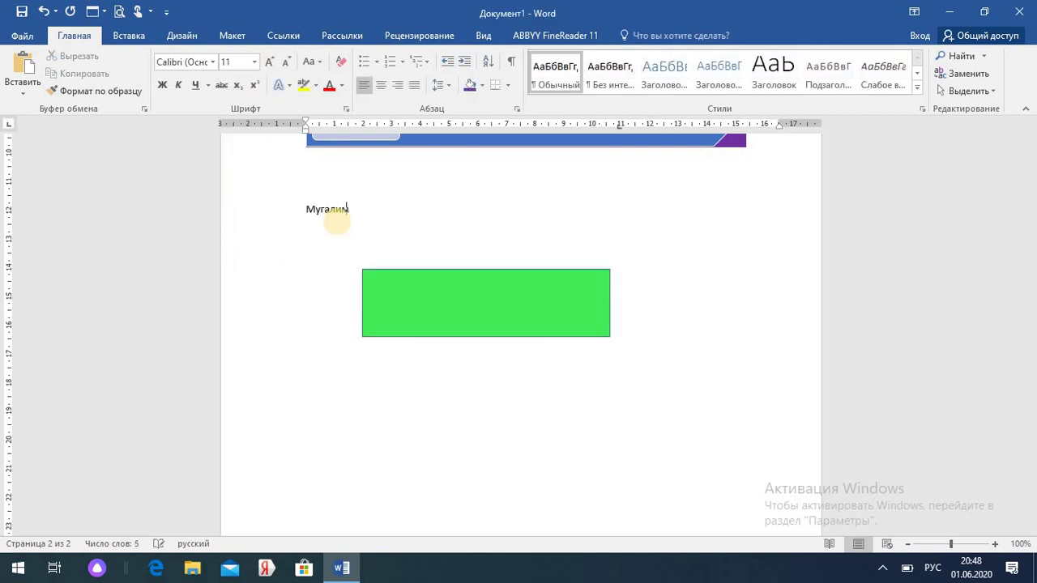
double_click(340, 226)
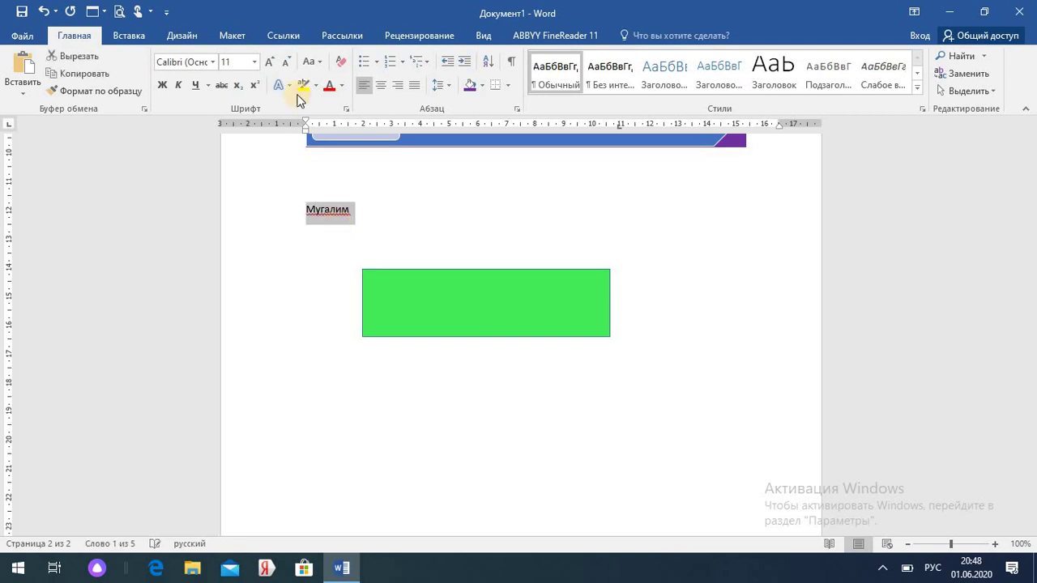
left_click(254, 62)
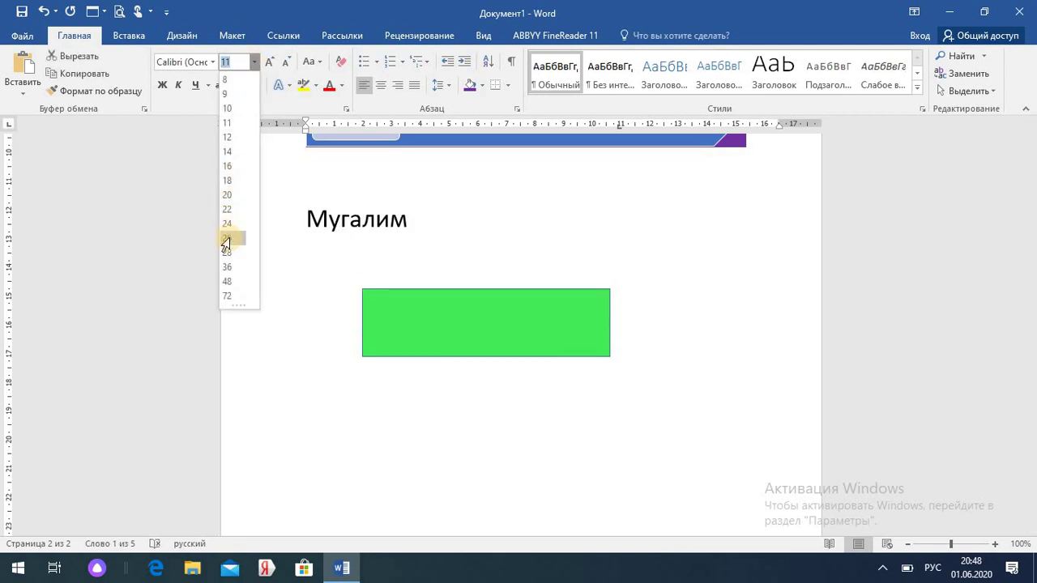
left_click(228, 241)
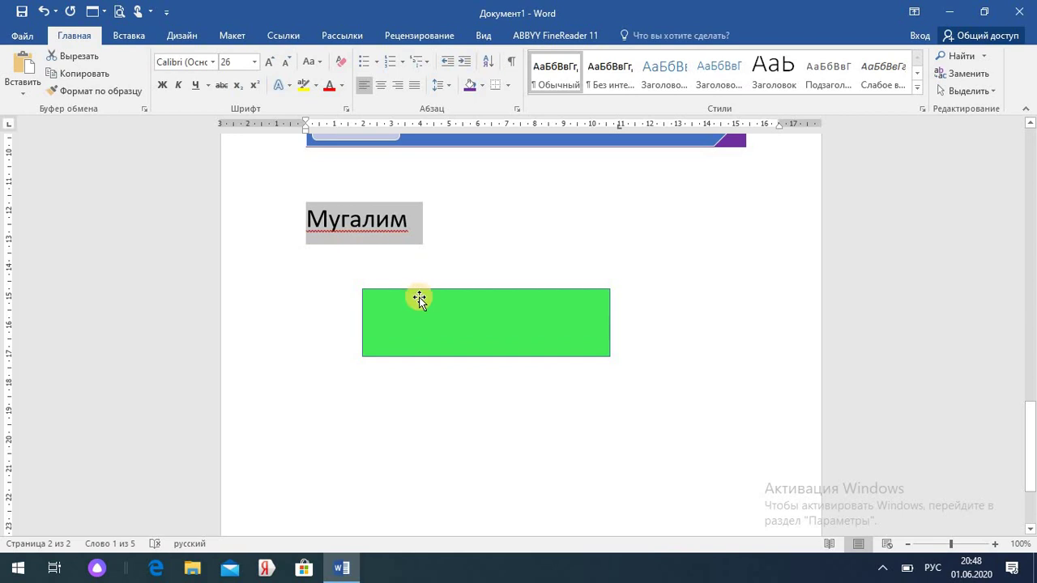
Move the green rectangle over the word "Мугалим" and place it behind the text so that it surrounds the word.
mouse_move(422, 290)
left_mouse_down()
mouse_move(375, 225)
mouse_move(328, 201)
left_mouse_up()
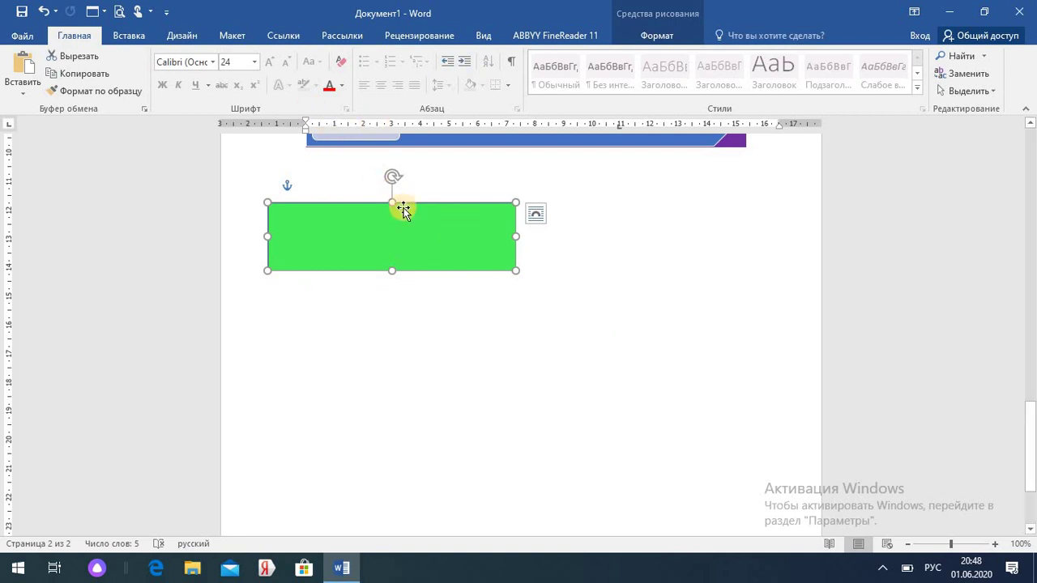
left_click(658, 36)
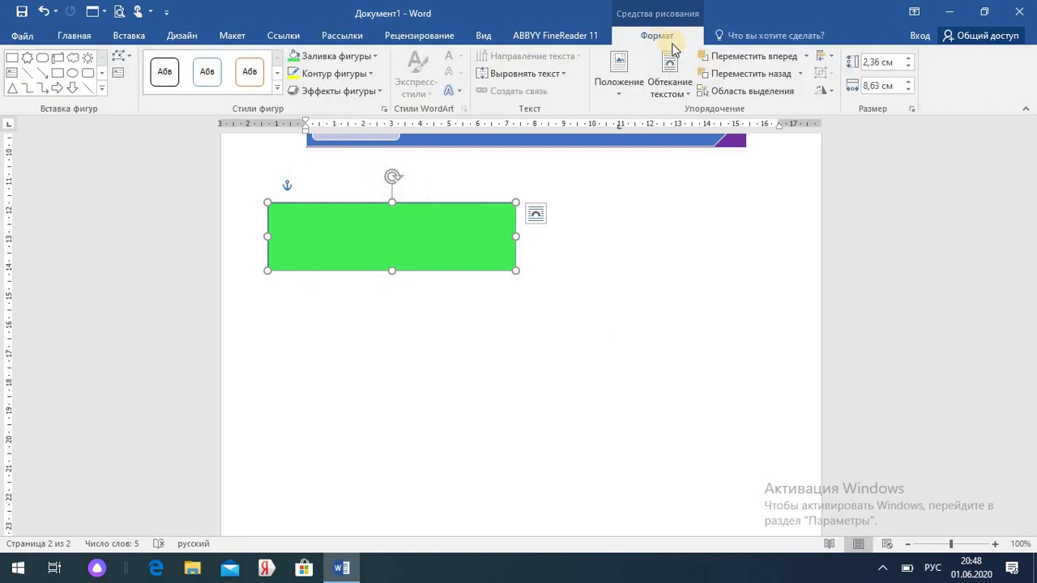
left_click(800, 74)
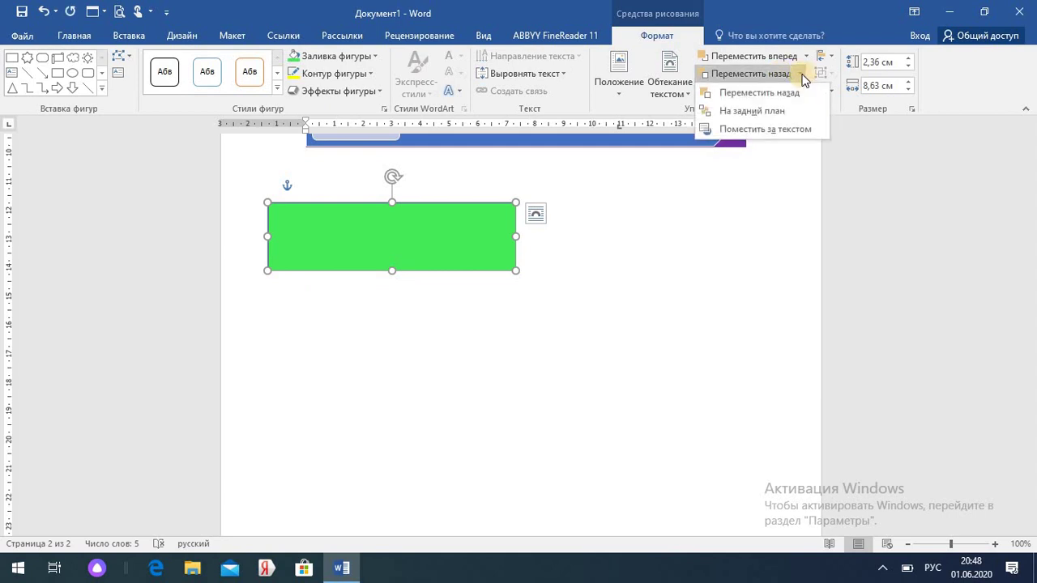
left_click(787, 94)
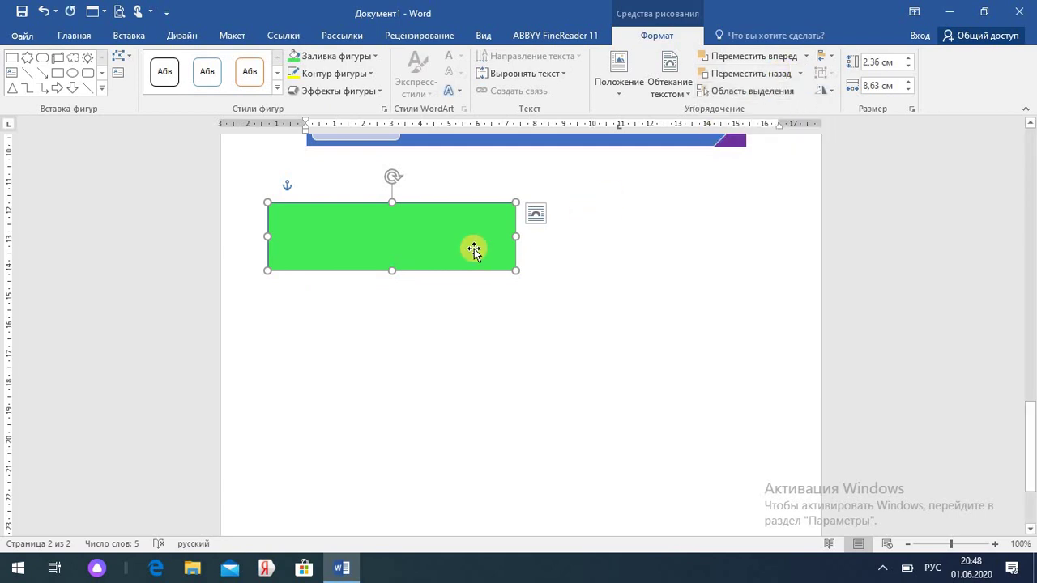
left_click(669, 89)
left_click(675, 202)
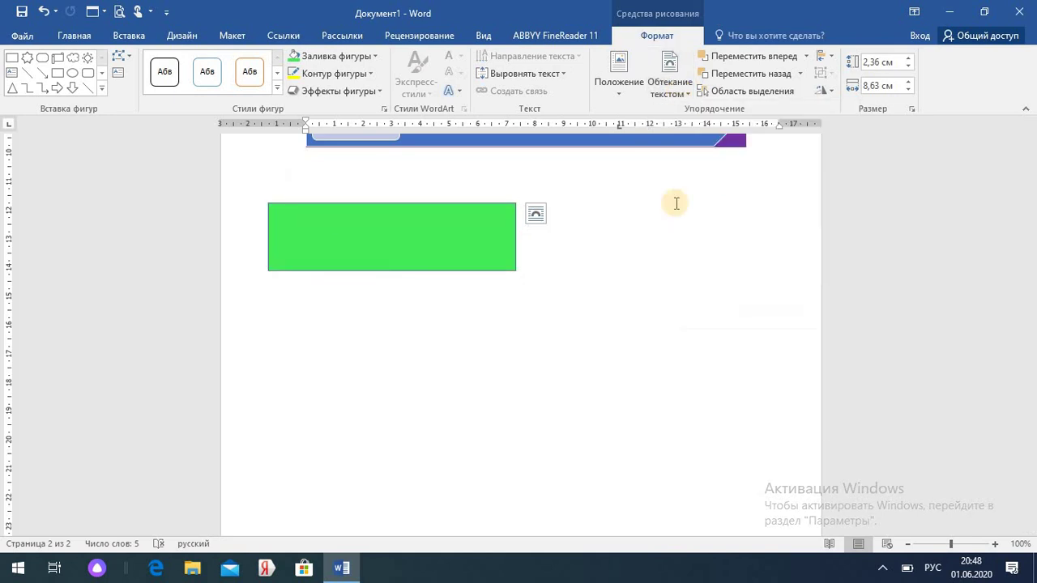
left_click(389, 220)
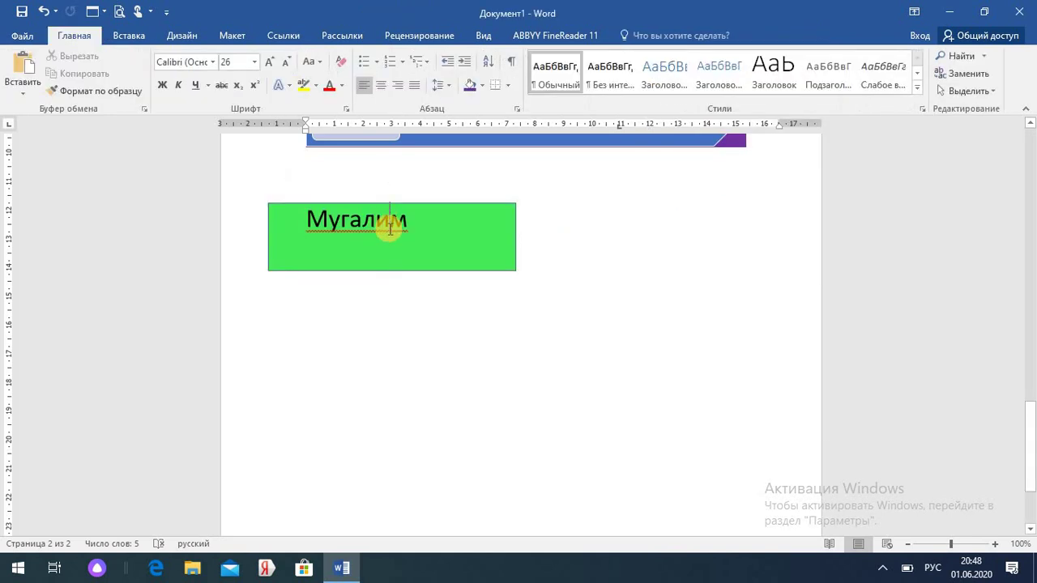
left_click(372, 269)
left_click_drag(372, 269, 360, 254)
left_click(314, 214)
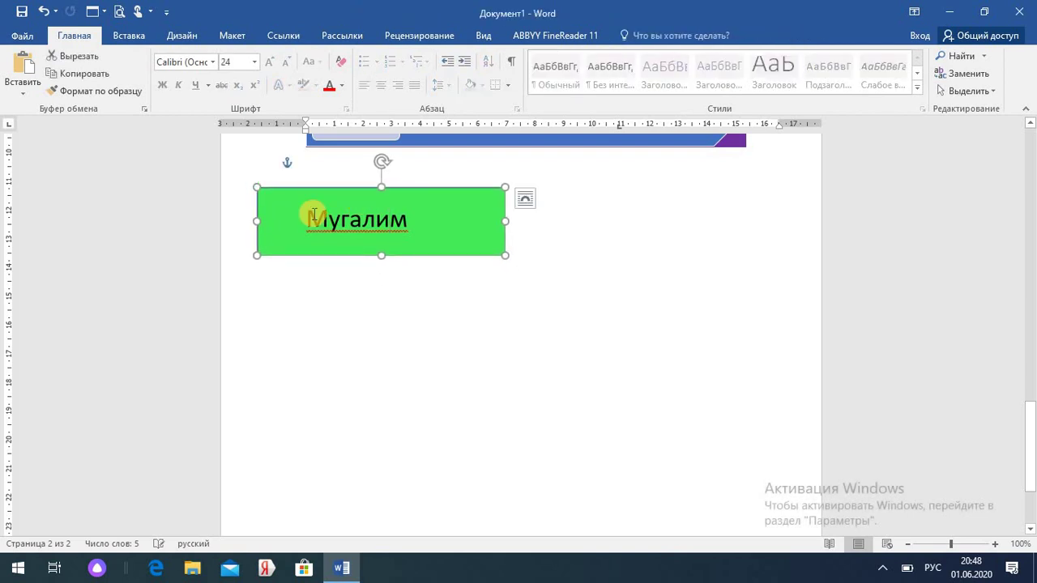
left_click(313, 219)
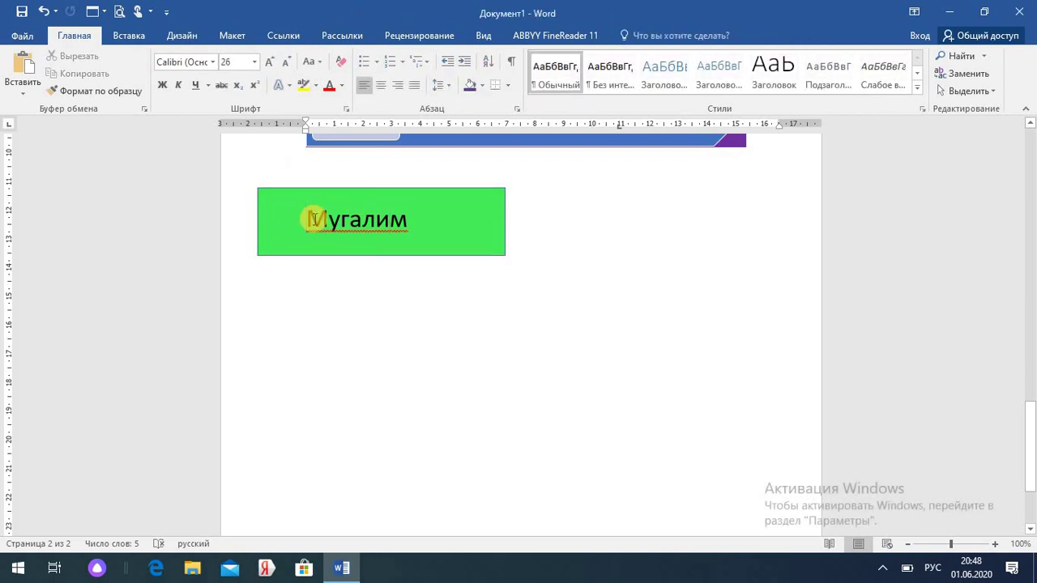
key("shift+Right")
key("shift+Right")
key("shift+Right")
key("shift+Right")
key("shift+Right")
key("shift+Right")
key("shift+Right")
key("shift+Right")
key("shift+Right")
key("shift+Right")
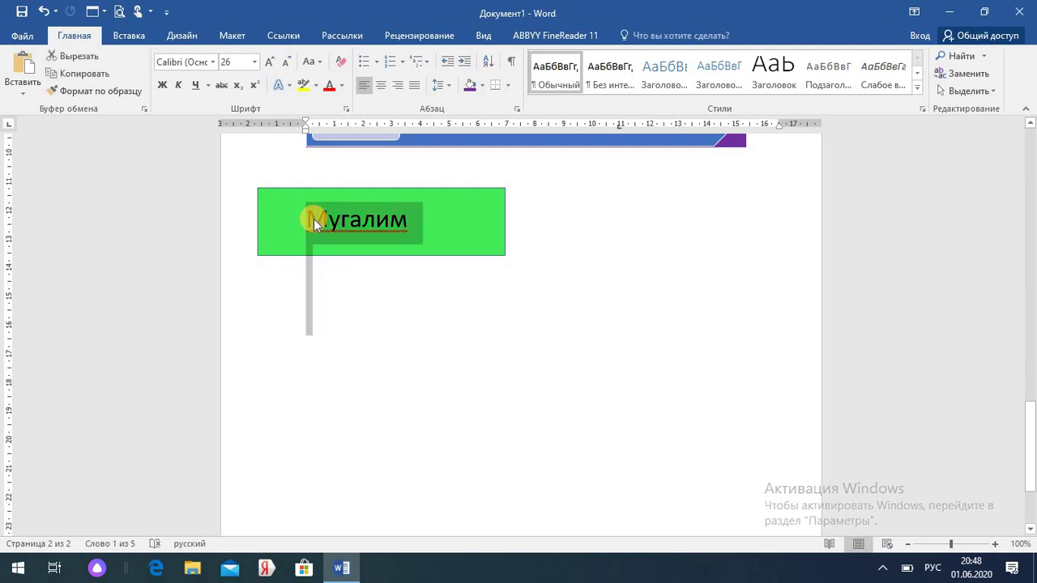
left_click(345, 314)
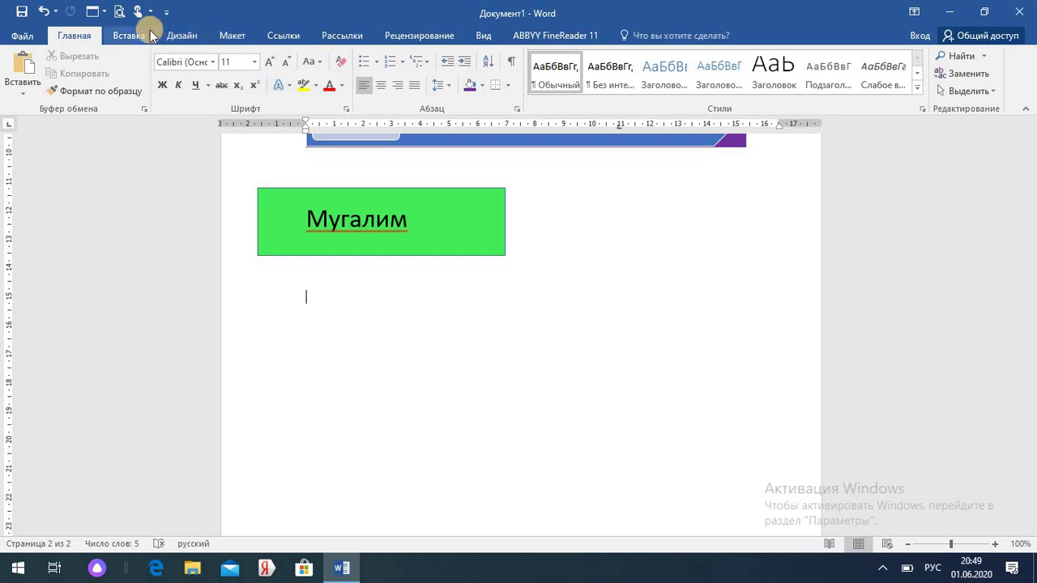
Draw a block down arrow about 1.5 cm high and 1.1 cm wide below the green rectangle, tilted toward the lower left.
left_click(128, 36)
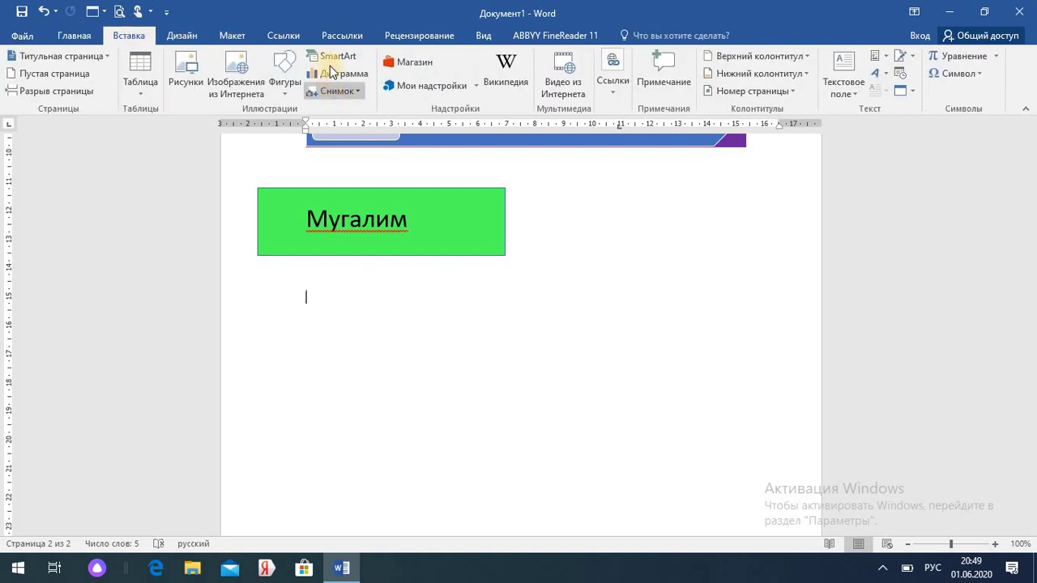
left_click(290, 89)
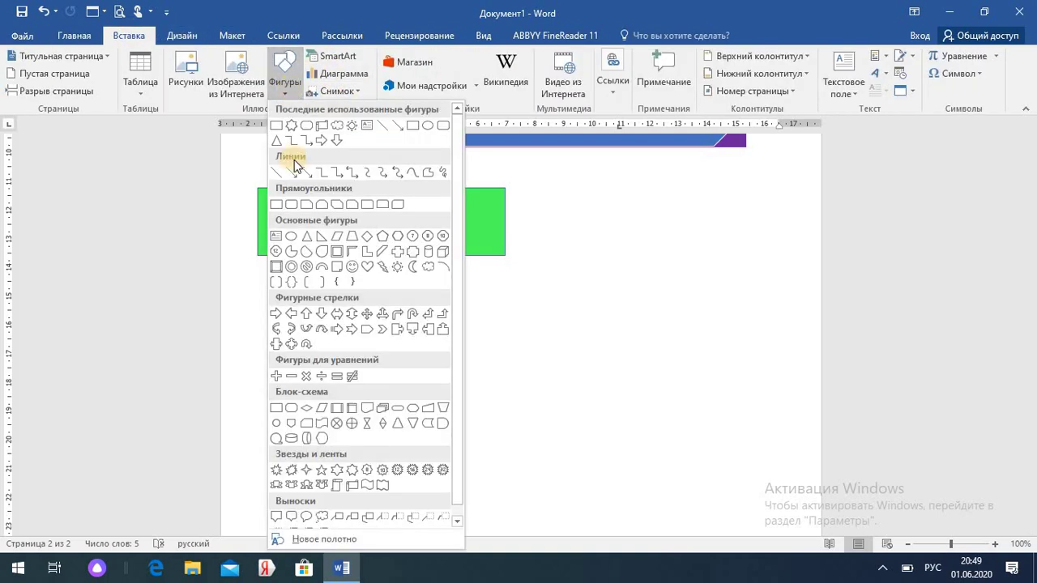
left_click(319, 316)
left_click_drag(320, 315, 355, 335)
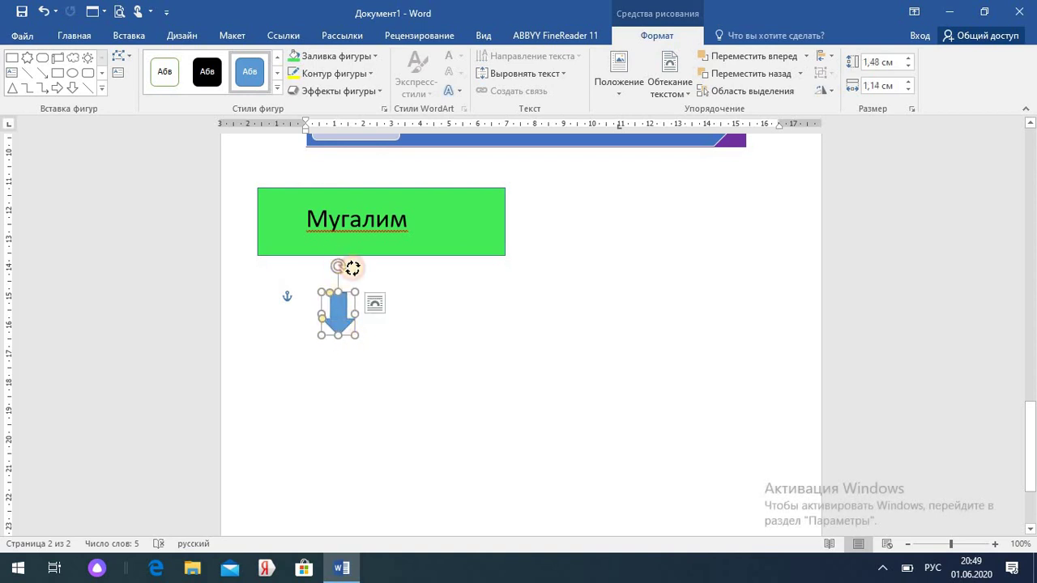
left_click_drag(352, 269, 334, 285)
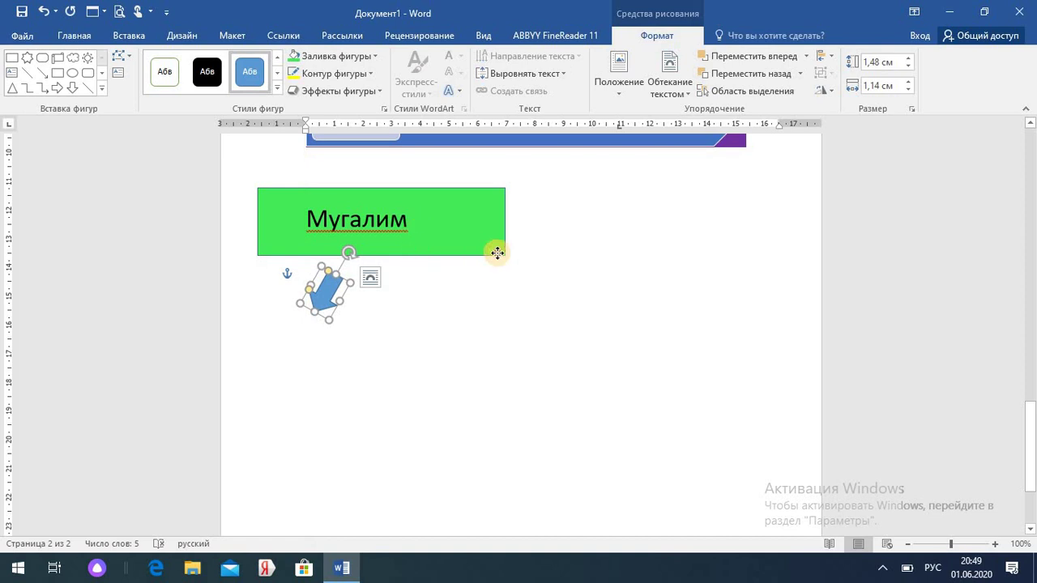
Shift the green rectangle toward the middle of the page and indent "Мугалим" so that the word sits centred inside it.
left_click_drag(493, 251, 575, 254)
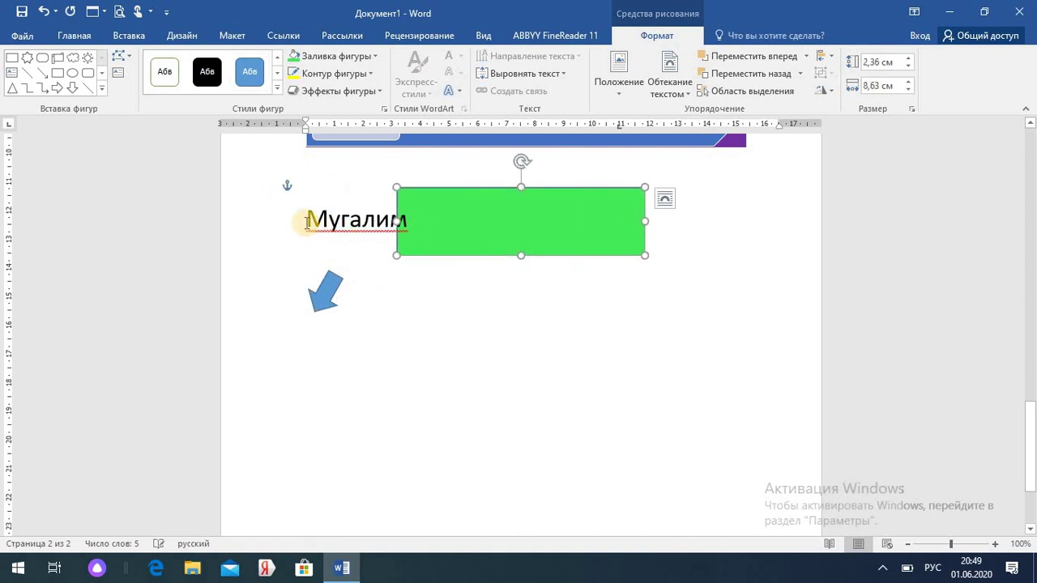
left_click(306, 221)
key("Tab")
key("Tab")
key("Tab")
key("Tab")
key("Tab")
key("Tab")
key("Tab")
key("Tab")
key("Tab")
key("Tab")
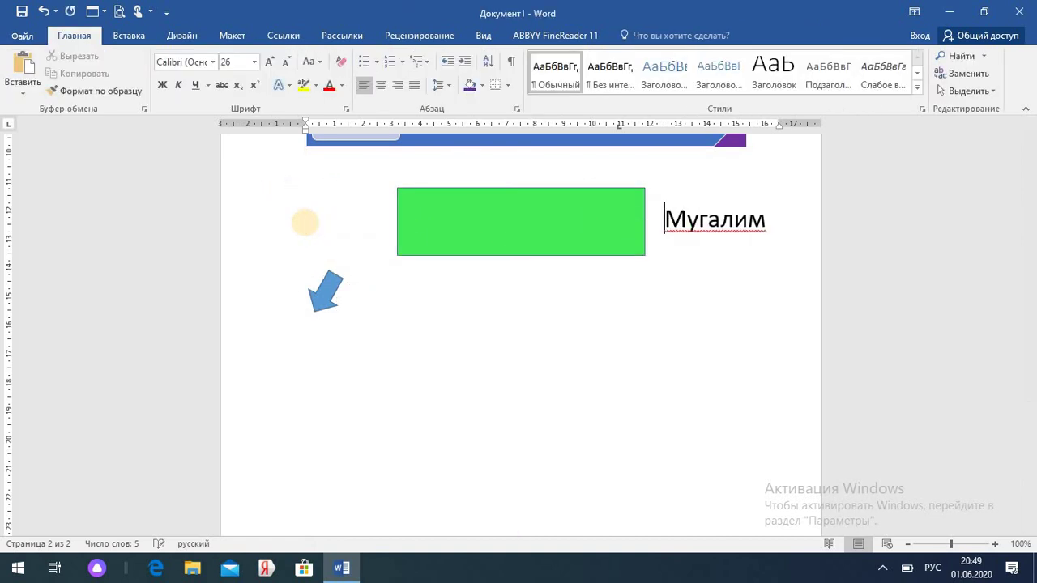
key("BackSpace")
key("BackSpace")
key("BackSpace")
key("BackSpace")
key("BackSpace")
key("BackSpace")
key("BackSpace")
key("BackSpace")
key("BackSpace")
key("BackSpace")
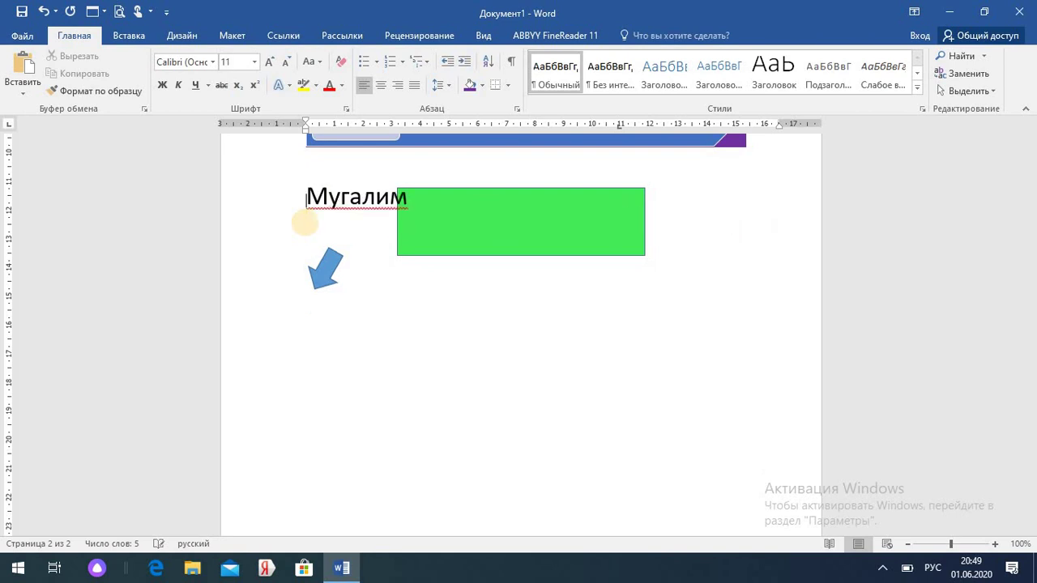
key("Return")
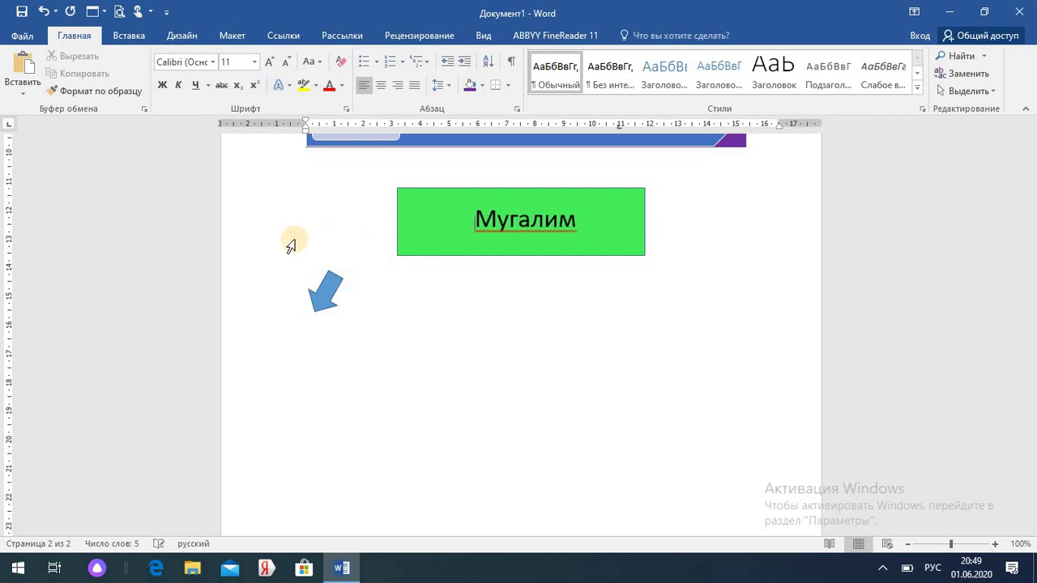
Move the tilted arrow to the rectangle's lower-left corner and draw a down arrow about 1.8 cm high and 1.3 cm wide below its centre.
left_click(325, 296)
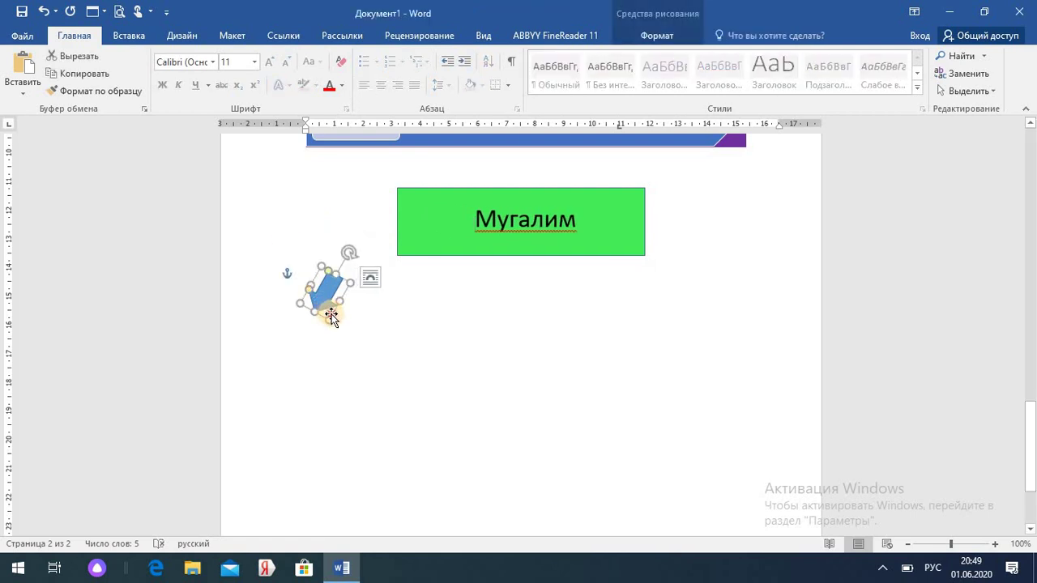
left_click_drag(331, 317, 415, 293)
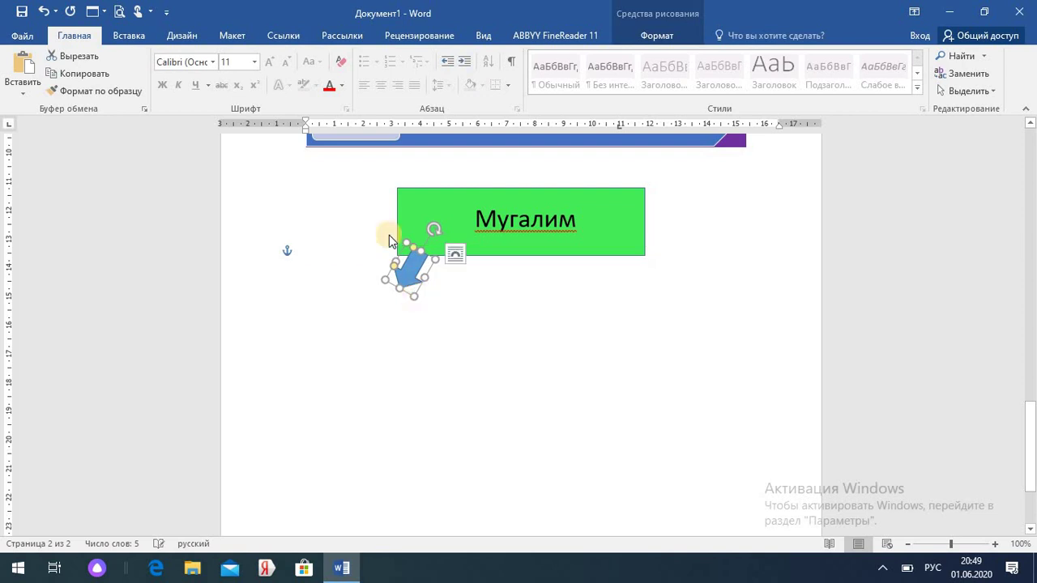
left_click(129, 36)
left_click(283, 89)
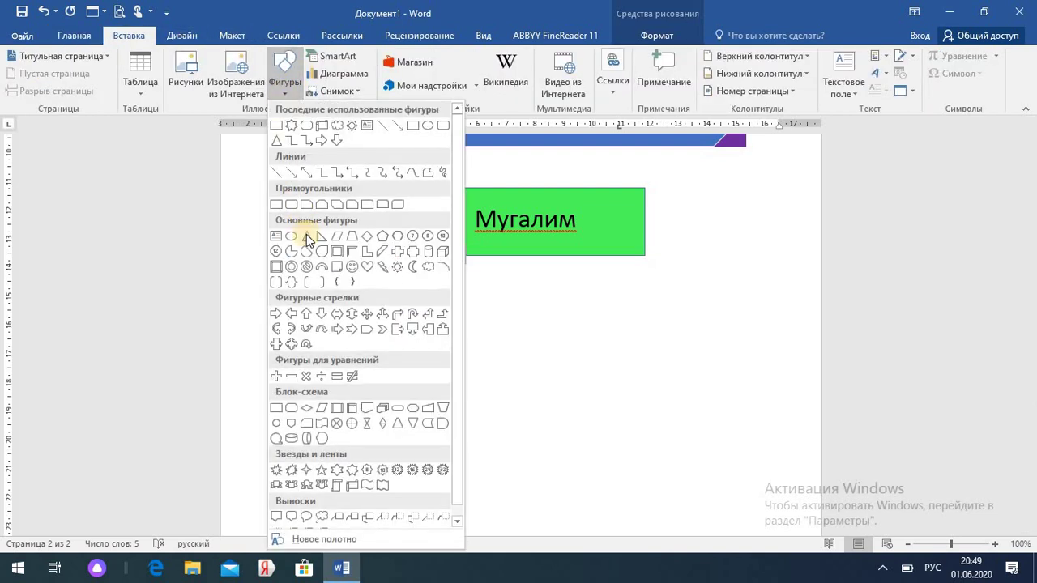
left_click(305, 315)
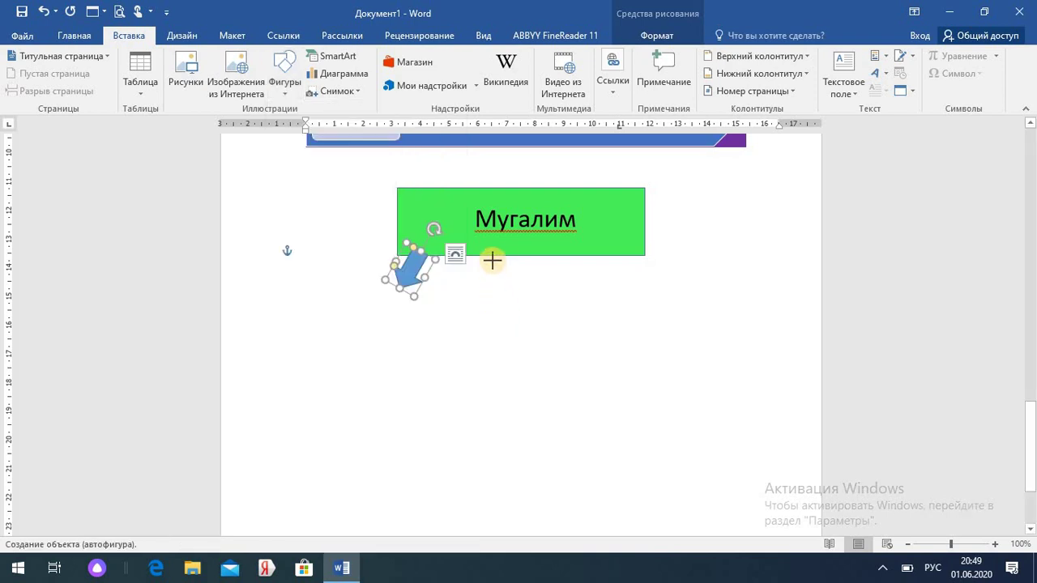
mouse_move(500, 256)
left_mouse_down()
mouse_move(507, 287)
mouse_move(537, 308)
mouse_move(528, 299)
left_mouse_up()
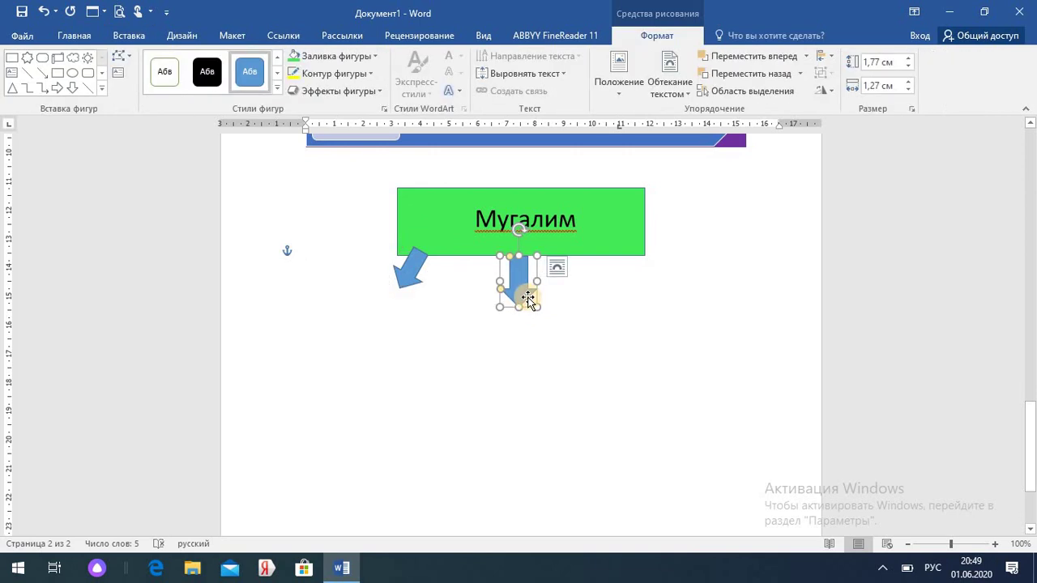
Duplicate the middle arrow and place the copy at the rectangle's lower-right corner, tilted toward the lower right.
key("ctrl+c")
key("ctrl+v")
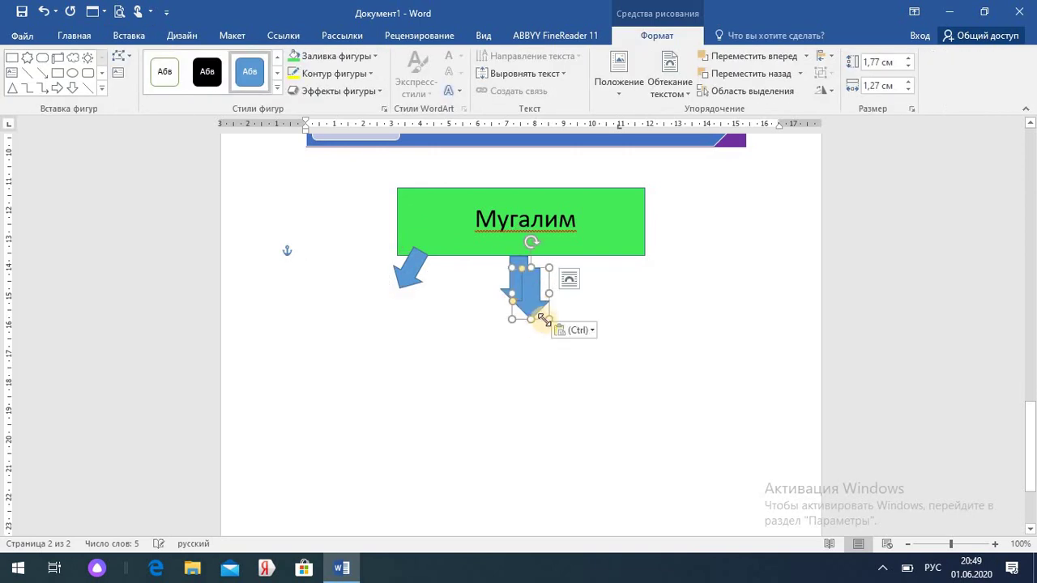
left_click_drag(542, 323, 618, 312)
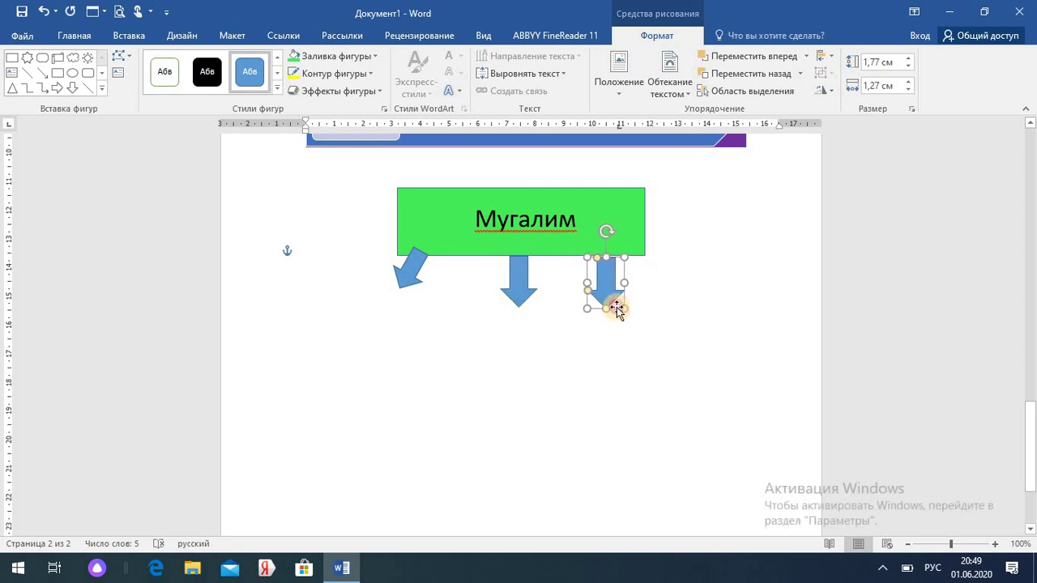
left_click_drag(601, 227, 586, 234)
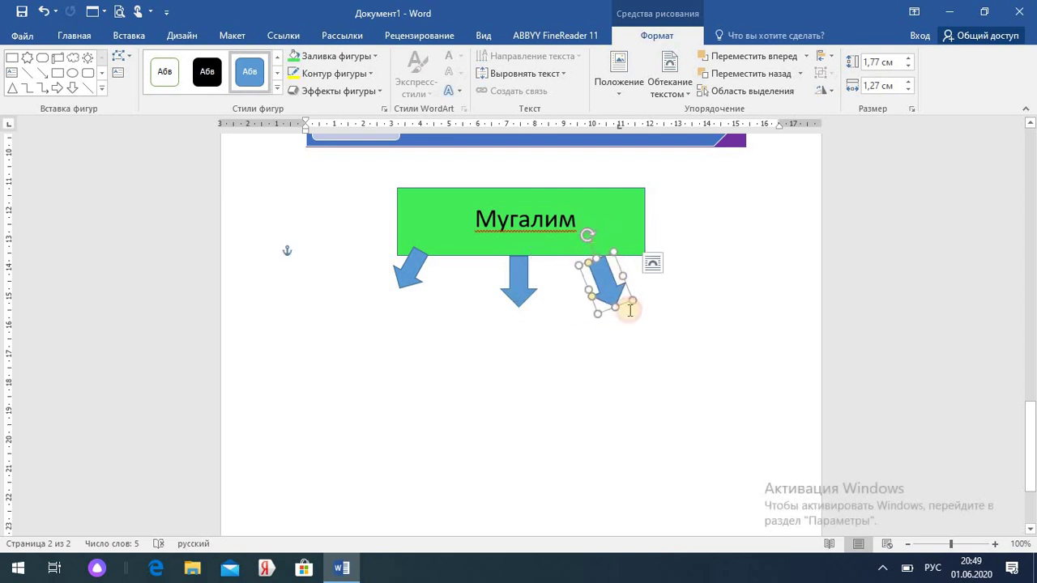
left_click_drag(622, 306, 654, 297)
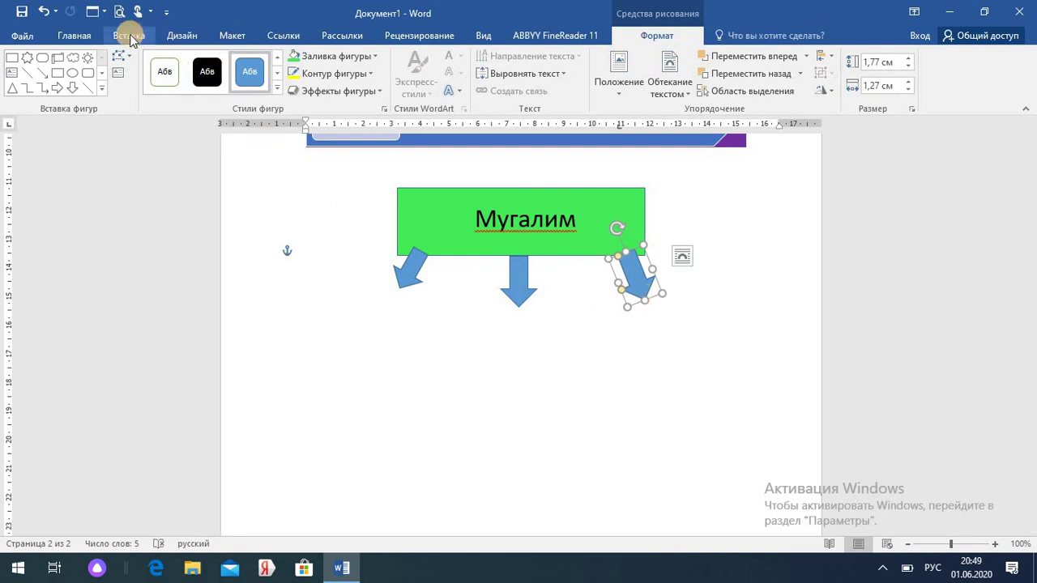
Apply the light gold theme shape style from the fourth row to the left tilted arrow.
left_click(411, 270)
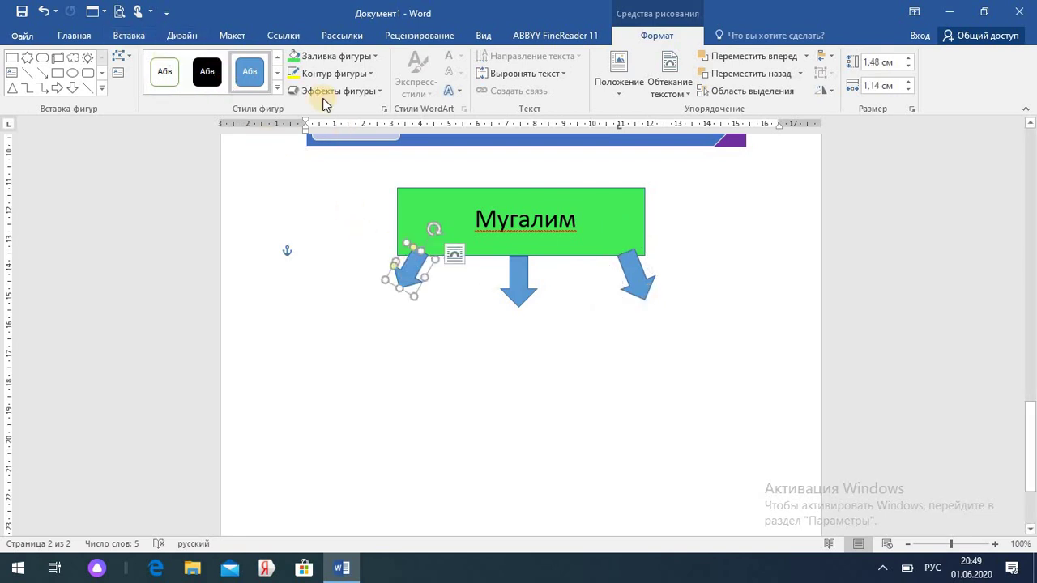
left_click(277, 88)
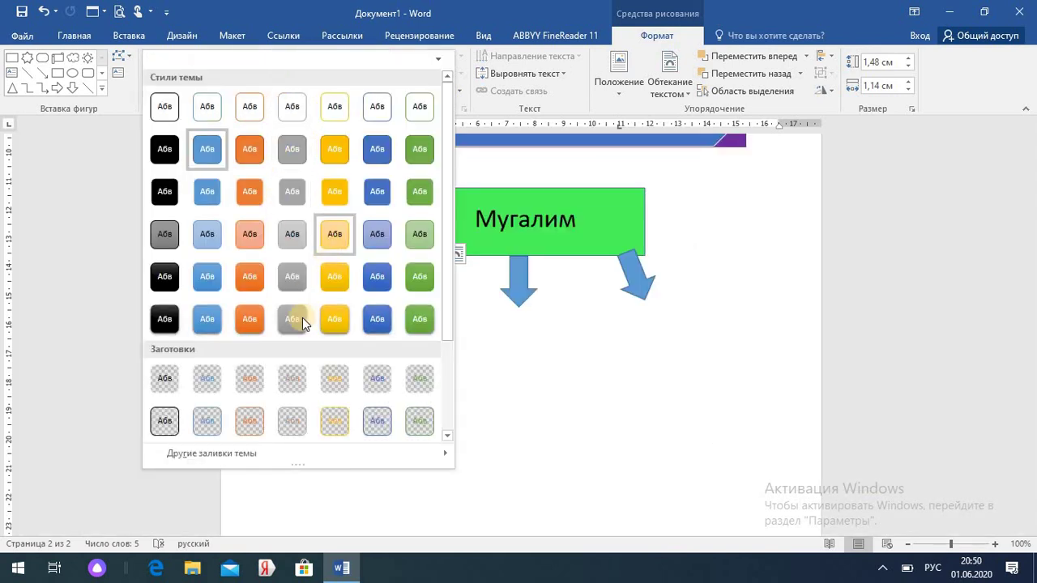
left_click(335, 234)
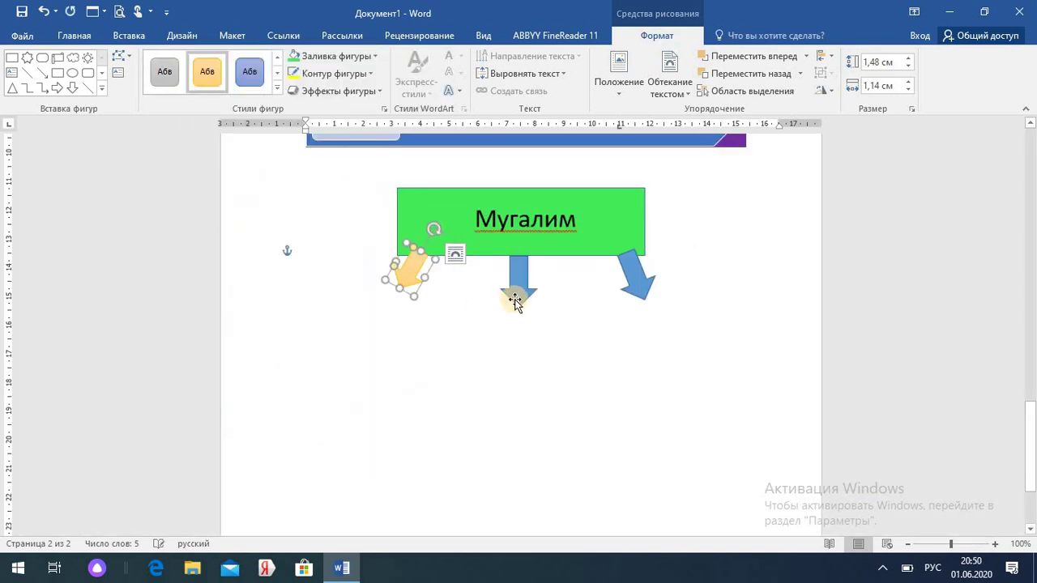
Apply fourth-row theme shape styles to two arrows: light orange to the middle arrow and light blue to the right tilted arrow.
left_click(516, 293)
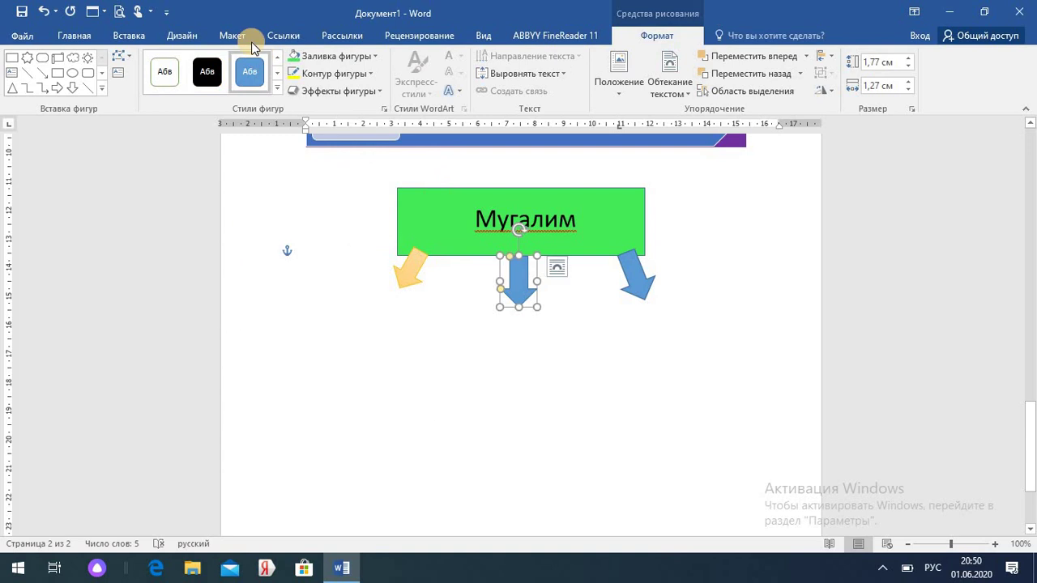
left_click(278, 88)
left_click(248, 227)
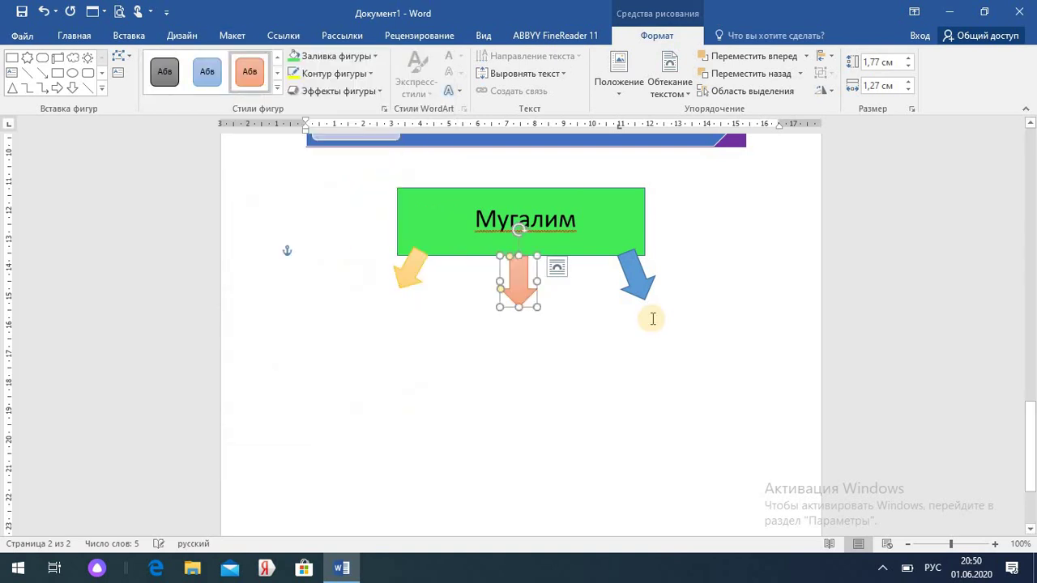
left_click(633, 276)
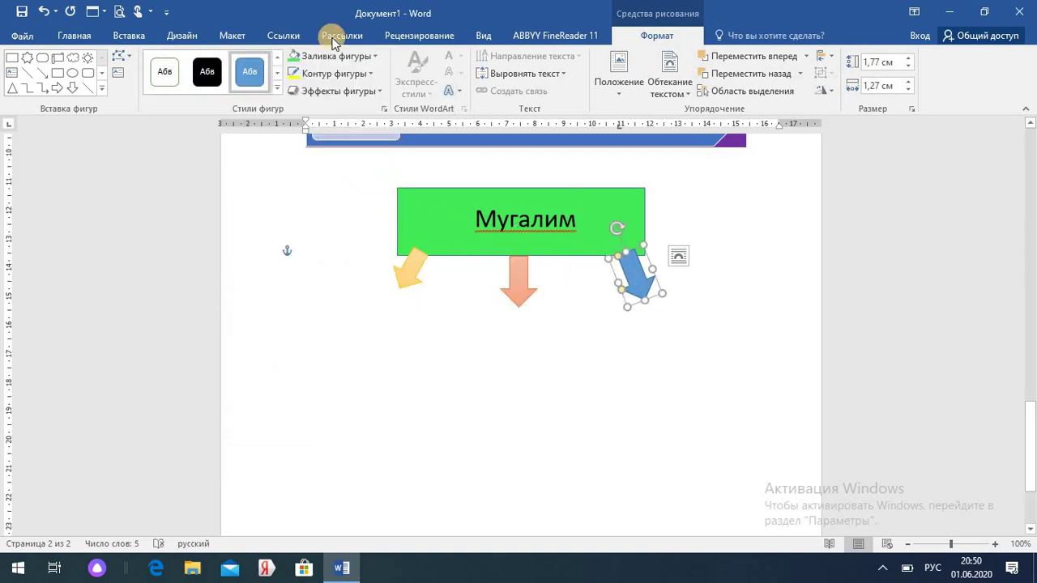
left_click(279, 90)
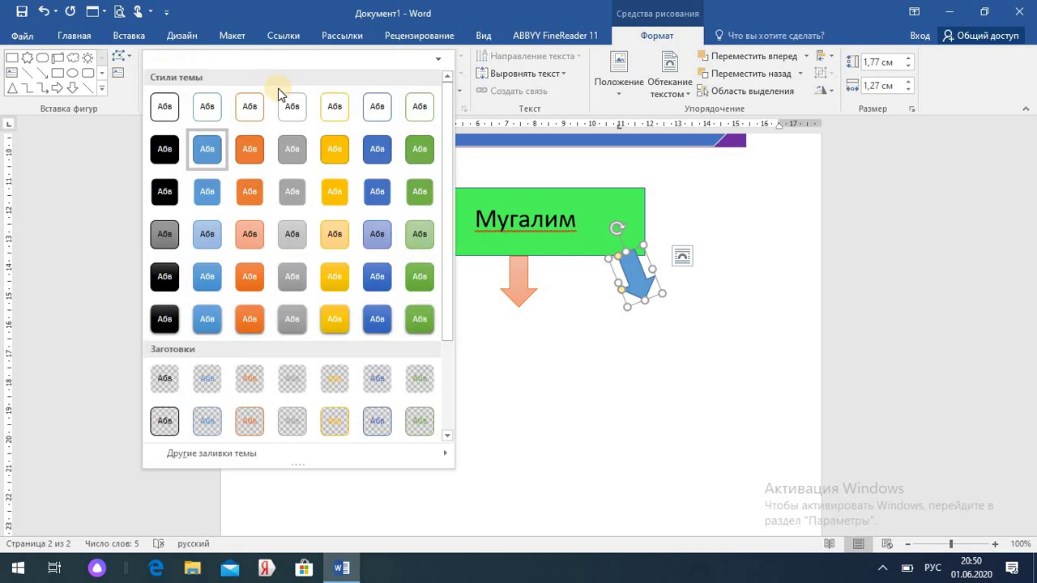
left_click(381, 240)
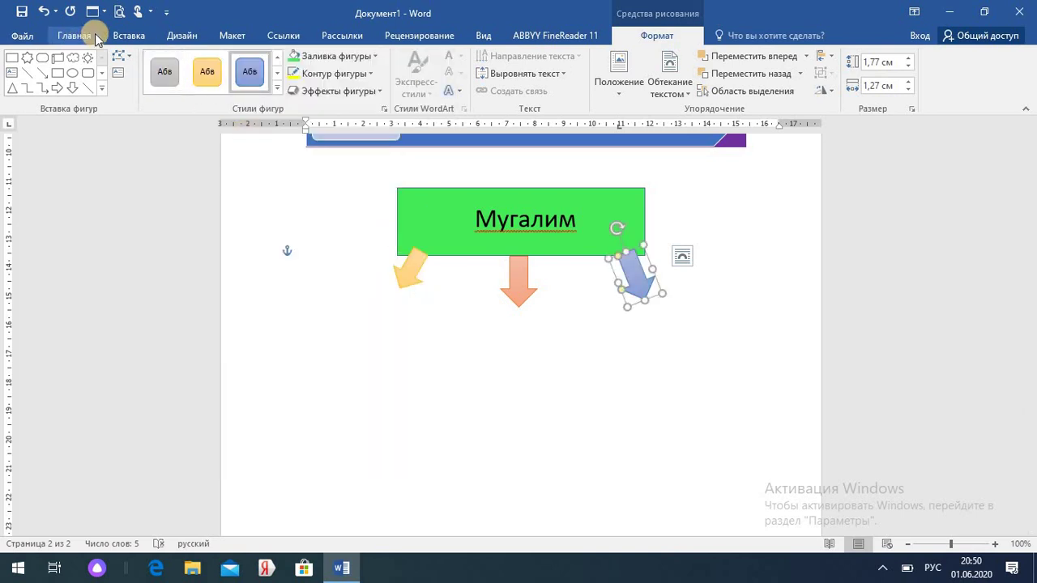
Draw a ribbon banner about 3.15 cm high and 6.11 cm wide and place it below the left tilted arrow.
left_click(128, 35)
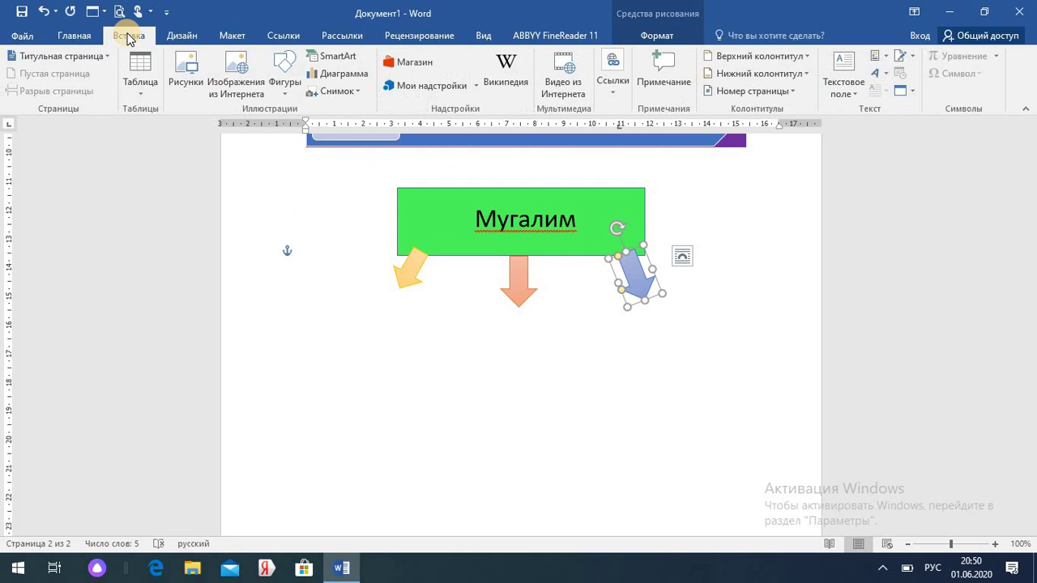
left_click(288, 92)
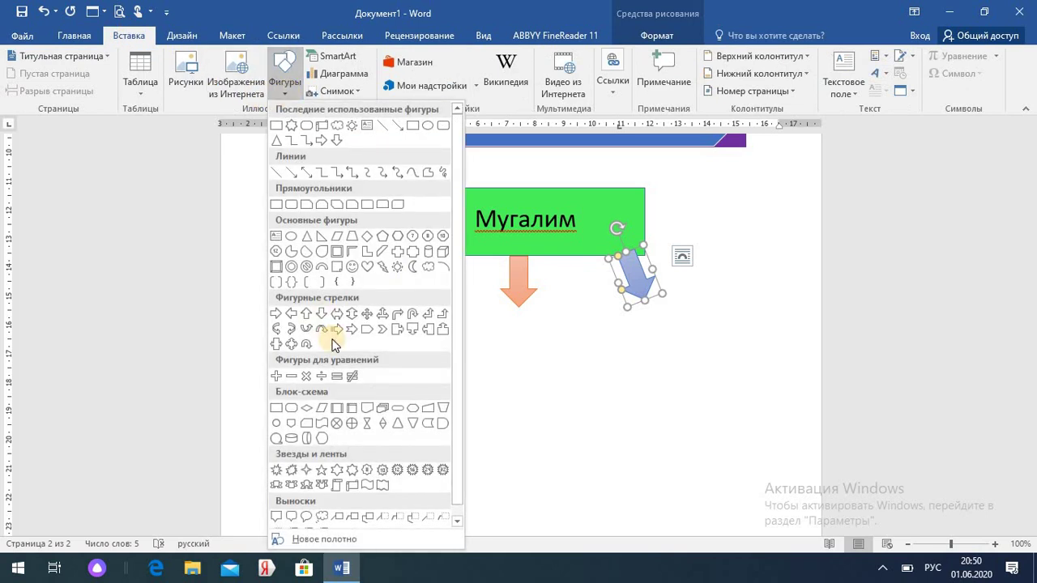
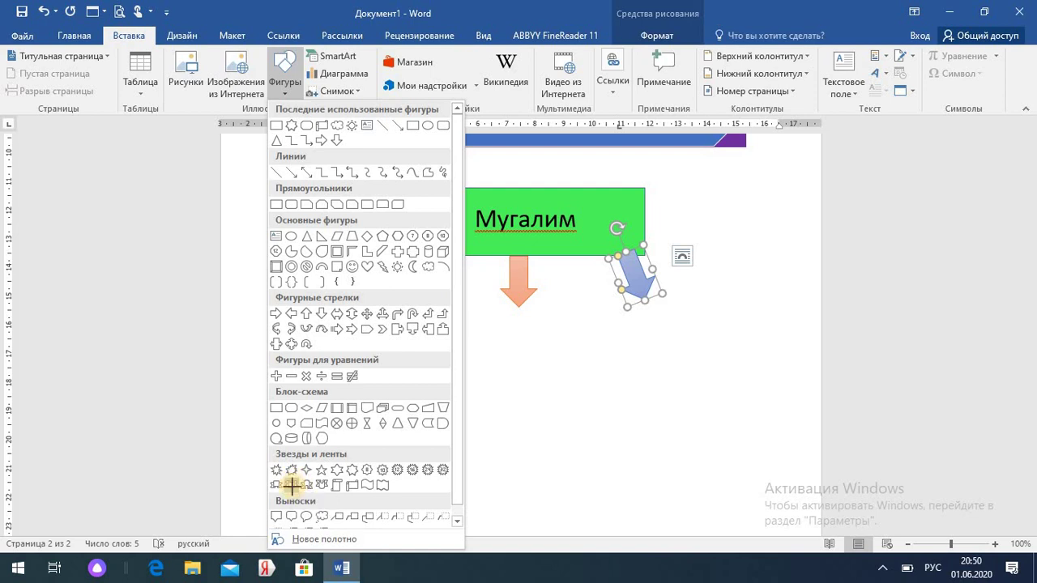
left_click_drag(292, 485, 390, 535)
left_click_drag(363, 520, 362, 360)
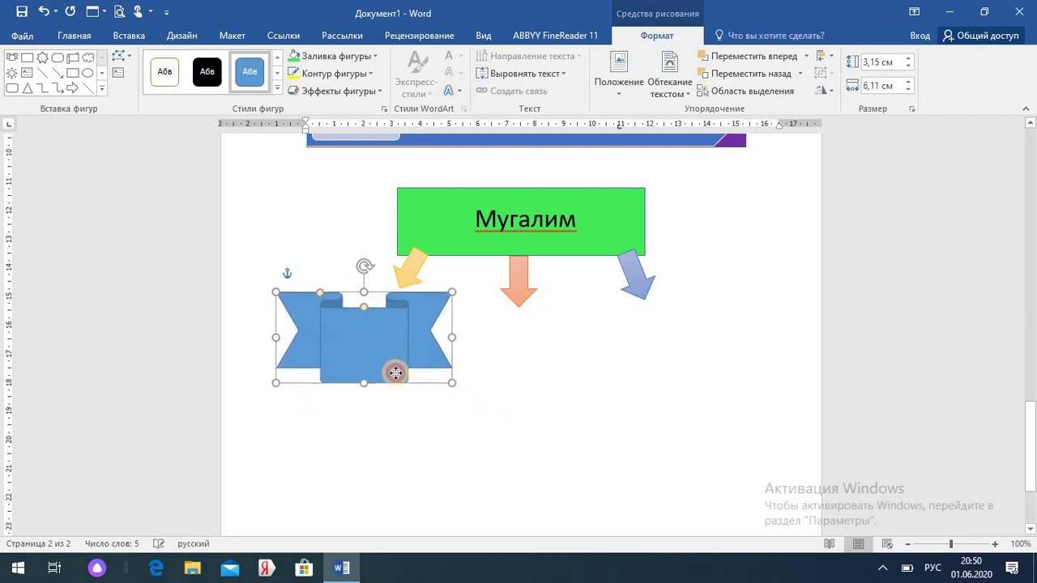
Enter the text "Жогорку билимдуу" inside the ribbon banner.
type("жо")
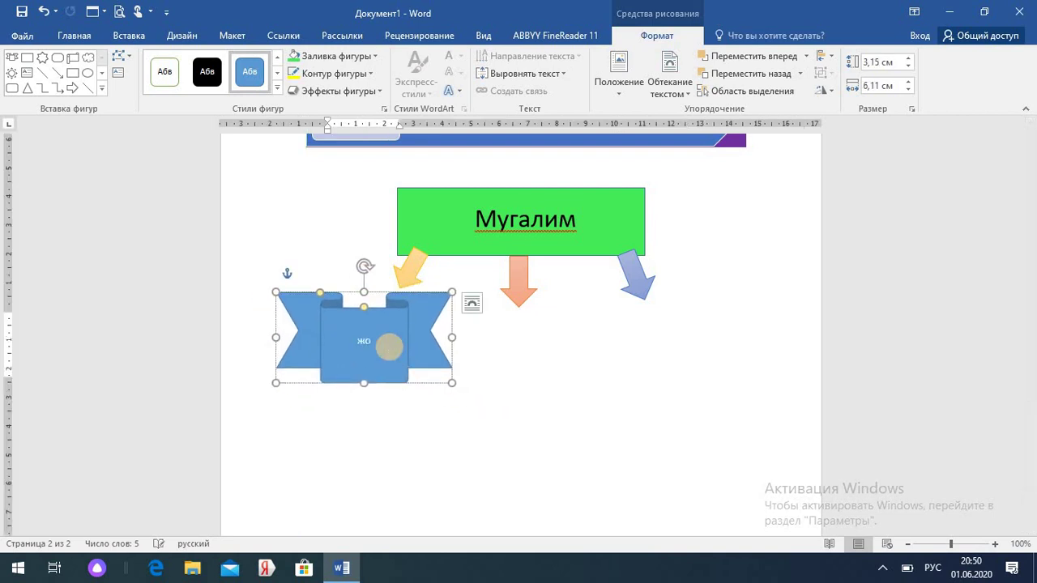
type("горку би")
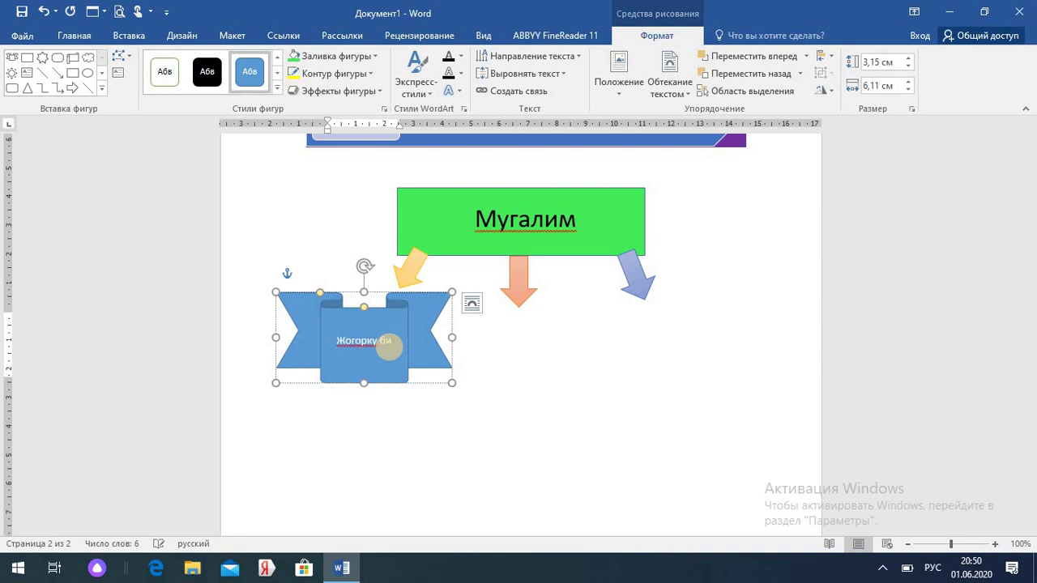
type("лимдуу")
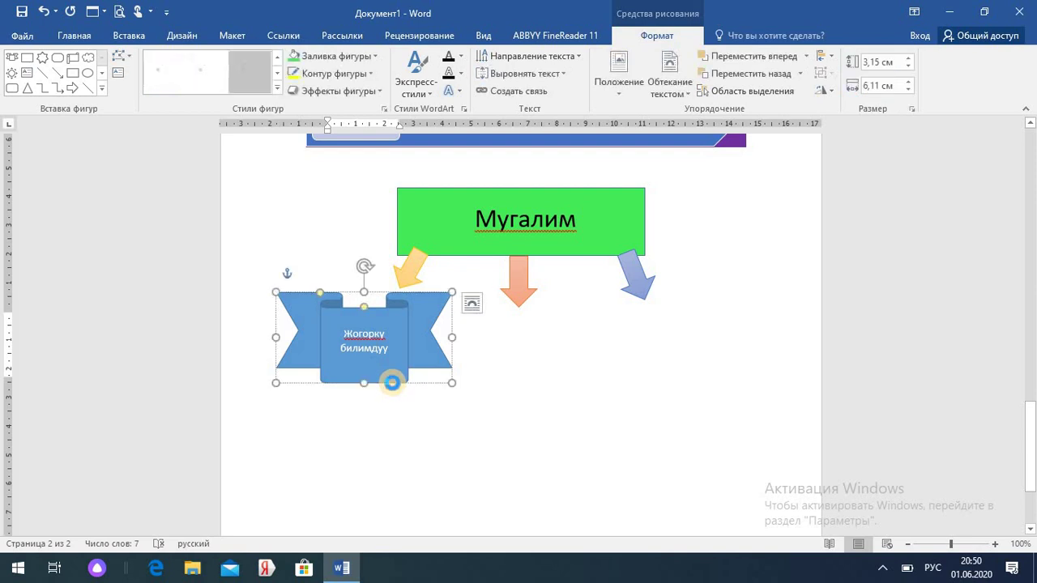
key("ctrl+v")
mouse_move(397, 387)
left_mouse_down()
mouse_move(491, 394)
mouse_move(413, 379)
left_mouse_up()
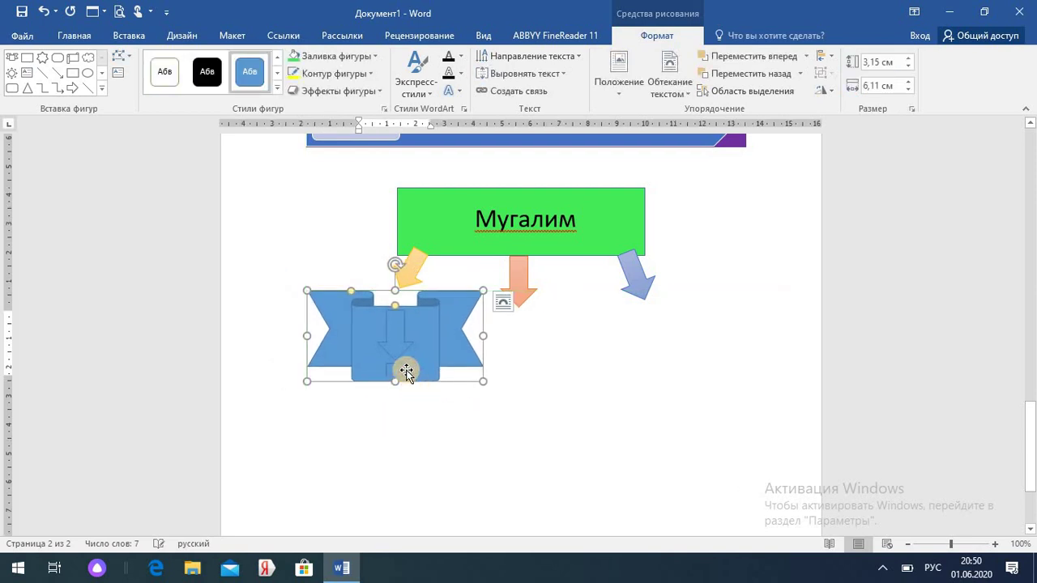
left_click(395, 347)
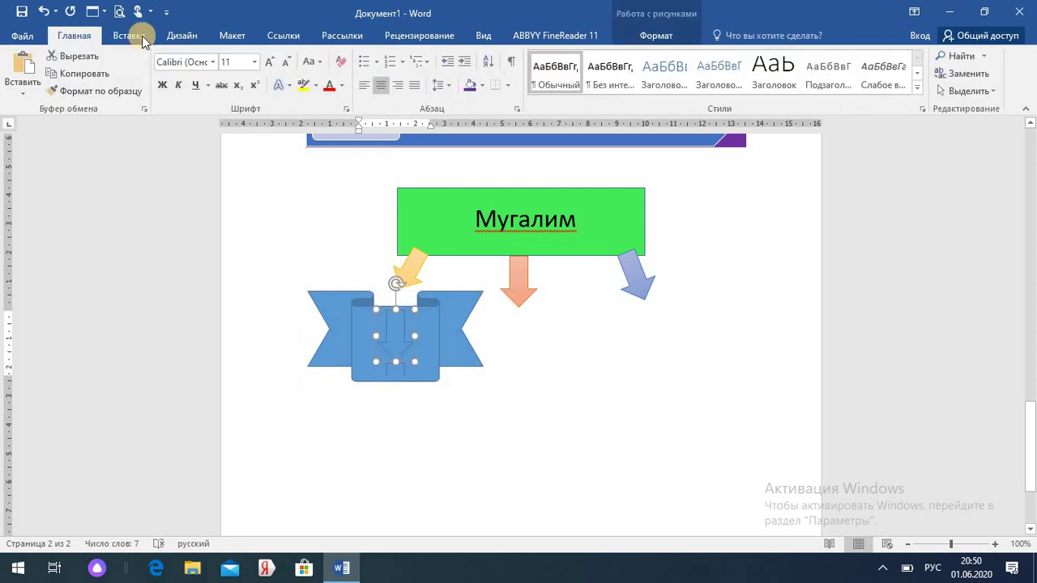
left_click(47, 11)
left_click(47, 11)
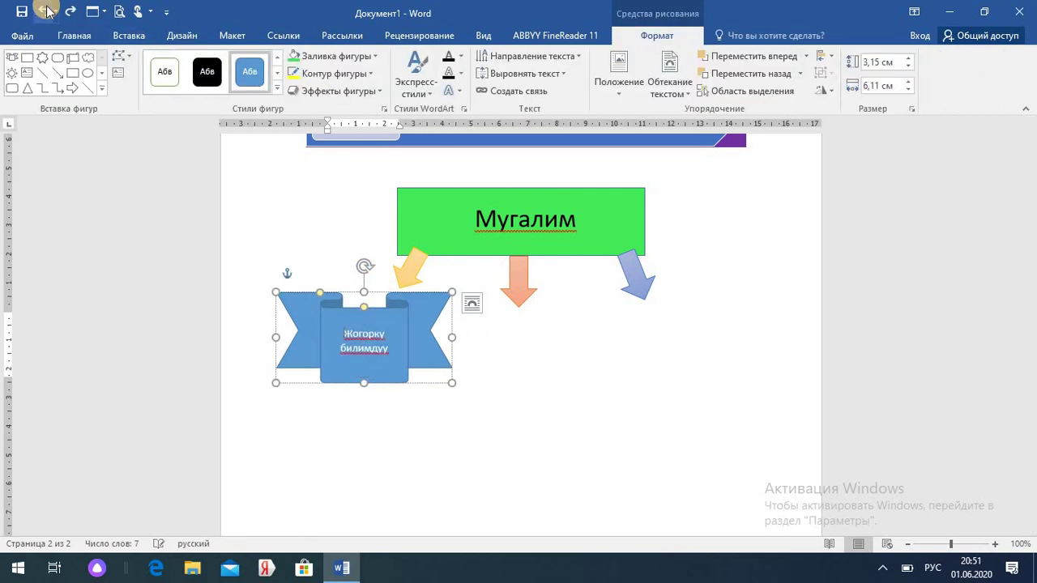
left_click(47, 11)
left_click(70, 11)
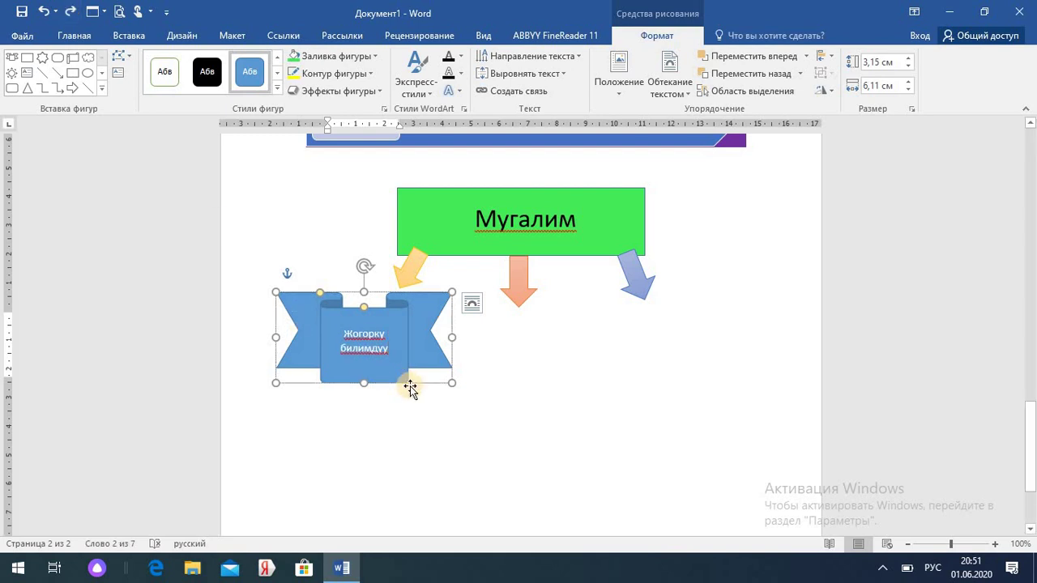
Shift the "Жогорку билимдуу" banner slightly to the right and paste three copies of it.
mouse_move(390, 308)
left_mouse_down()
mouse_move(393, 364)
mouse_move(395, 313)
left_mouse_up()
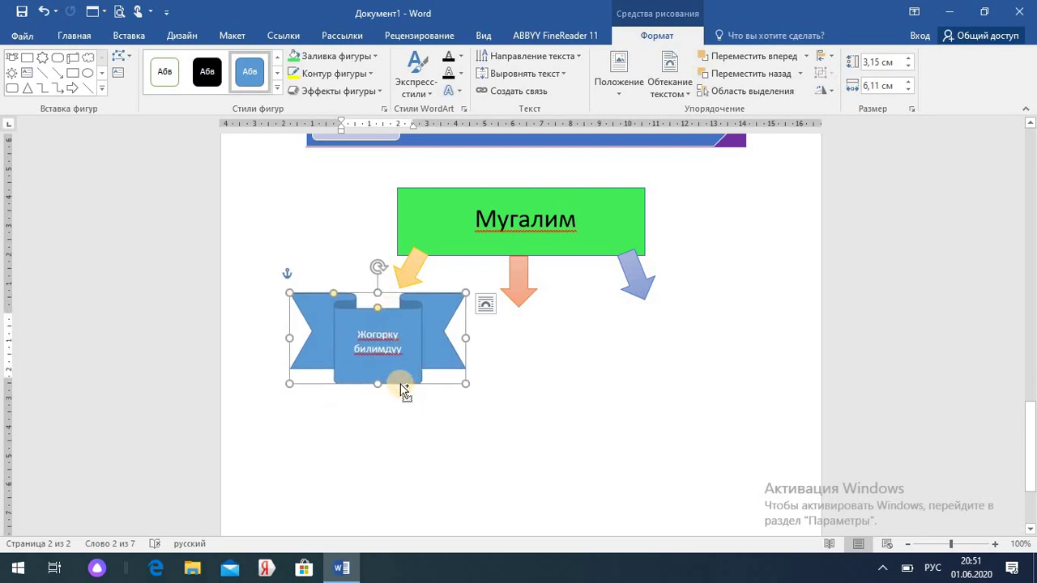
key("ctrl+v")
key("ctrl+v")
key("ctrl+v")
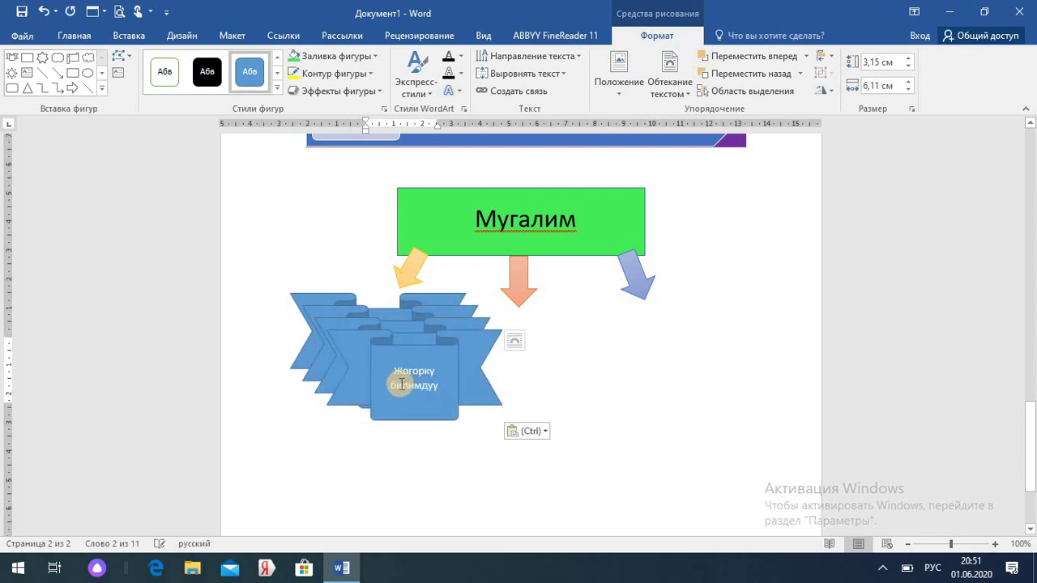
Place one banner copy below the right arrow and another lower in the middle, and delete the surplus copy.
left_click_drag(429, 423, 678, 383)
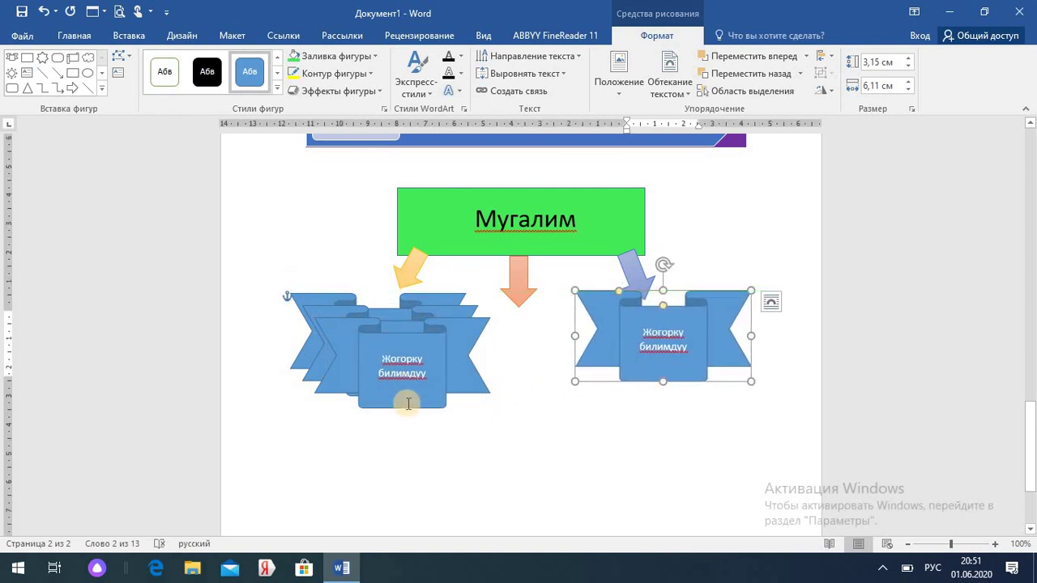
left_click_drag(408, 403, 538, 476)
left_click(398, 393)
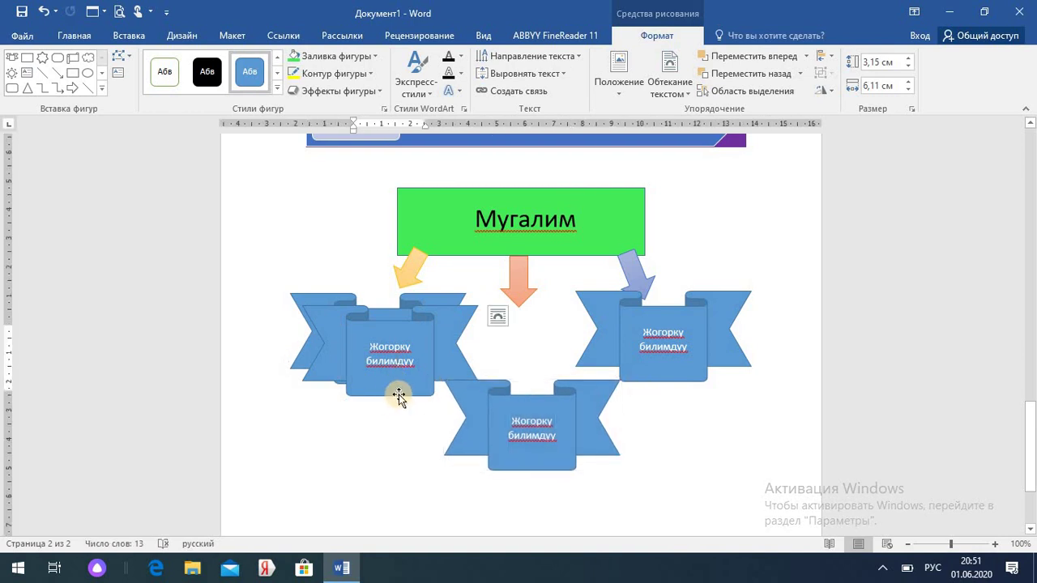
key("Delete")
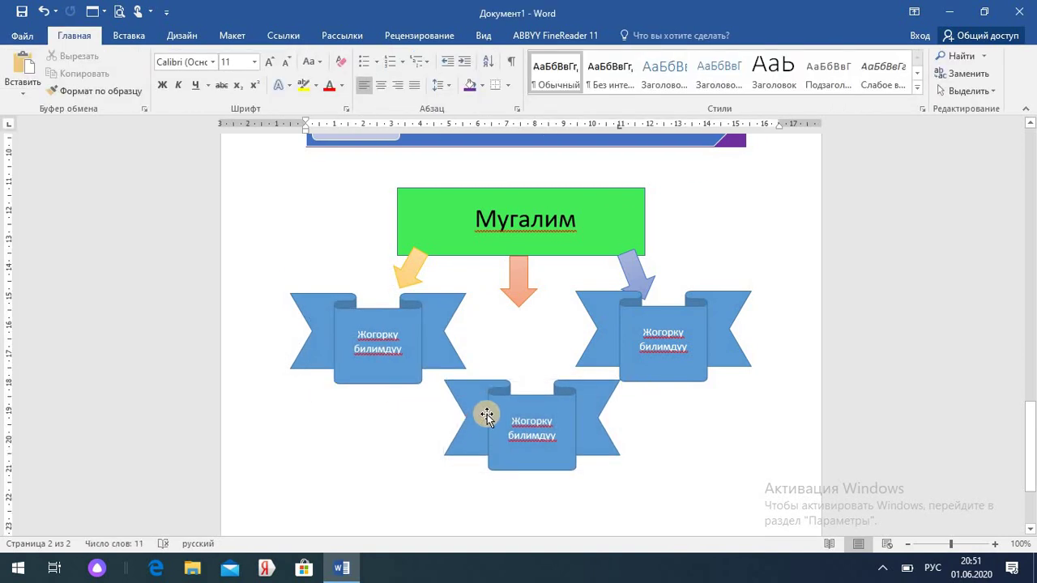
Centre the lower banner on the page and stretch the middle arrow down to it, about 4.97 cm long.
left_click_drag(478, 413, 467, 413)
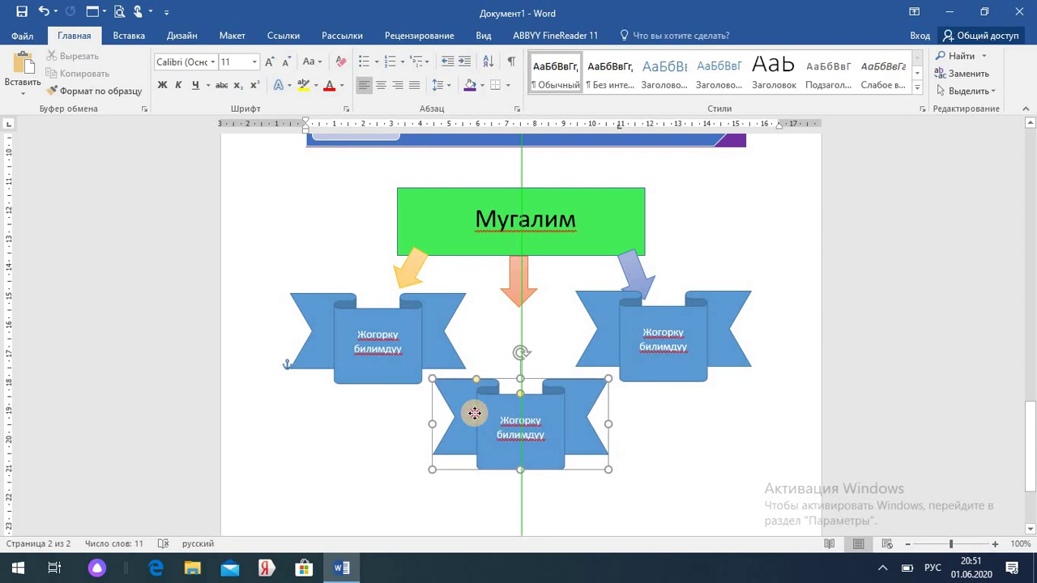
left_click(522, 280)
left_click_drag(521, 310, 540, 429)
Replace the text in the lower middle banner with "Бакалавр".
left_click(541, 423)
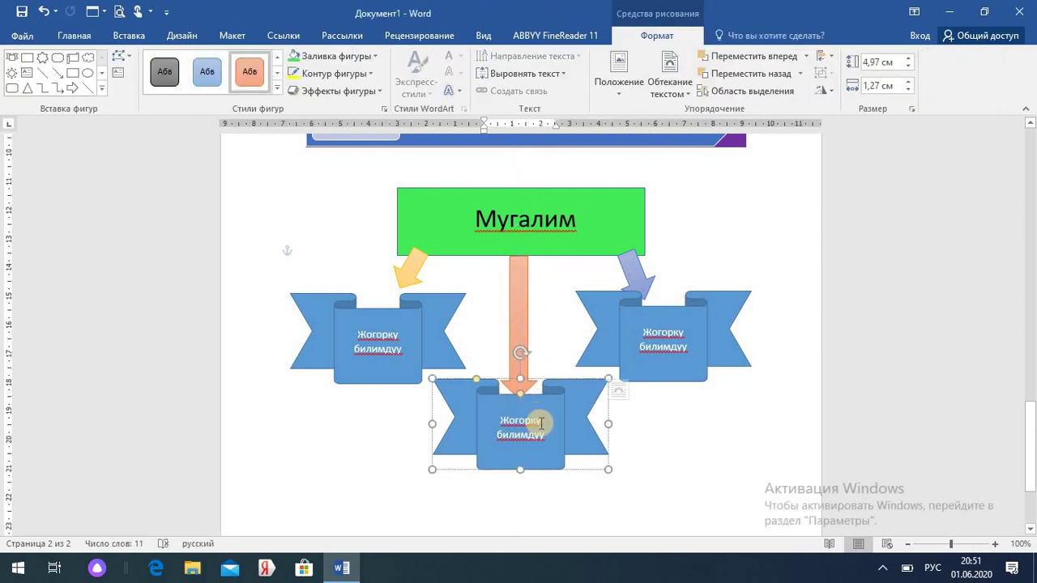
key("BackSpace")
key("BackSpace")
key("BackSpace")
key("BackSpace")
key("BackSpace")
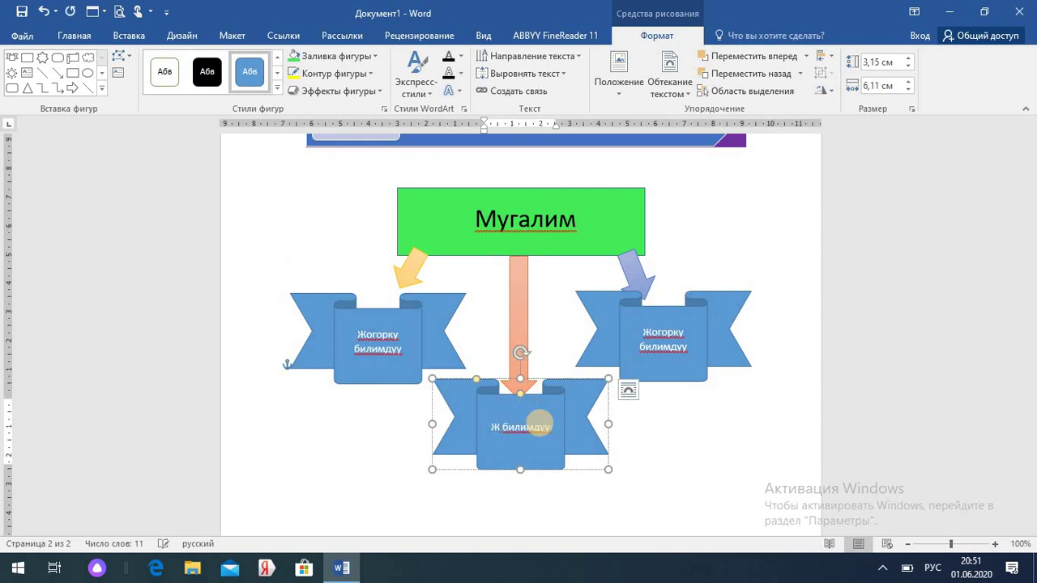
key("Delete")
key("Delete")
key("Delete")
key("Delete")
key("Delete")
key("Delete")
key("Delete")
key("Delete")
Change the right banner's text to "Атайын орто билимдуу".
left_click(682, 332)
key("BackSpace")
key("BackSpace")
key("BackSpace")
key("BackSpace")
key("BackSpace")
key("BackSpace")
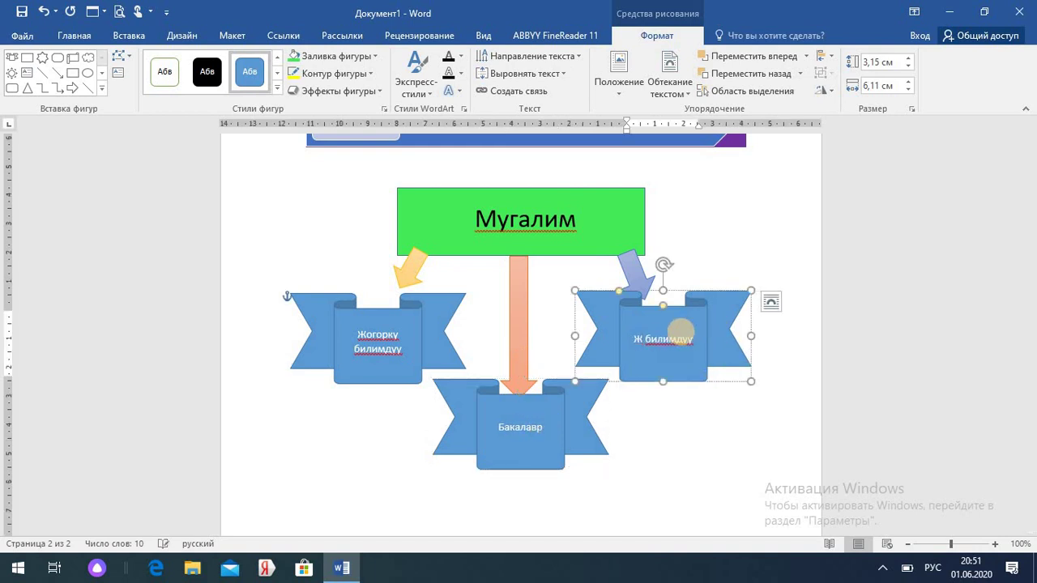
type("Атай")
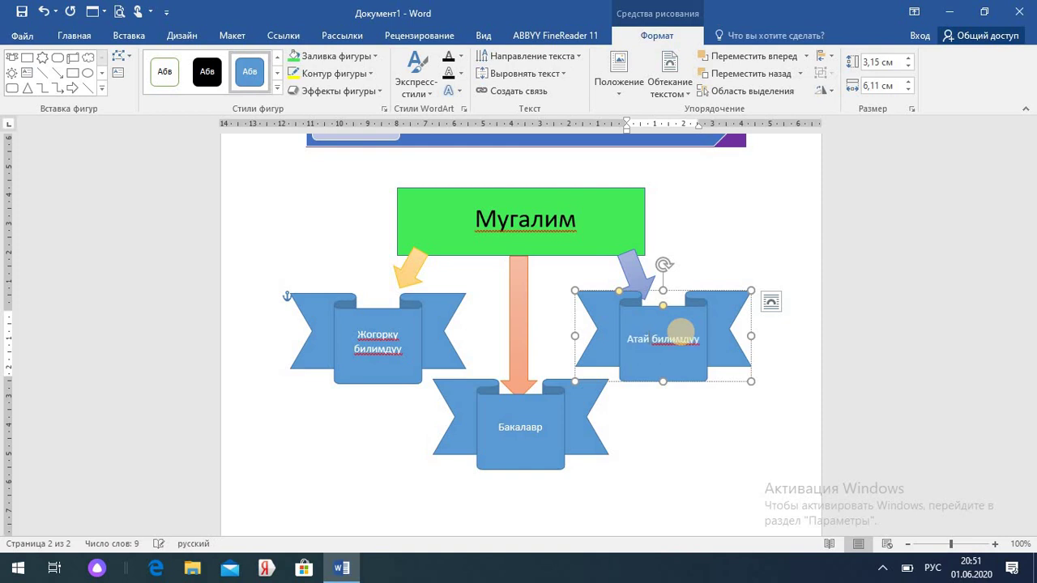
type("ын орто")
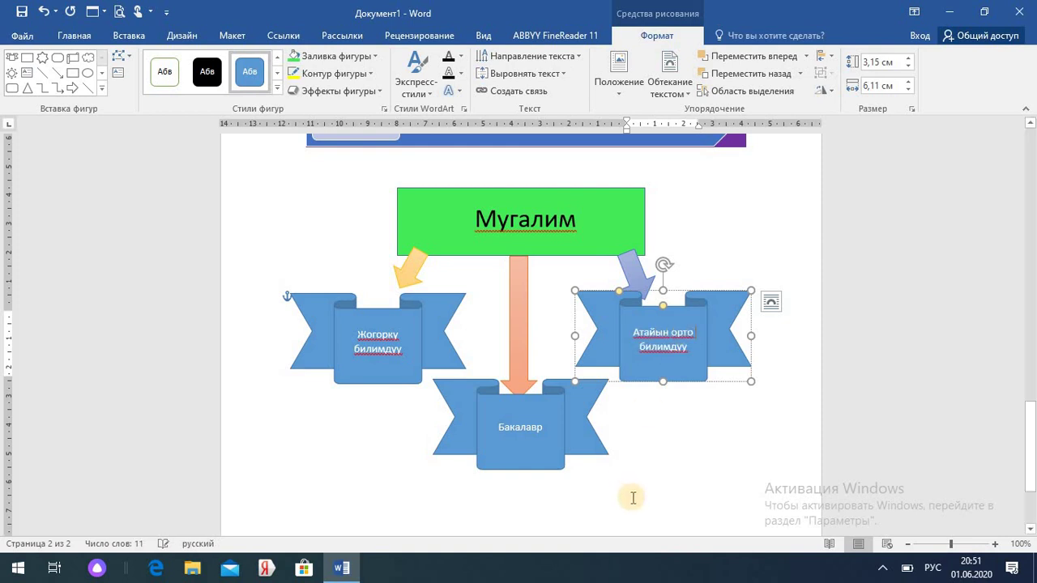
Fill the left banner with a light orange theme colour and the lower middle banner with light gold.
left_click(423, 349)
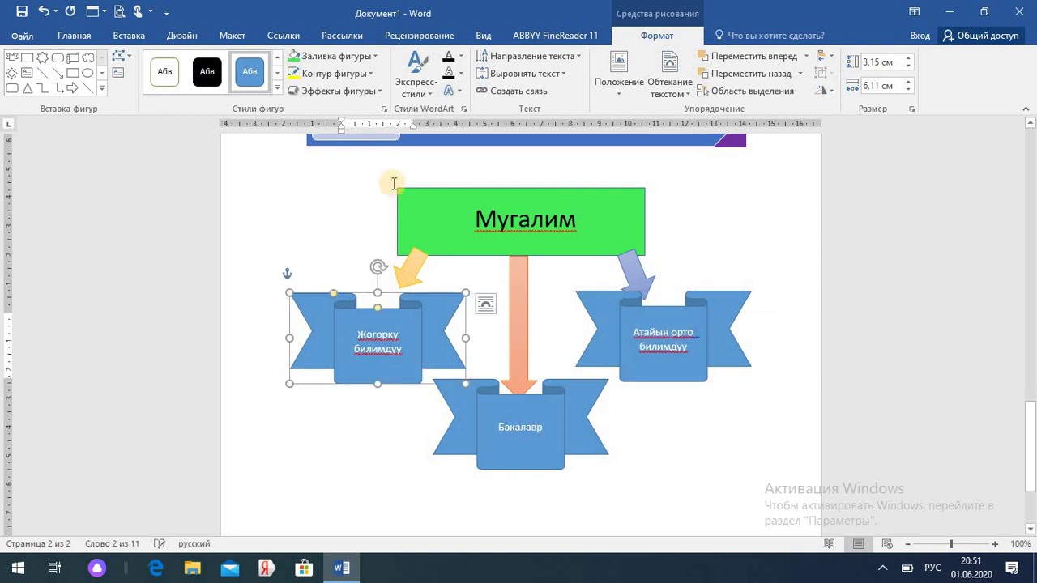
left_click(377, 59)
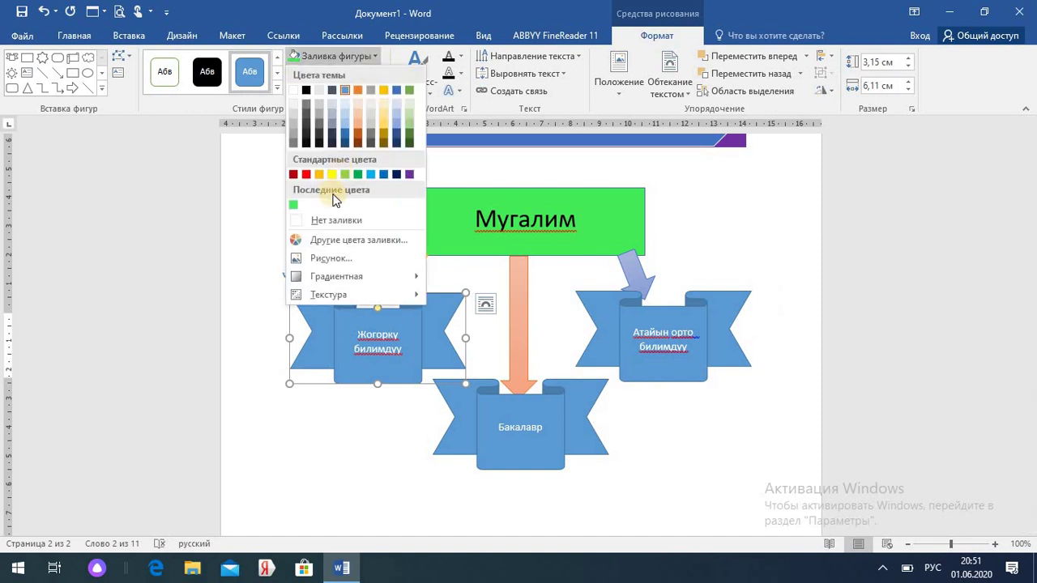
left_click(360, 116)
left_click(498, 411)
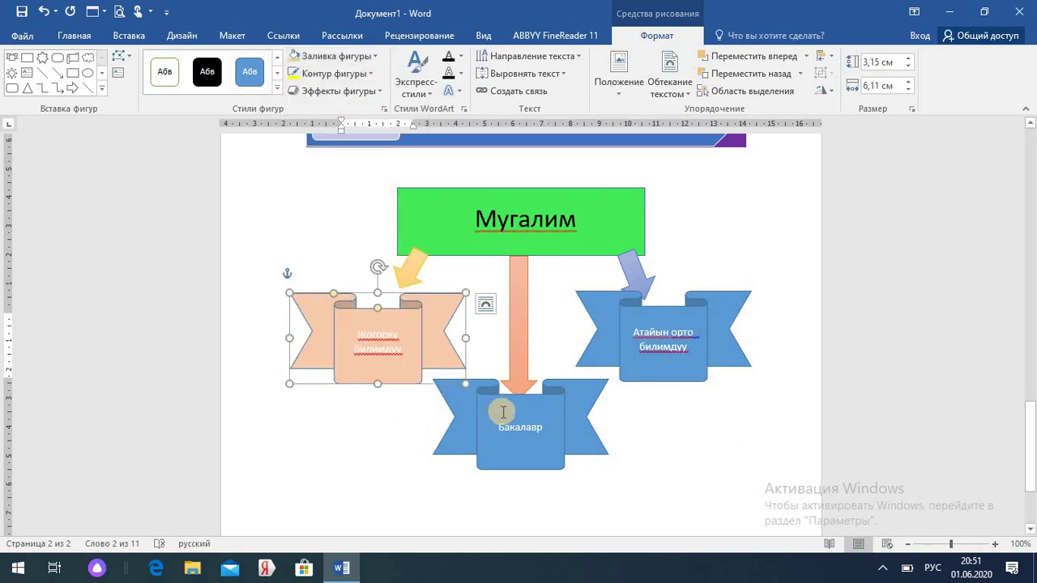
left_click(375, 55)
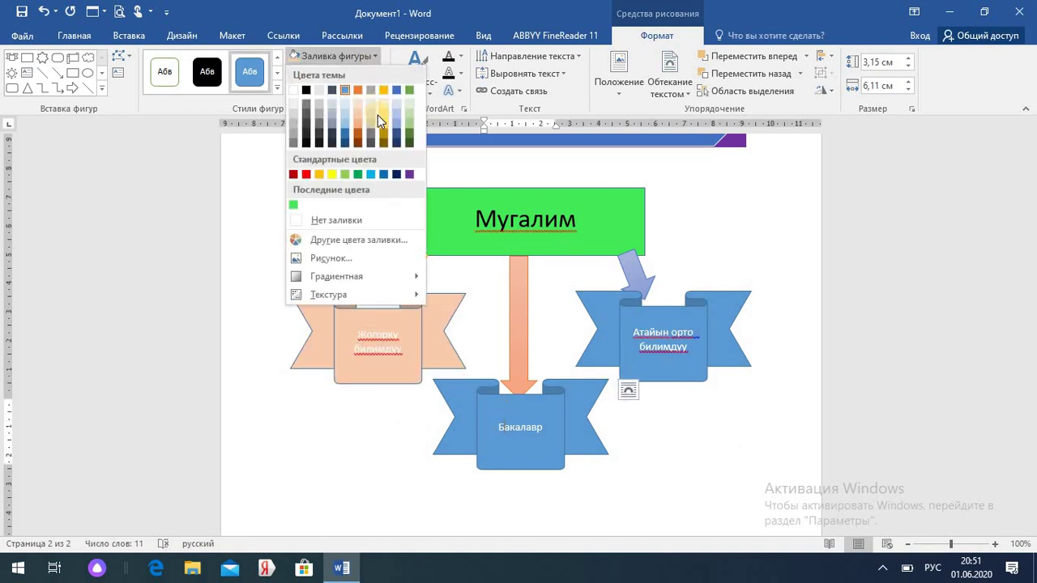
left_click(386, 116)
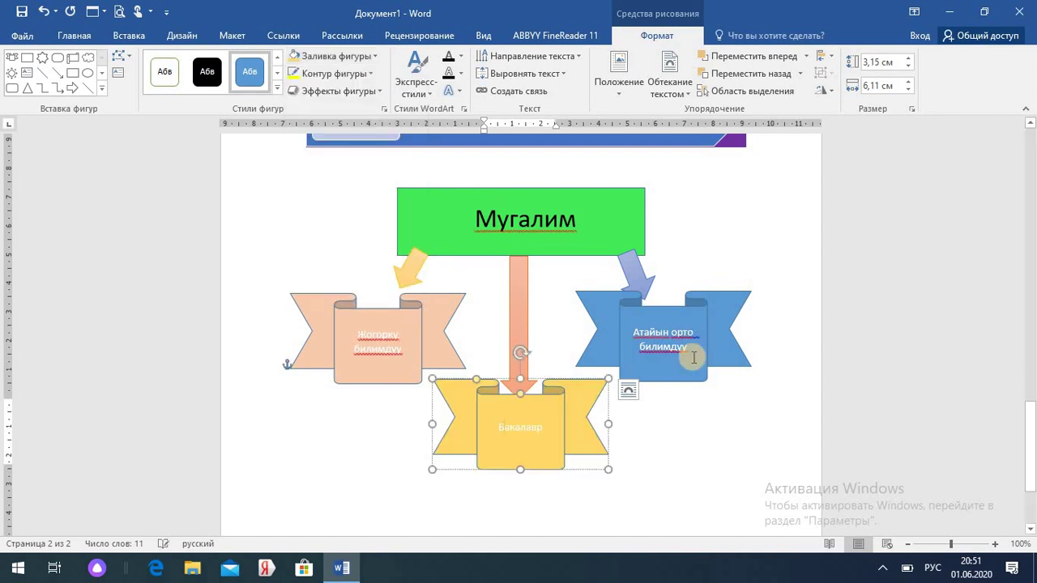
Fill the "Атайын орто билимдуу" banner with a light blue theme colour and deselect it.
left_click(673, 346)
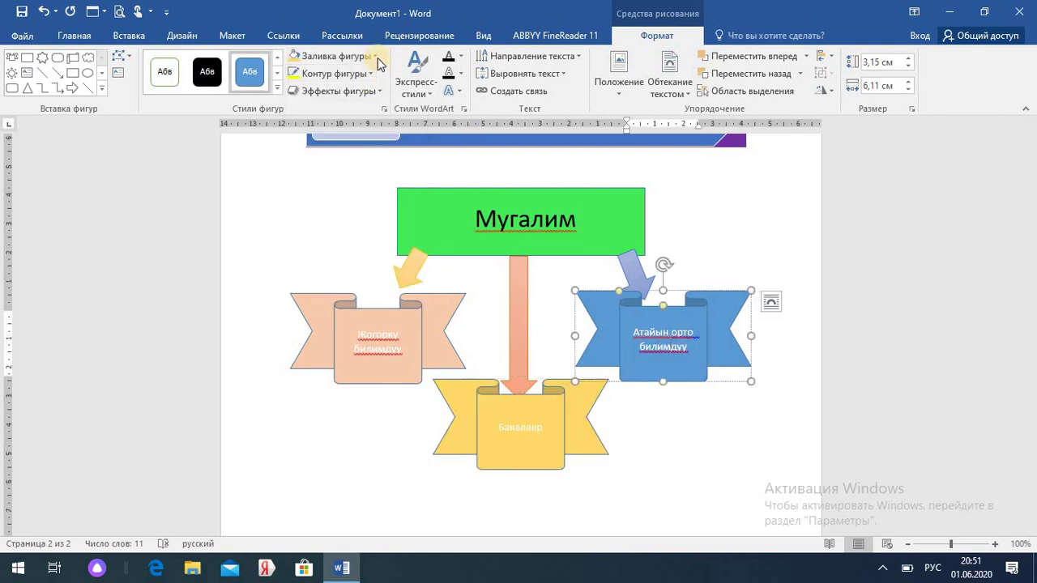
left_click(376, 56)
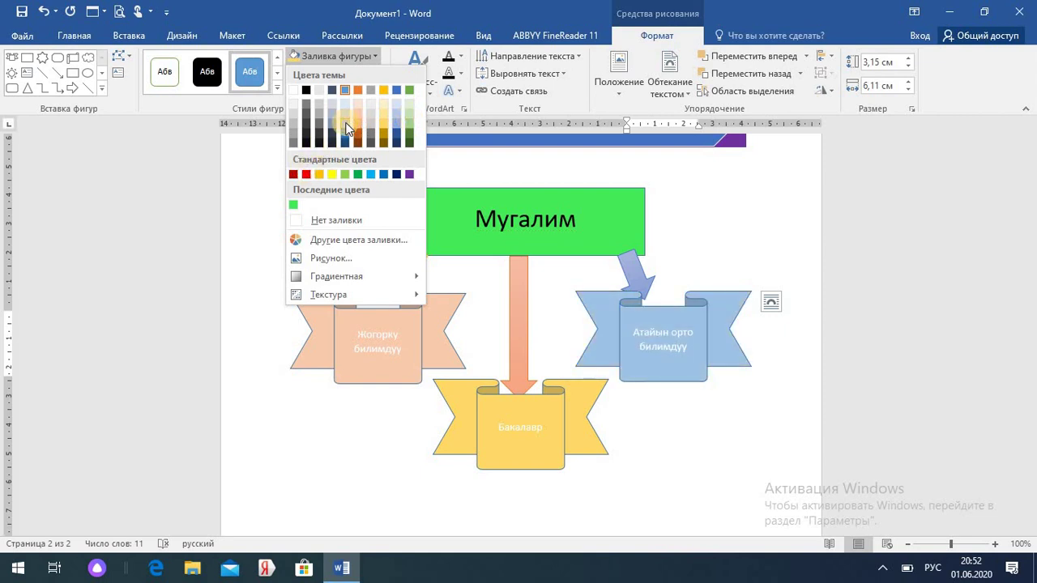
key("Escape")
left_click(424, 466)
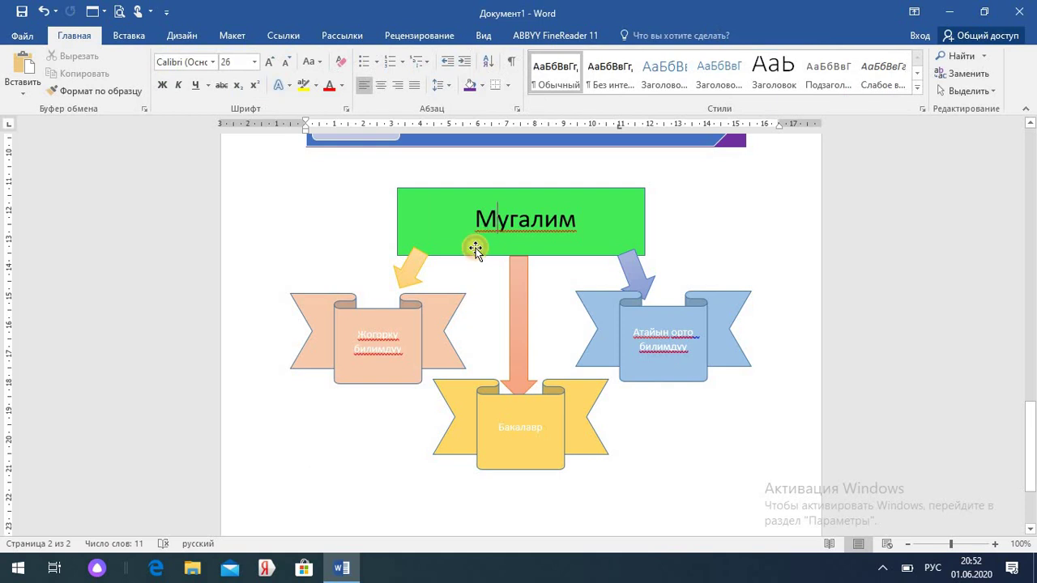
Move the green rectangle behind the word "Мугалим" slightly upward.
left_click(476, 248)
mouse_move(476, 248)
left_mouse_down()
mouse_move(410, 275)
mouse_move(479, 232)
left_mouse_up()
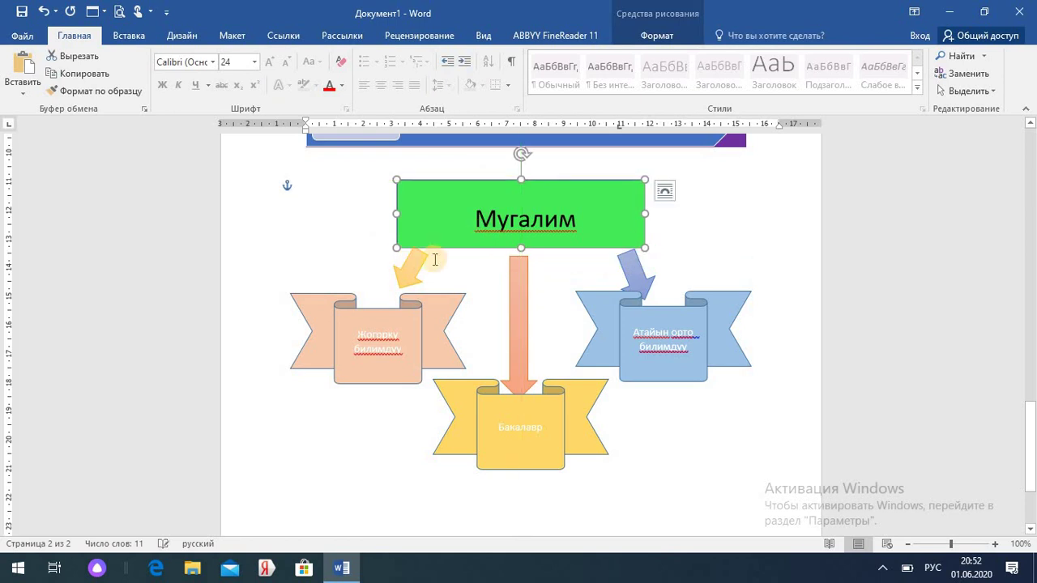
left_click(440, 224)
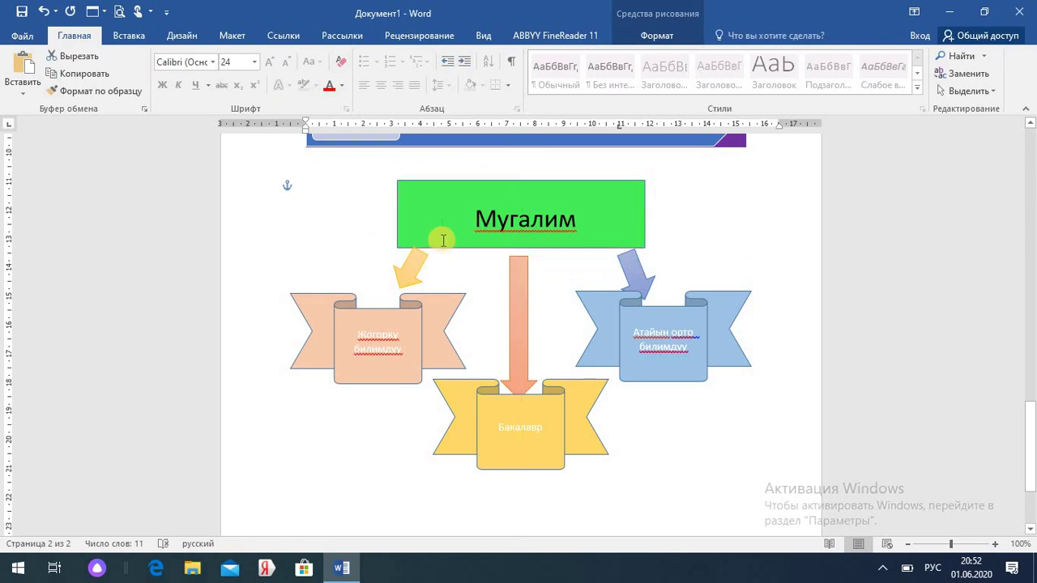
Group the green rectangle, the three arrows and the three banners into one object.
left_click(413, 268)
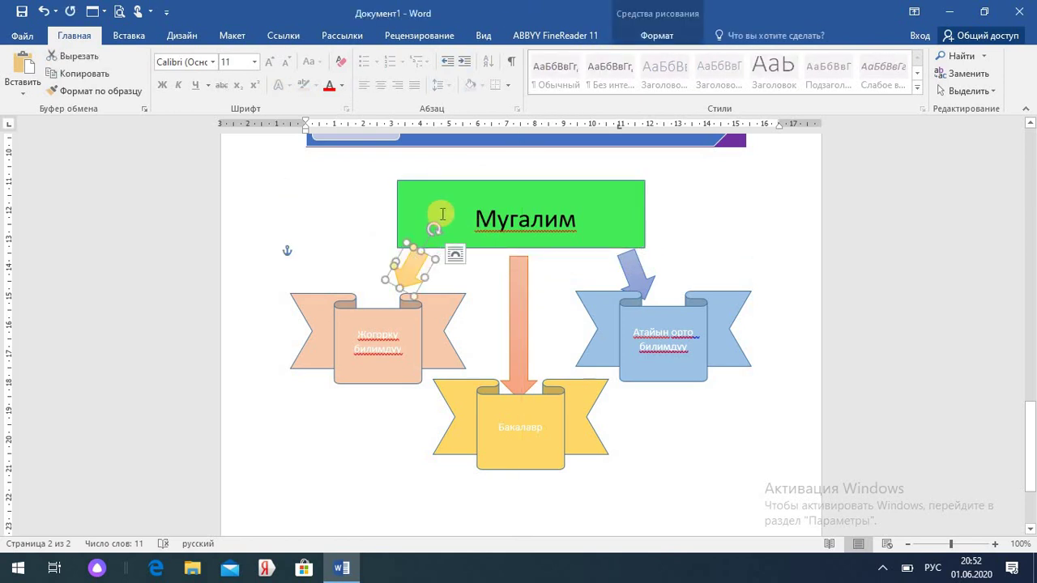
left_click(443, 214)
left_click(449, 246)
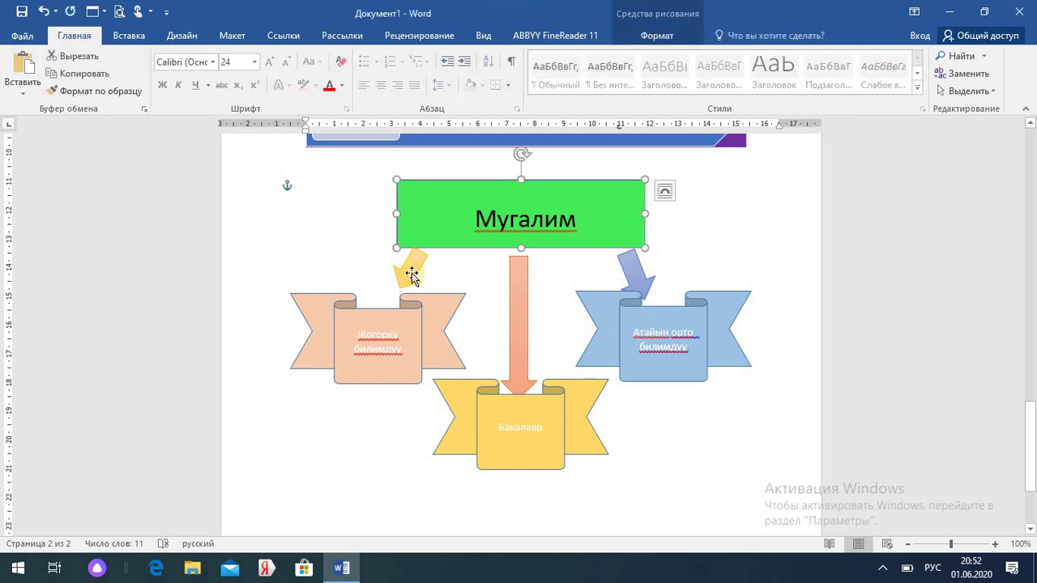
left_click(411, 273, "shift")
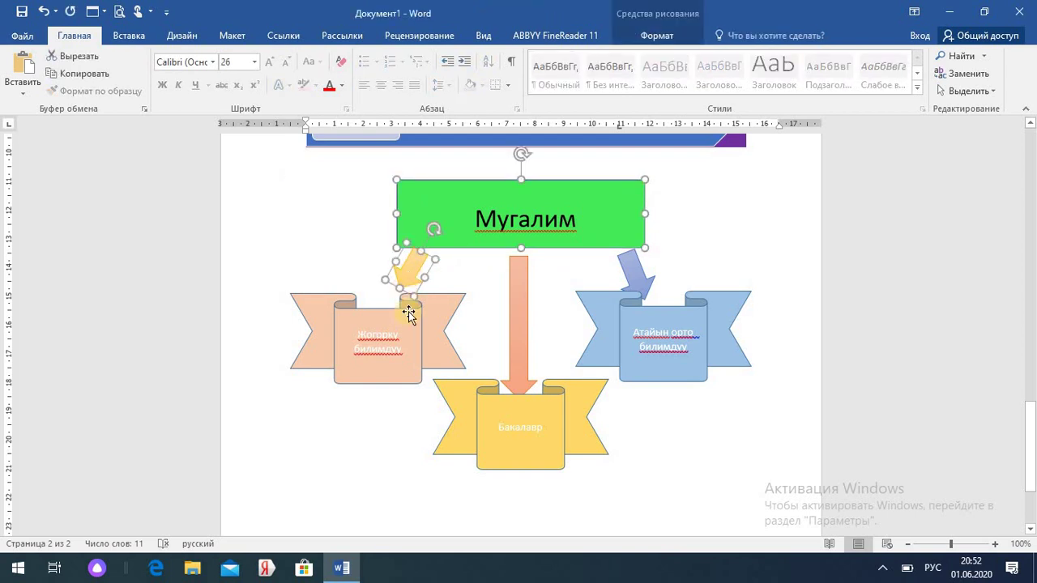
left_click(408, 314, "shift")
left_click(511, 290, "shift")
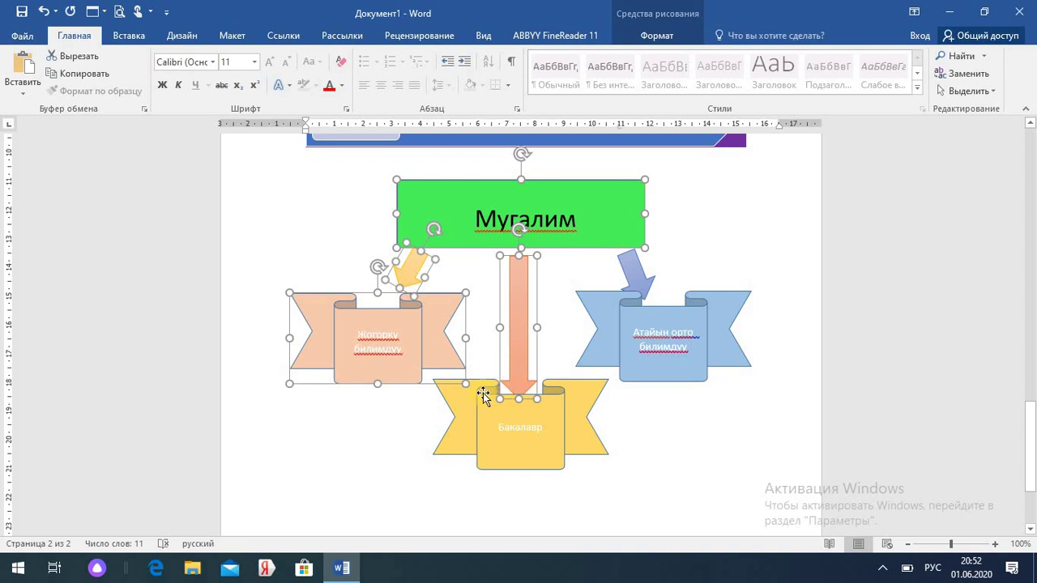
left_click(483, 395, "shift")
left_click(624, 332, "shift")
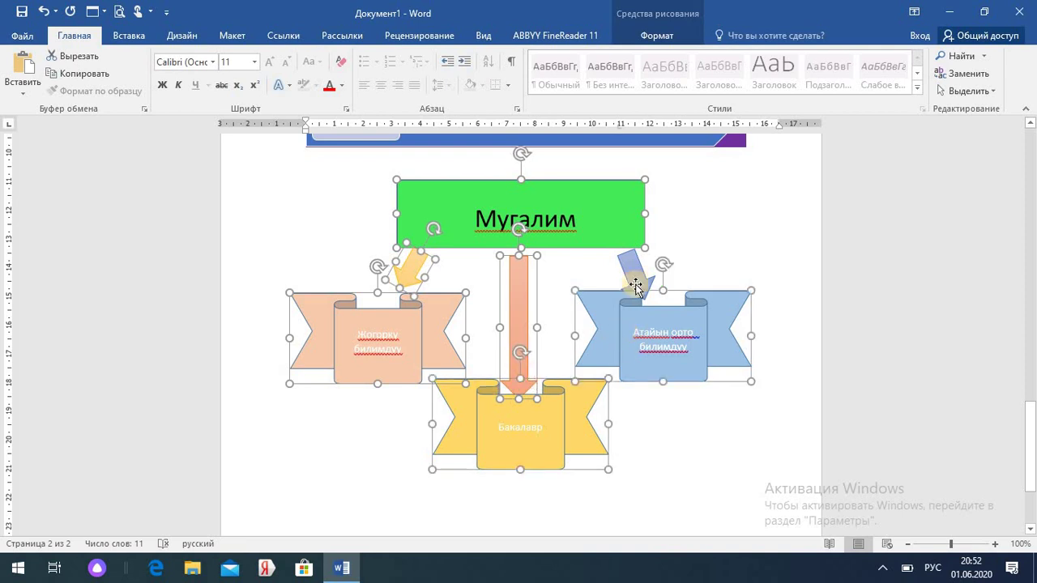
left_click(626, 267, "shift")
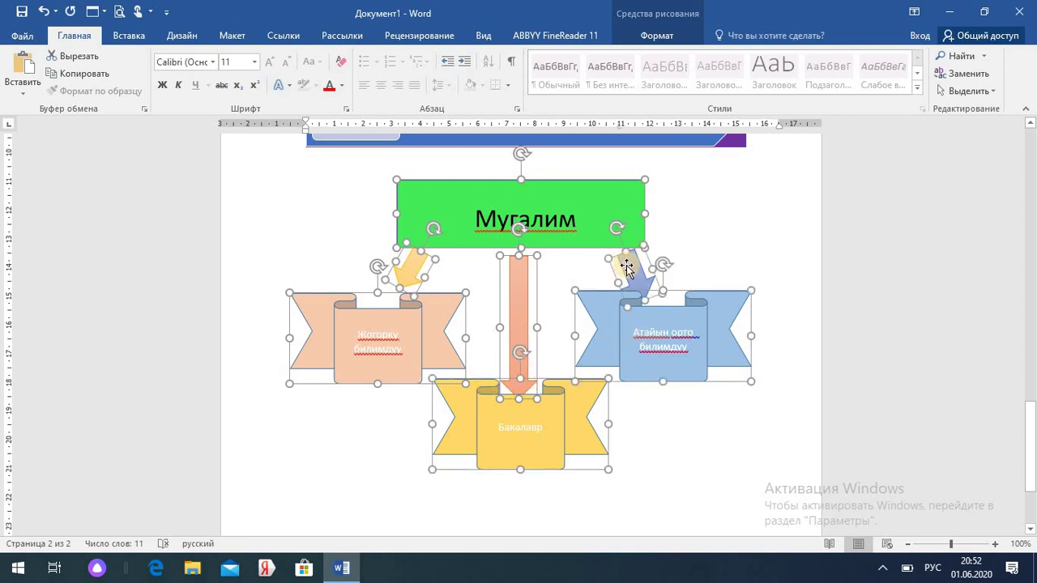
right_click(627, 269)
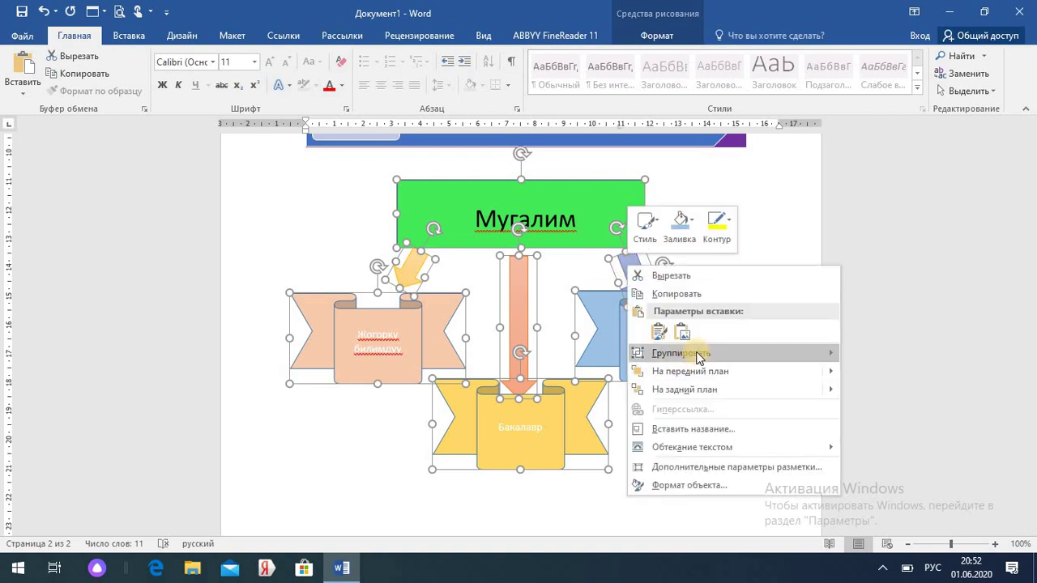
mouse_move(673, 353)
left_click(900, 355)
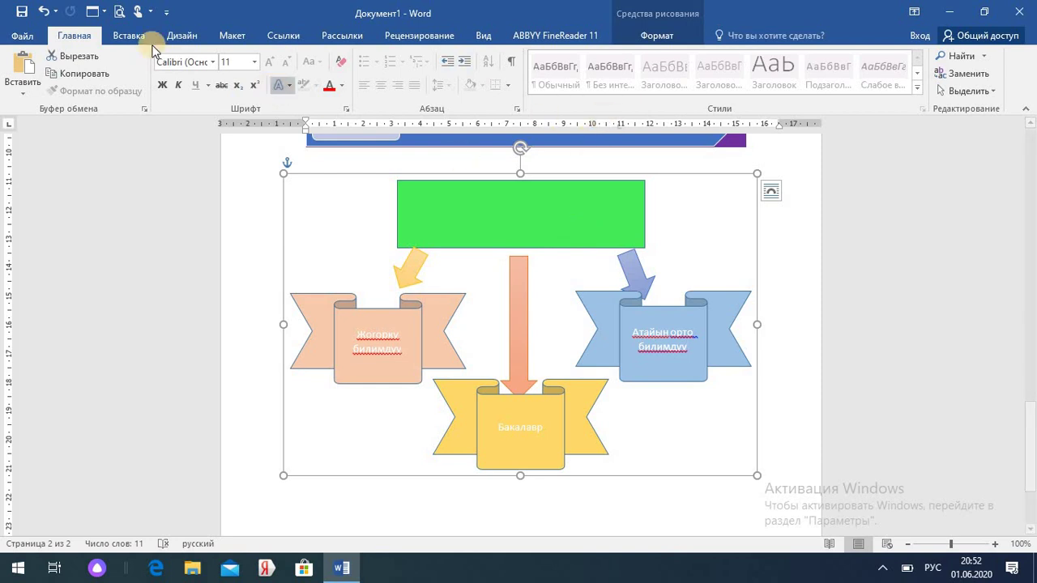
Send the green rectangle inside the group one level backward.
left_click(412, 218)
left_click(688, 94)
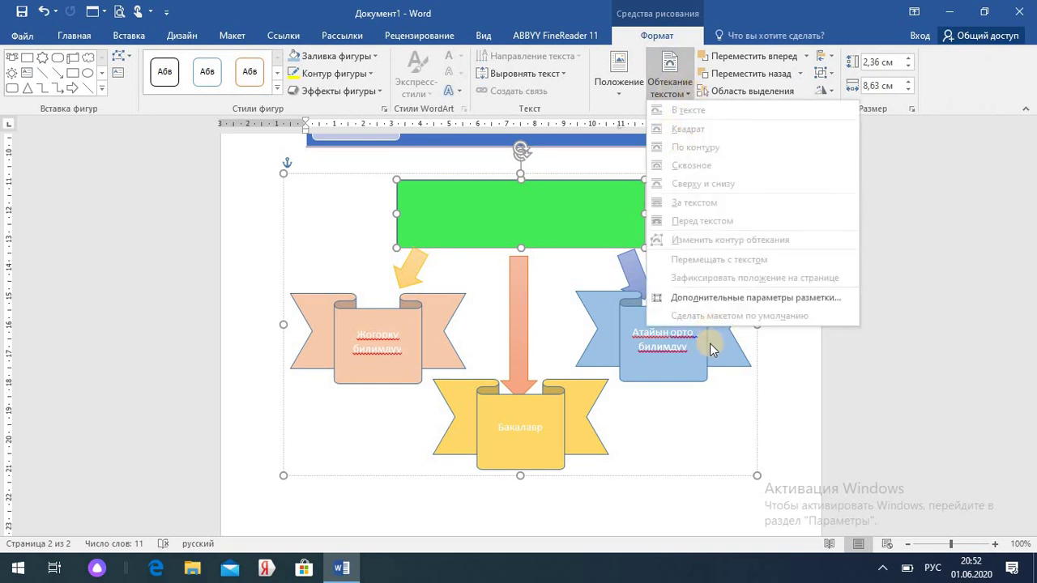
key("Escape")
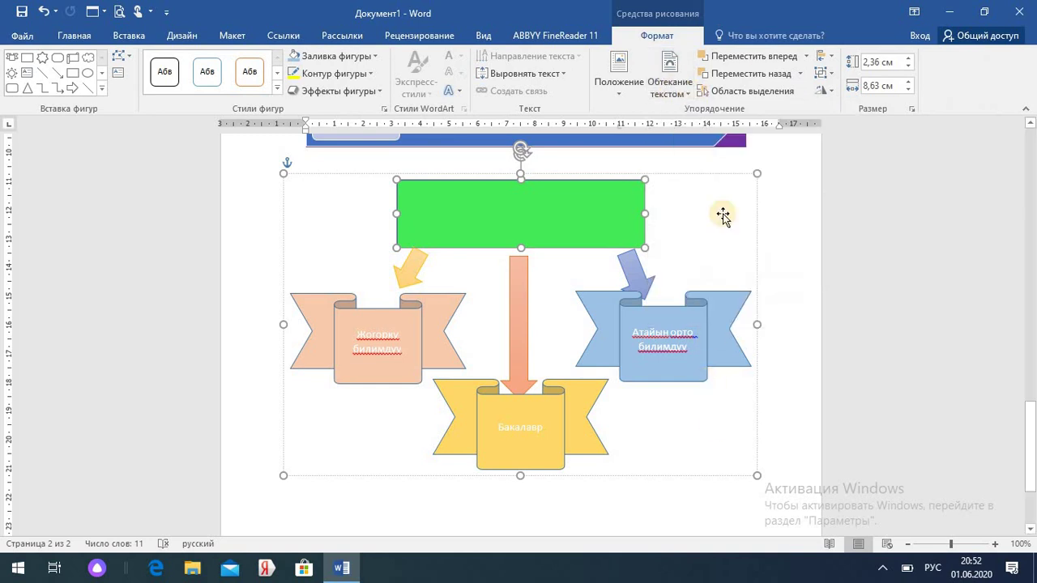
left_click(801, 73)
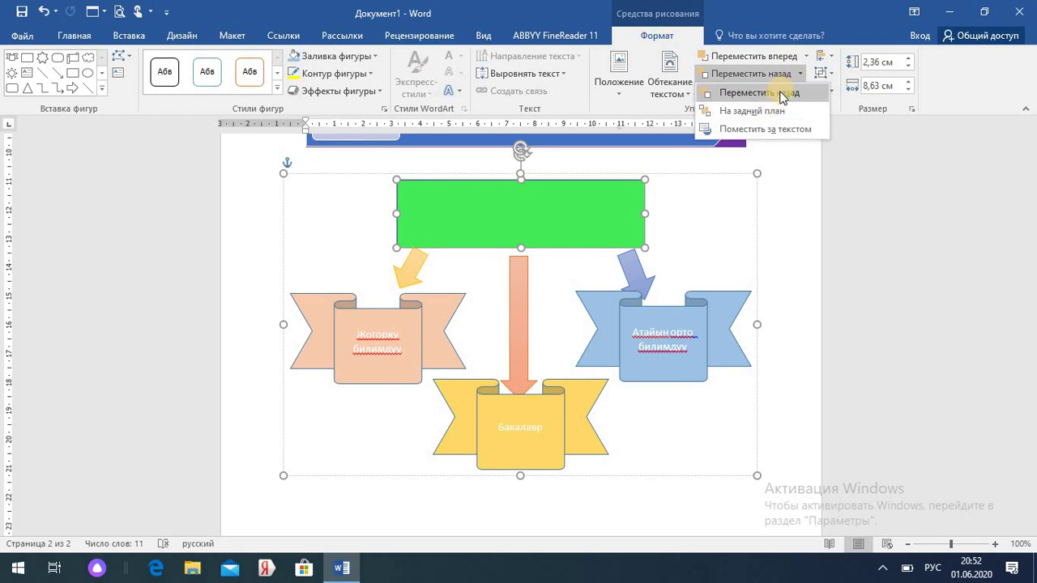
left_click(782, 95)
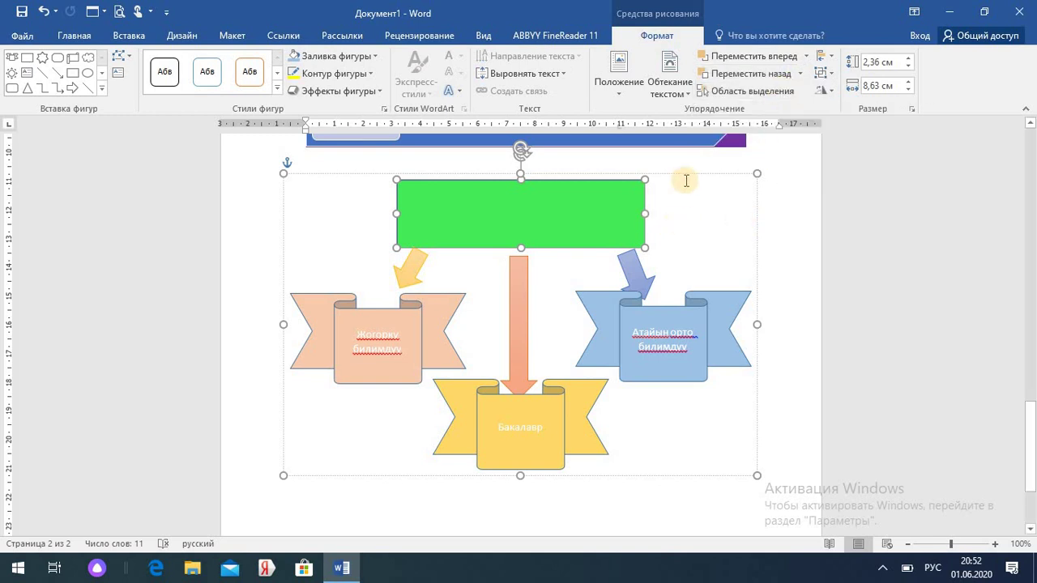
Move the grouped flowchart down and delete the loose word "Мугалим" from the page.
left_click_drag(687, 174, 678, 278)
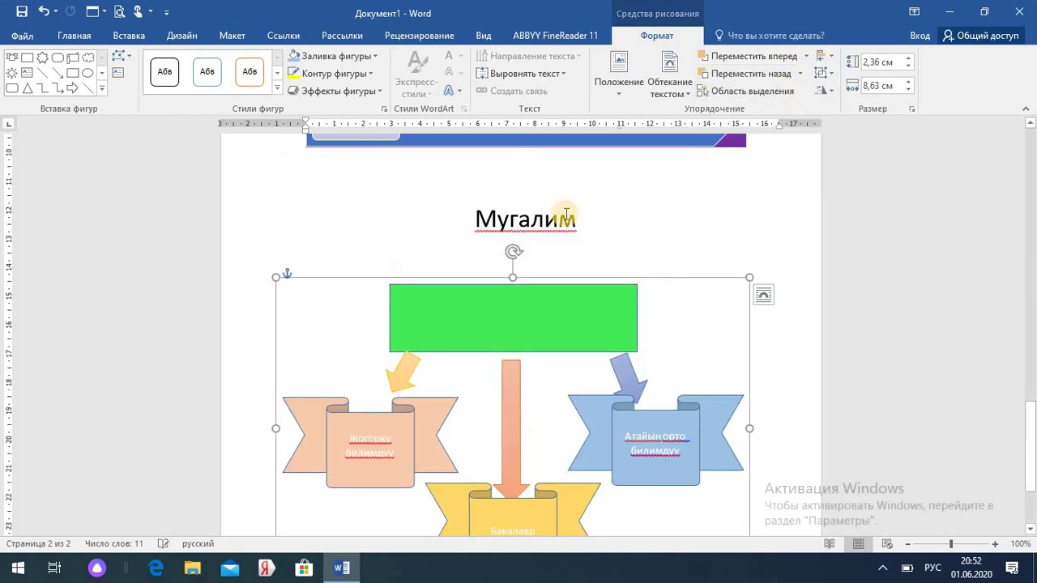
left_click_drag(576, 220, 476, 227)
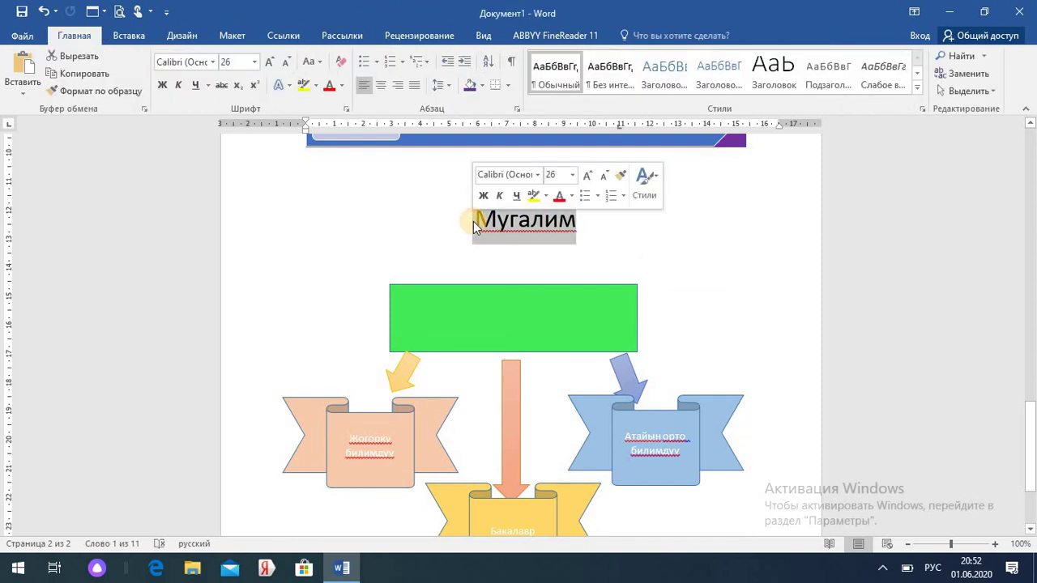
key("Delete")
Try to enter "муга" directly into the empty green rectangle of the group.
left_click(491, 303)
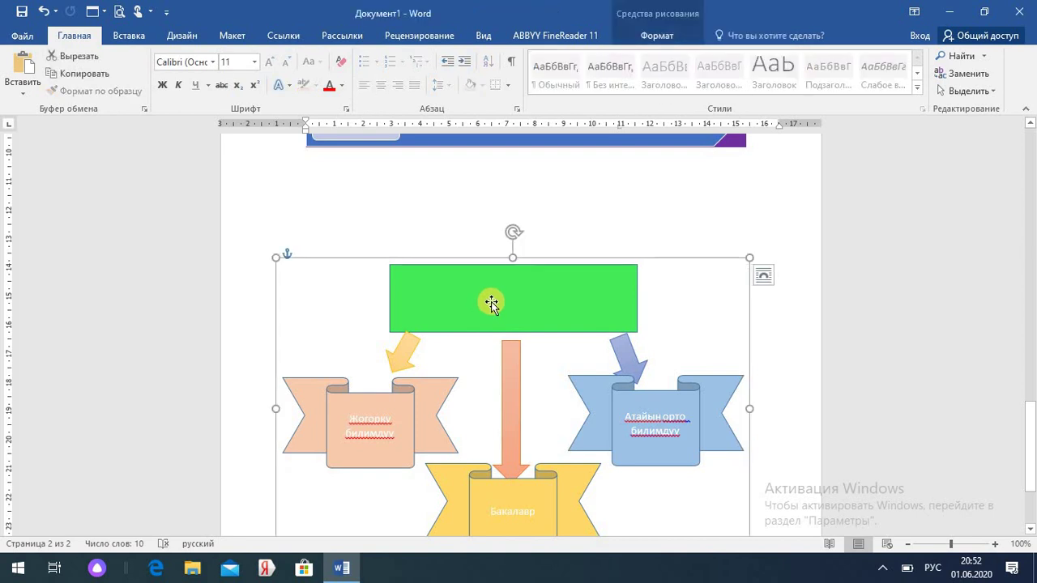
key("Escape")
type("муга")
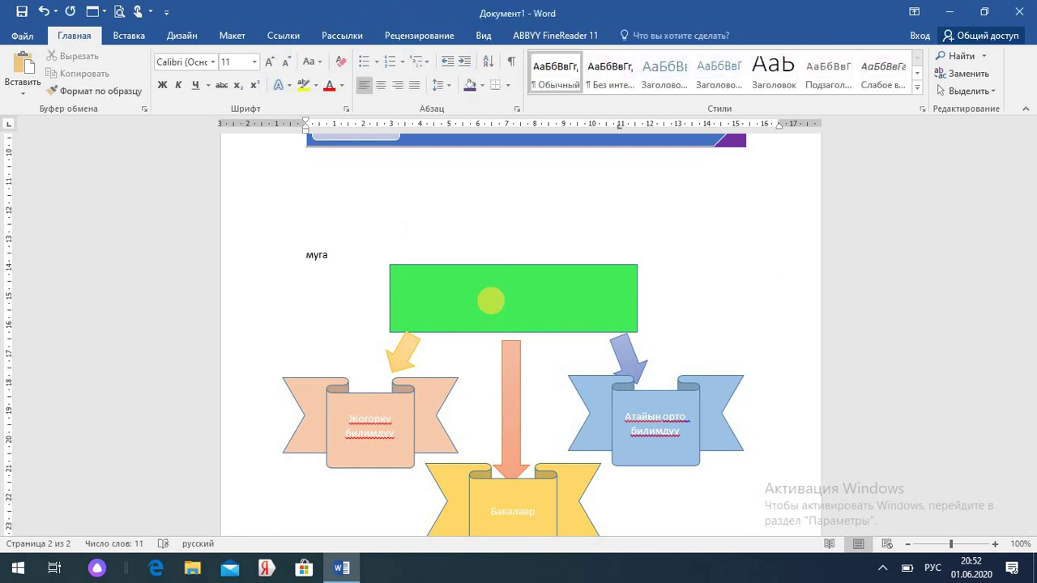
right_click(499, 306)
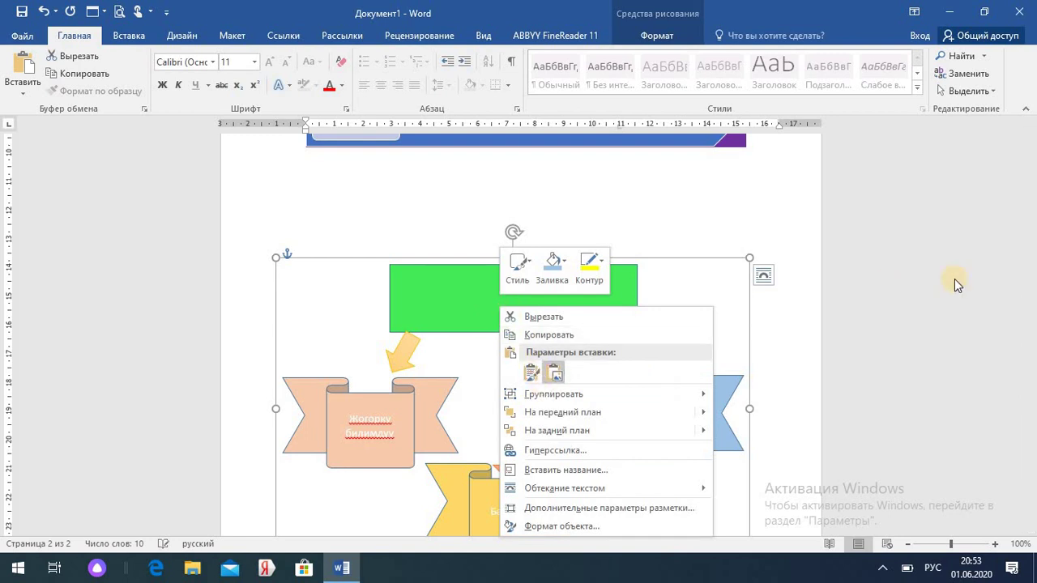
left_click(701, 284)
Move the grouped flowchart back up under the SmartArt and add the text "Мугалим" inside the green rectangle.
left_click_drag(686, 258, 690, 199)
left_click(578, 249)
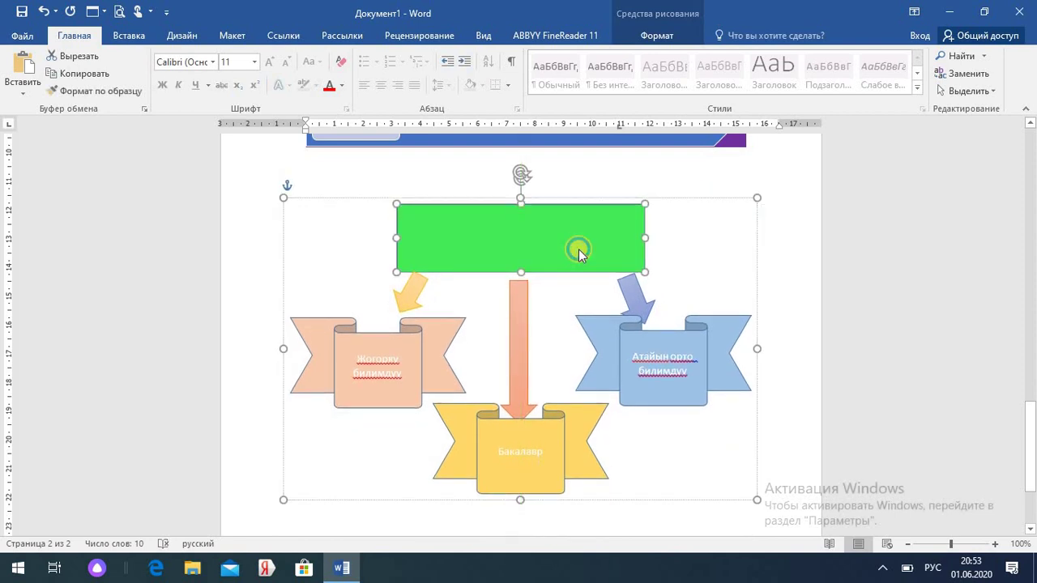
right_click(579, 252)
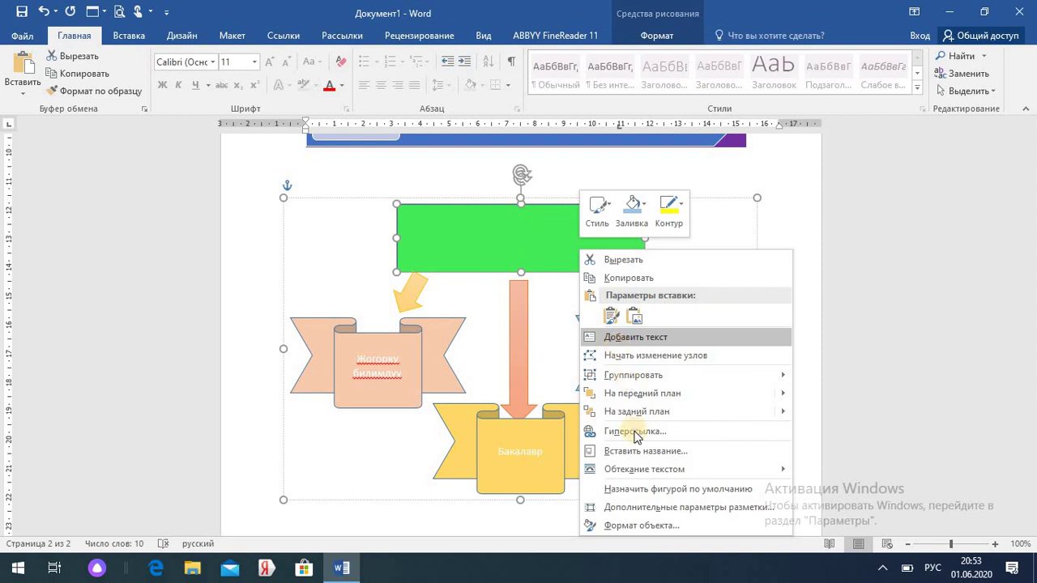
mouse_move(638, 472)
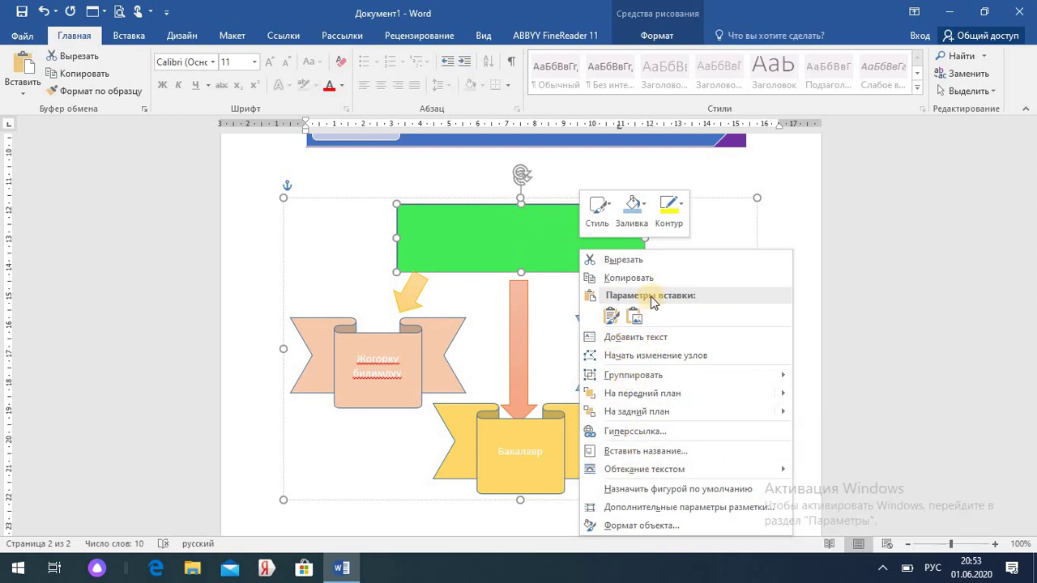
left_click(645, 337)
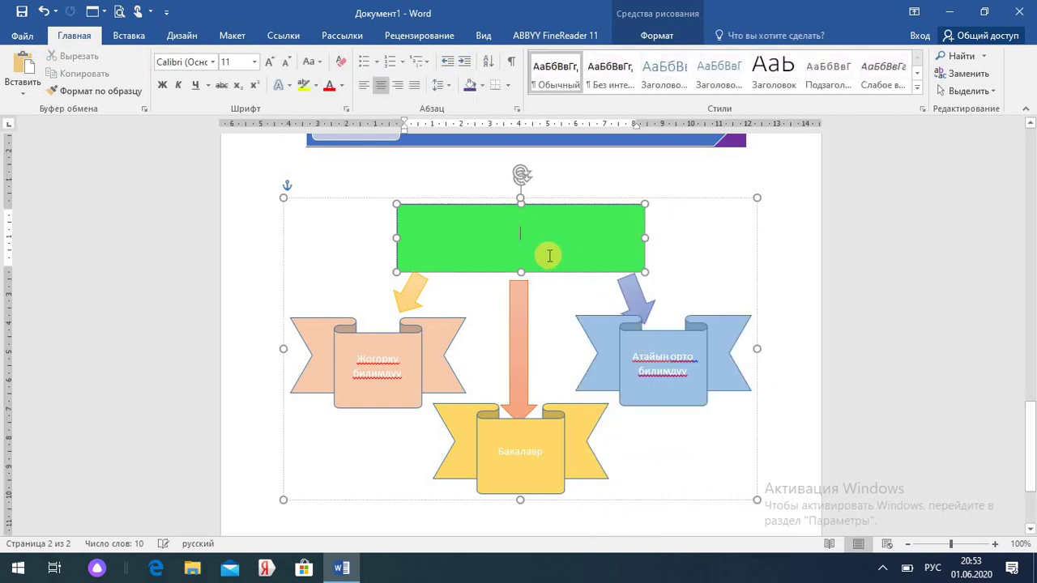
type("Мугалим")
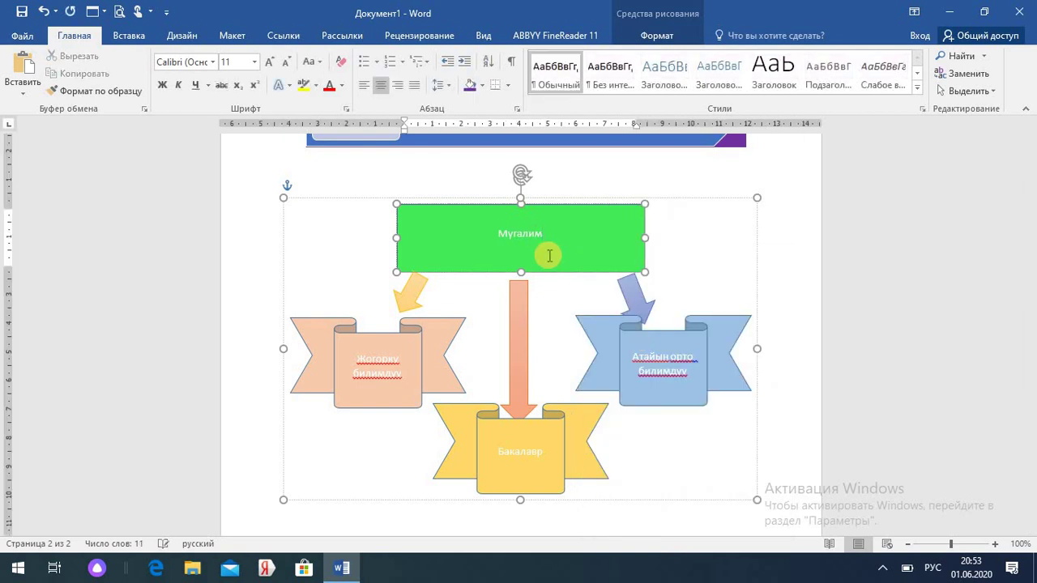
Set the "Мугалим" text in the green rectangle to font size 22 and deselect the flowchart.
key("ctrl+a")
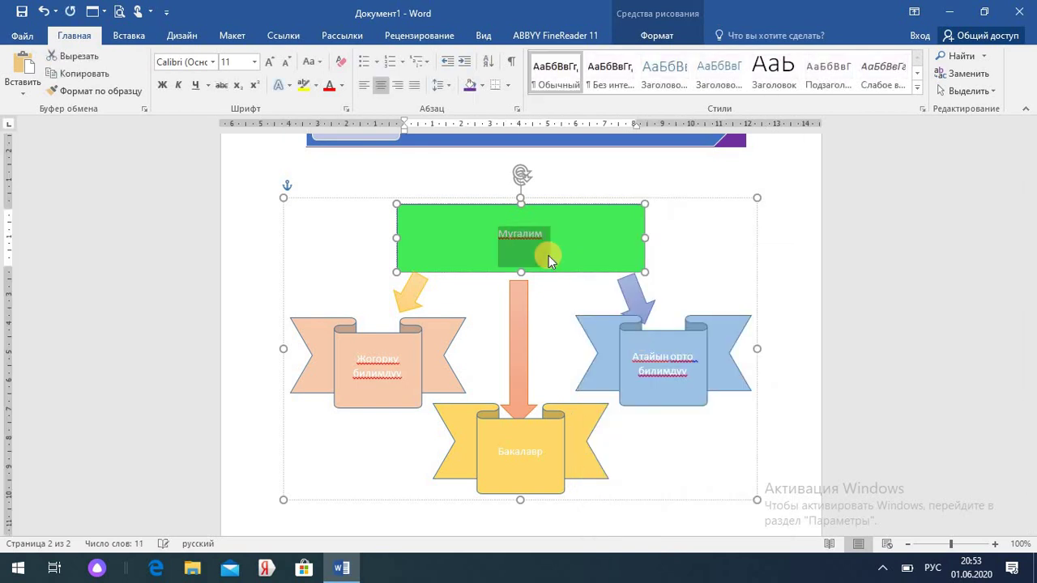
left_click(255, 62)
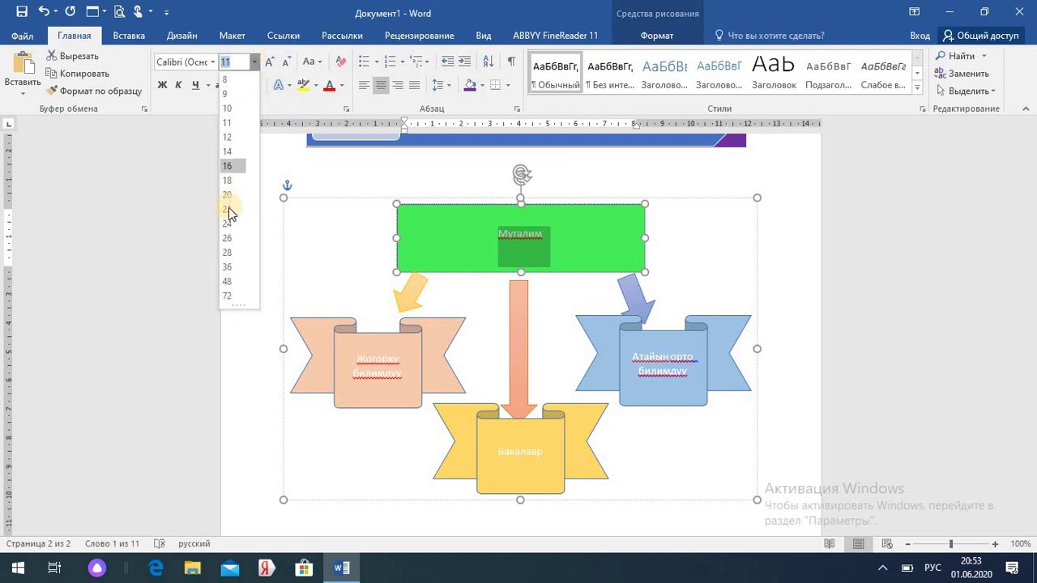
left_click(229, 214)
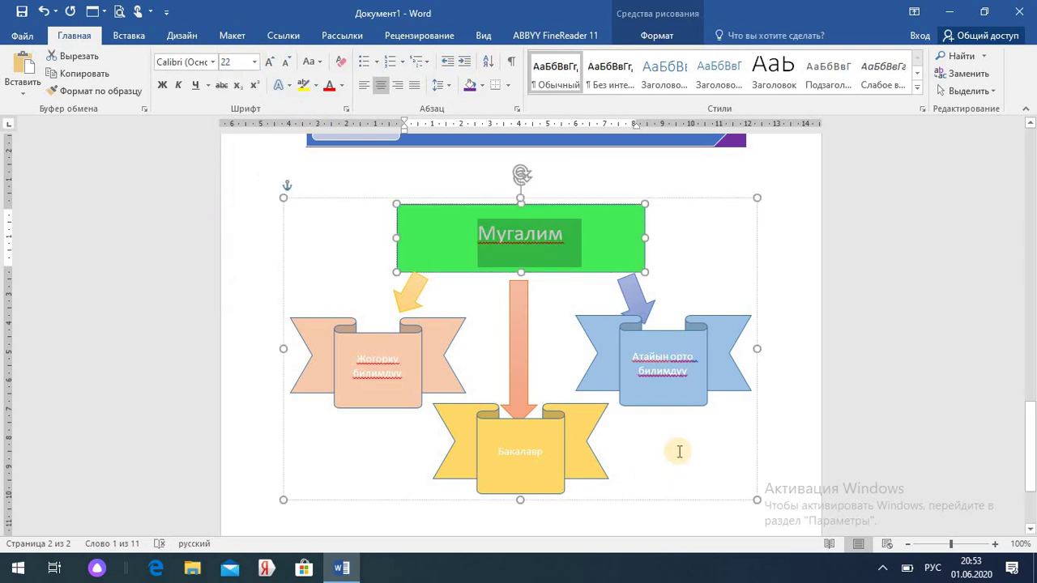
left_click(690, 503)
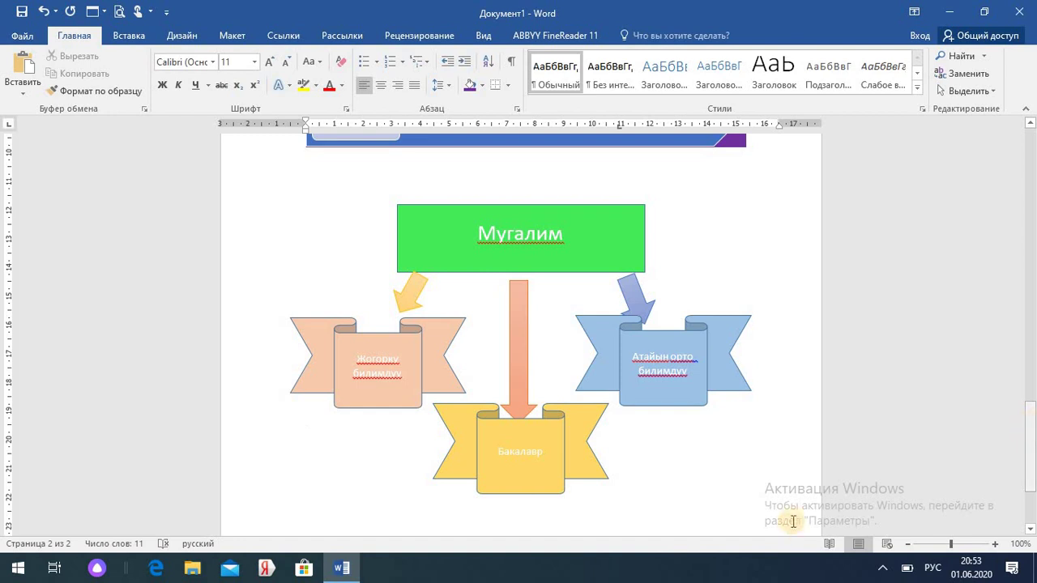
left_click(670, 504)
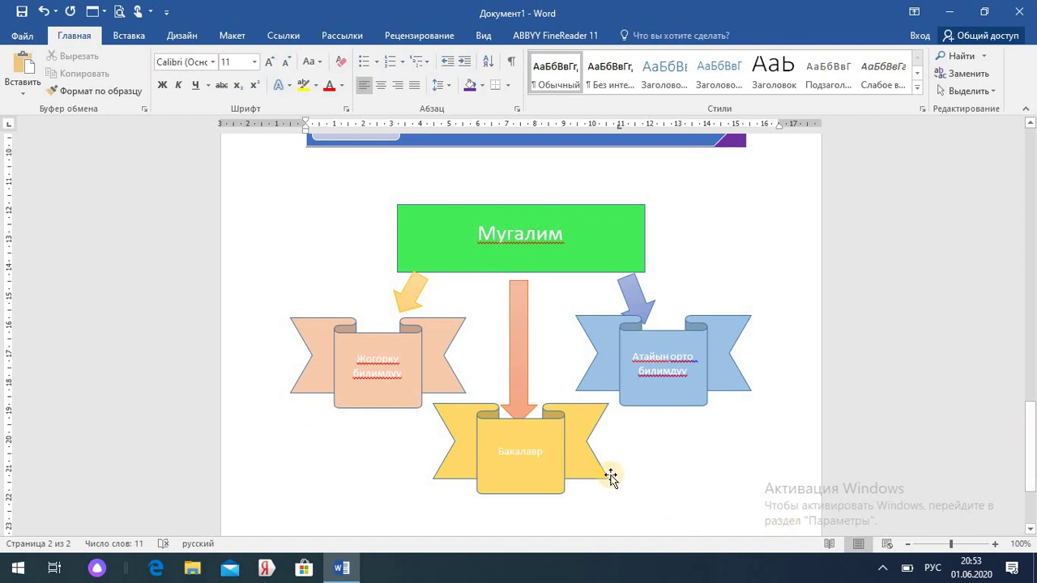